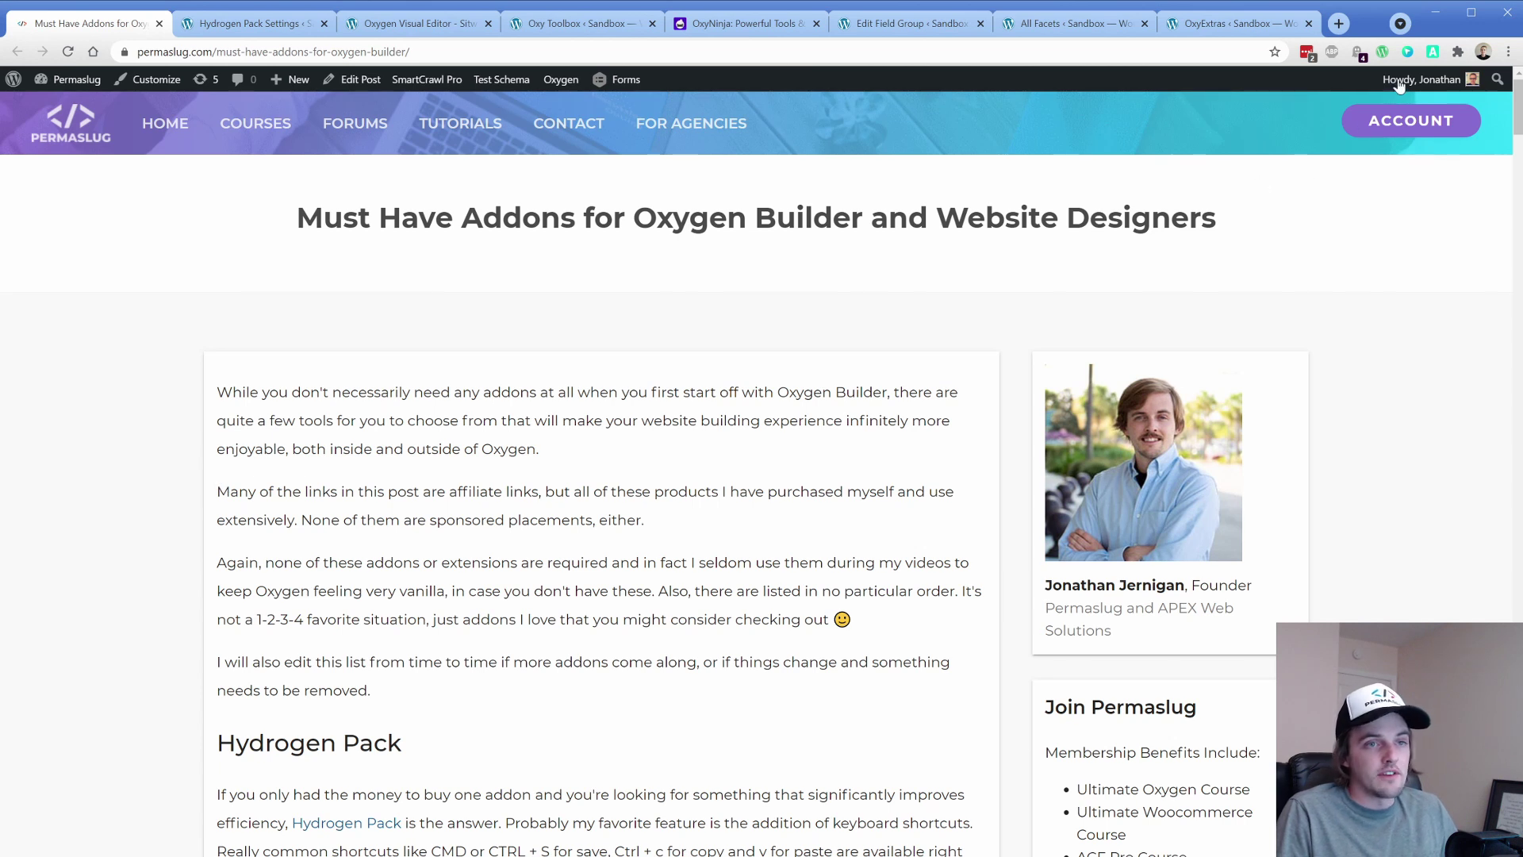
Start Hoverify's element inspection on the addons article and inspect the styles of its sections, paragraphs and heading.
{"action": "left_click", "coordinate": [1407, 53]}
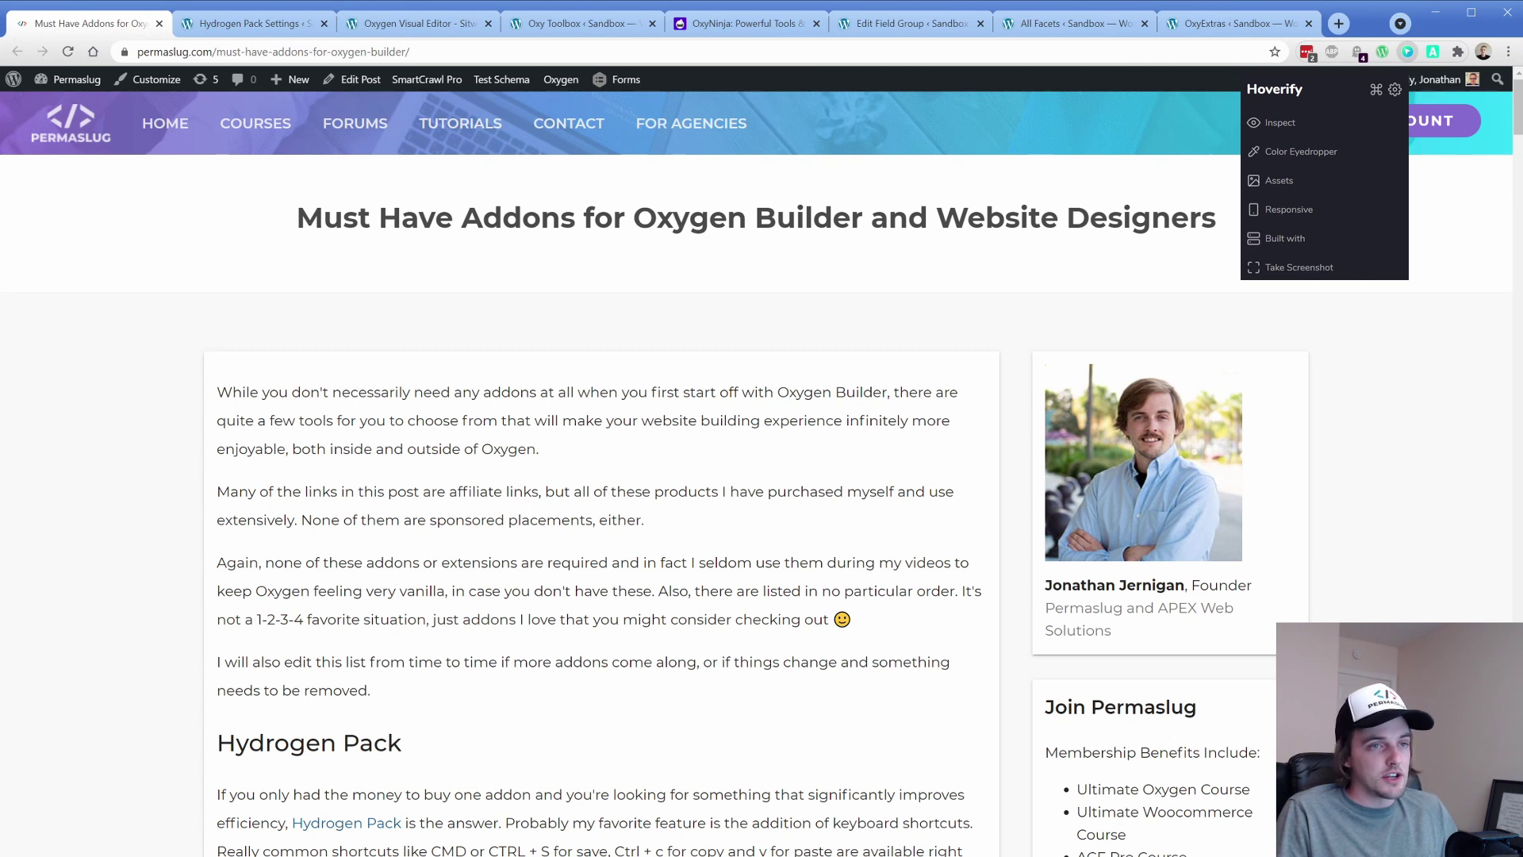
{"action": "left_click", "coordinate": [1256, 131]}
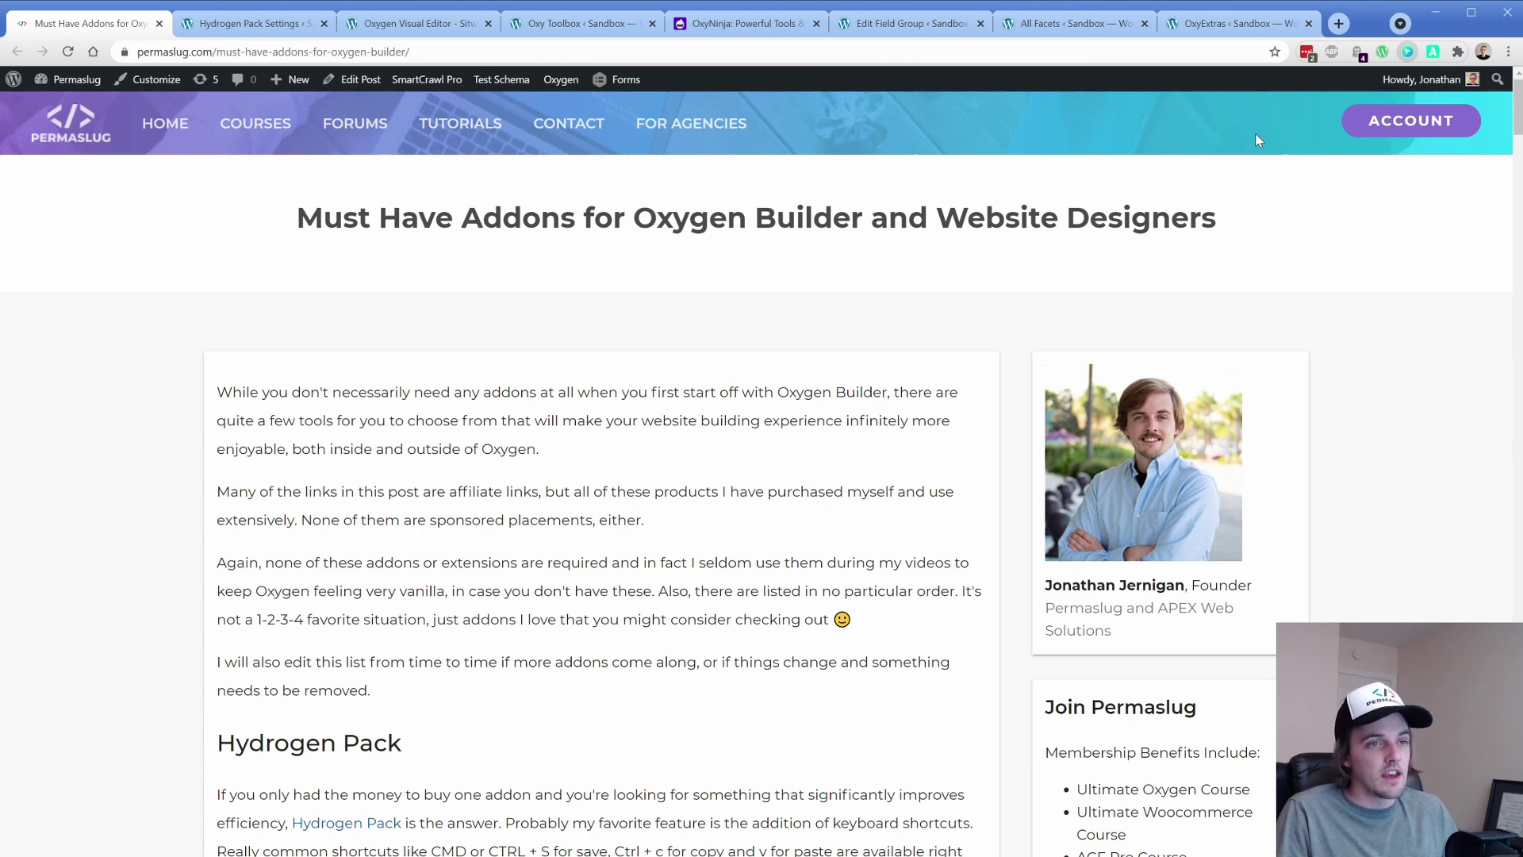
{"action": "key", "text": "alt+shift+c"}
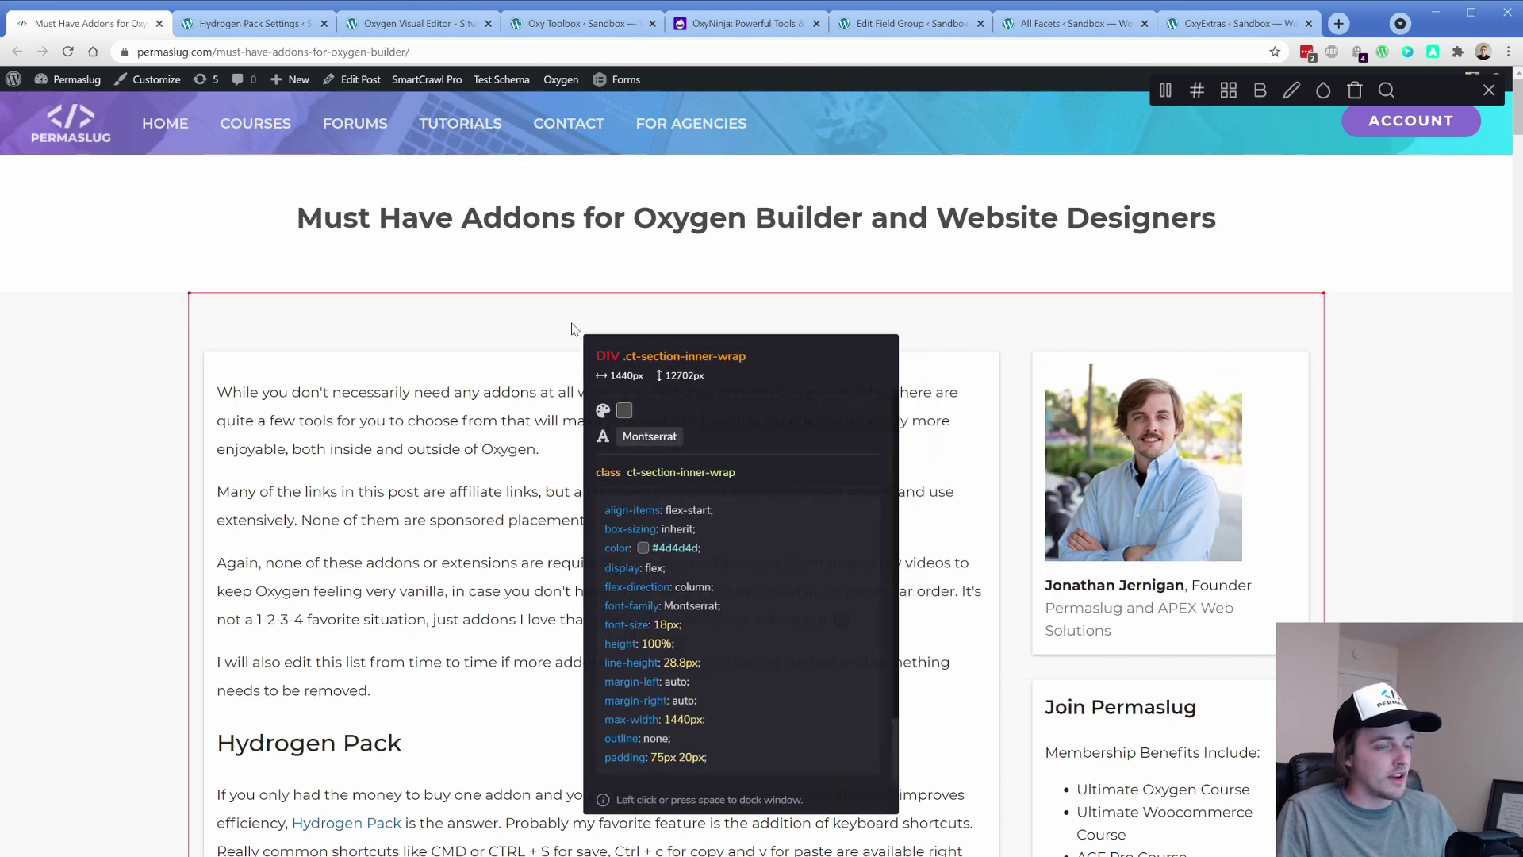
{"action": "scroll", "coordinate": [476, 547], "scroll_direction": "down", "scroll_amount": 2}
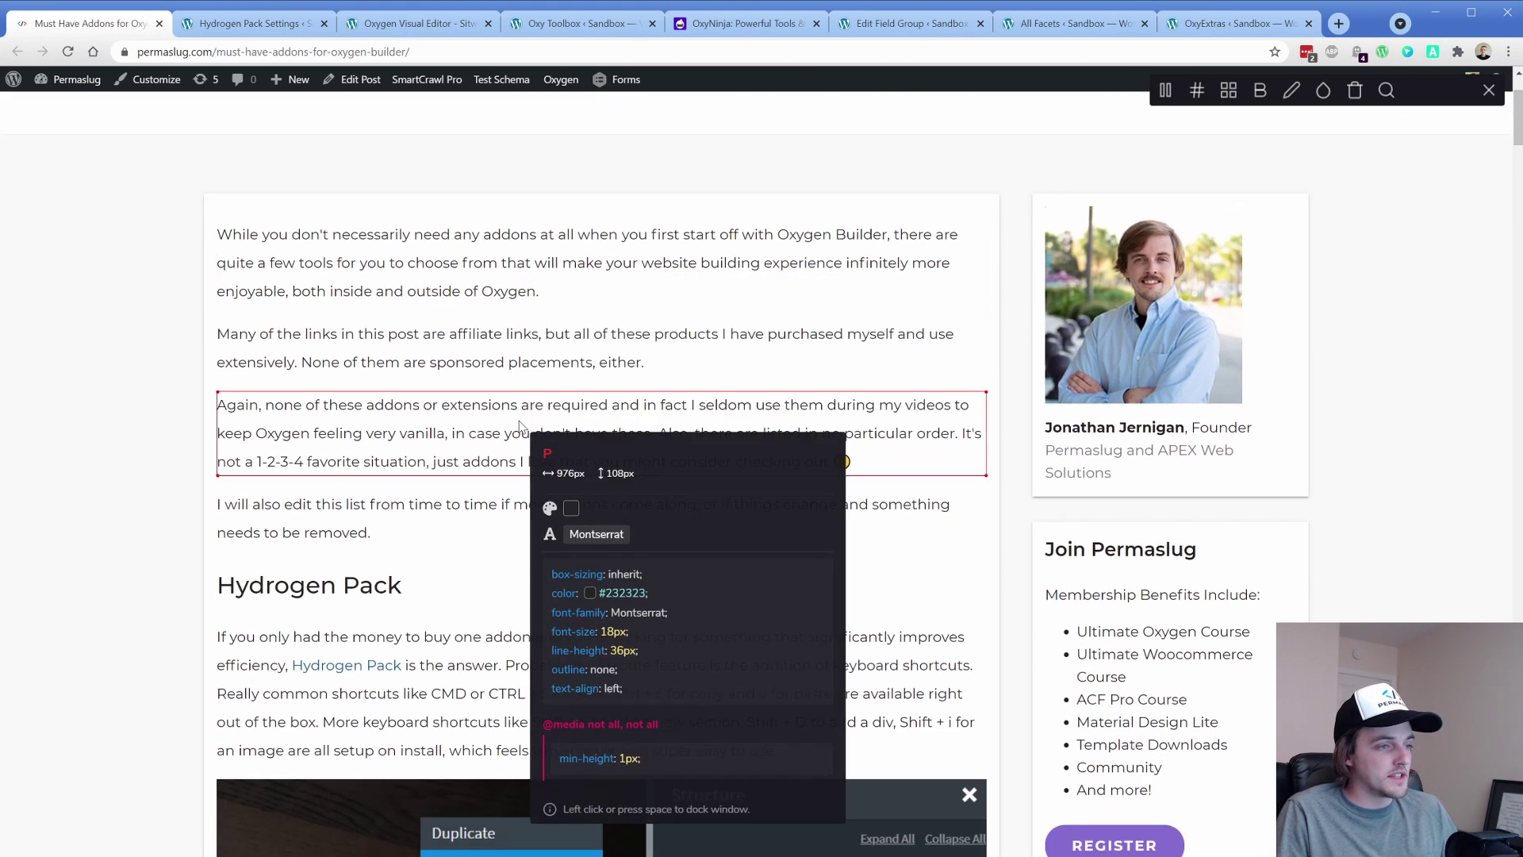
{"action": "scroll", "coordinate": [468, 571], "scroll_direction": "up", "scroll_amount": 2}
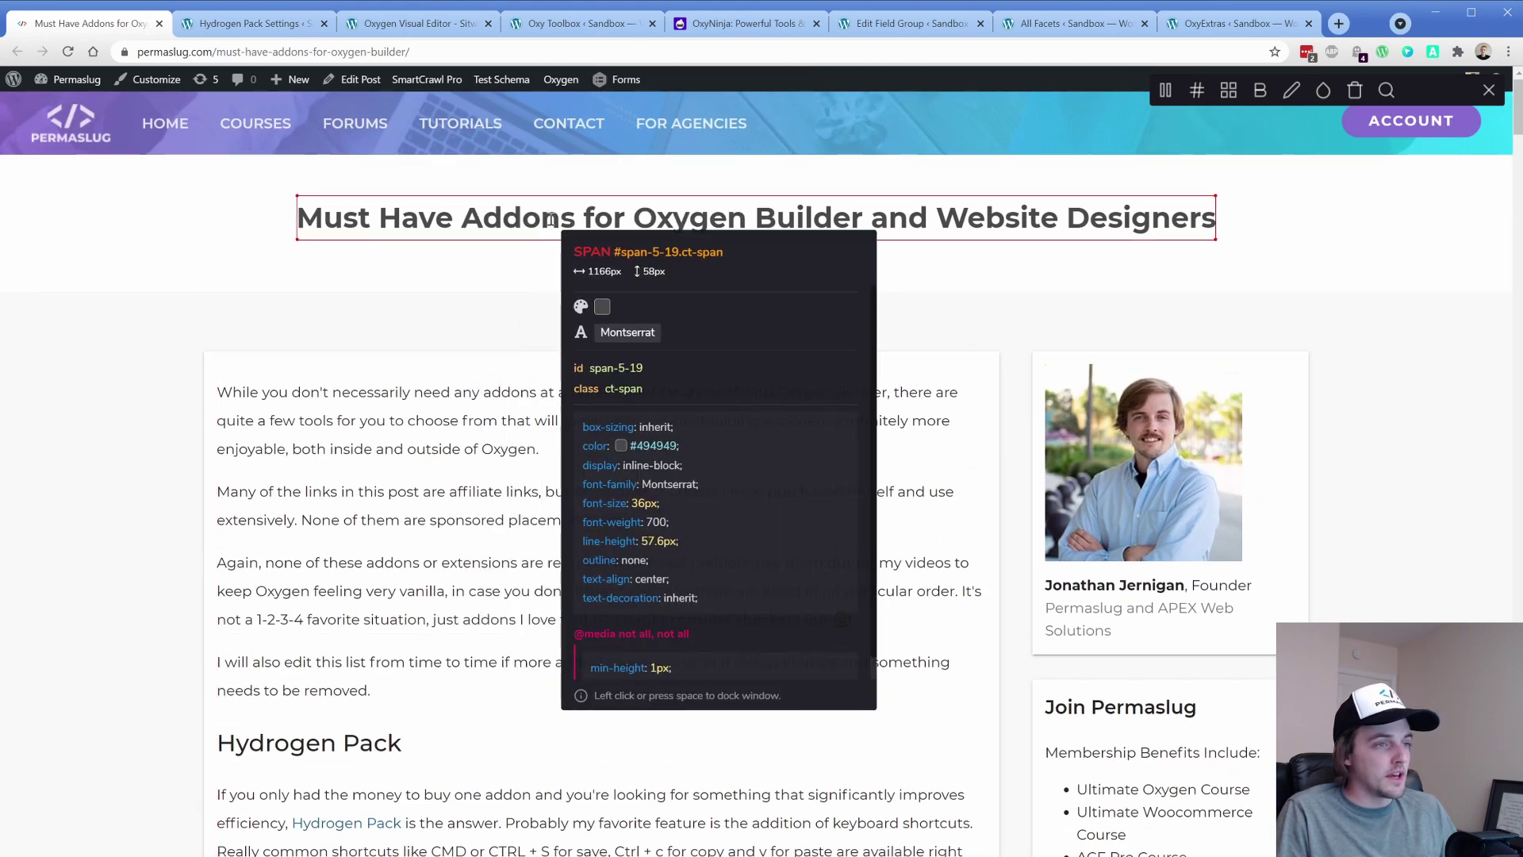
Pin the inspector to the title section's inner wrapper and review its class, CSS properties and media query.
{"action": "left_click", "coordinate": [542, 266]}
{"action": "scroll", "coordinate": [630, 494], "scroll_direction": "down", "scroll_amount": 1}
{"action": "scroll", "coordinate": [629, 494], "scroll_direction": "down", "scroll_amount": 1}
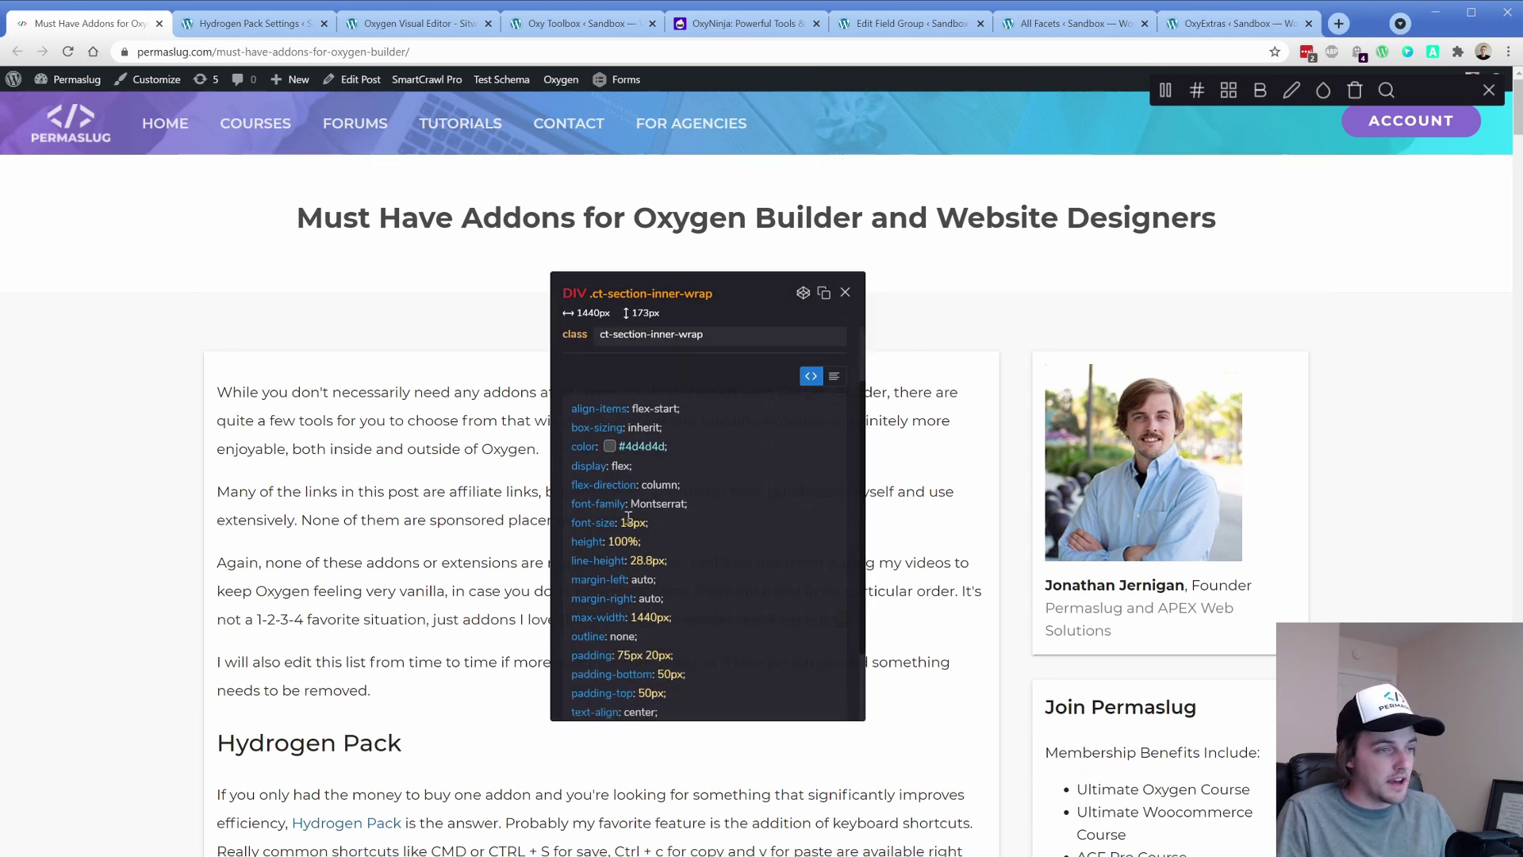
{"action": "scroll", "coordinate": [628, 520], "scroll_direction": "down", "scroll_amount": 2}
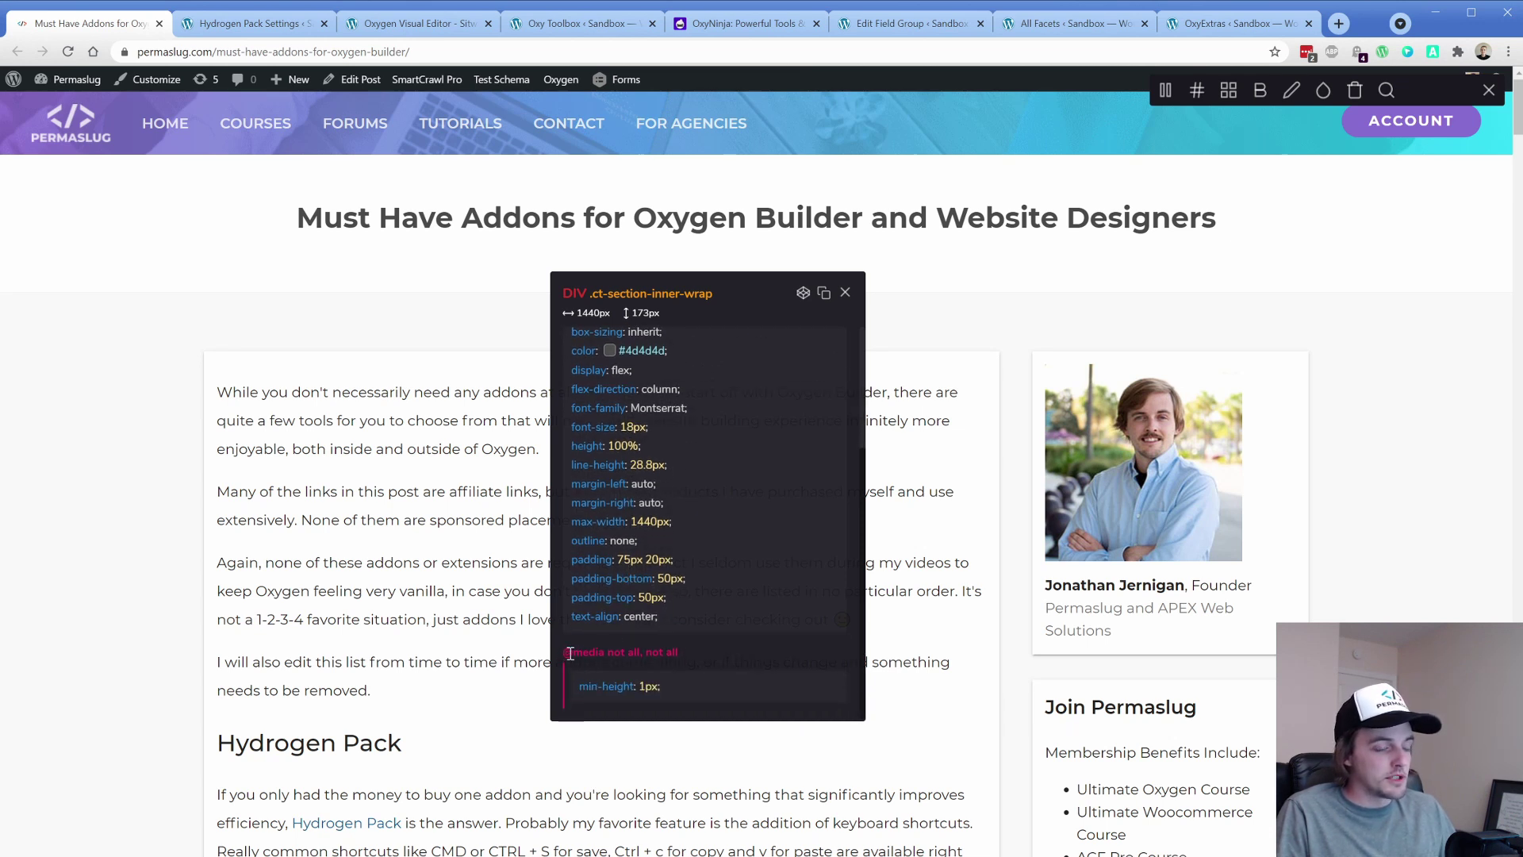
{"action": "scroll", "coordinate": [692, 650], "scroll_direction": "up", "scroll_amount": 3}
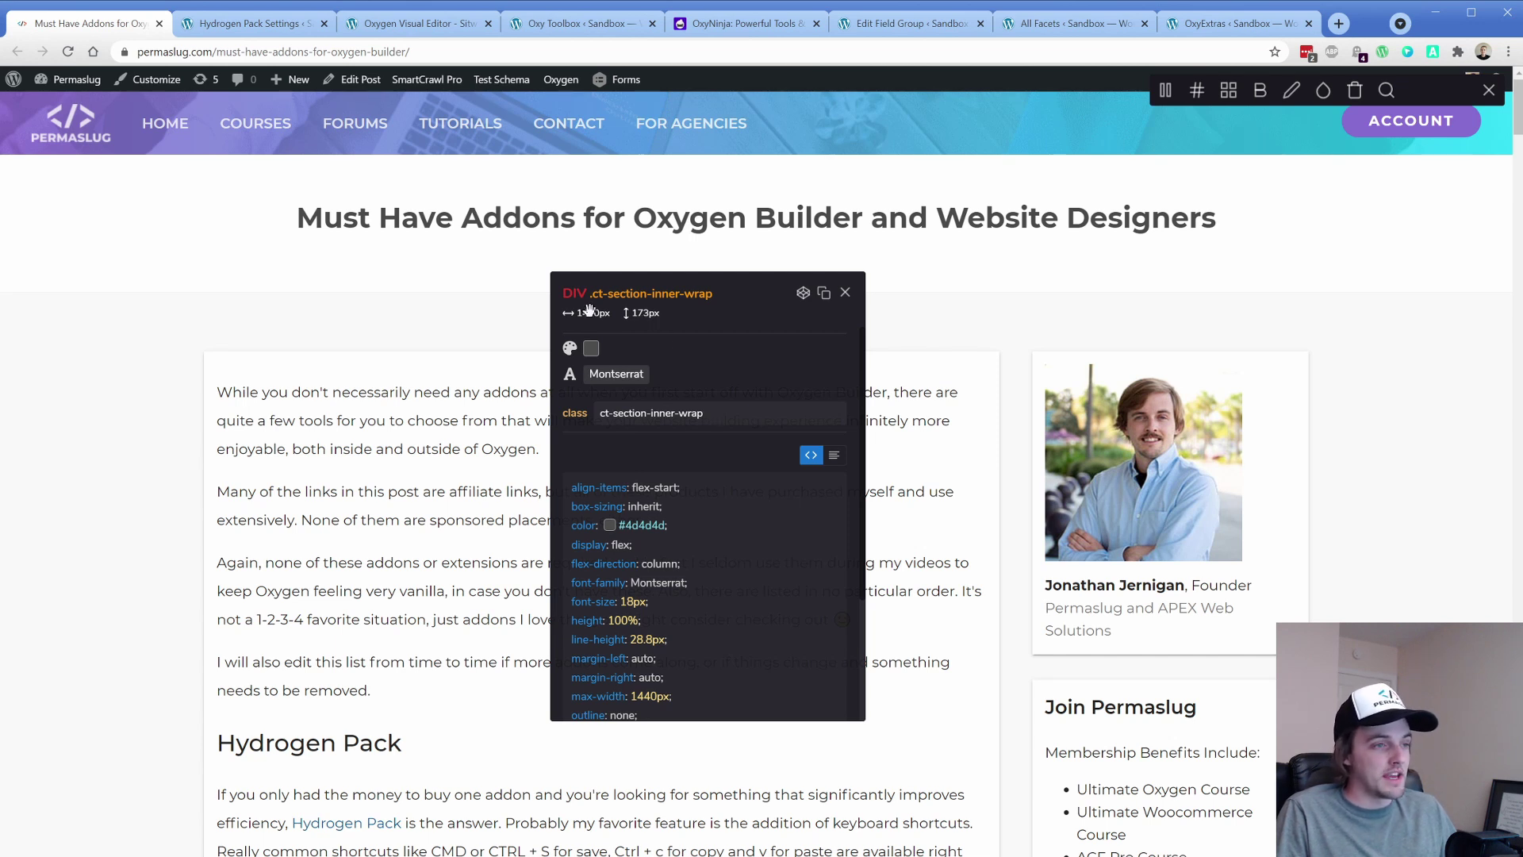
Export the pinned title wrapper's HTML and CSS to CodePen, and close both the pen and the pinned inspector.
{"action": "left_click", "coordinate": [803, 293]}
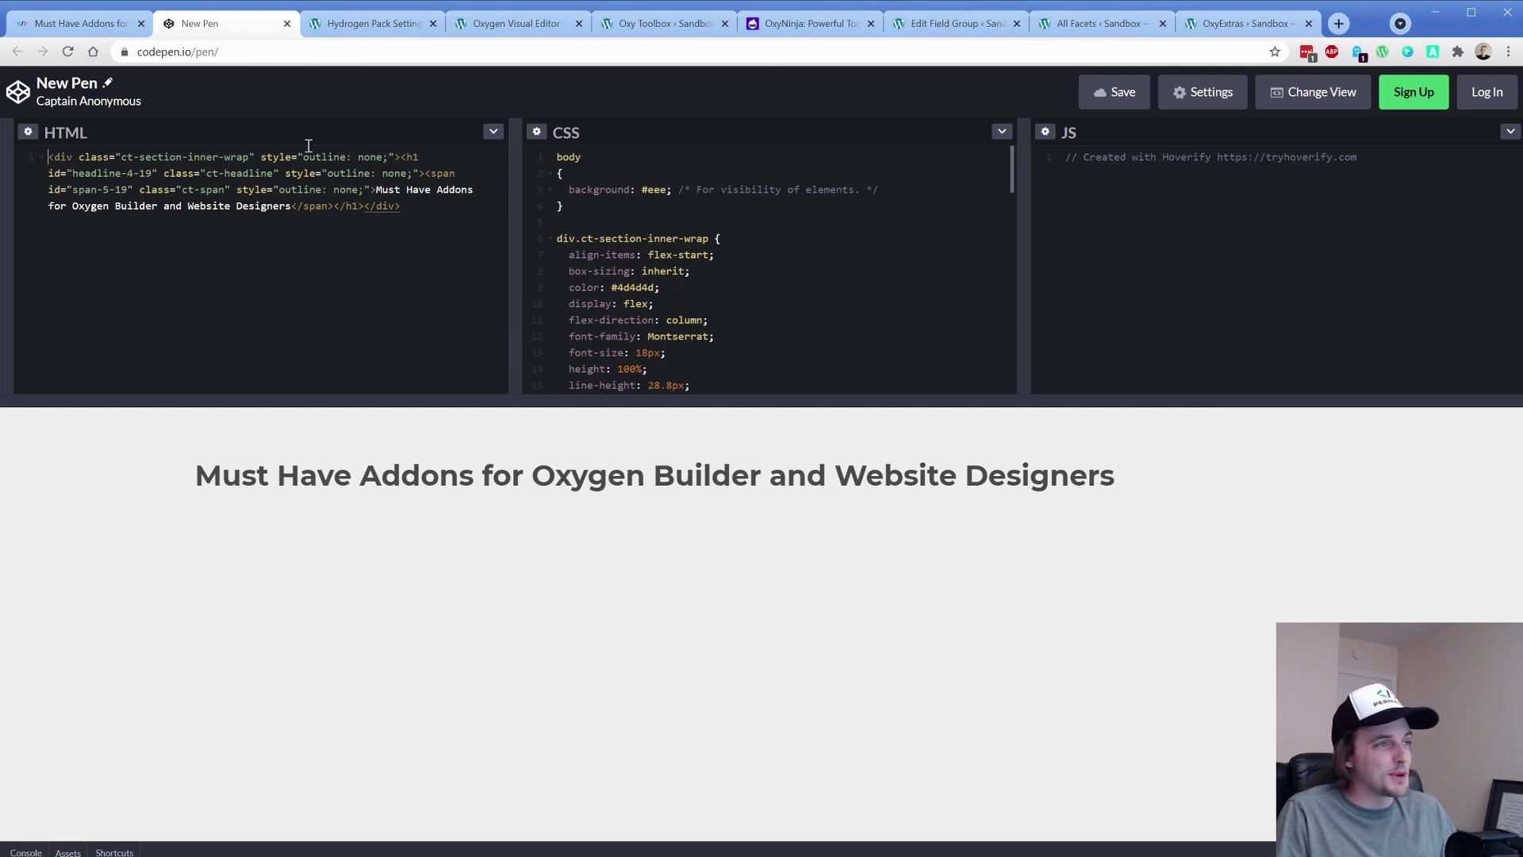
{"action": "left_click", "coordinate": [287, 25]}
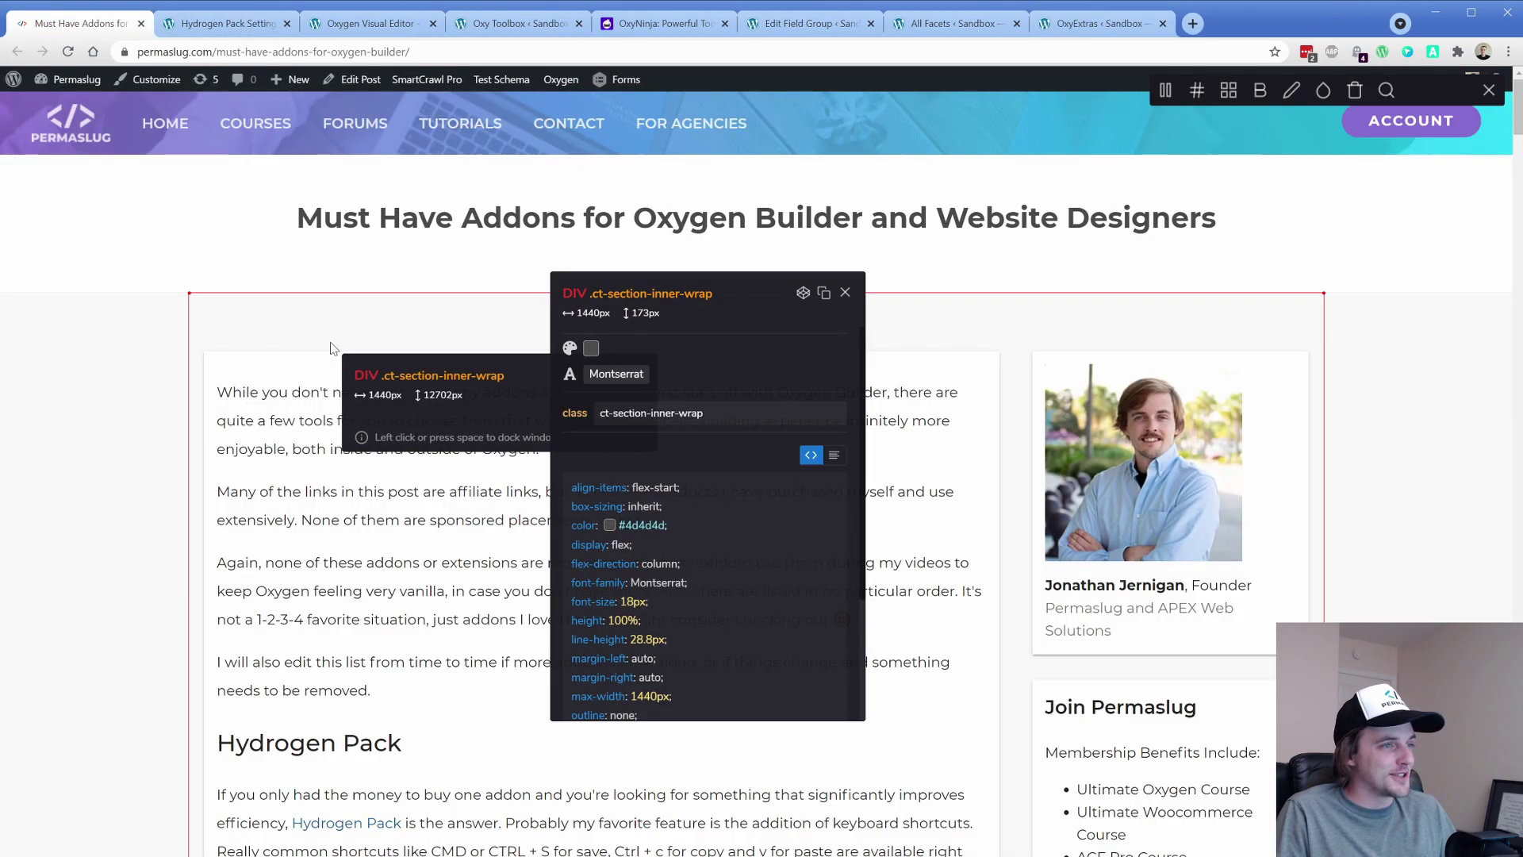
{"action": "left_click", "coordinate": [845, 292]}
Outline all elements on the page and review the fonts used by each HTML tag.
{"action": "left_click", "coordinate": [1226, 92]}
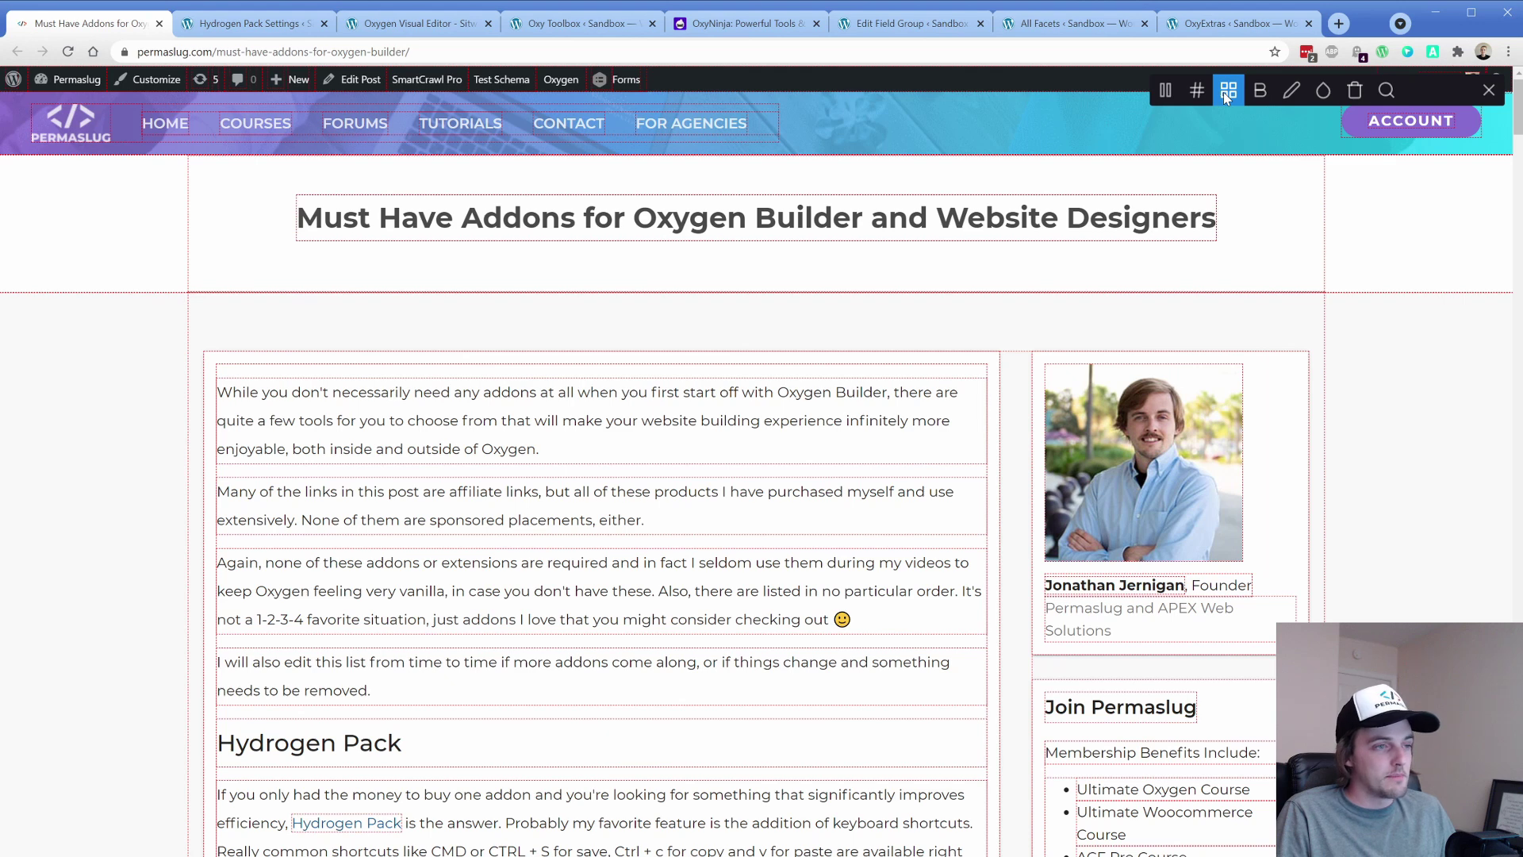
{"action": "left_click_drag", "start_coordinate": [1446, 90], "coordinate": [1307, 107]}
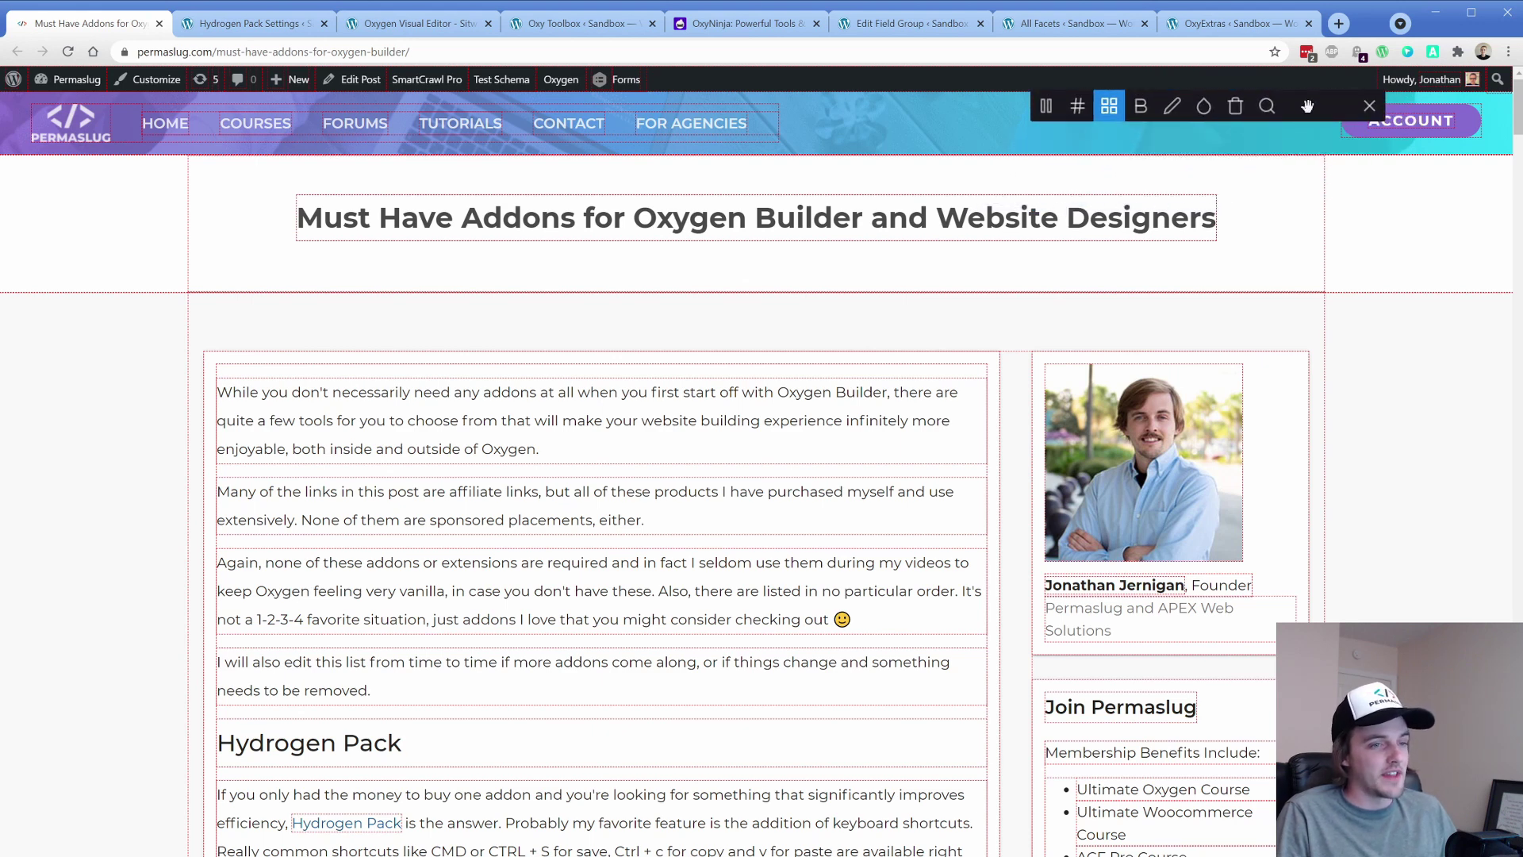
{"action": "left_click", "coordinate": [1134, 108]}
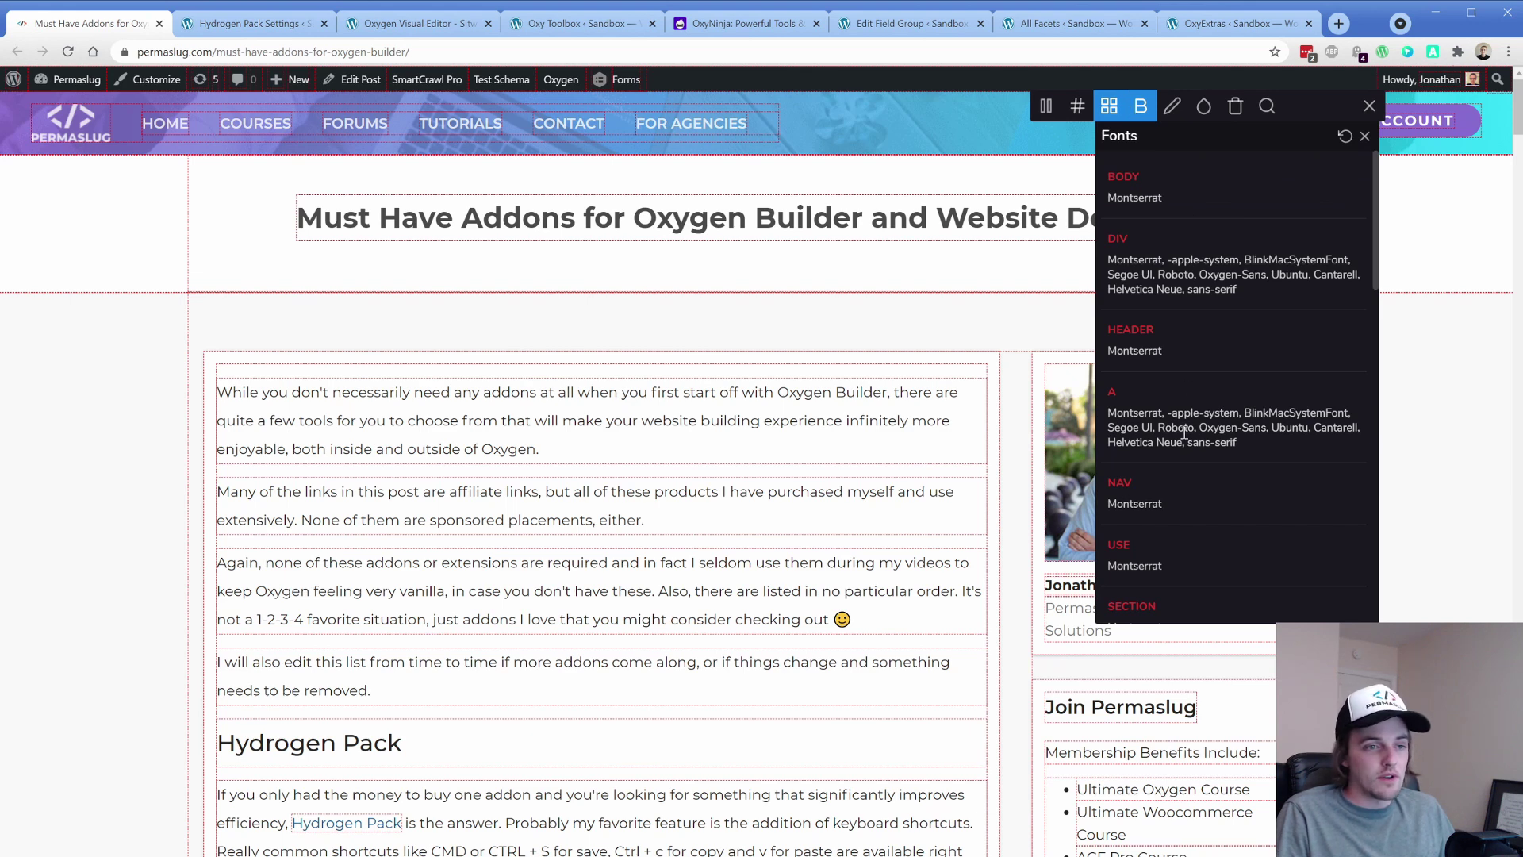
{"action": "scroll", "coordinate": [1184, 432], "scroll_direction": "down", "scroll_amount": 4}
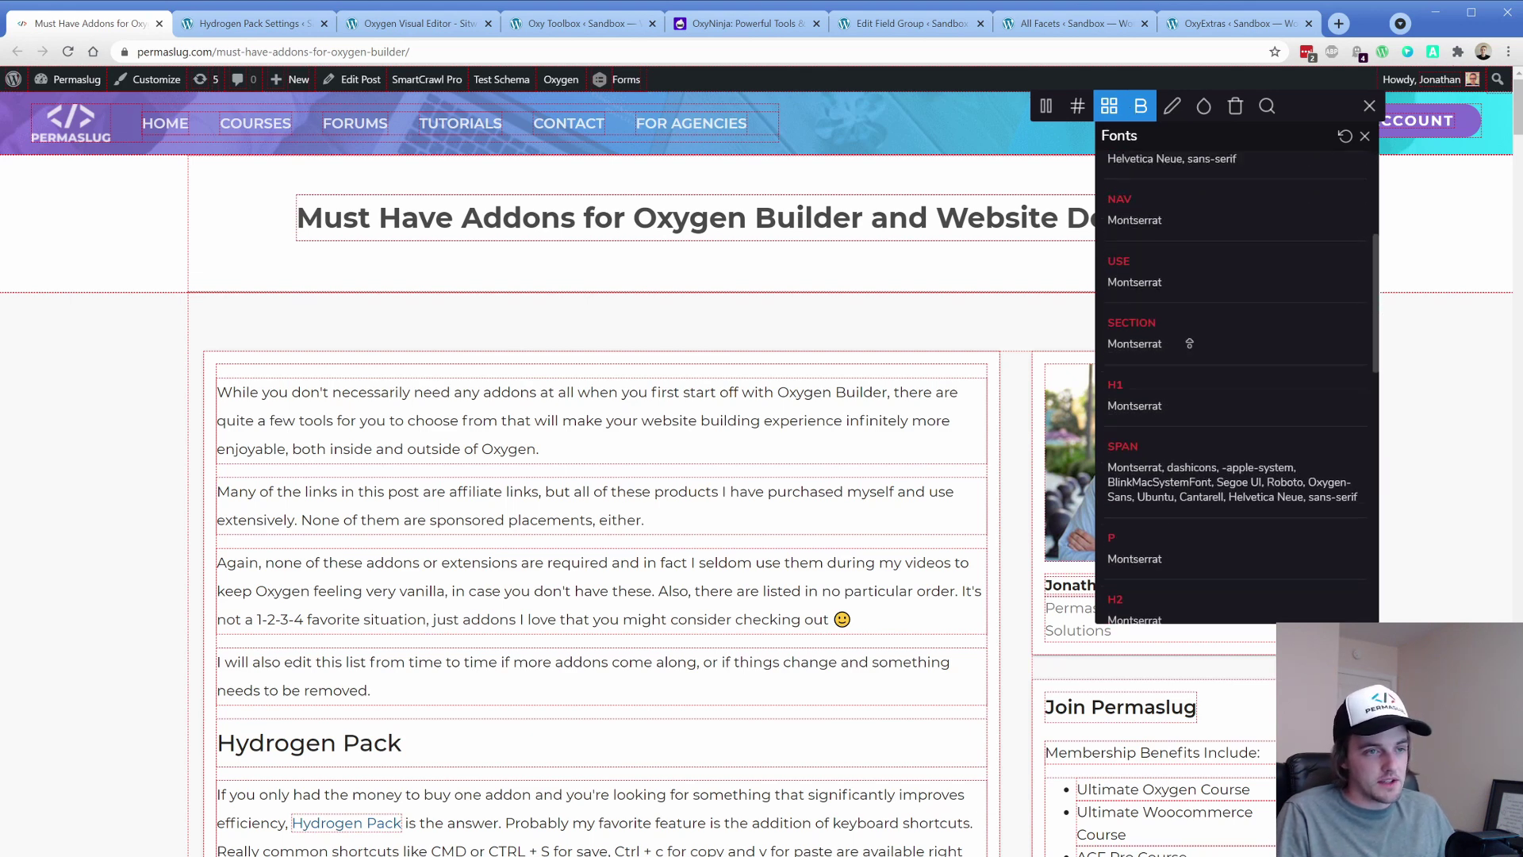
{"action": "scroll", "coordinate": [1189, 342], "scroll_direction": "up", "scroll_amount": 4}
Edit the page's main heading in place to read "Permaslug is the best!".
{"action": "left_click", "coordinate": [1173, 107]}
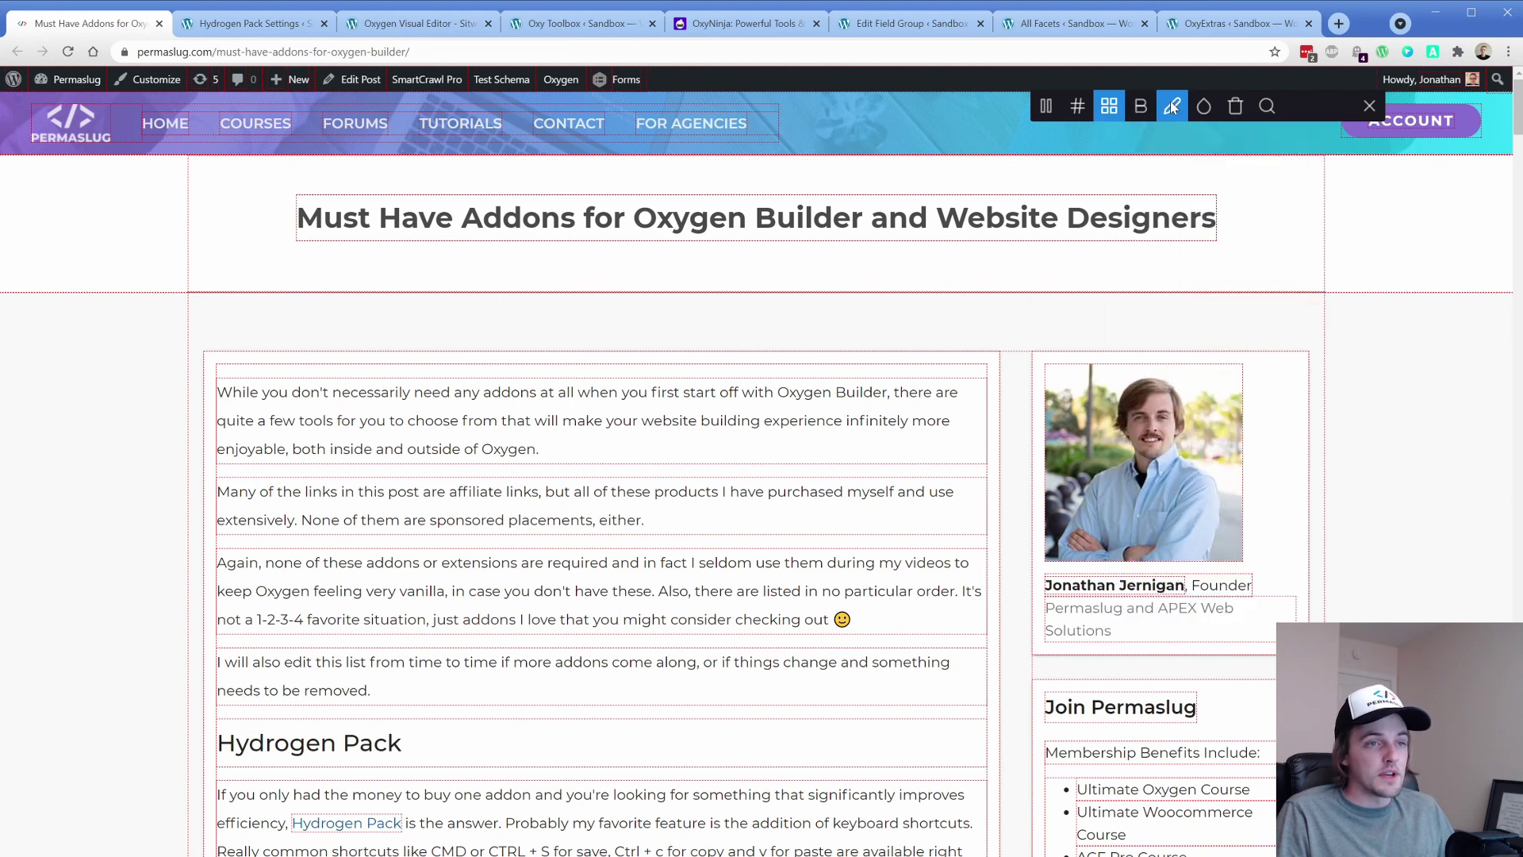
{"action": "left_click", "coordinate": [743, 218]}
{"action": "key", "text": "ctrl+a"}
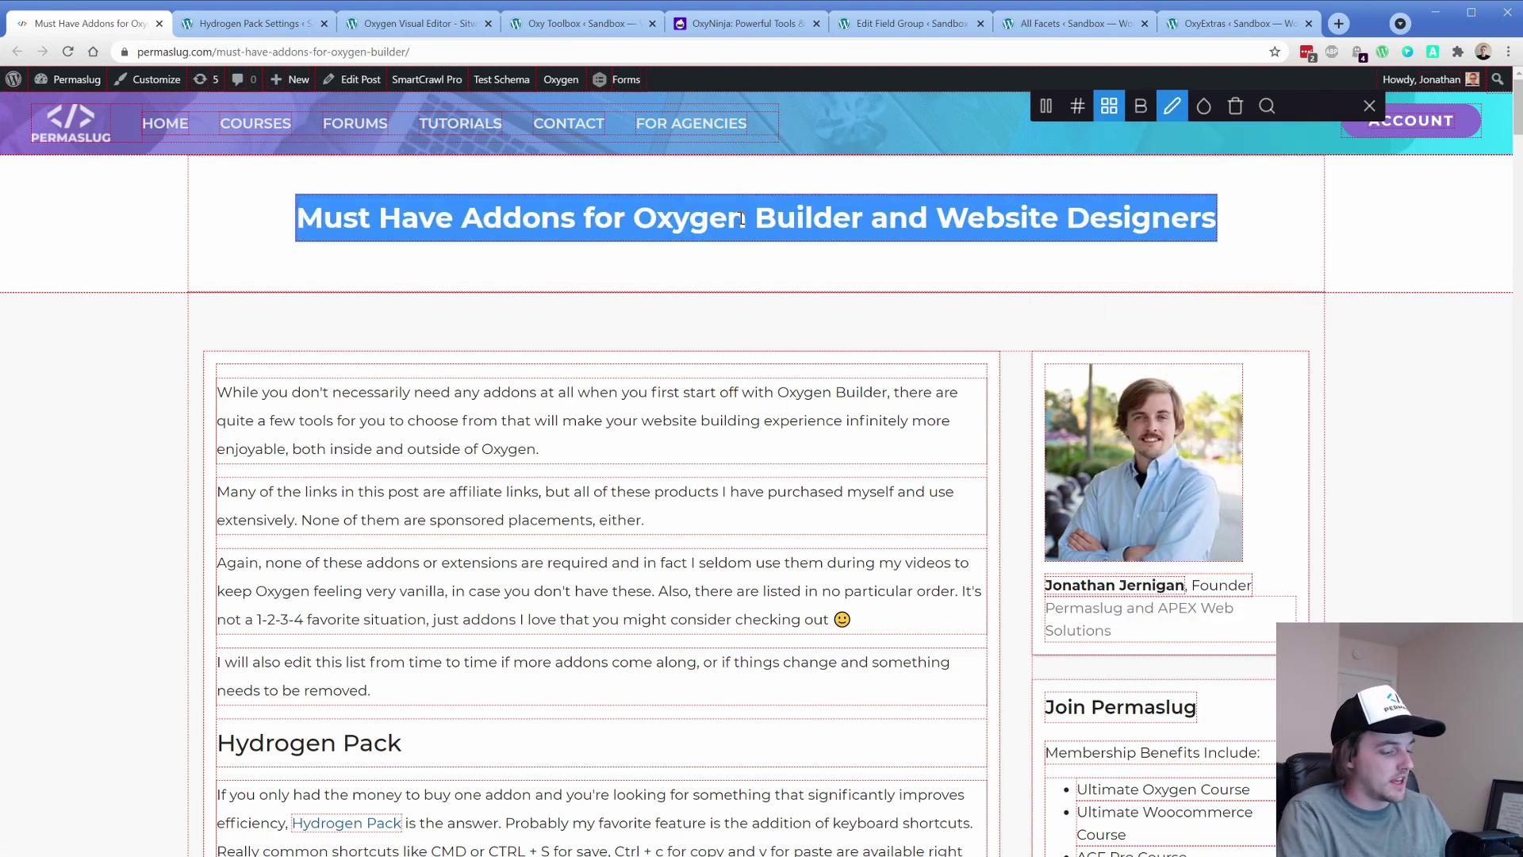
{"action": "type", "text": "Permaslug is the best!"}
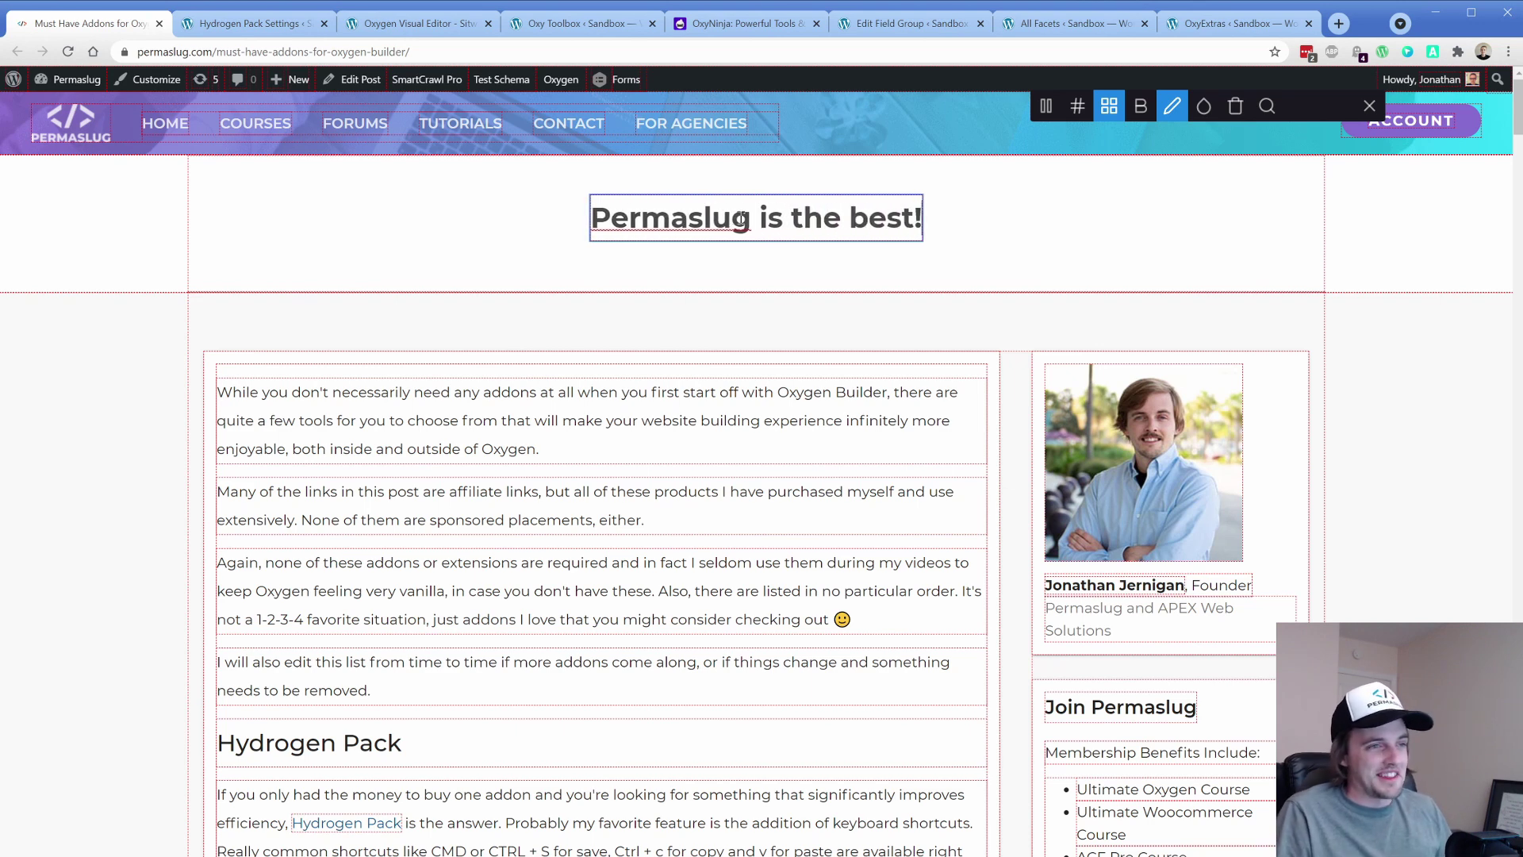
View the page's color palette and remove the title section's inner wrapper, closing the inspection tools when done.
{"action": "left_click", "coordinate": [1204, 109]}
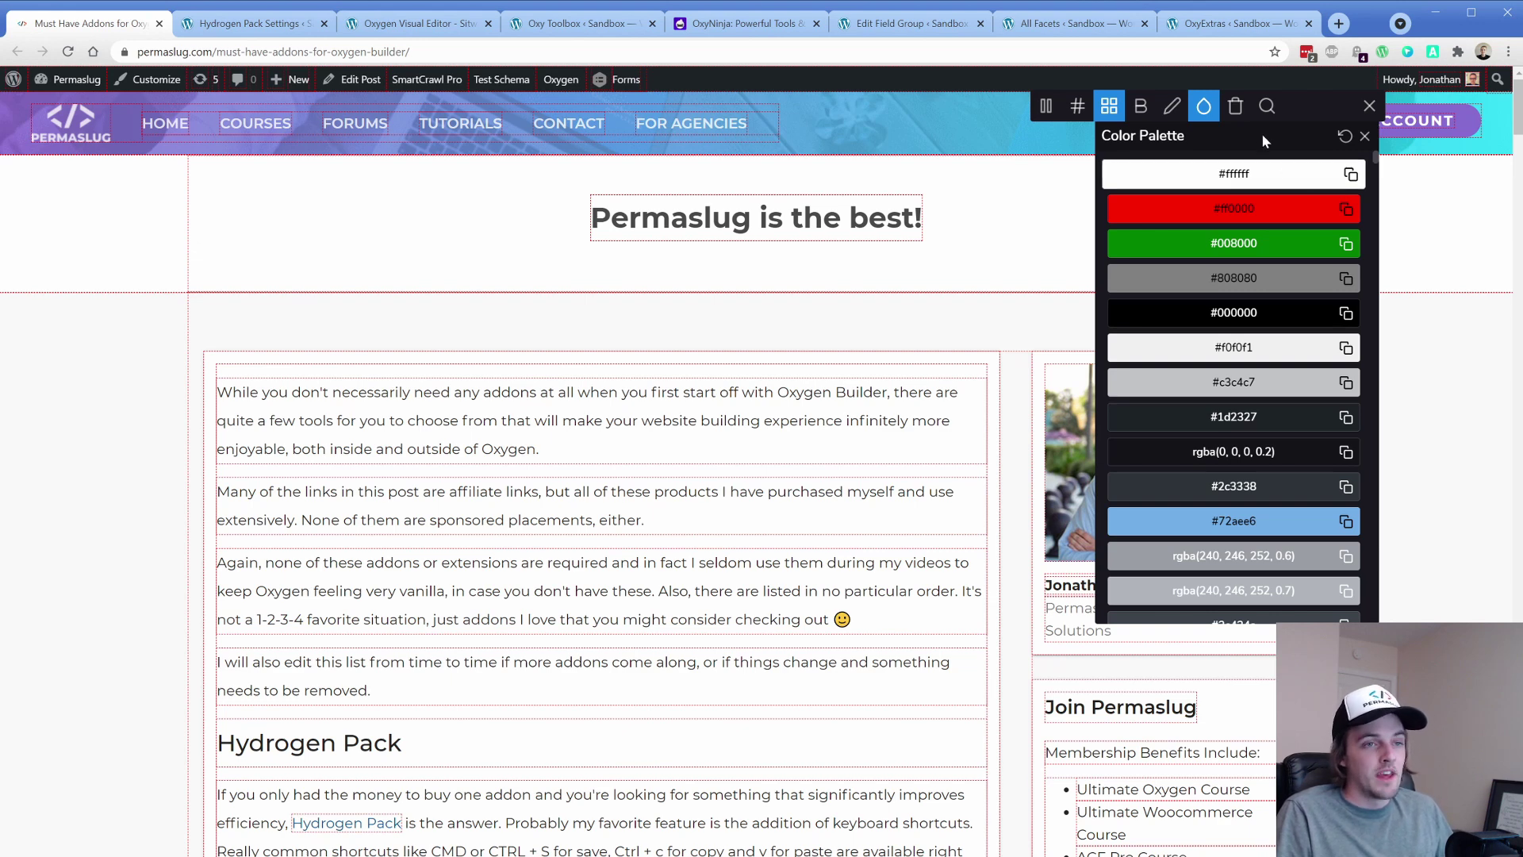
{"action": "left_click", "coordinate": [1238, 113]}
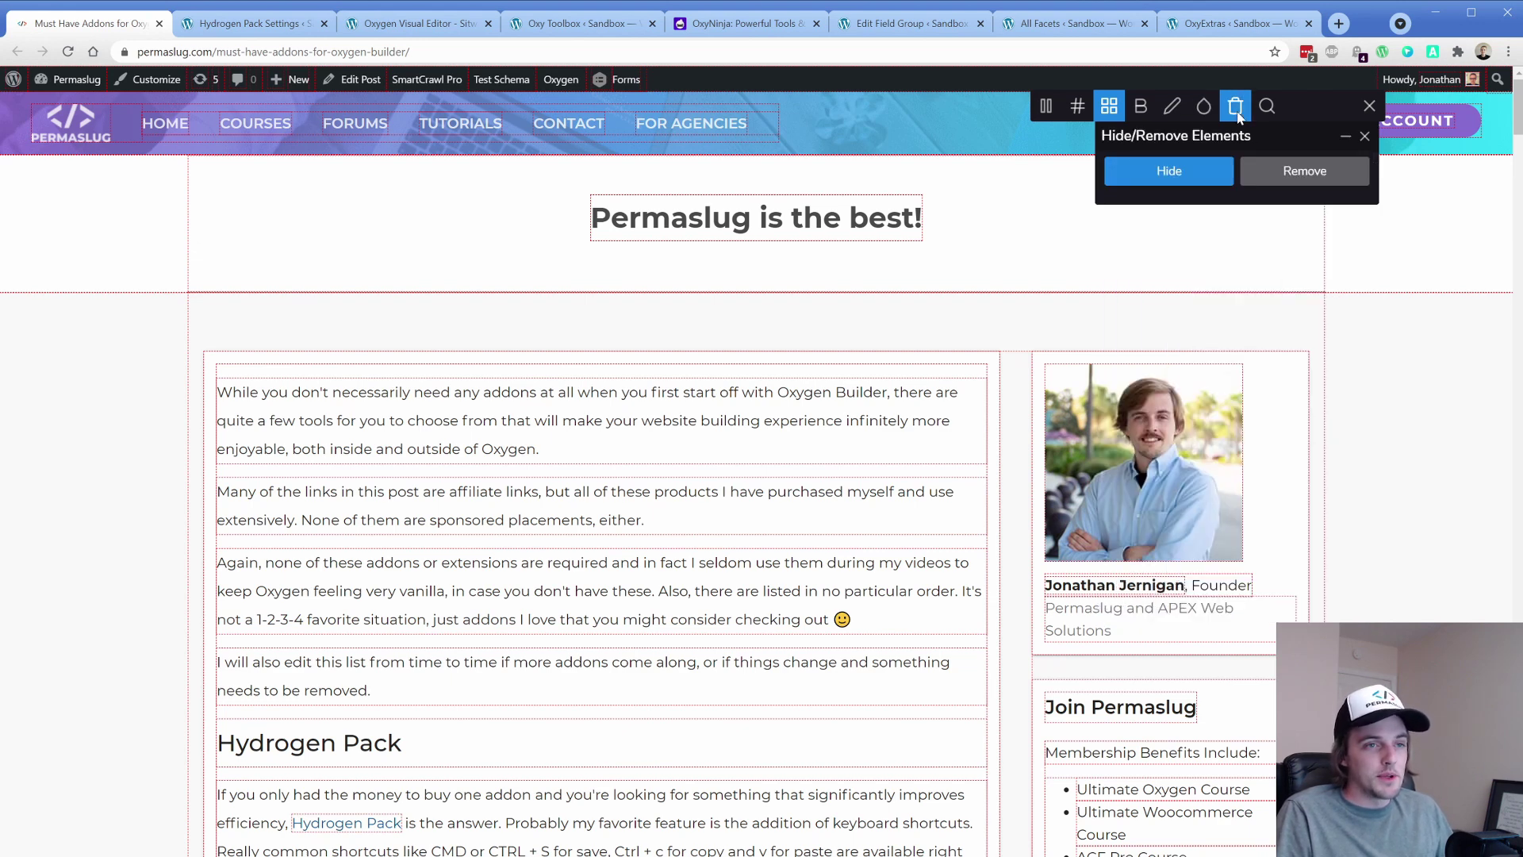
{"action": "left_click", "coordinate": [1307, 172]}
{"action": "left_click", "coordinate": [1012, 238]}
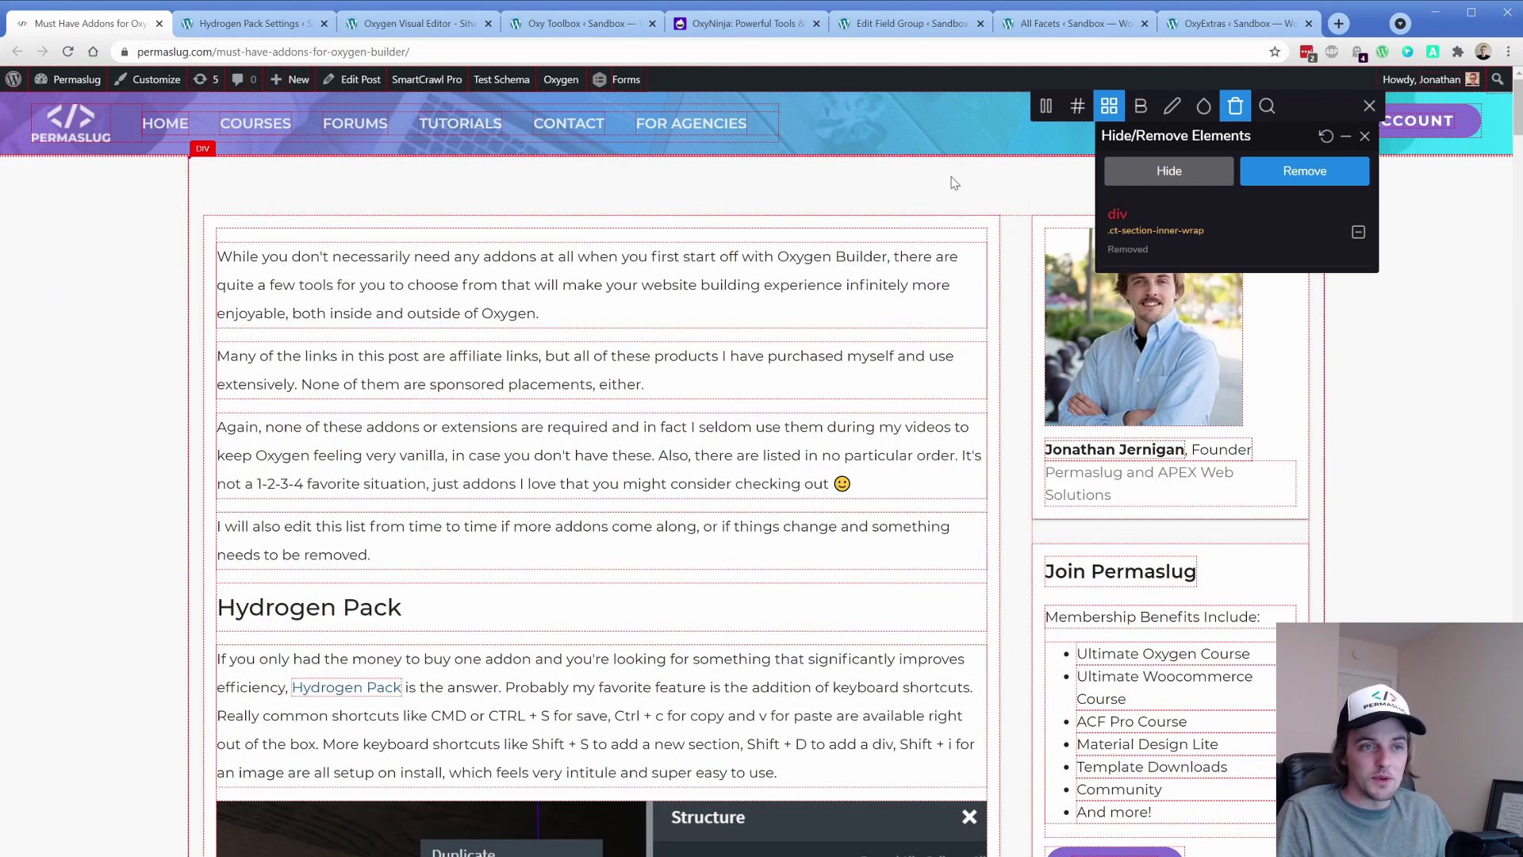
{"action": "left_click", "coordinate": [1266, 111]}
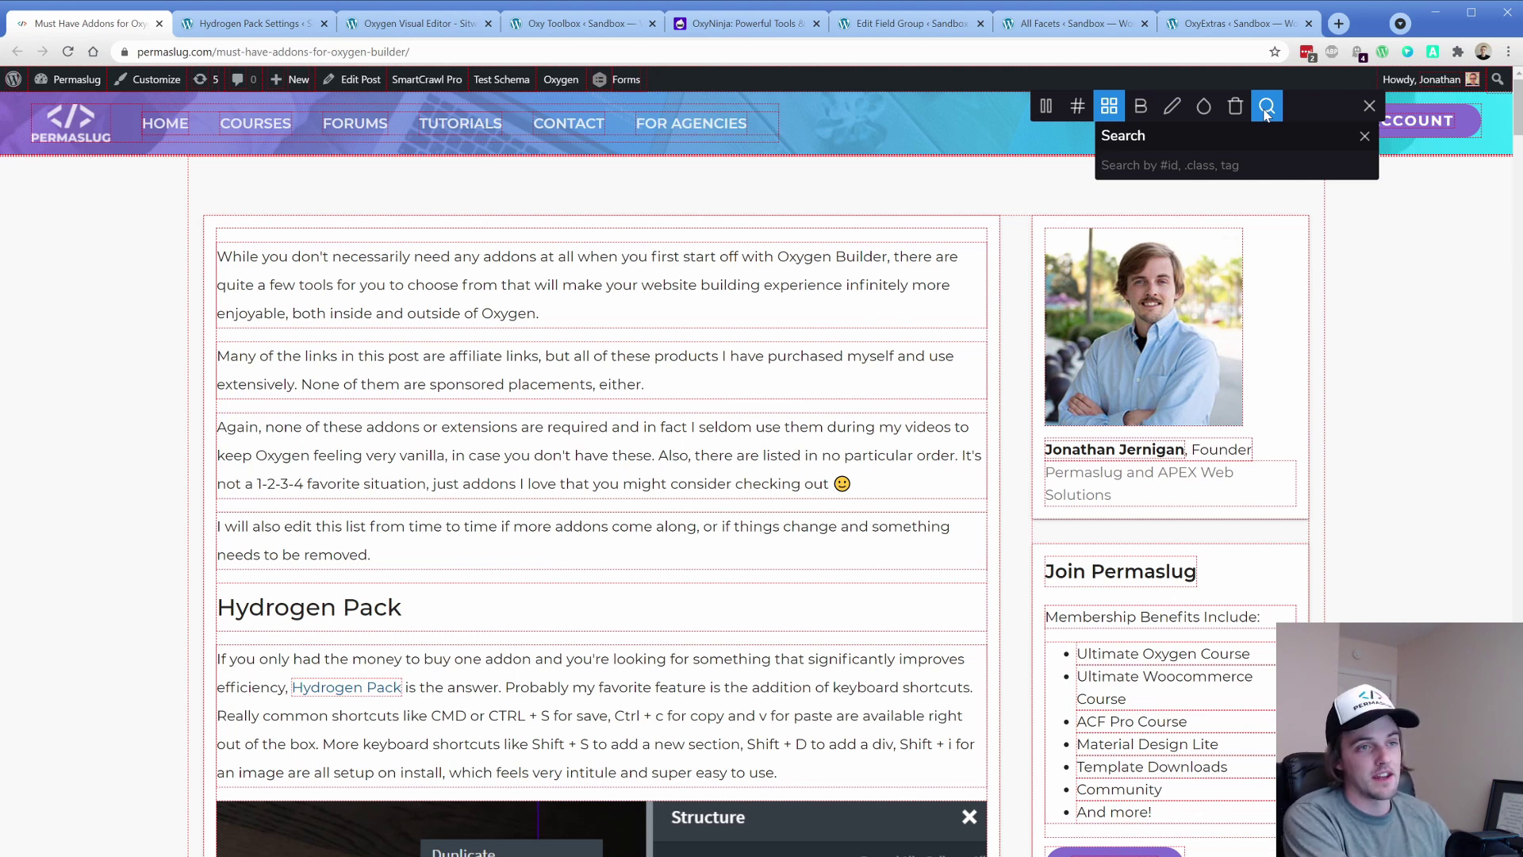
{"action": "left_click", "coordinate": [1369, 106]}
Sample the header's blue background beside FOR AGENCIES with the Color Eyedropper and dismiss its color read-out.
{"action": "left_click", "coordinate": [1407, 51]}
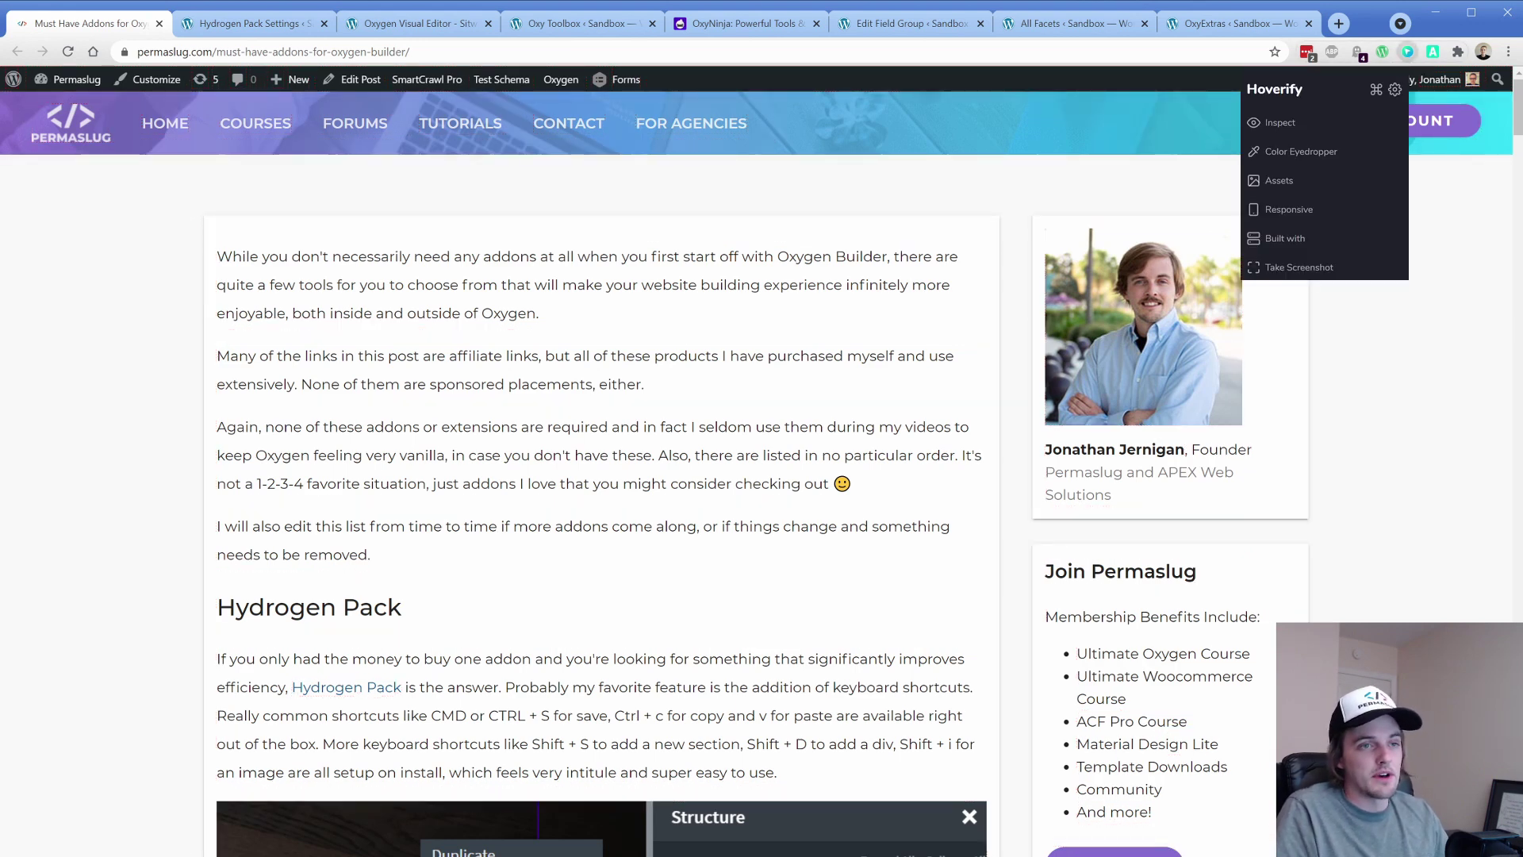
{"action": "left_click", "coordinate": [1012, 258]}
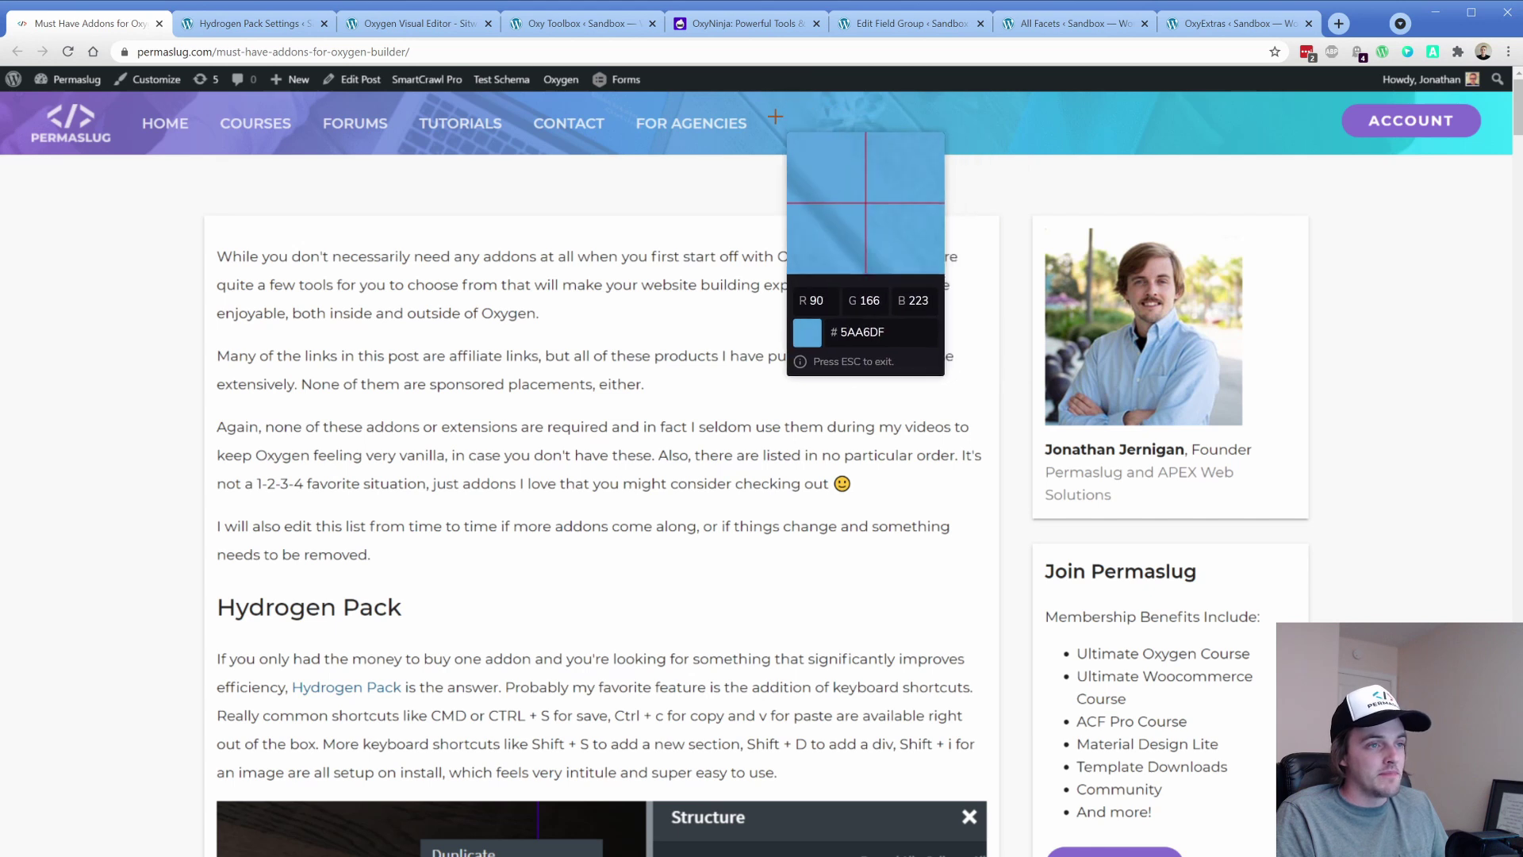
{"action": "left_click", "coordinate": [772, 112]}
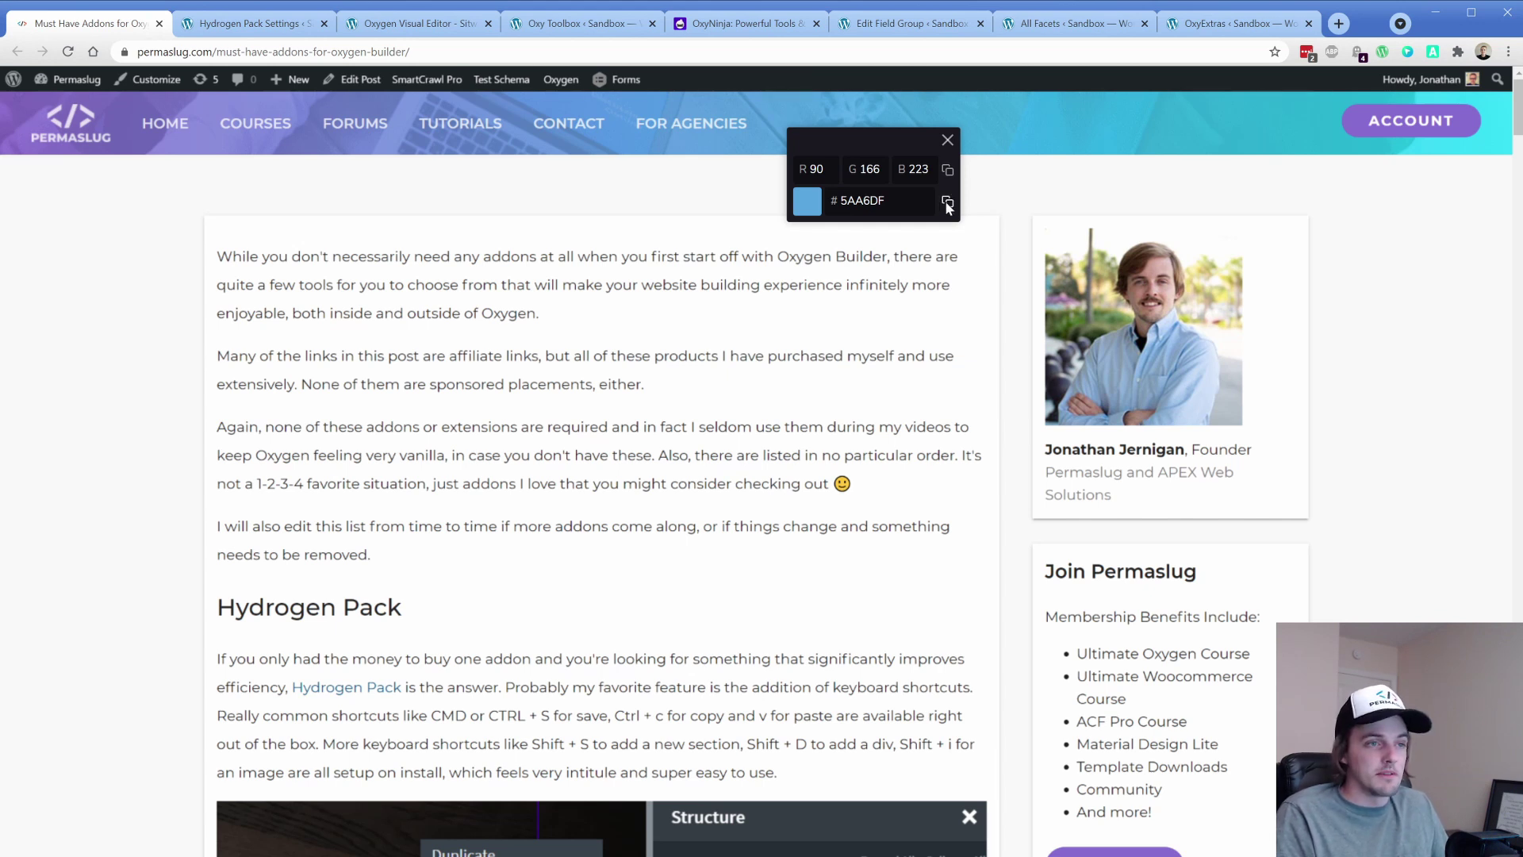
{"action": "left_click", "coordinate": [947, 141]}
Examine the image assets that Hoverify extracts from the page.
{"action": "left_click", "coordinate": [1409, 51]}
{"action": "left_click", "coordinate": [1409, 52]}
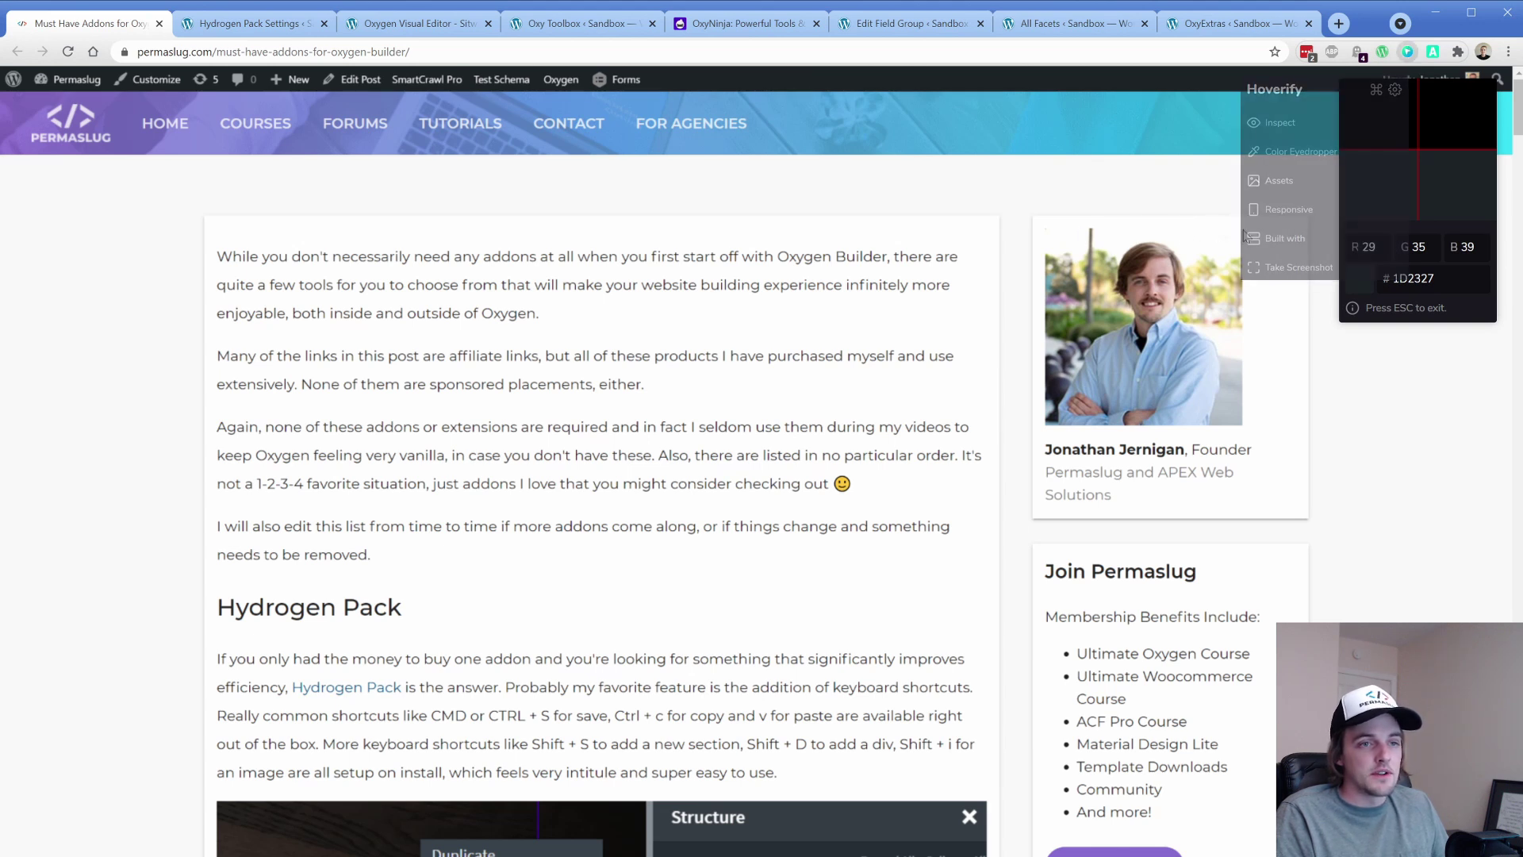
{"action": "left_click", "coordinate": [1290, 181]}
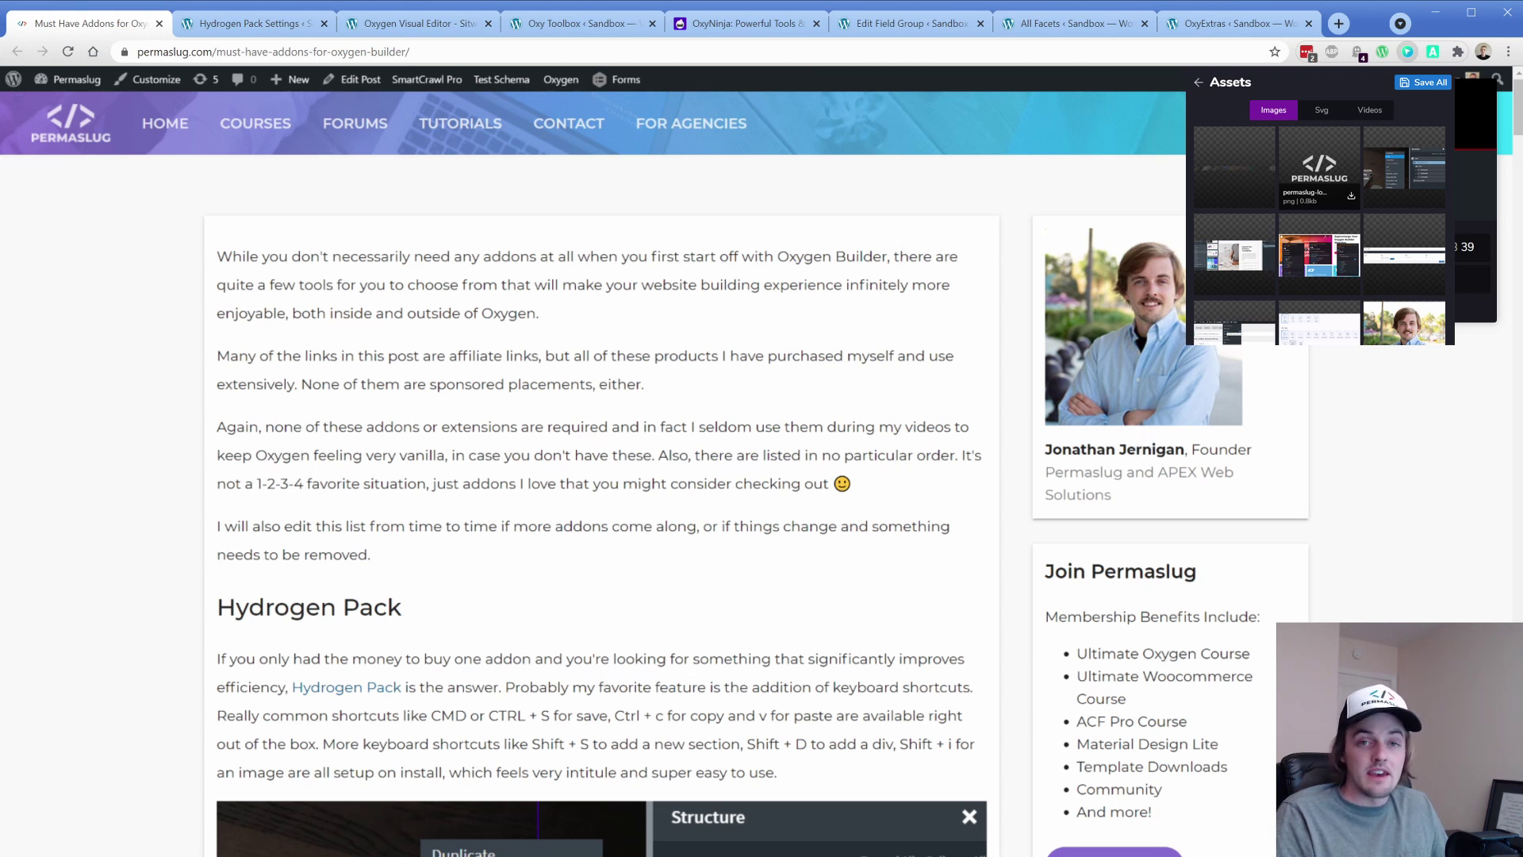
{"action": "key", "text": "Escape"}
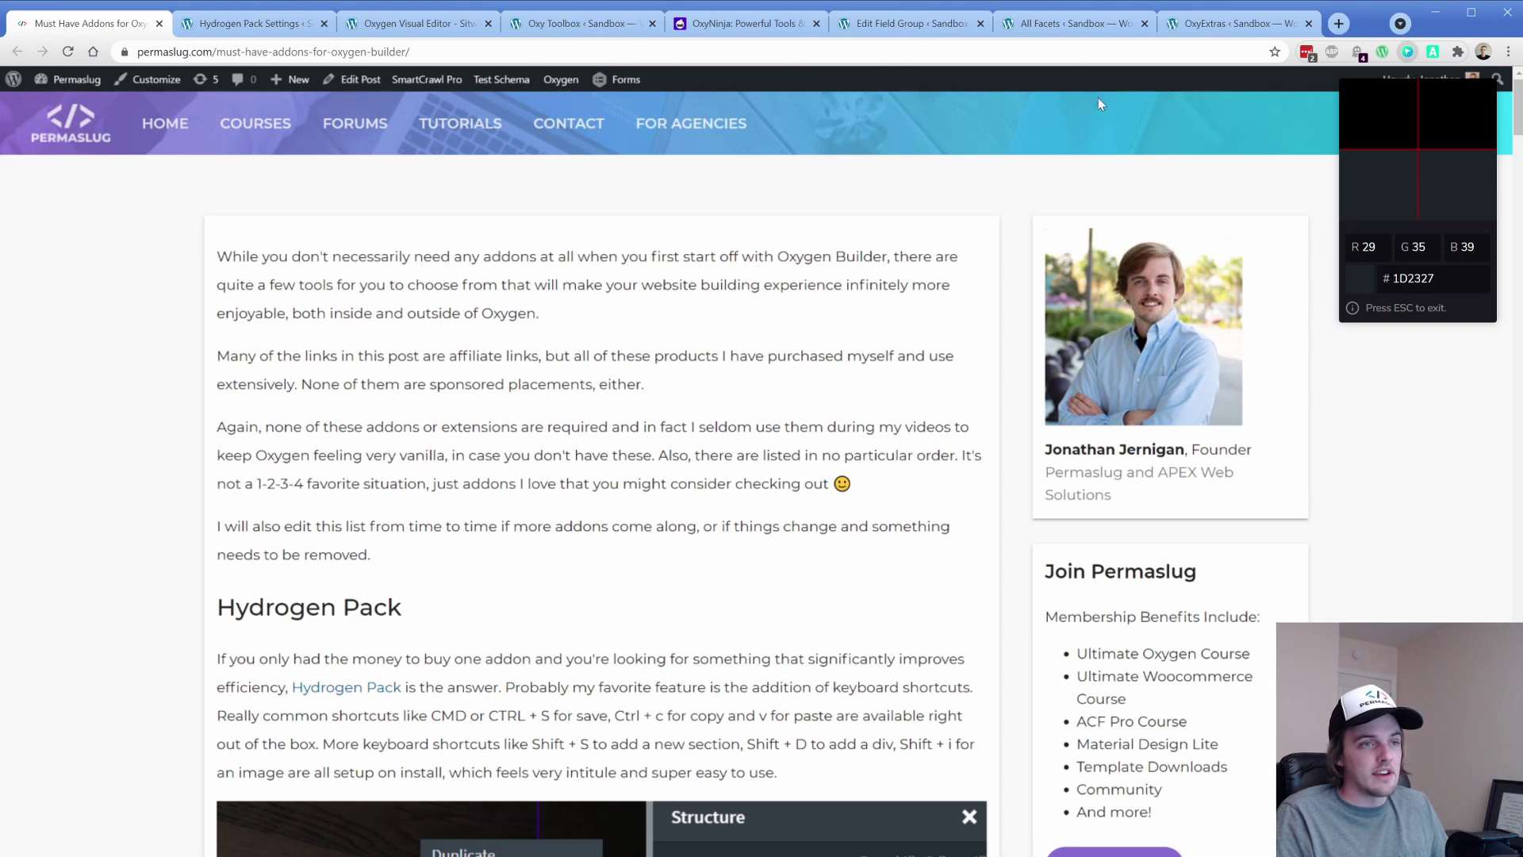
Try Hoverify's Responsive tool on the page and bring up its screenshot capture options.
{"action": "left_click", "coordinate": [1407, 51]}
{"action": "left_click", "coordinate": [1290, 208]}
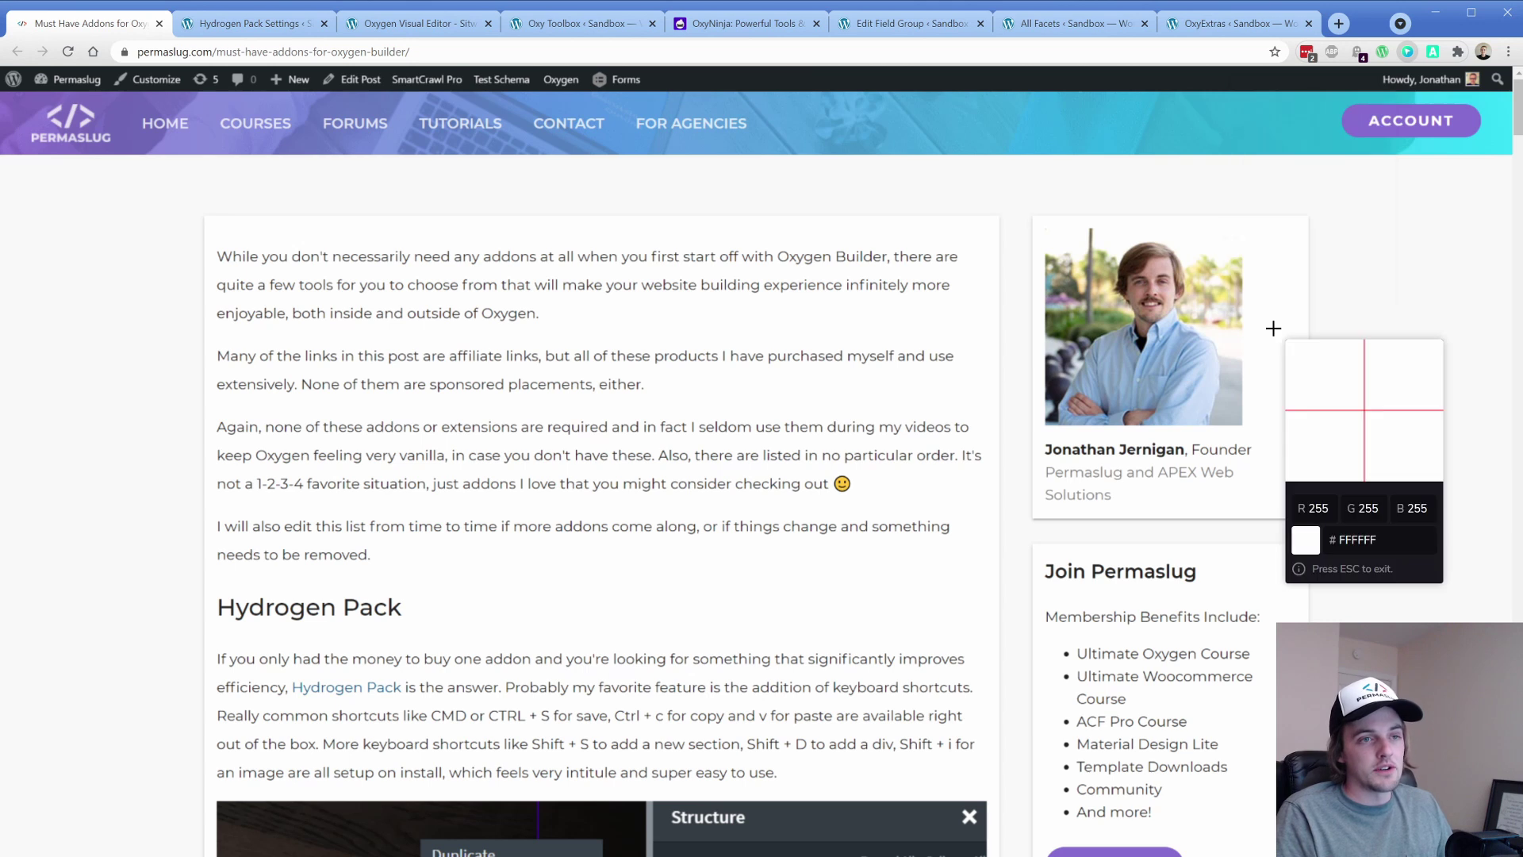
{"action": "left_click", "coordinate": [1407, 52]}
{"action": "left_click", "coordinate": [1305, 267]}
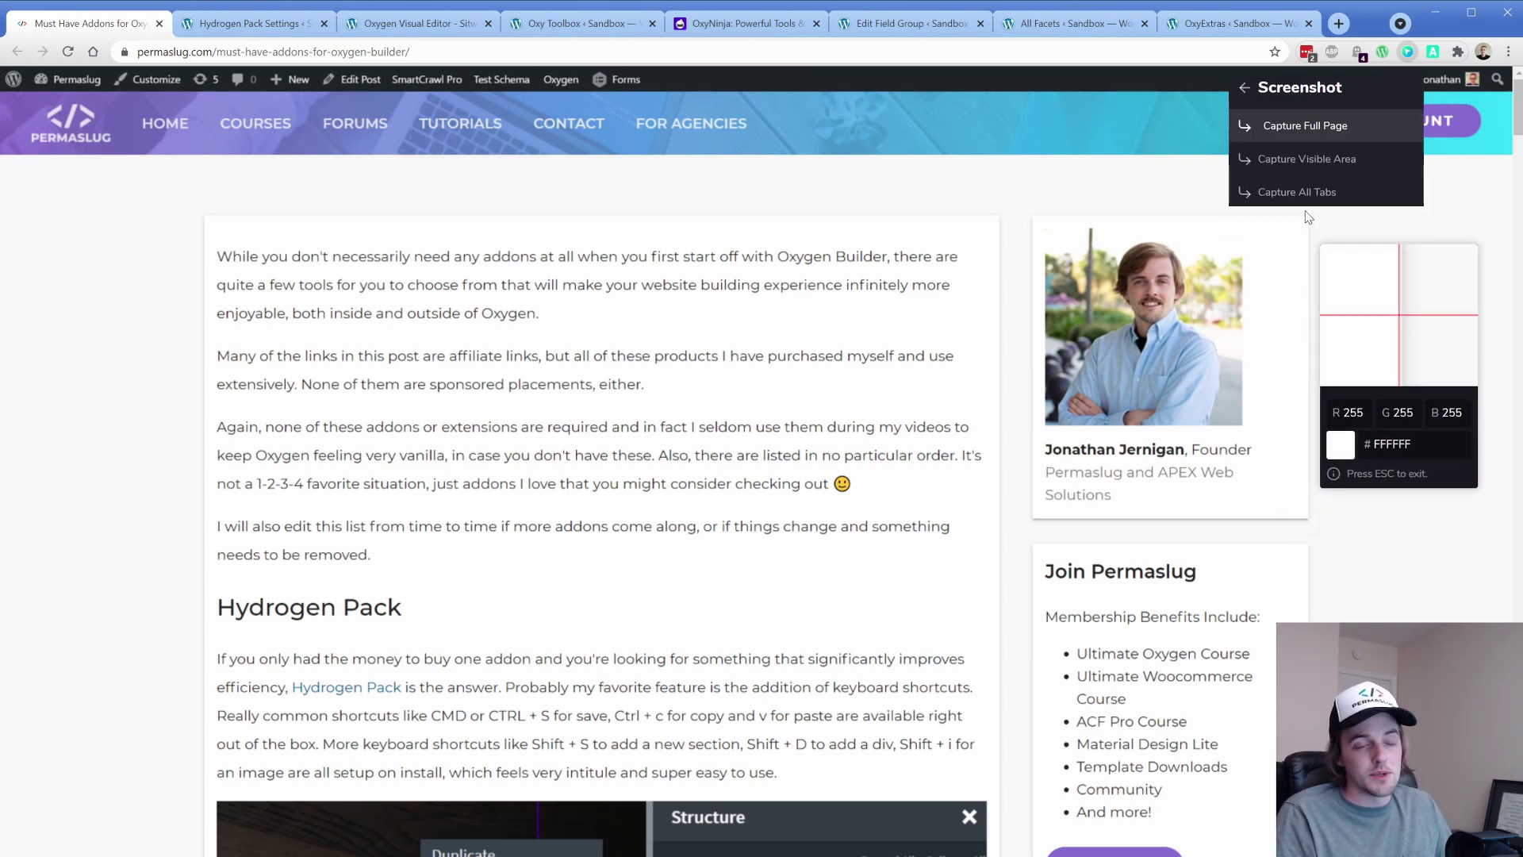
{"action": "left_click", "coordinate": [1310, 152]}
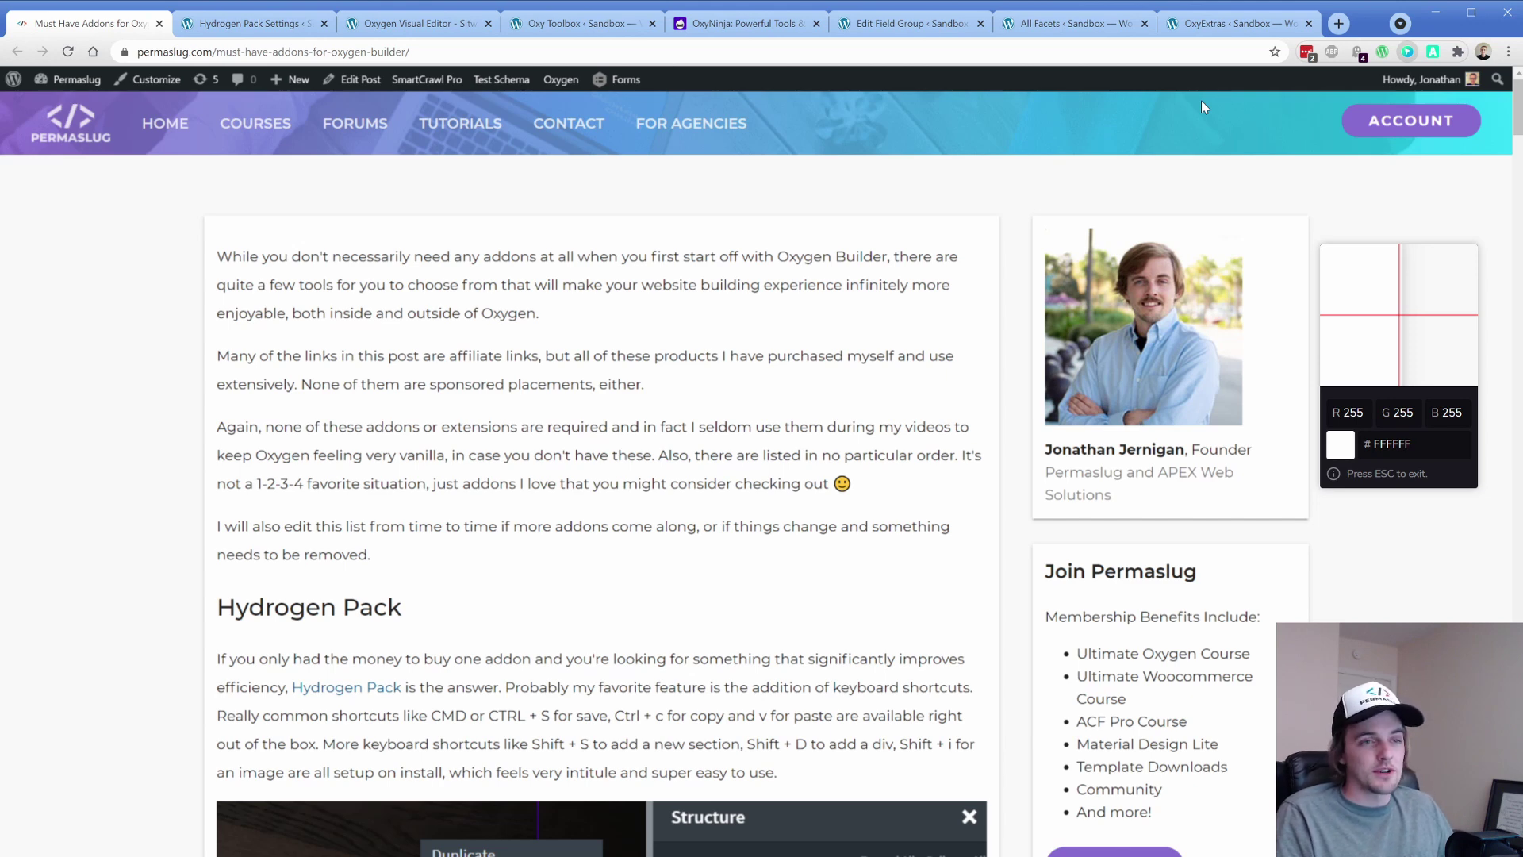
Switch to the Hydrogen Pack settings and examine the enabled features and the keyboard shortcut assignments.
{"action": "key", "text": "ctrl+Tab"}
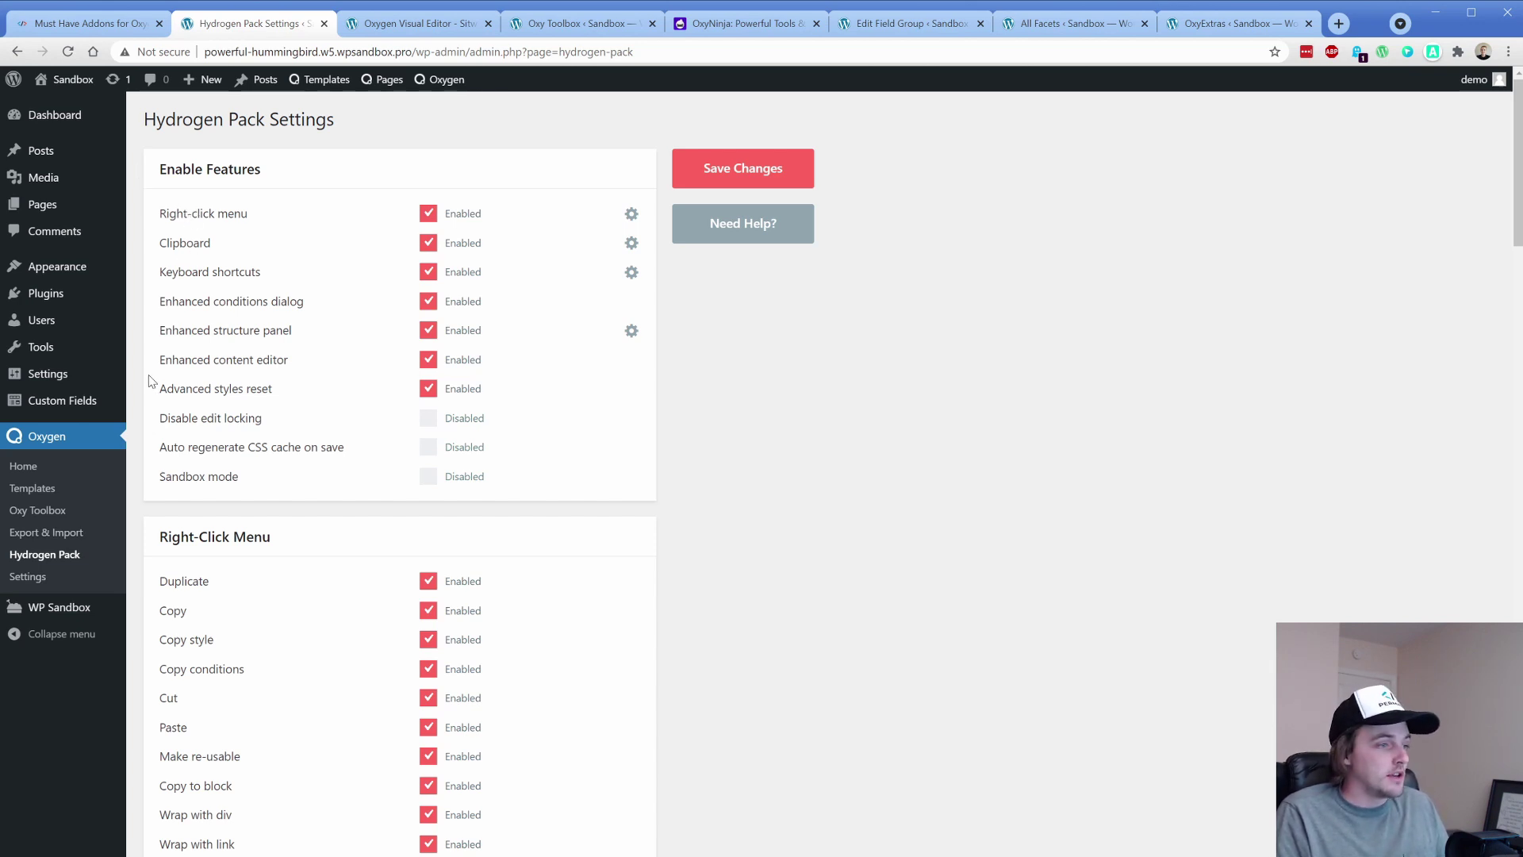
{"action": "scroll", "coordinate": [149, 375], "scroll_direction": "down", "scroll_amount": 9}
{"action": "scroll", "coordinate": [149, 375], "scroll_direction": "down", "scroll_amount": 4}
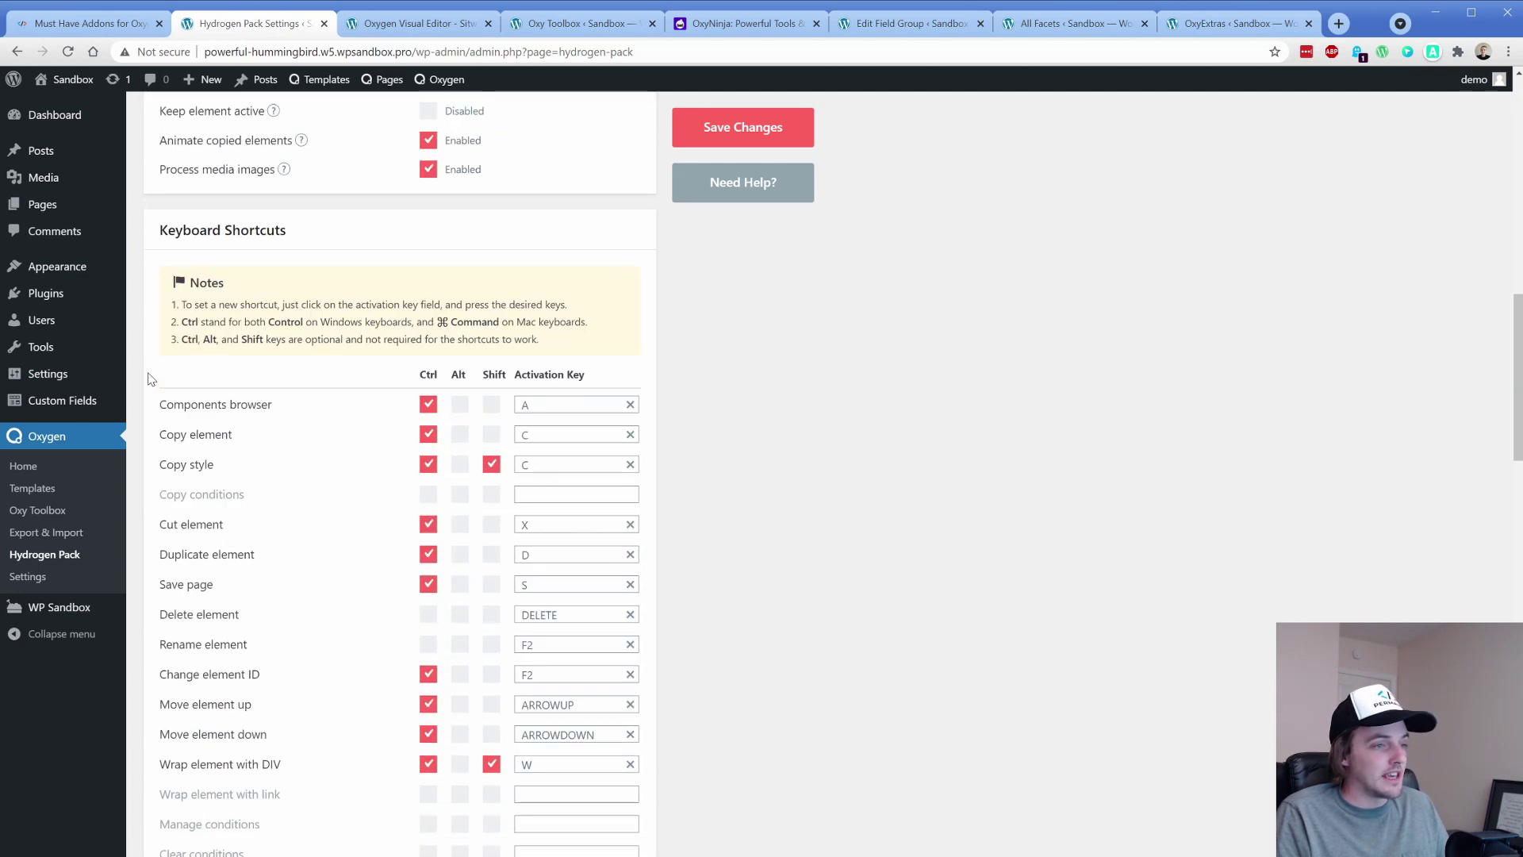
{"action": "scroll", "coordinate": [149, 378], "scroll_direction": "down", "scroll_amount": 1}
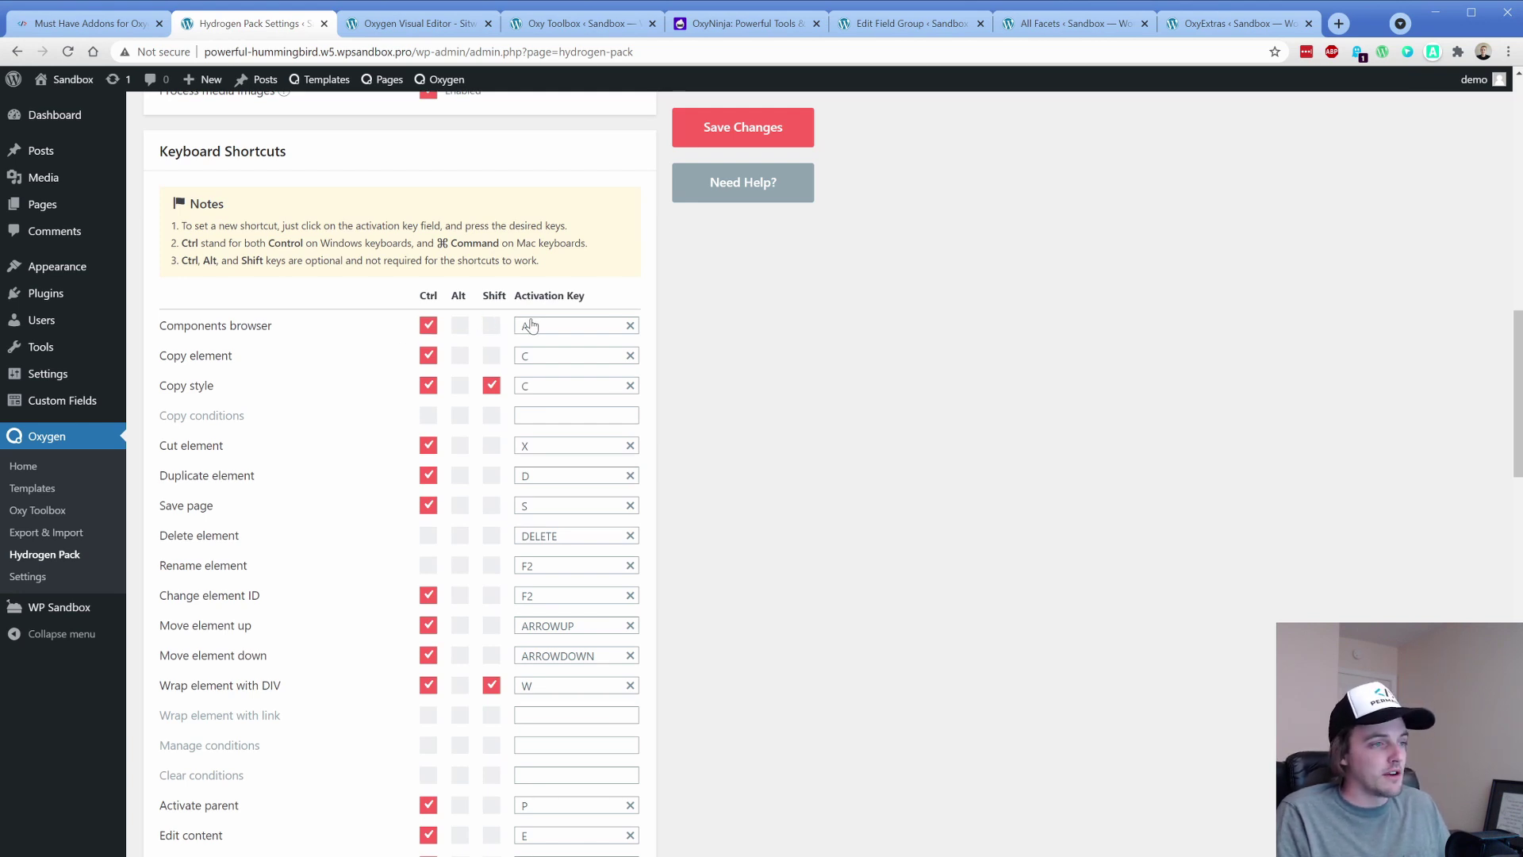
{"action": "scroll", "coordinate": [366, 386], "scroll_direction": "down", "scroll_amount": 1}
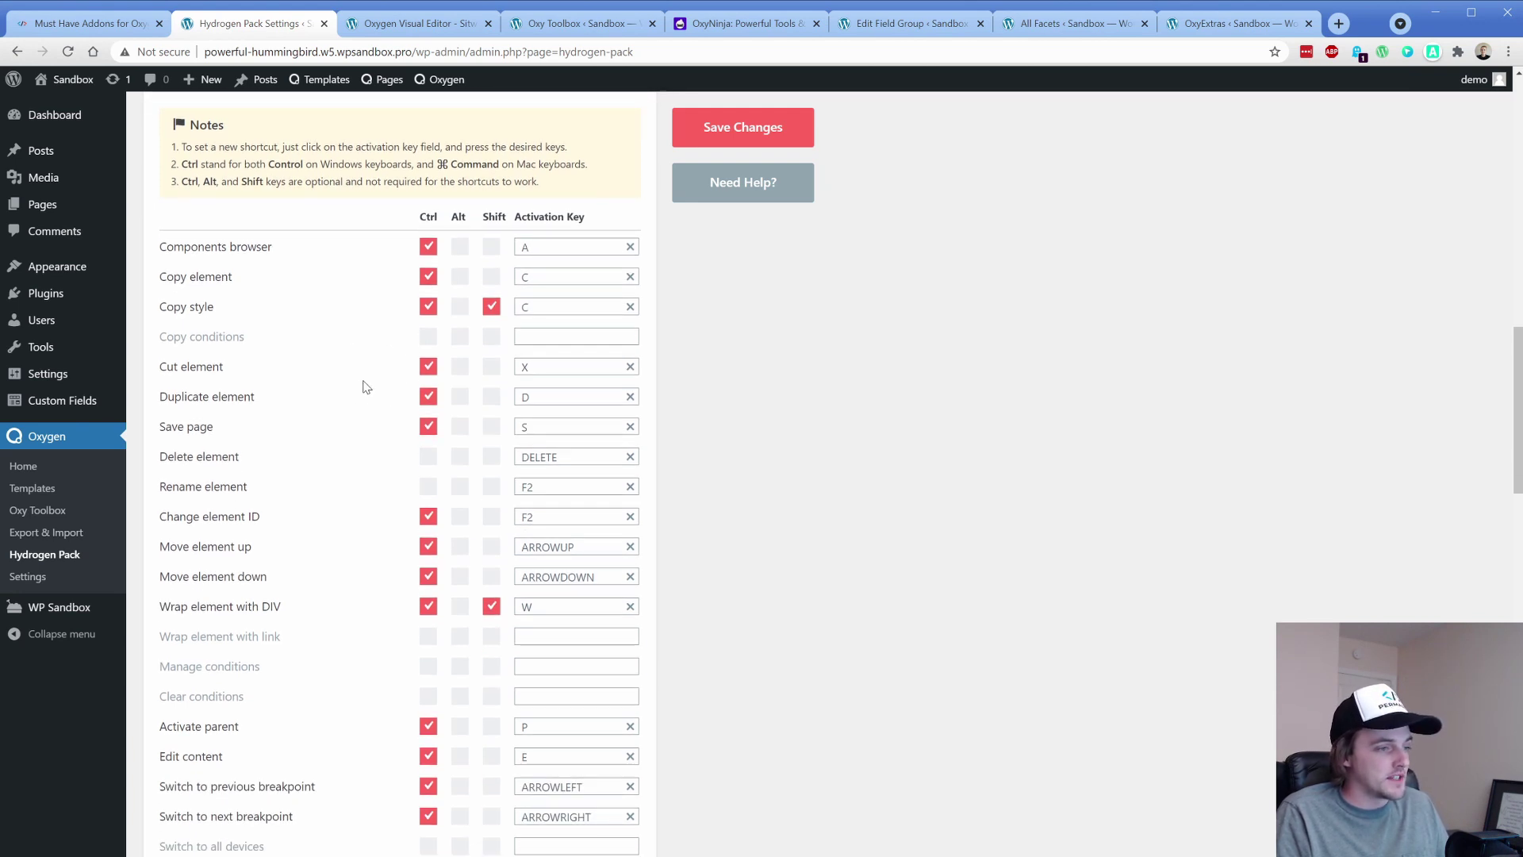
Switch to the Oxygen editor and build a section containing a div with an image and a video inside.
{"action": "left_click", "coordinate": [396, 27]}
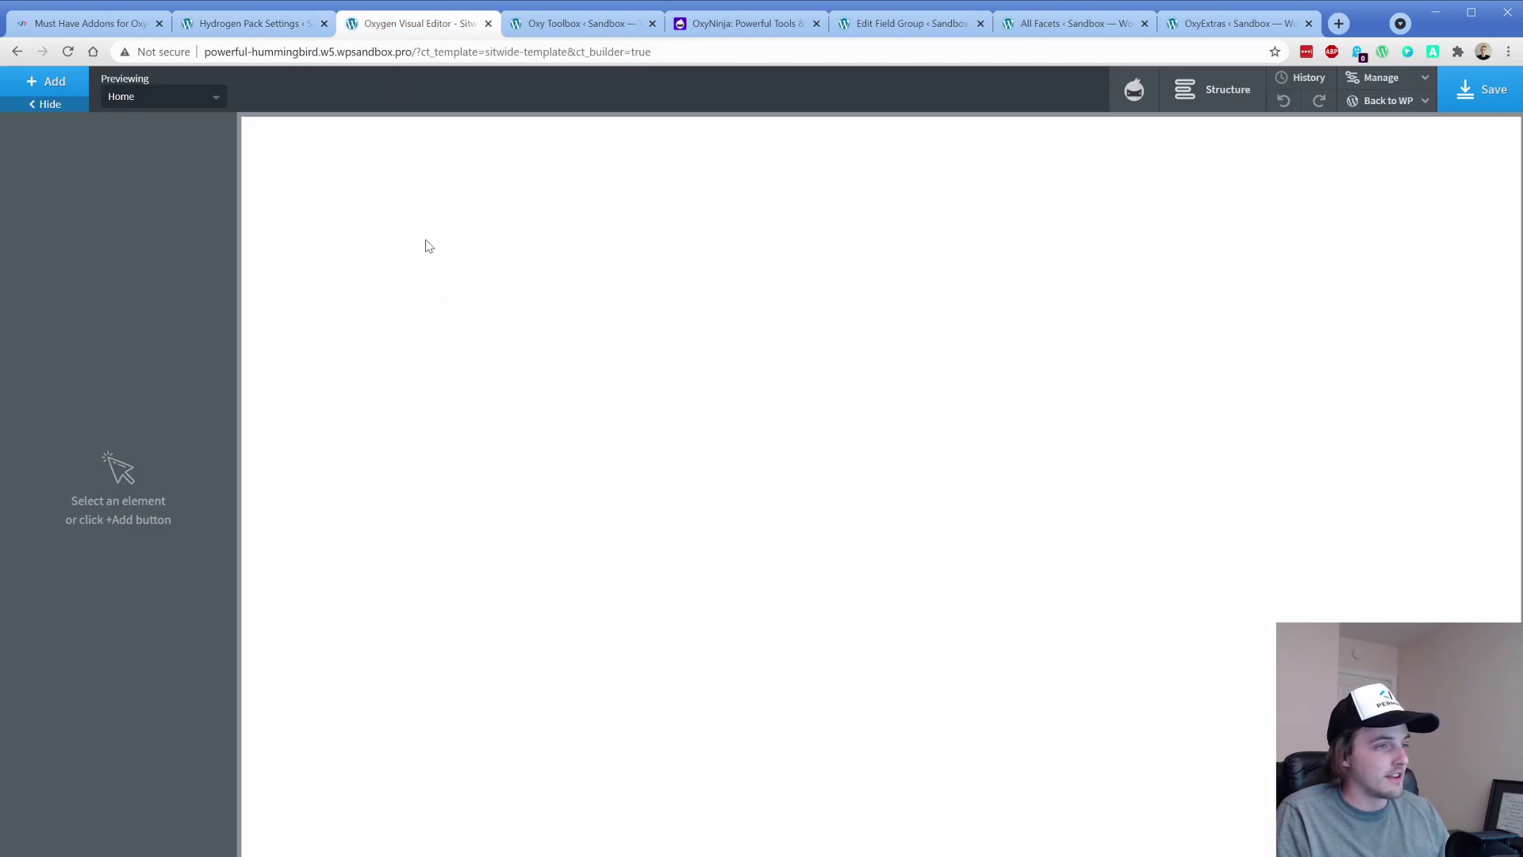
{"action": "key", "text": "alt+s"}
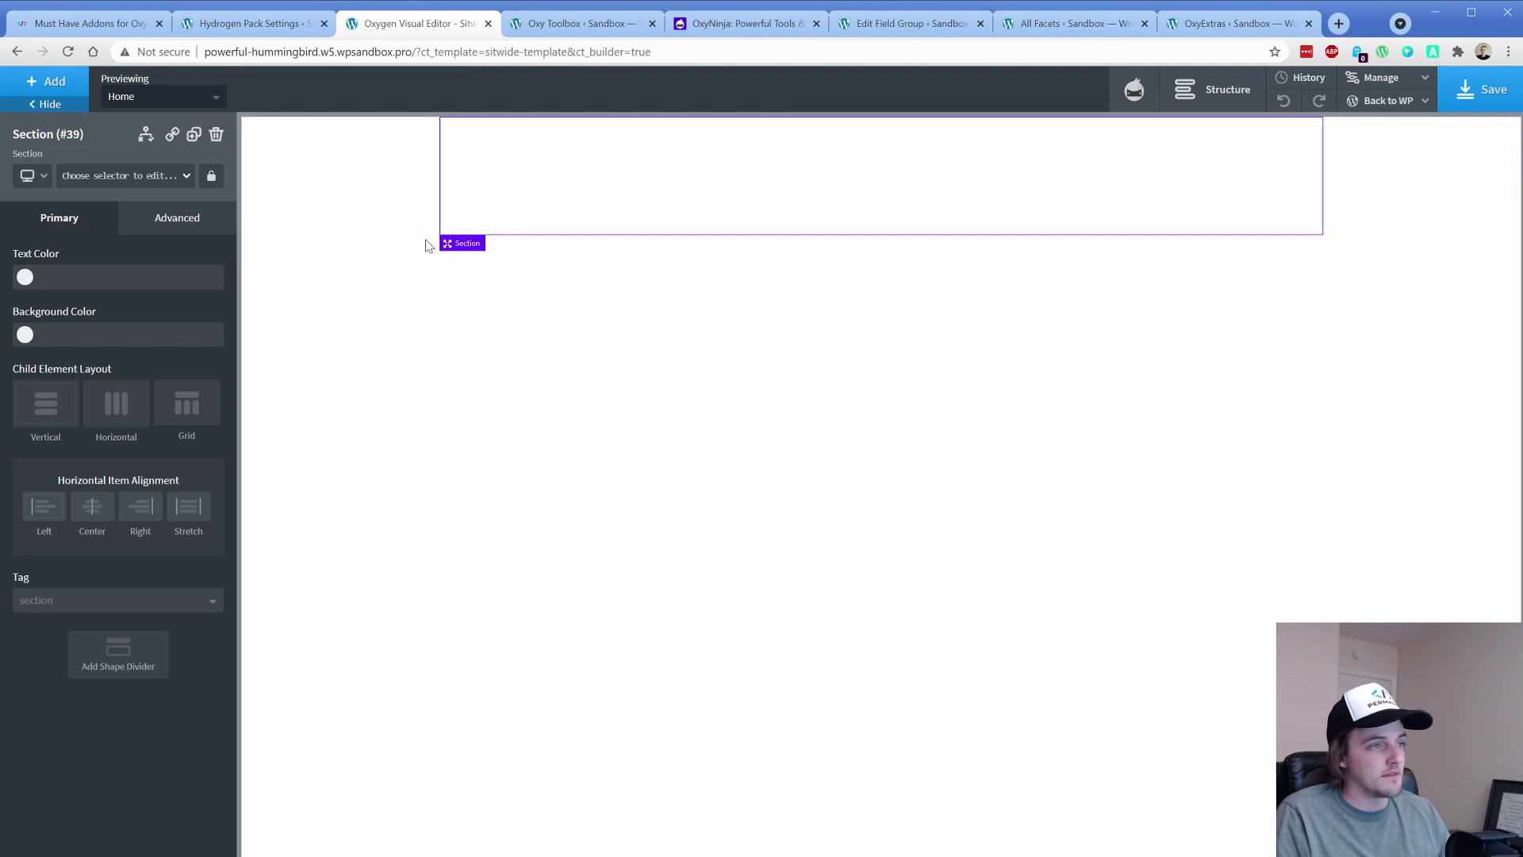
{"action": "key", "text": "alt+d"}
{"action": "key", "text": "alt+i"}
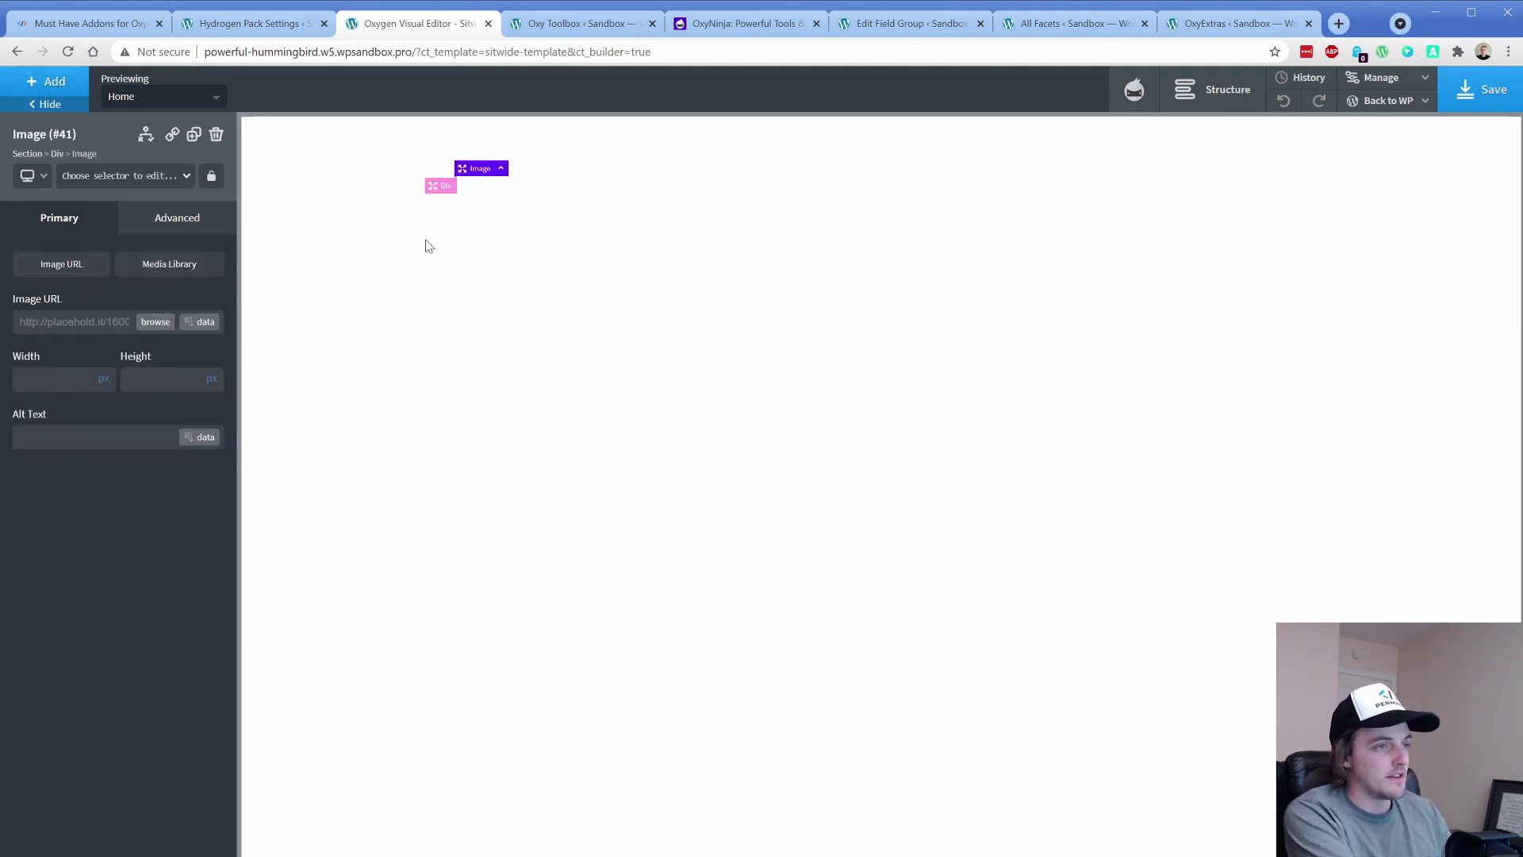
{"action": "key", "text": "alt+v"}
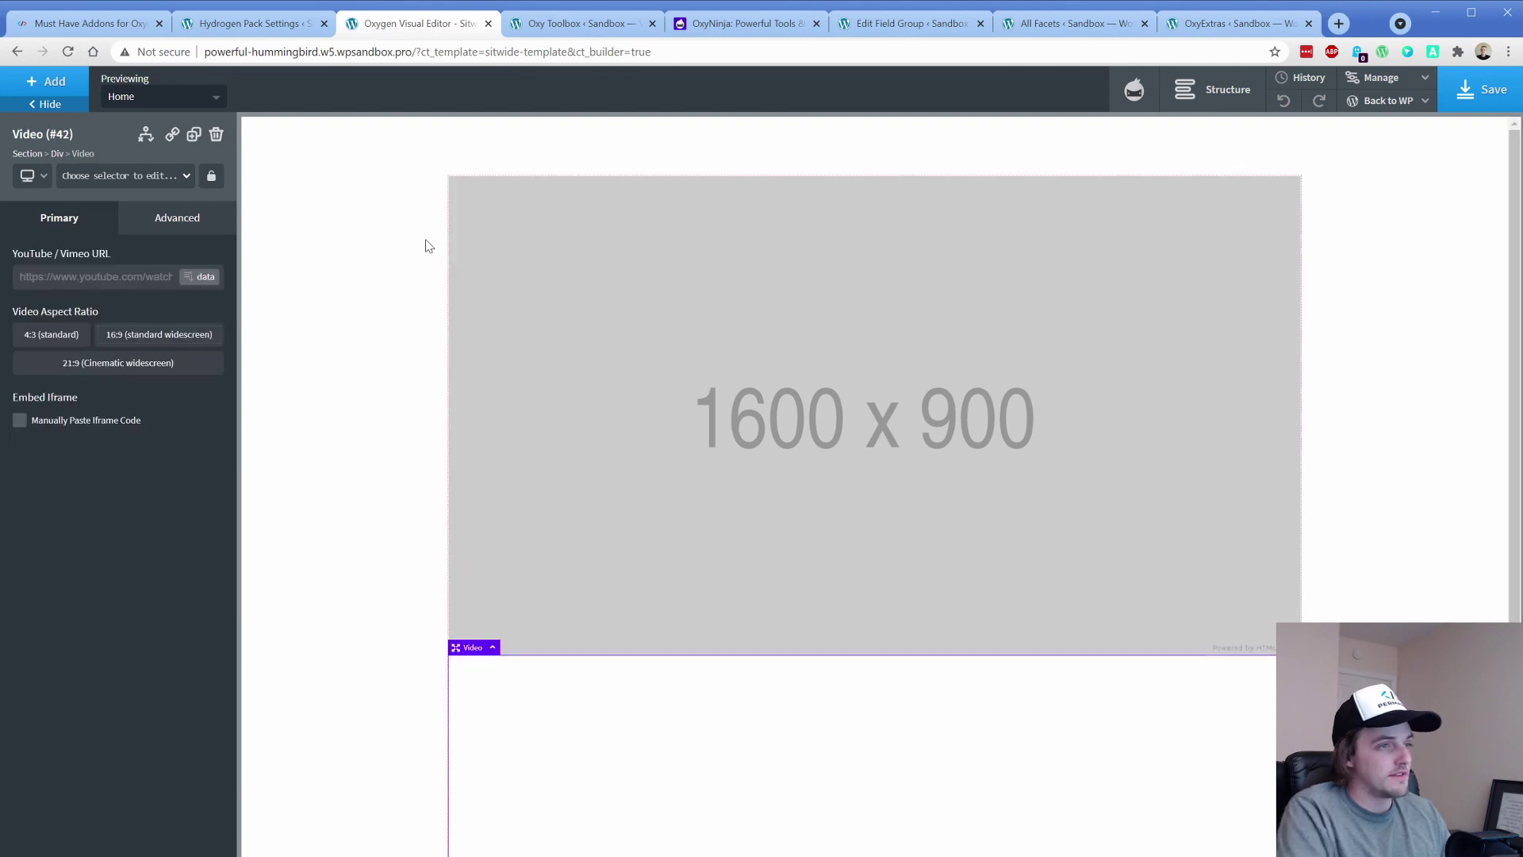
{"action": "scroll", "coordinate": [361, 375], "scroll_direction": "down", "scroll_amount": 4}
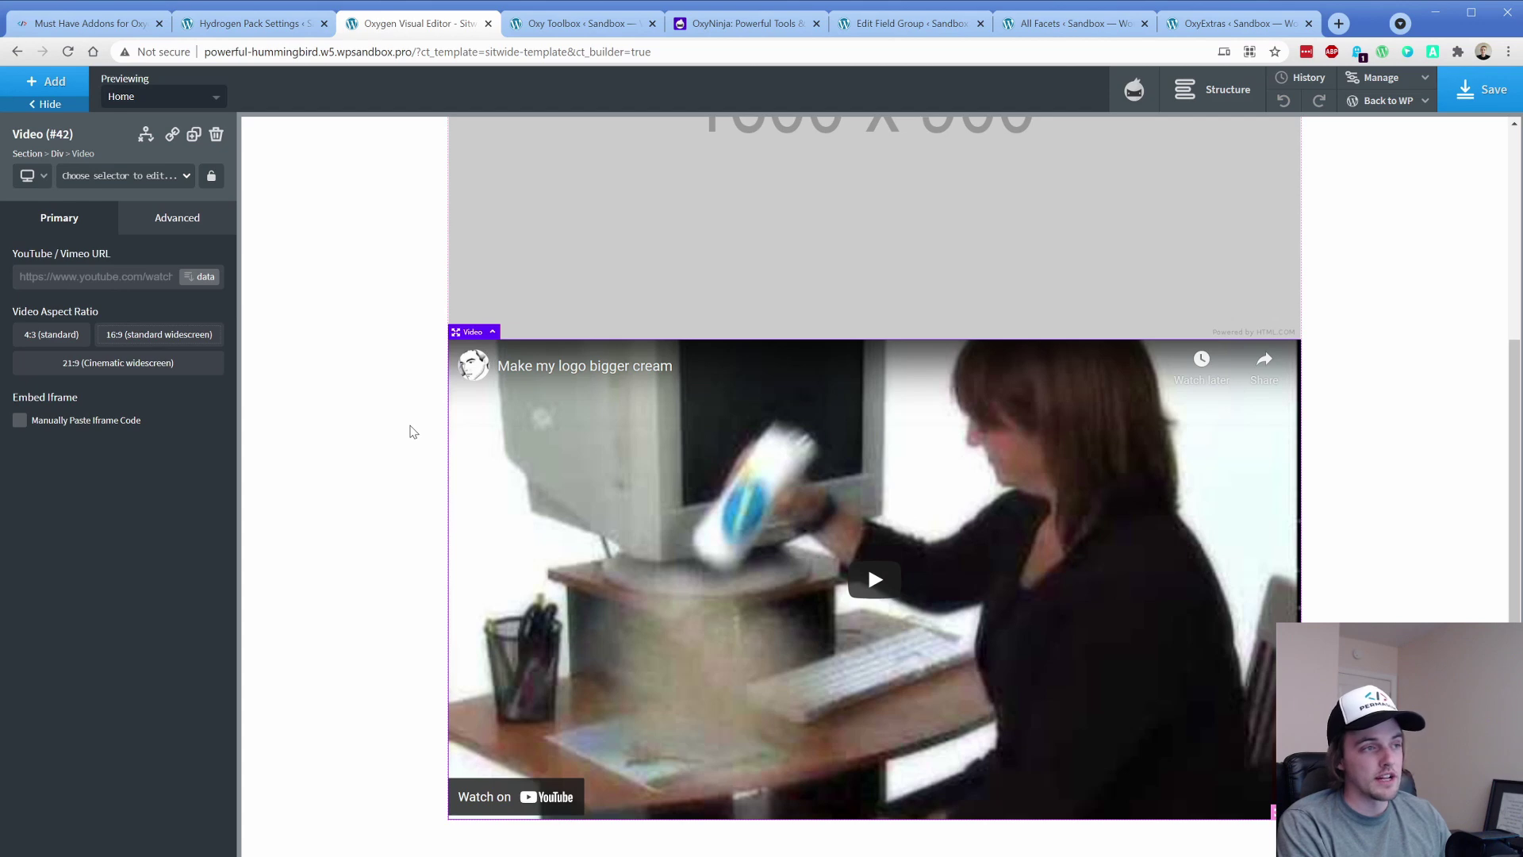
Step the preview down through the breakpoints to the smallest, back up to full width, and down again.
{"action": "key", "text": "ctrl+shift+Down"}
{"action": "key", "text": "ctrl+shift+Down"}
{"action": "key", "text": "ctrl+shift+Down"}
{"action": "key", "text": "ctrl+shift+Down"}
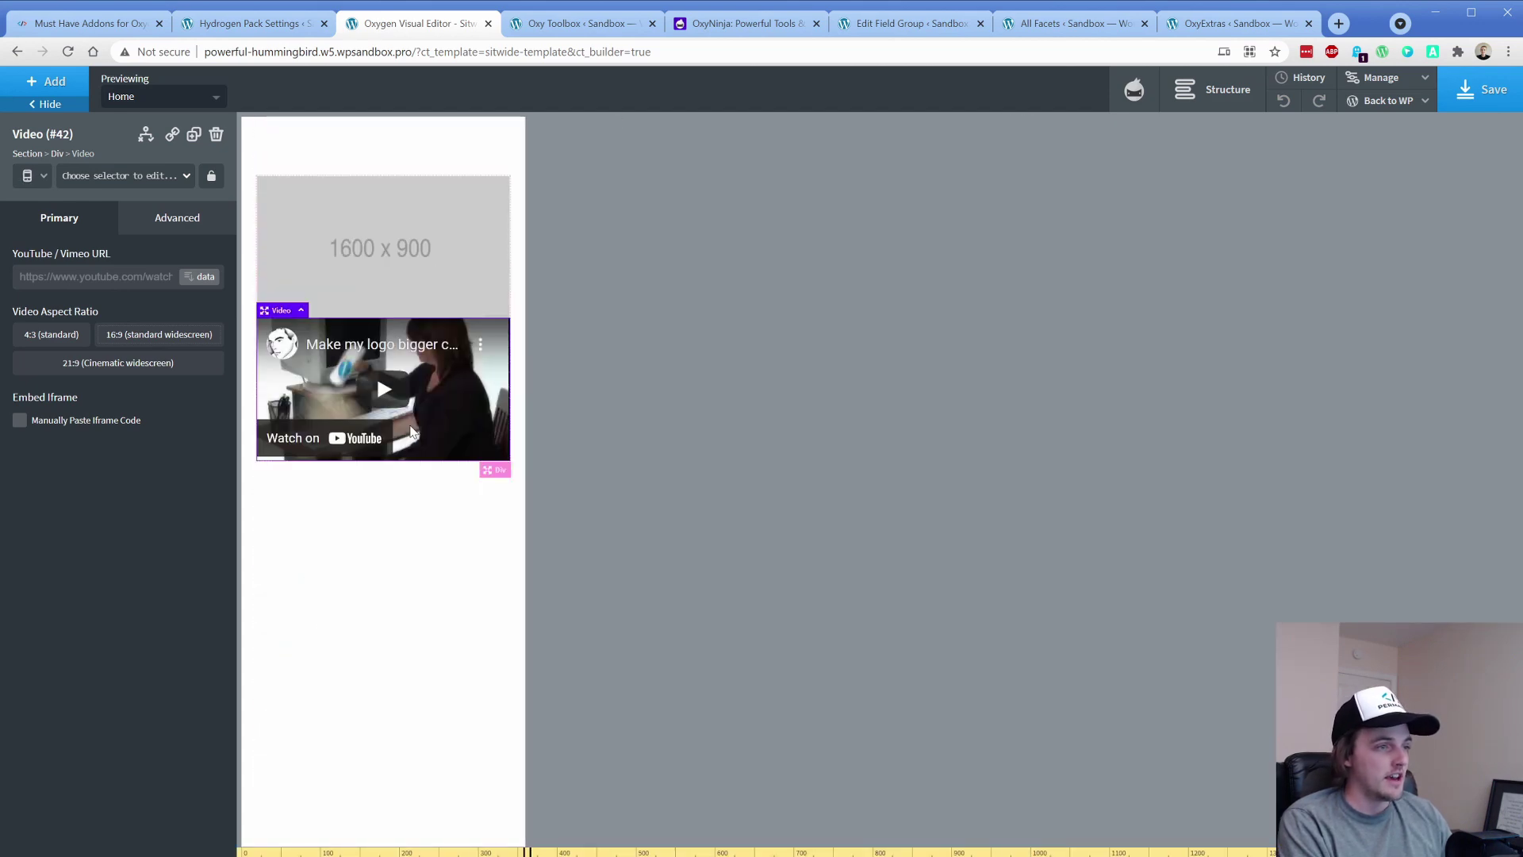
{"action": "key", "text": "ctrl+shift+Up"}
{"action": "key", "text": "ctrl+shift+Up"}
{"action": "key", "text": "ctrl+shift+Up"}
{"action": "key", "text": "ctrl+shift+Up"}
{"action": "key", "text": "ctrl+shift+Down"}
{"action": "key", "text": "ctrl+shift+Down"}
{"action": "key", "text": "ctrl+shift+Down"}
{"action": "key", "text": "ctrl+shift+Down"}
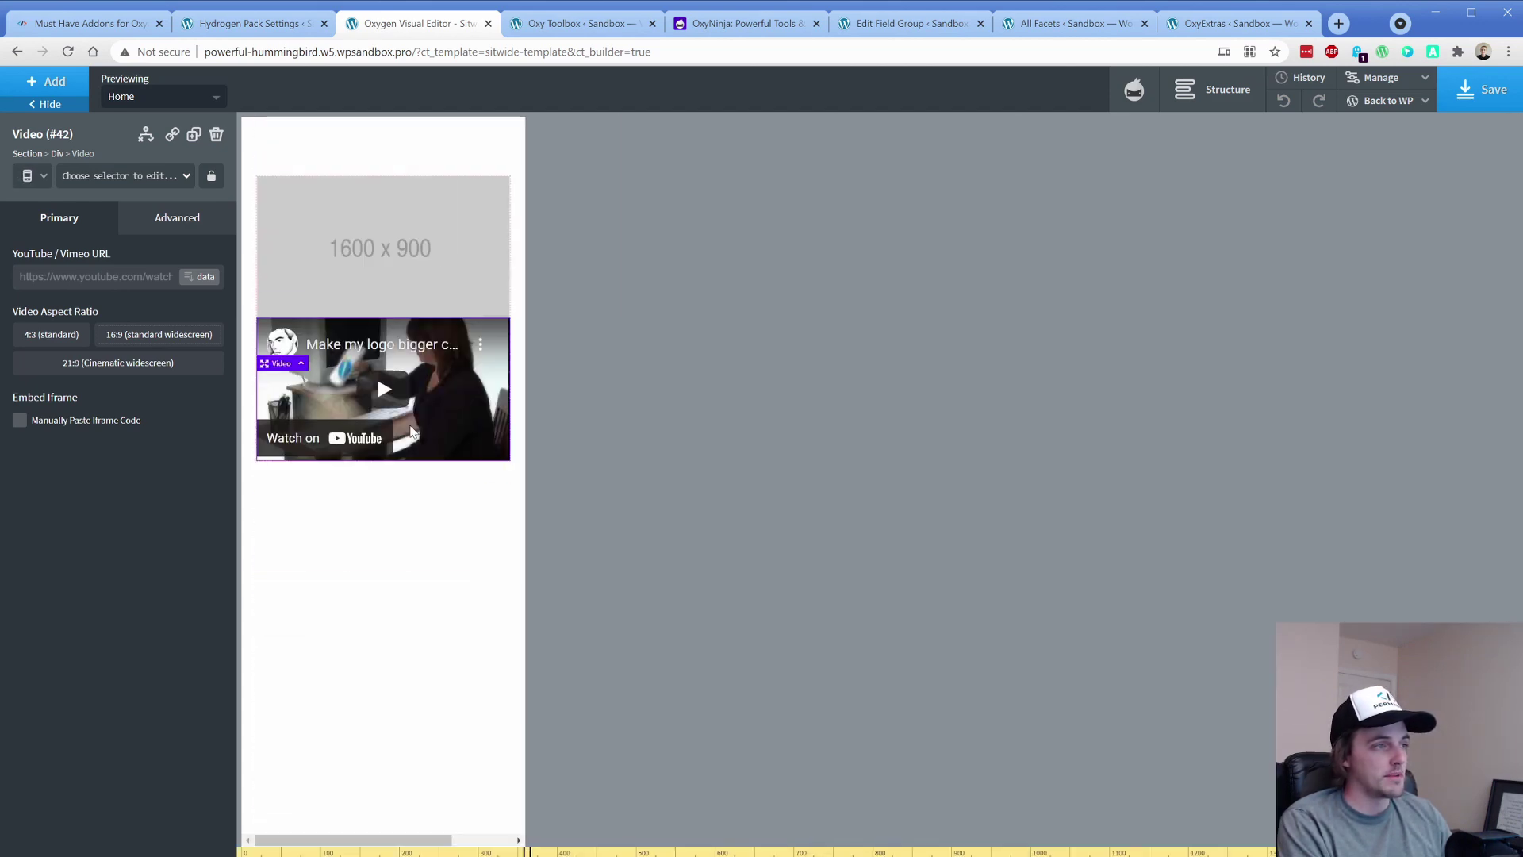
Preview the layout at less than 768px and less than 992px, then return to All devices.
{"action": "left_click", "coordinate": [27, 175]}
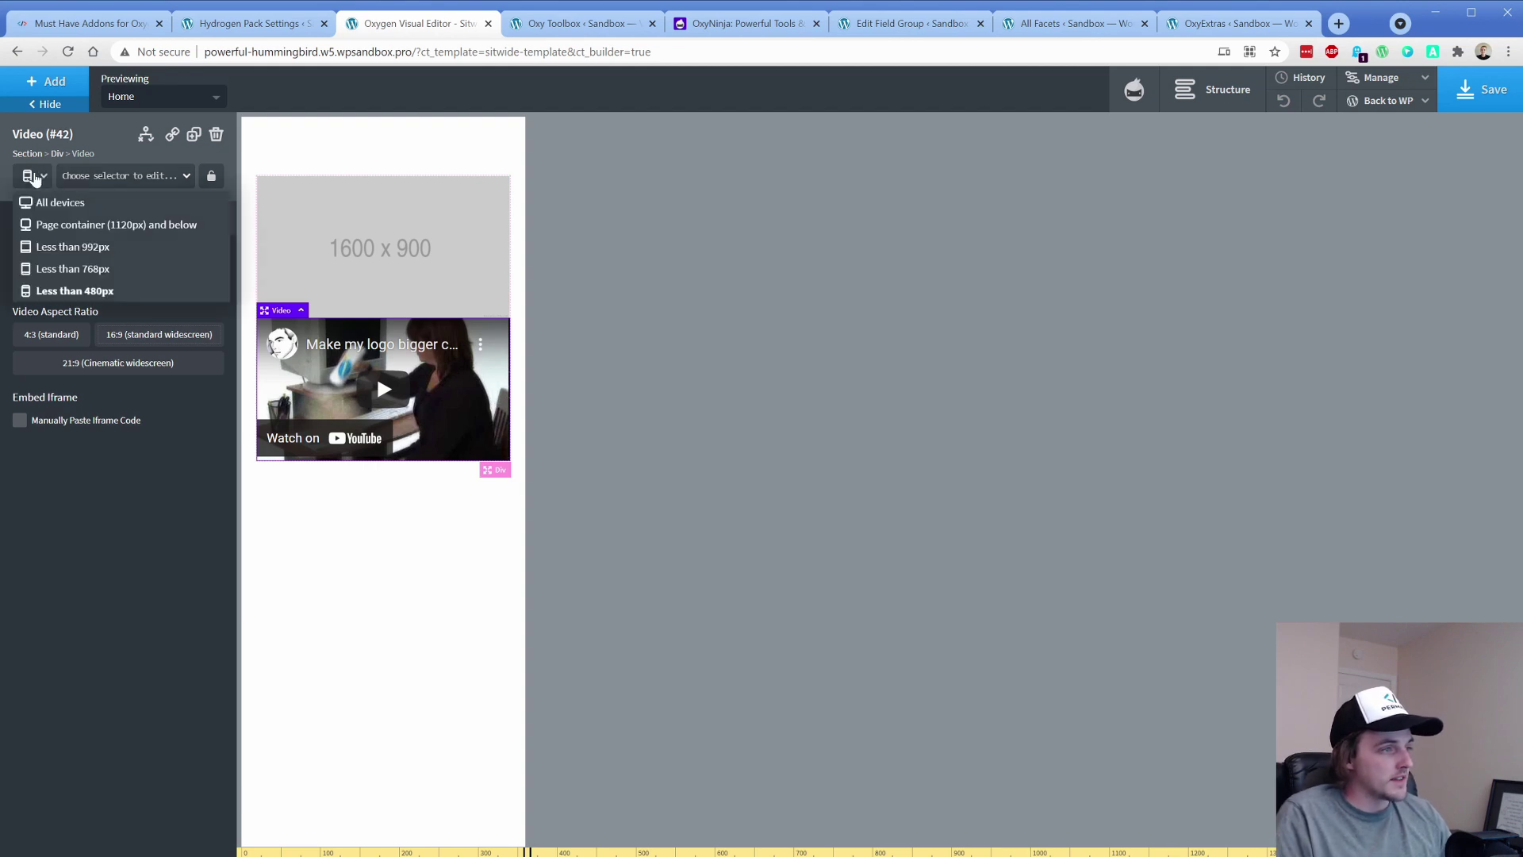
{"action": "left_click", "coordinate": [56, 265]}
{"action": "left_click", "coordinate": [36, 179]}
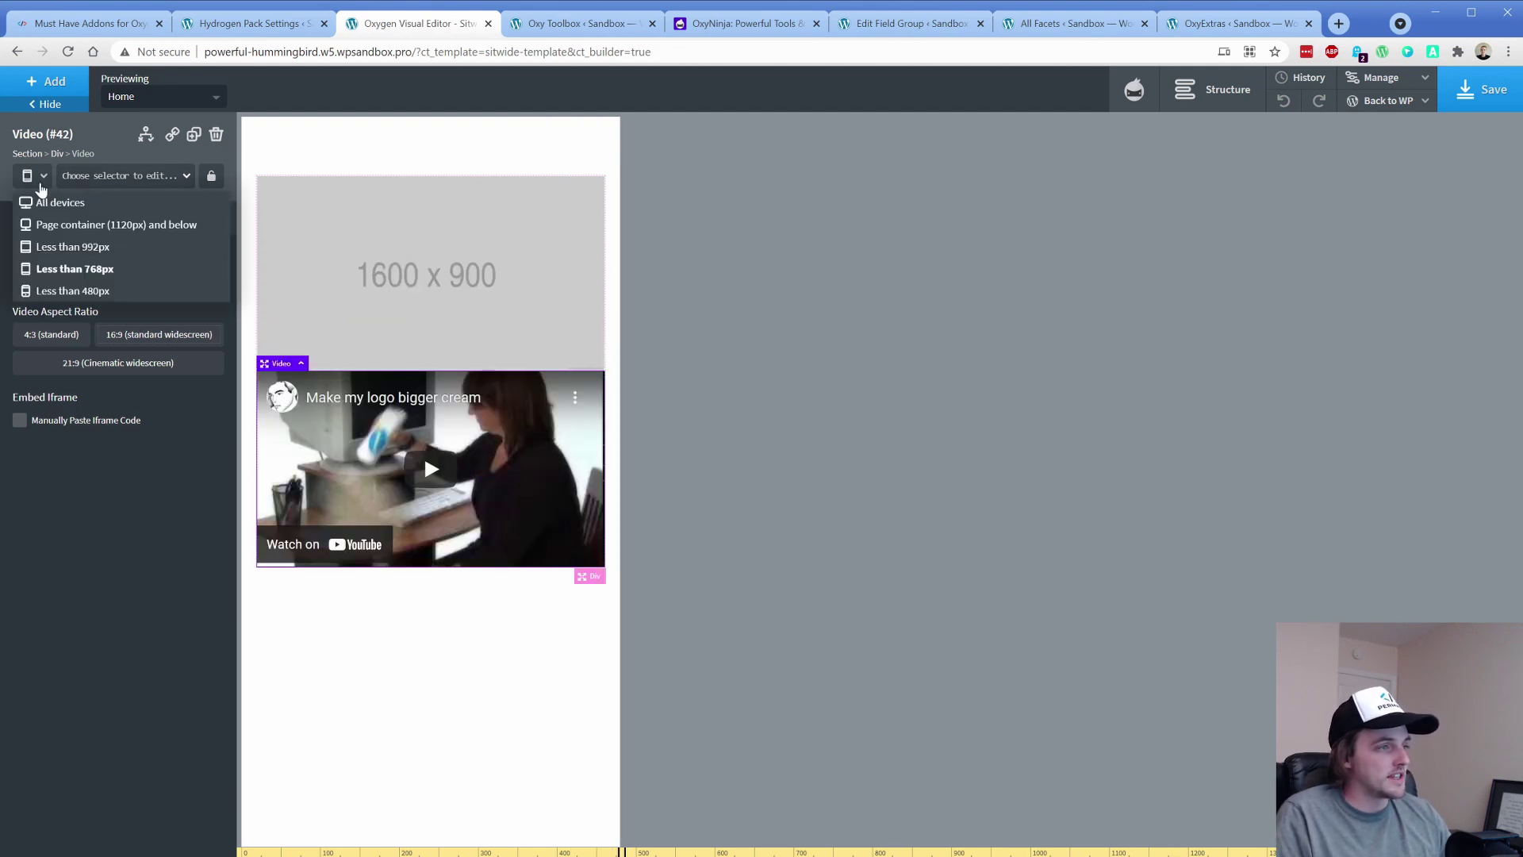
{"action": "left_click", "coordinate": [58, 246]}
{"action": "left_click", "coordinate": [30, 175]}
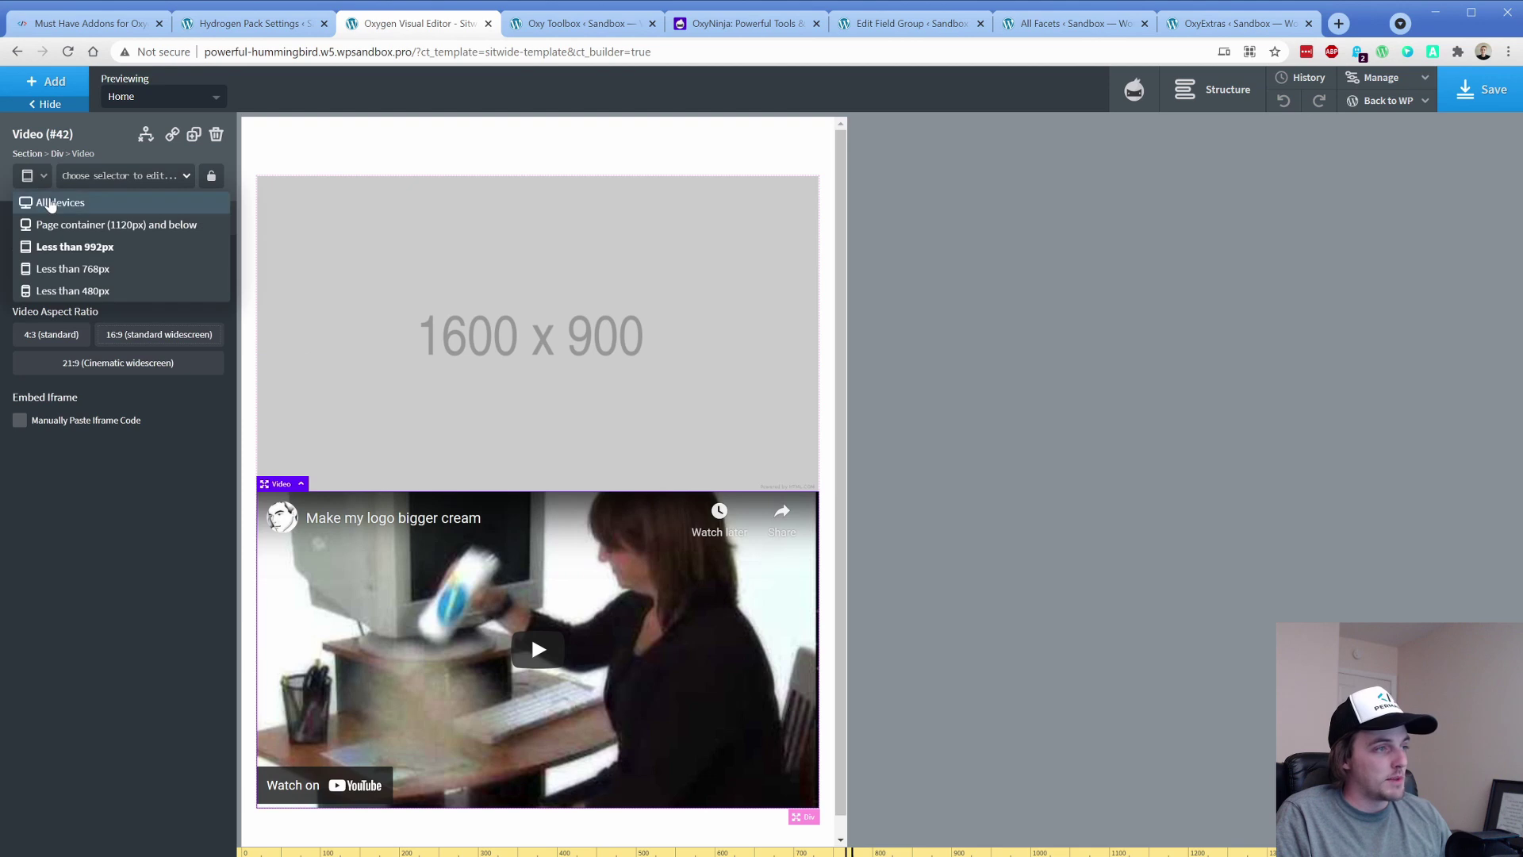
{"action": "left_click", "coordinate": [50, 202]}
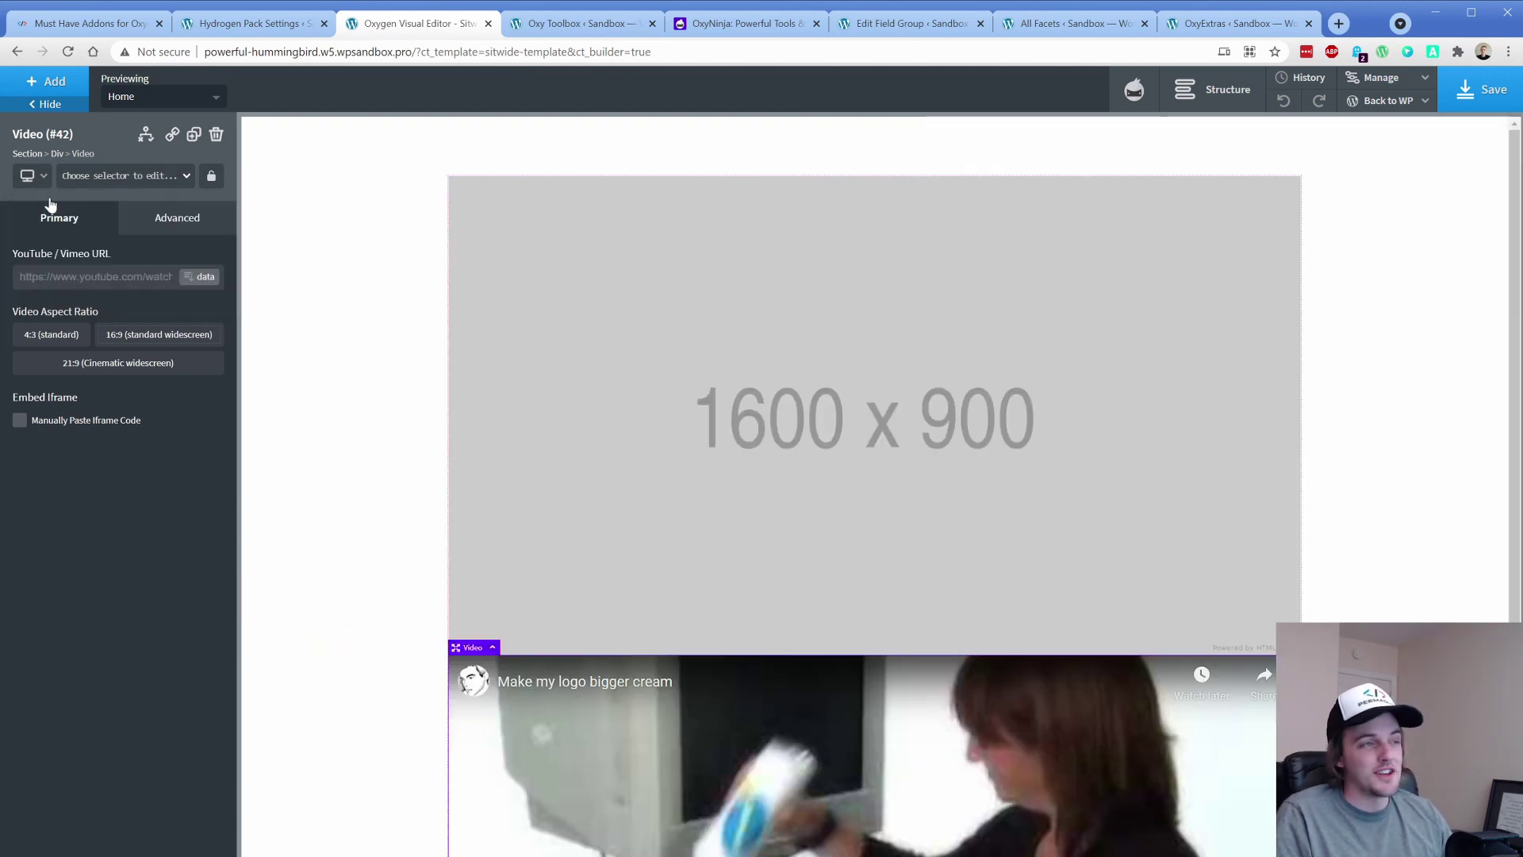
In the Hydrogen Pack settings, assign Ctrl+Shift+G as the keyboard shortcut for Edit typography.
{"action": "left_click", "coordinate": [260, 21]}
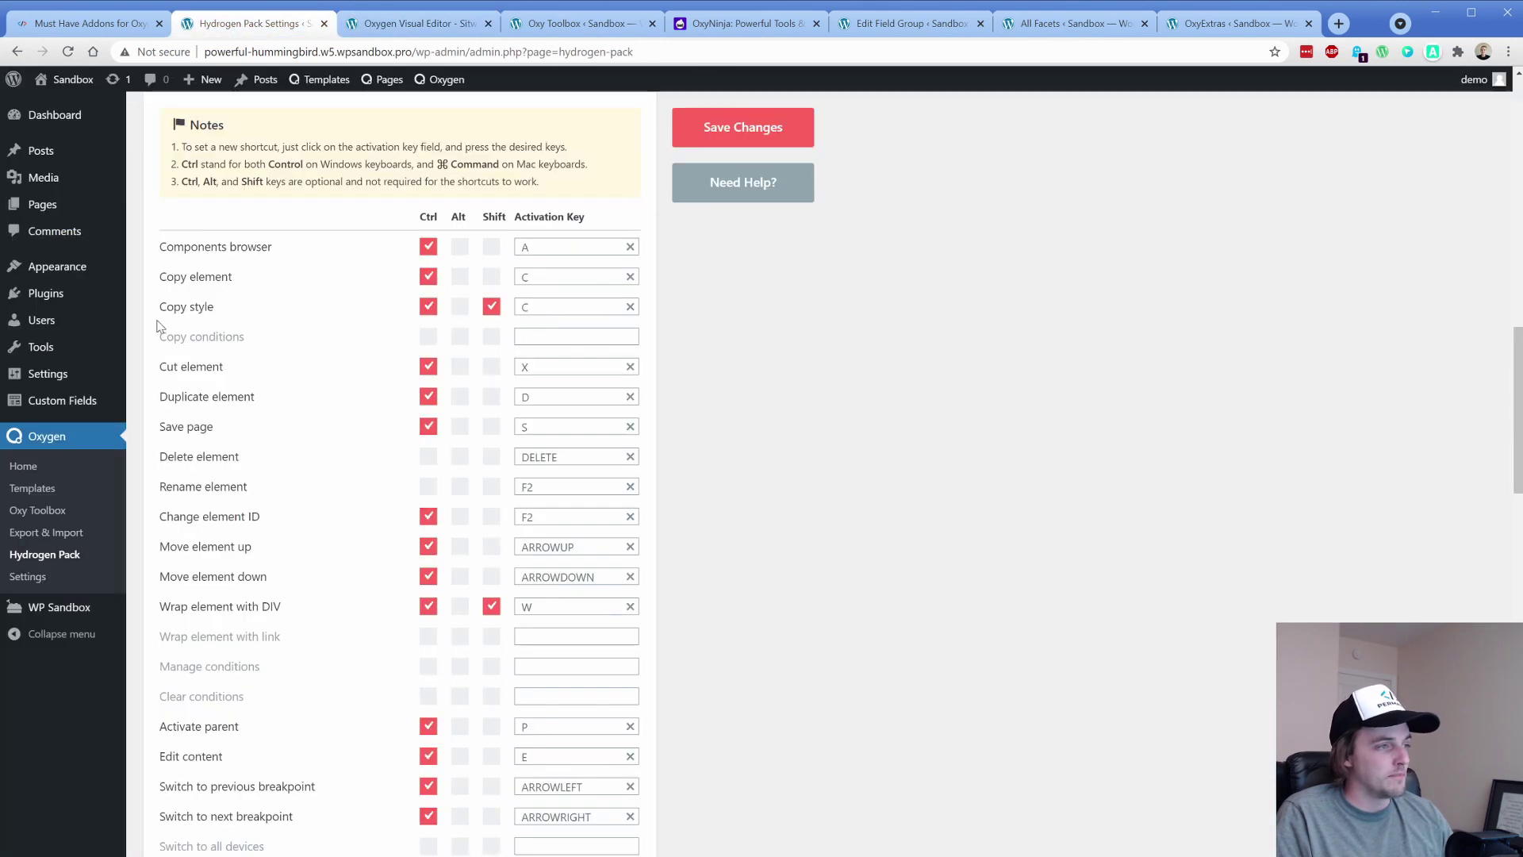
{"action": "scroll", "coordinate": [140, 354], "scroll_direction": "down", "scroll_amount": 5}
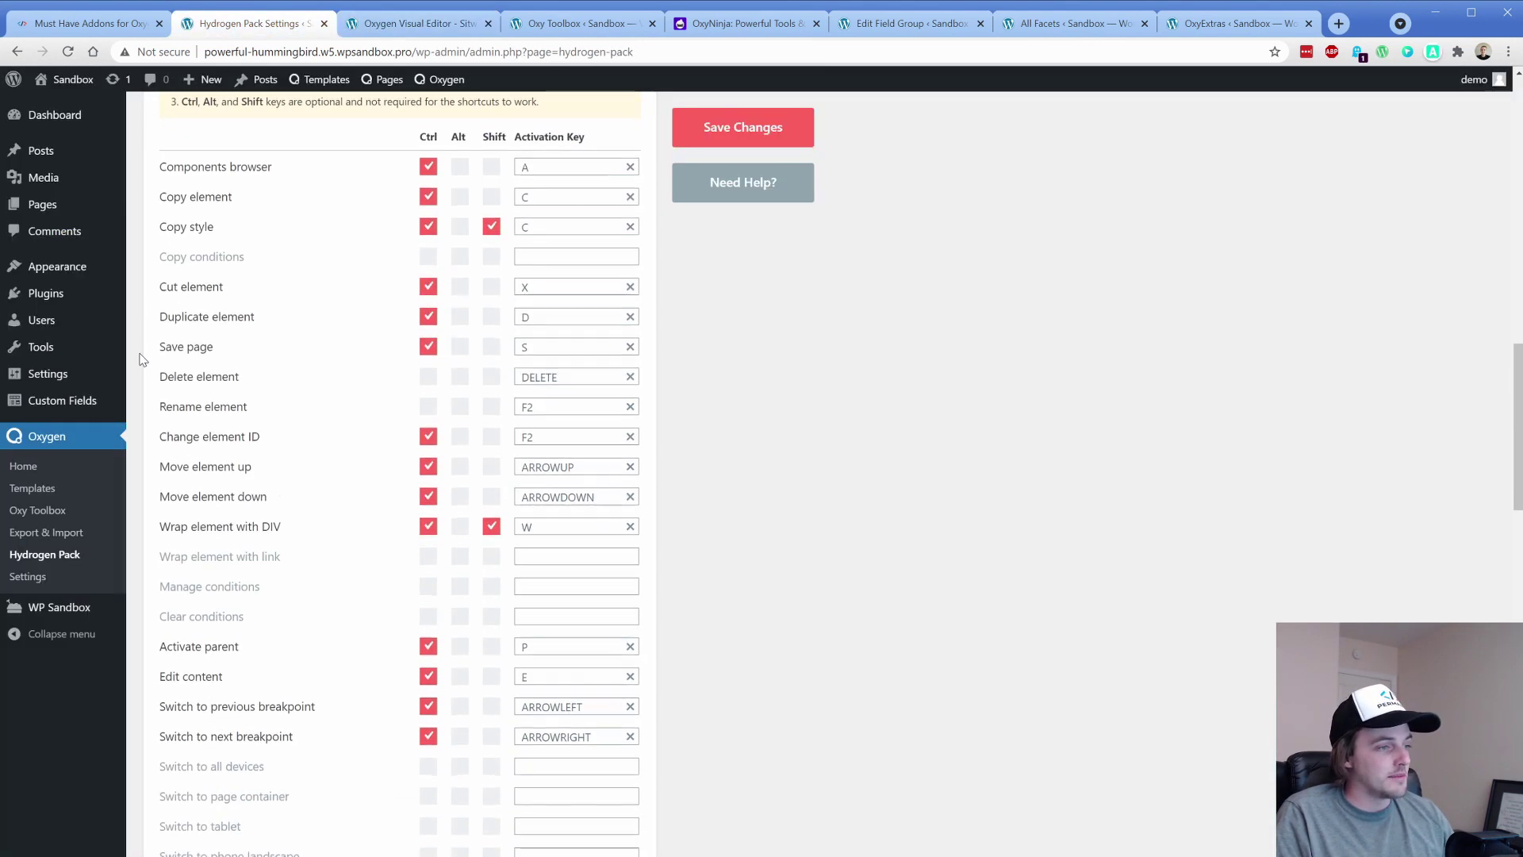
{"action": "scroll", "coordinate": [139, 359], "scroll_direction": "down", "scroll_amount": 3}
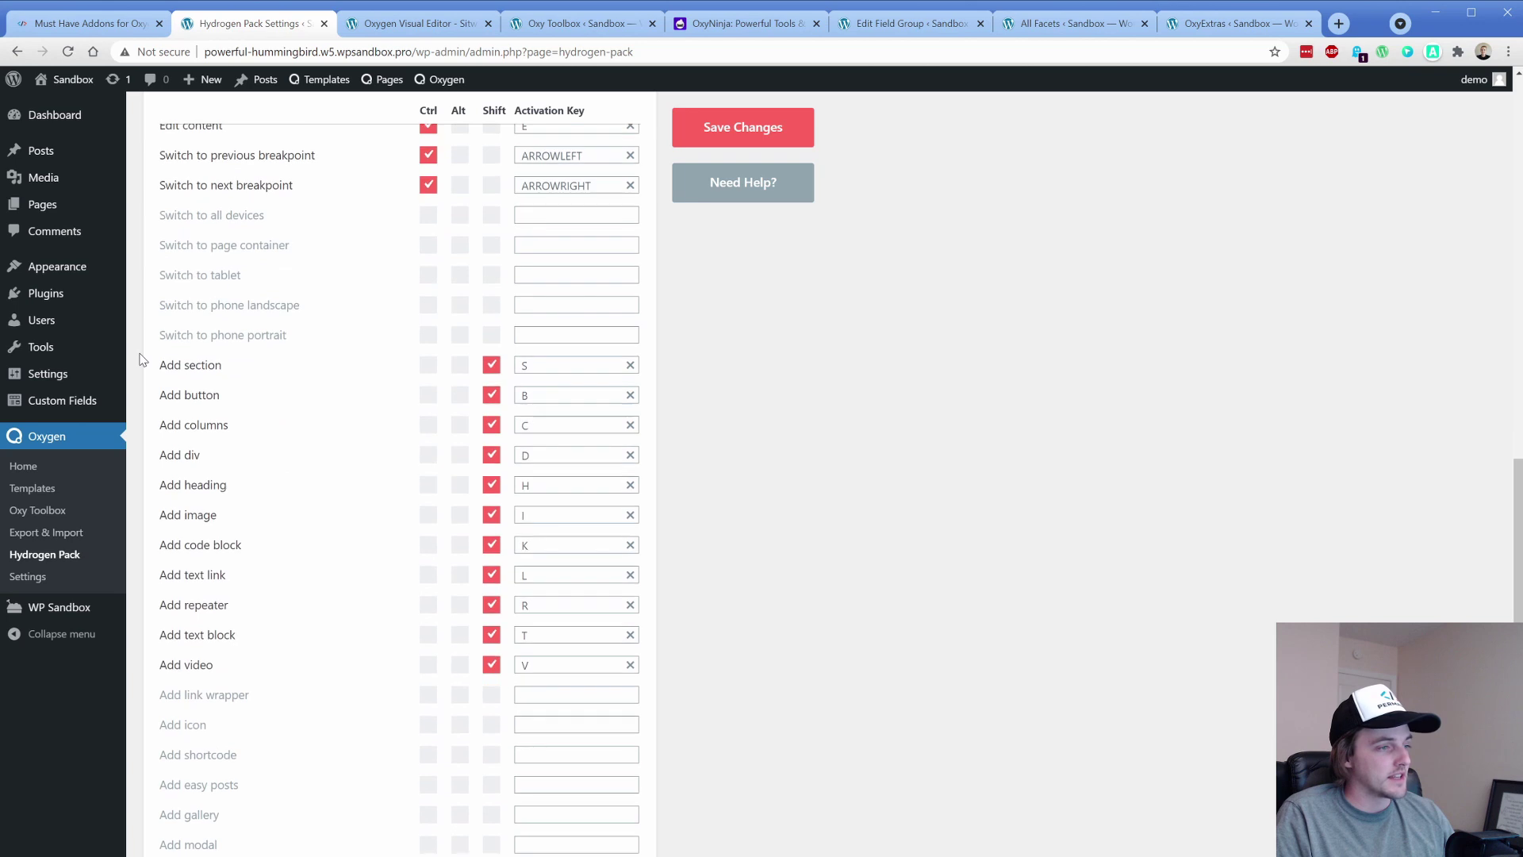
{"action": "scroll", "coordinate": [208, 447], "scroll_direction": "down", "scroll_amount": 7}
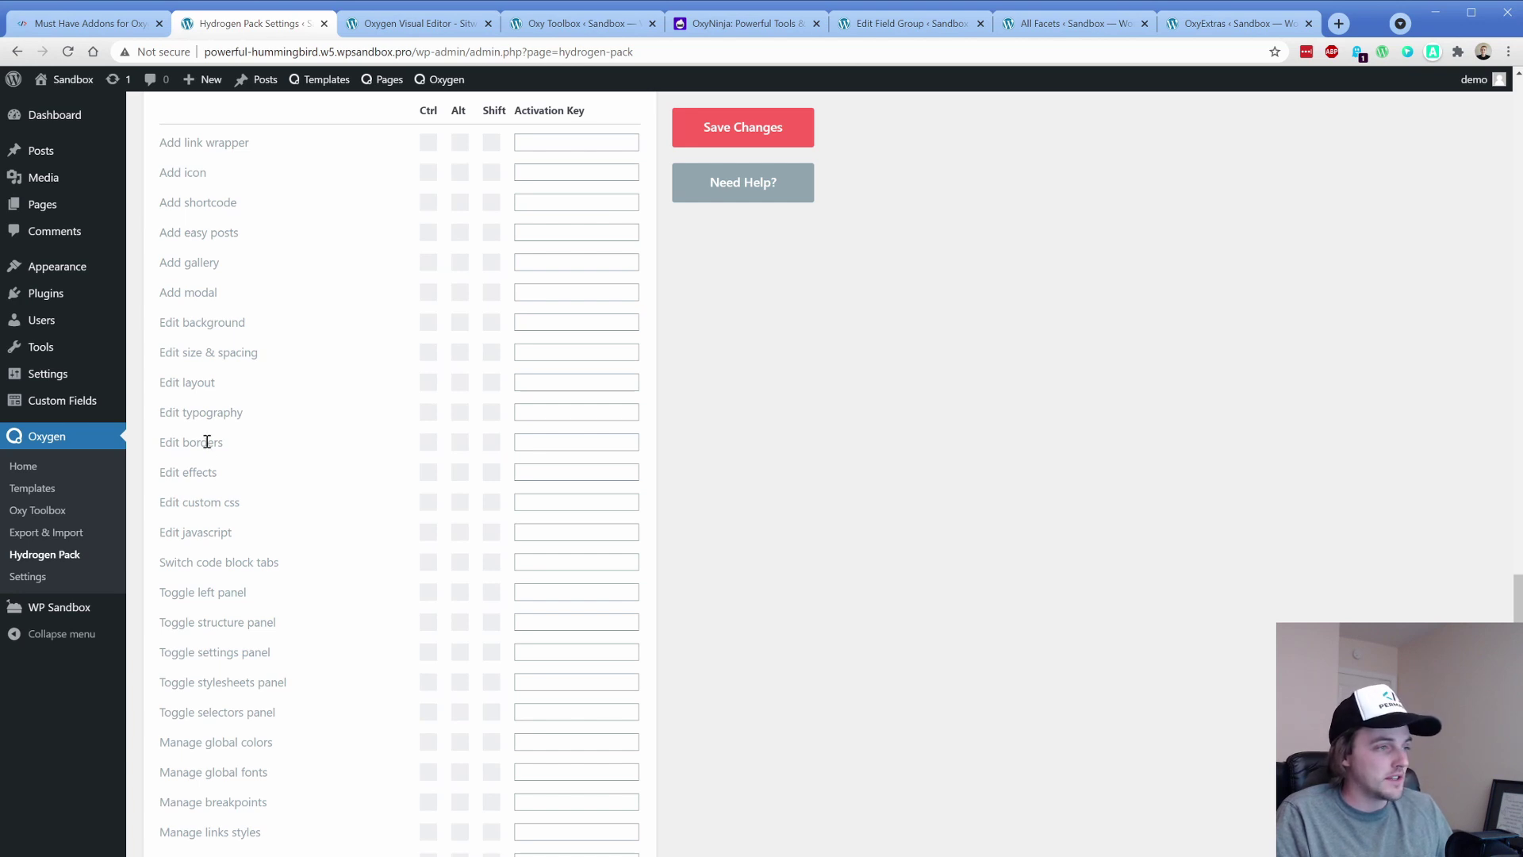
{"action": "left_click", "coordinate": [534, 421]}
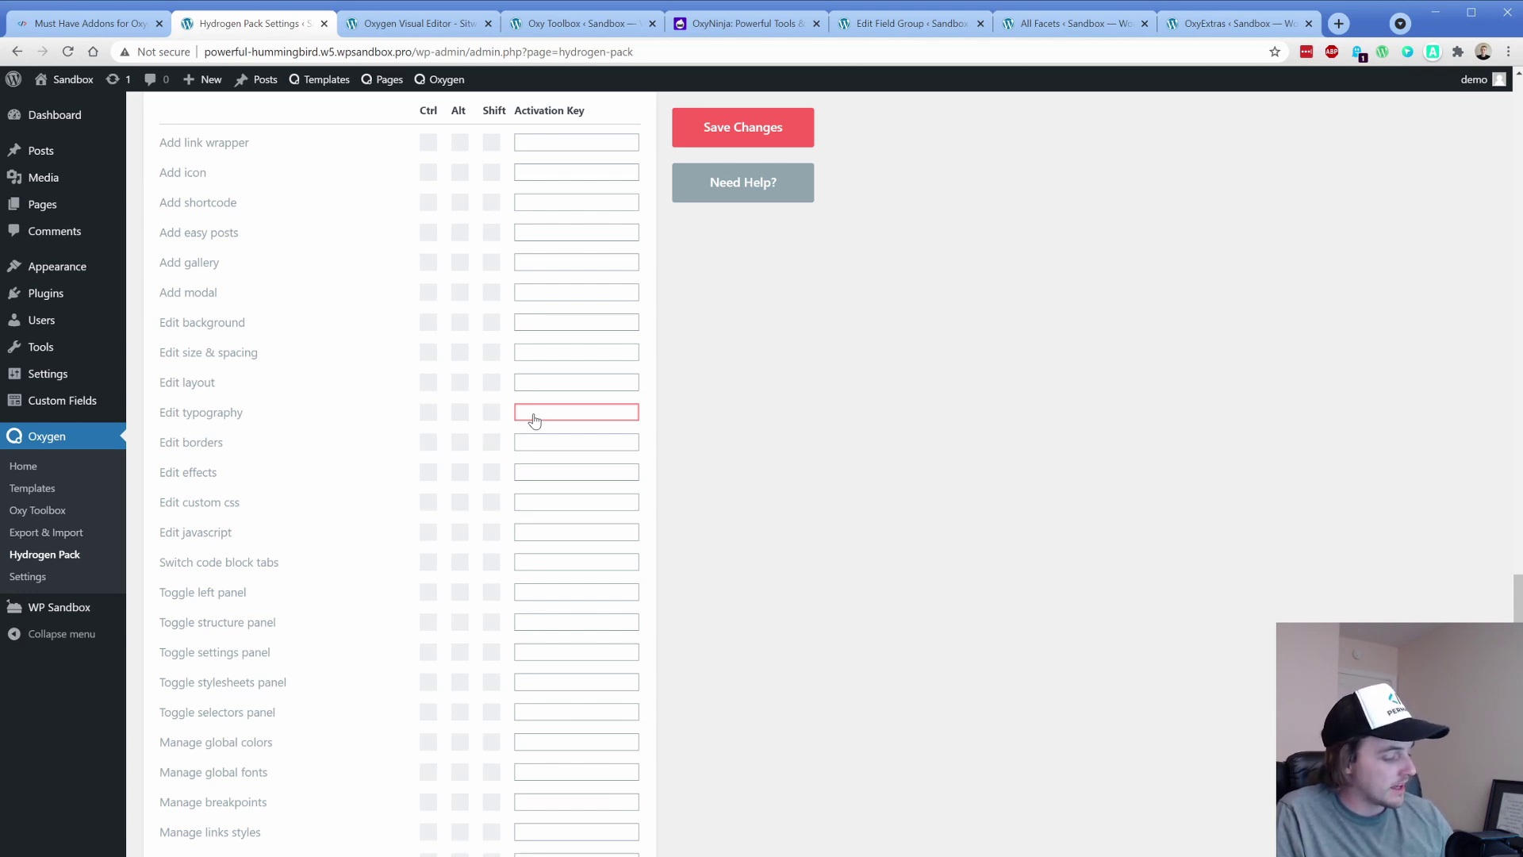
{"action": "key", "text": "ctrl+shift+g"}
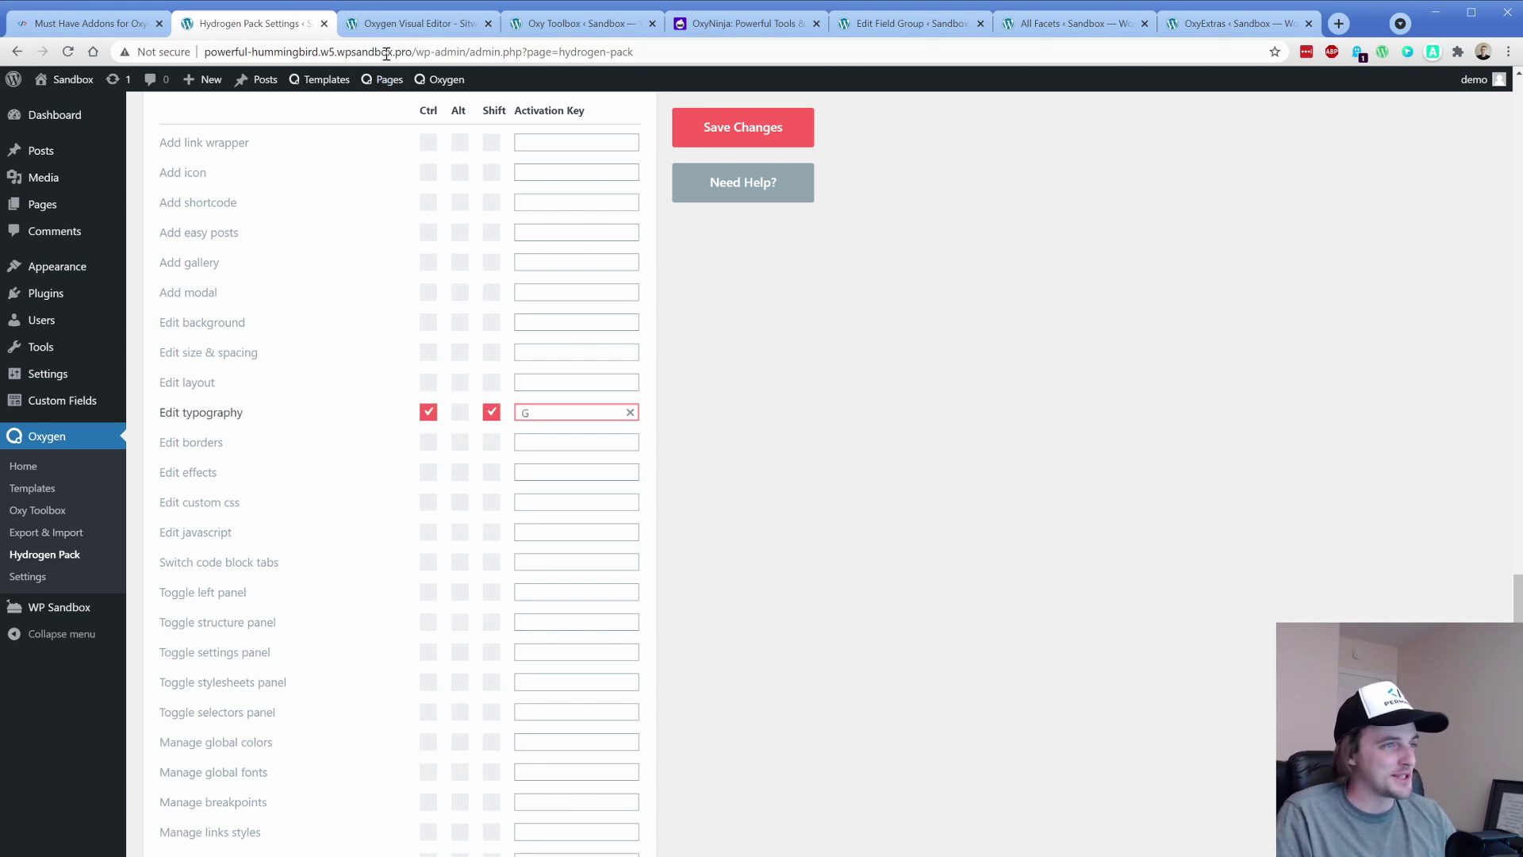
Reload the Oxygen editor and add a heading below the section with the video.
{"action": "left_click", "coordinate": [412, 23]}
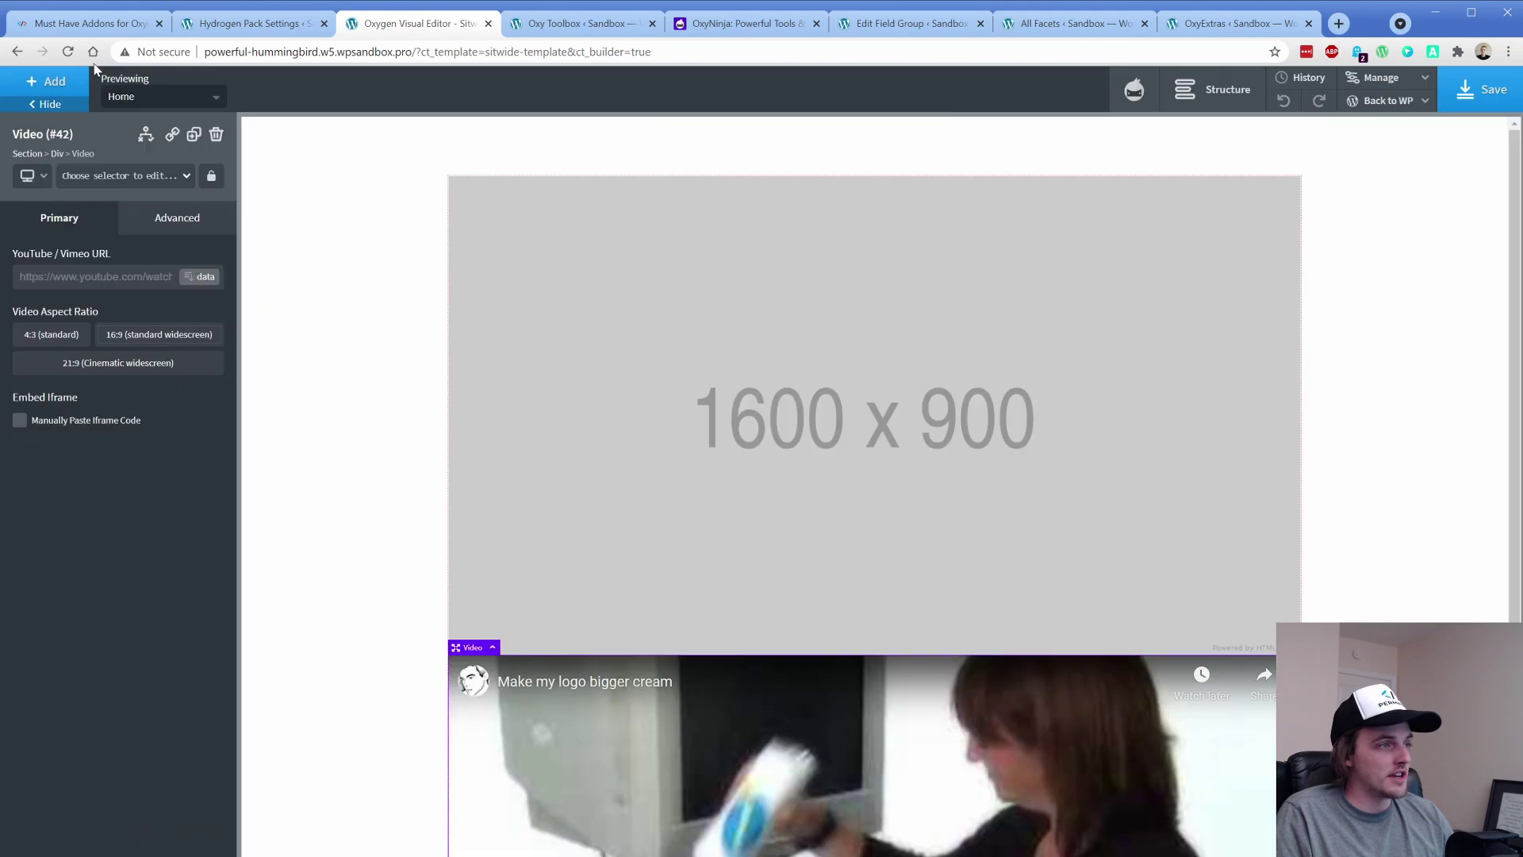
{"action": "left_click", "coordinate": [67, 52]}
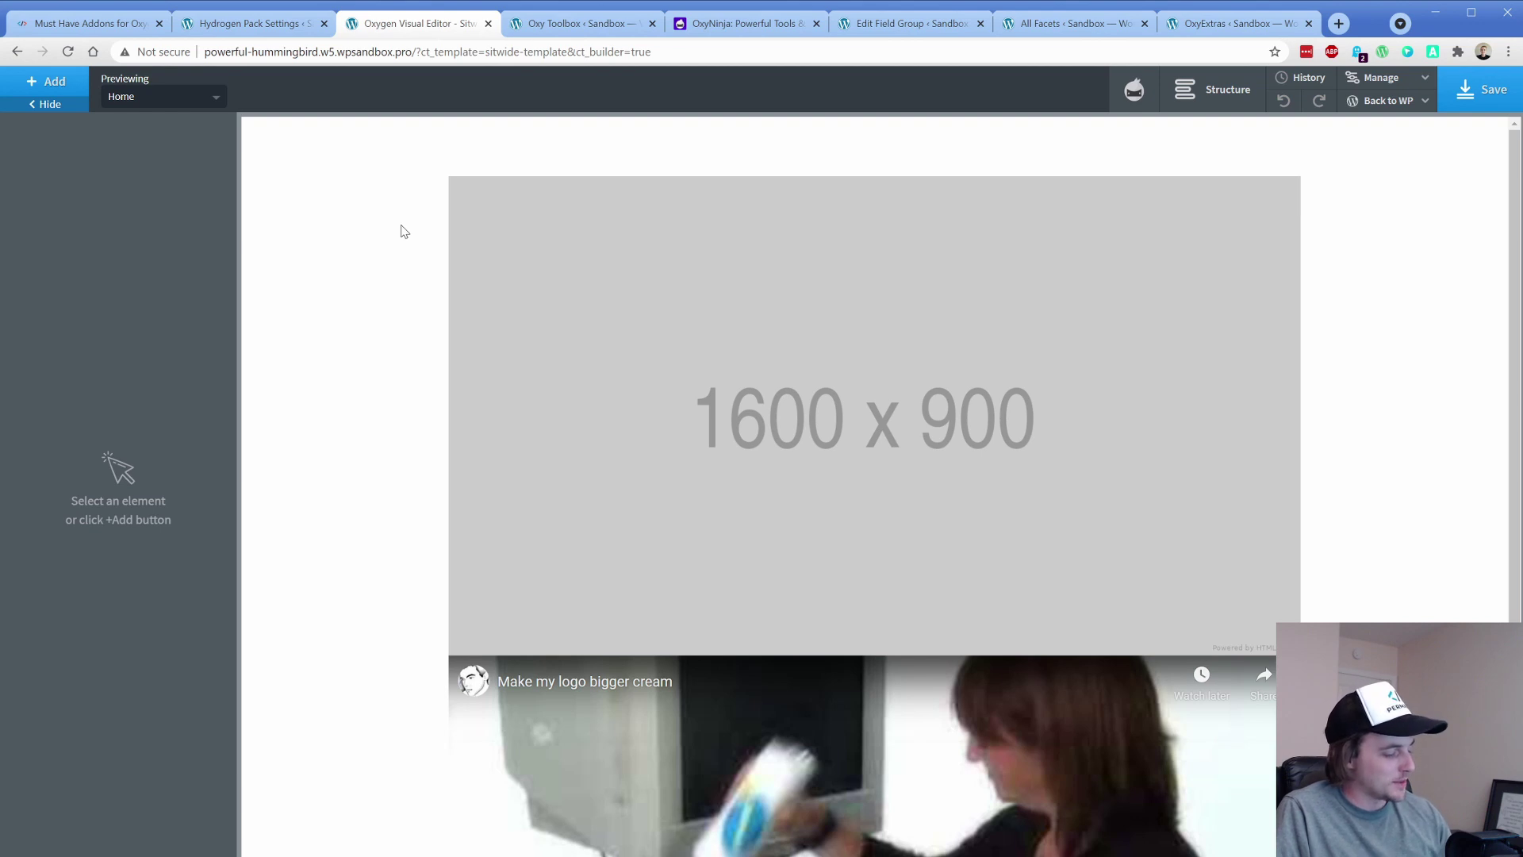
{"action": "scroll", "coordinate": [408, 313], "scroll_direction": "down", "scroll_amount": 4}
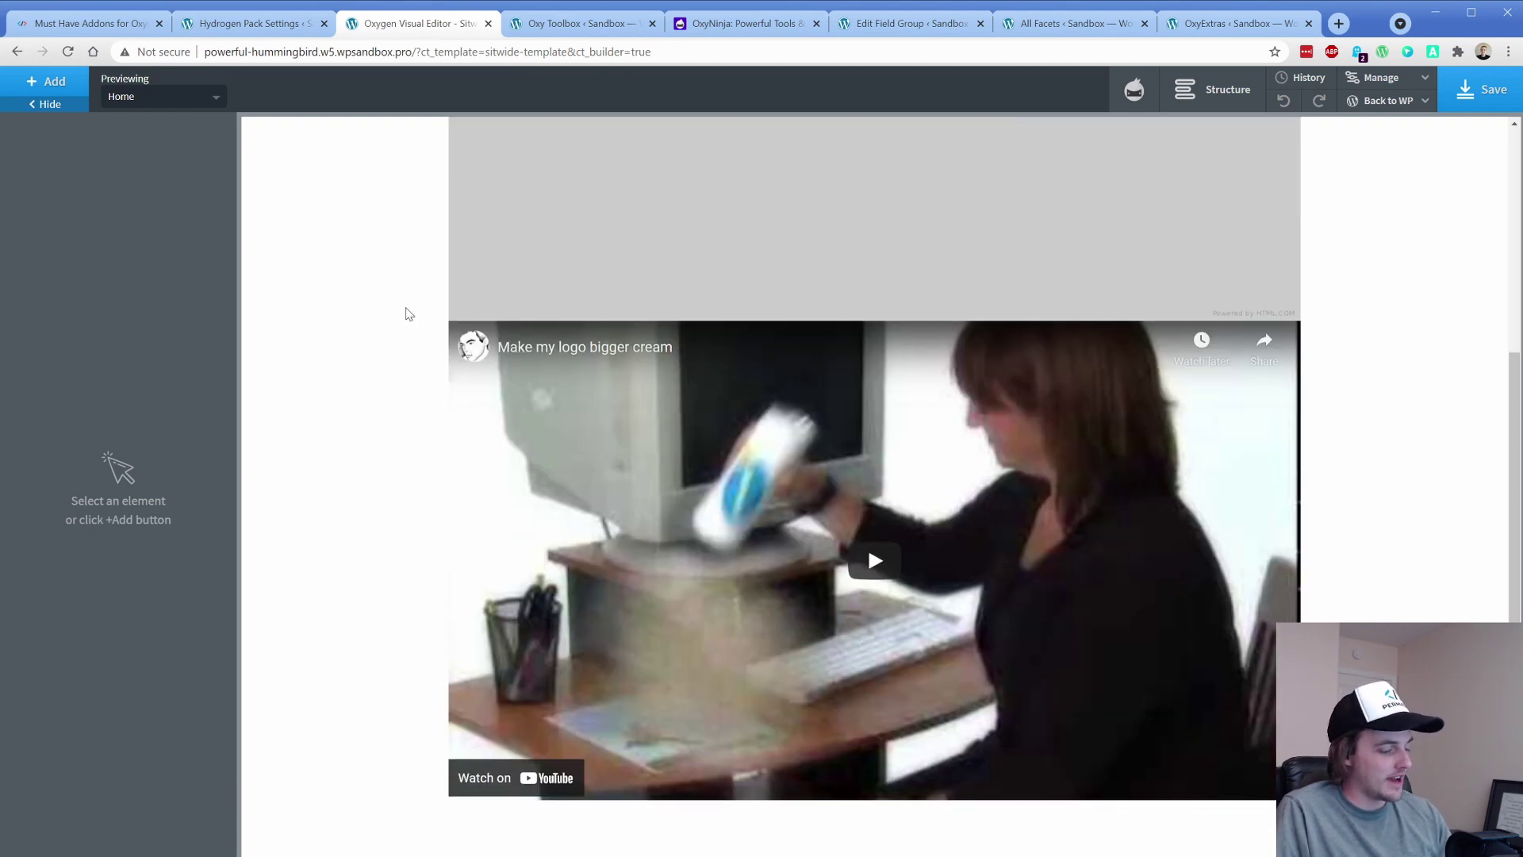
{"action": "key", "text": "alt+h"}
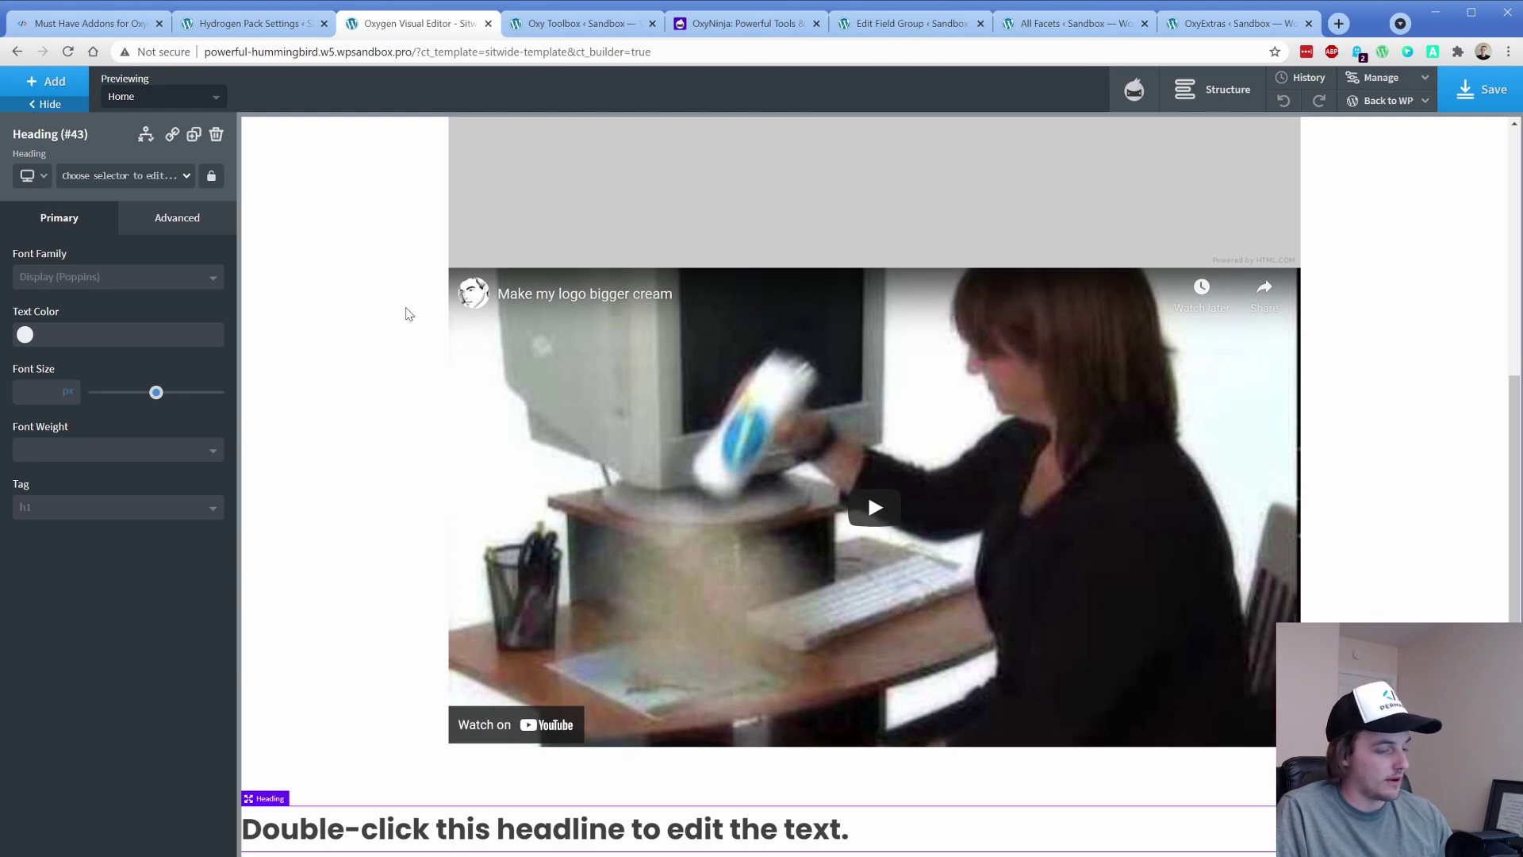
Open the heading's Typography settings, return to the list of advanced styles, and open Typography again.
{"action": "key", "text": "alt+t"}
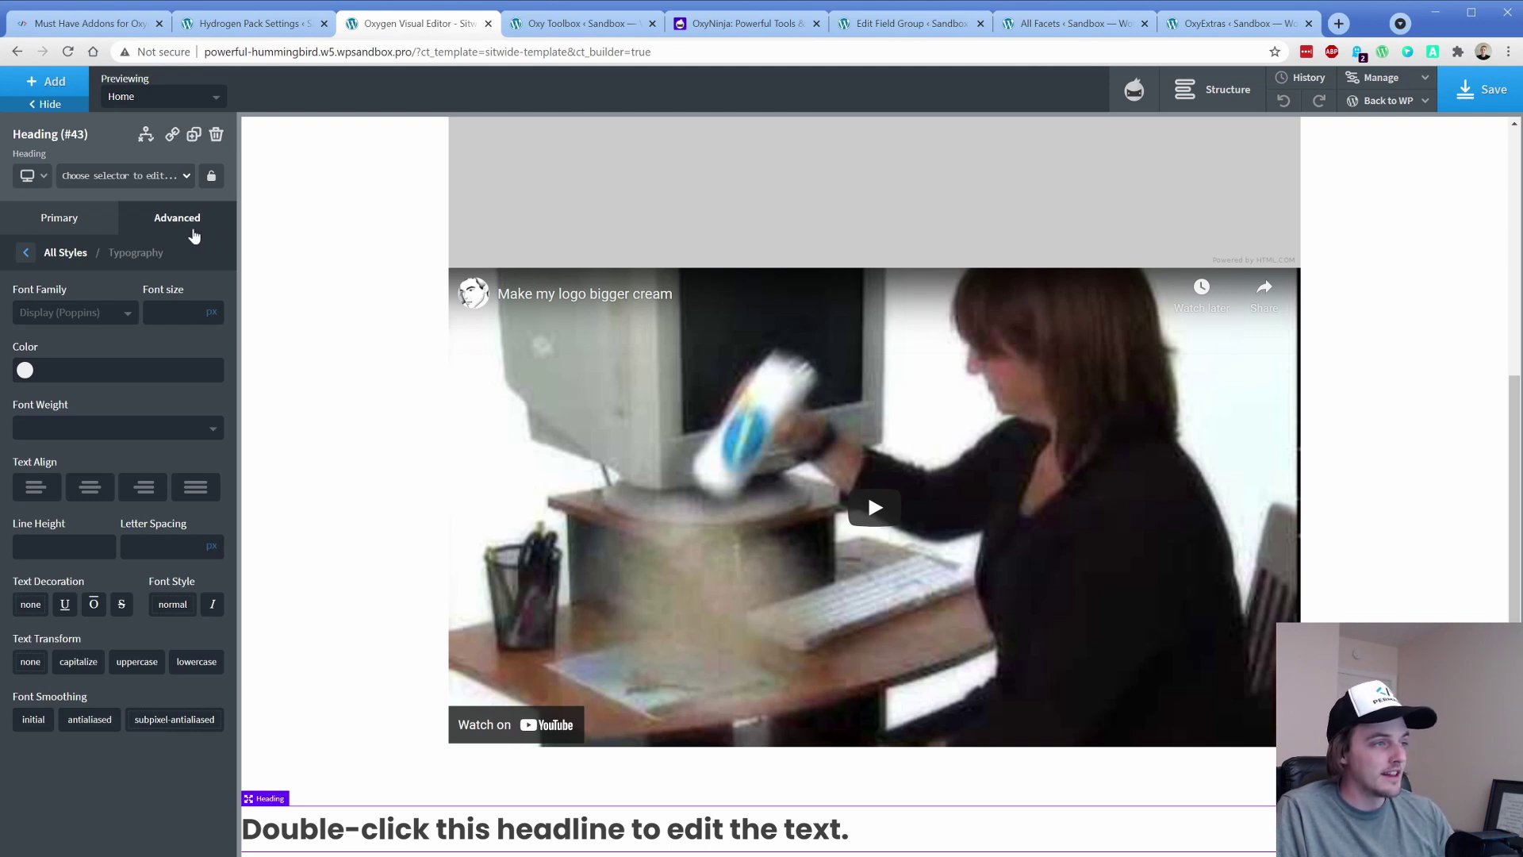
{"action": "left_click", "coordinate": [193, 235]}
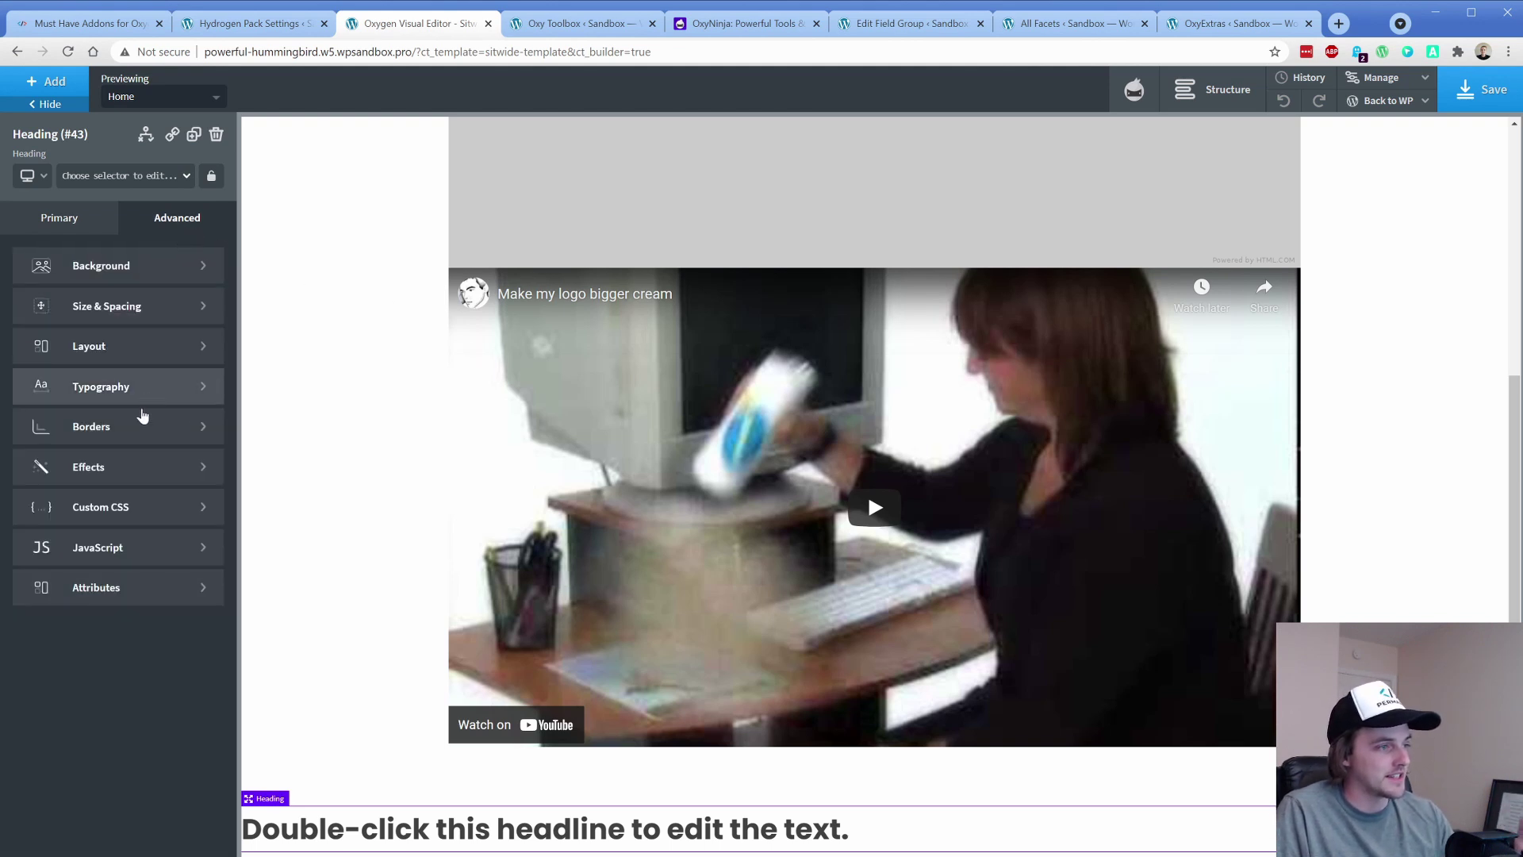
{"action": "left_click", "coordinate": [136, 399]}
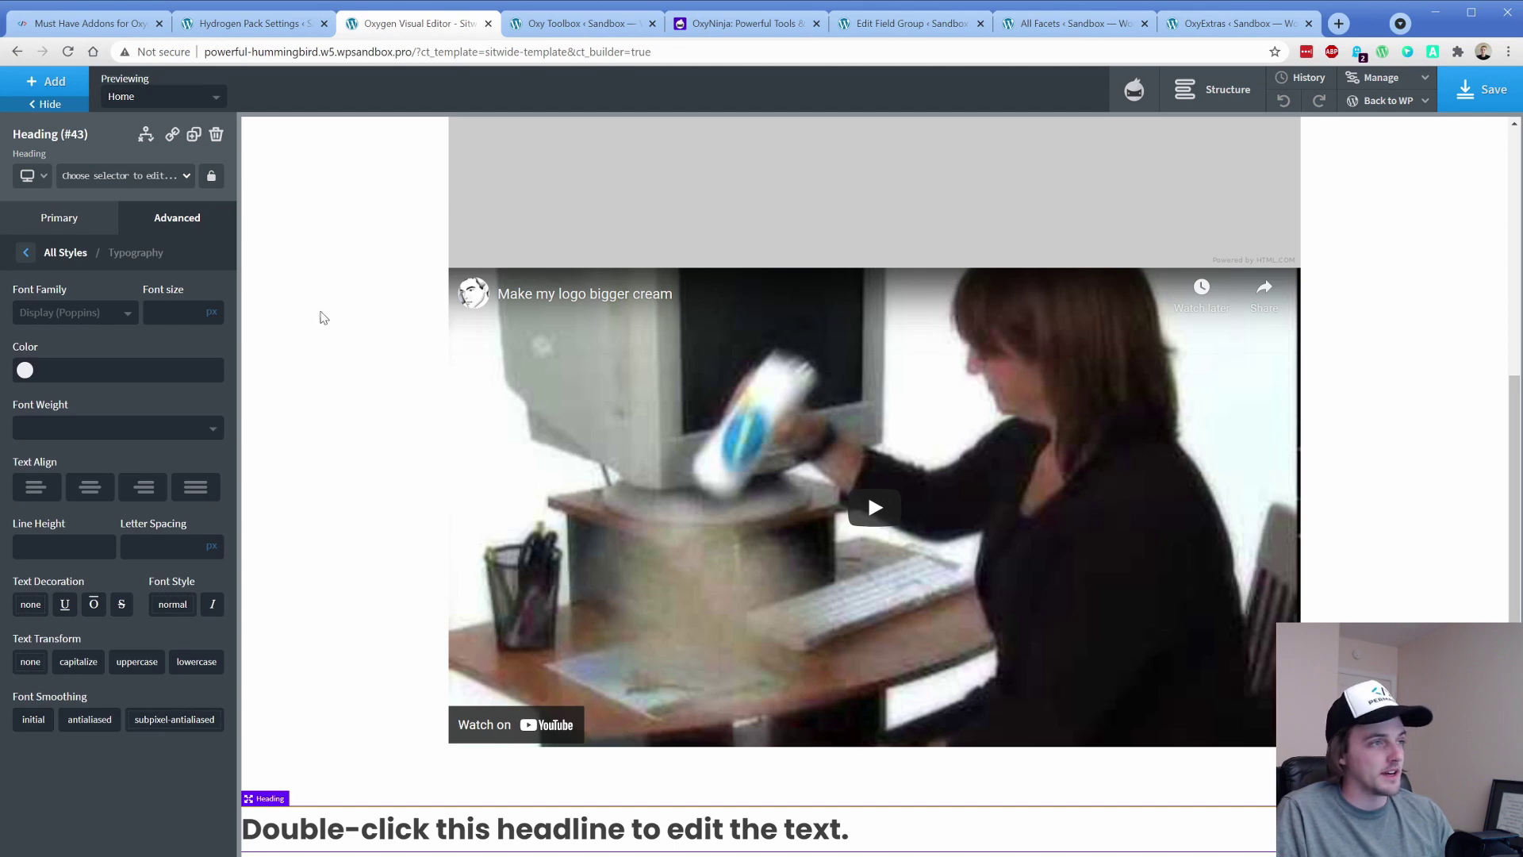
Review the feature, clipboard and keyboard shortcut sections of the Hydrogen Pack settings.
{"action": "left_click", "coordinate": [262, 24]}
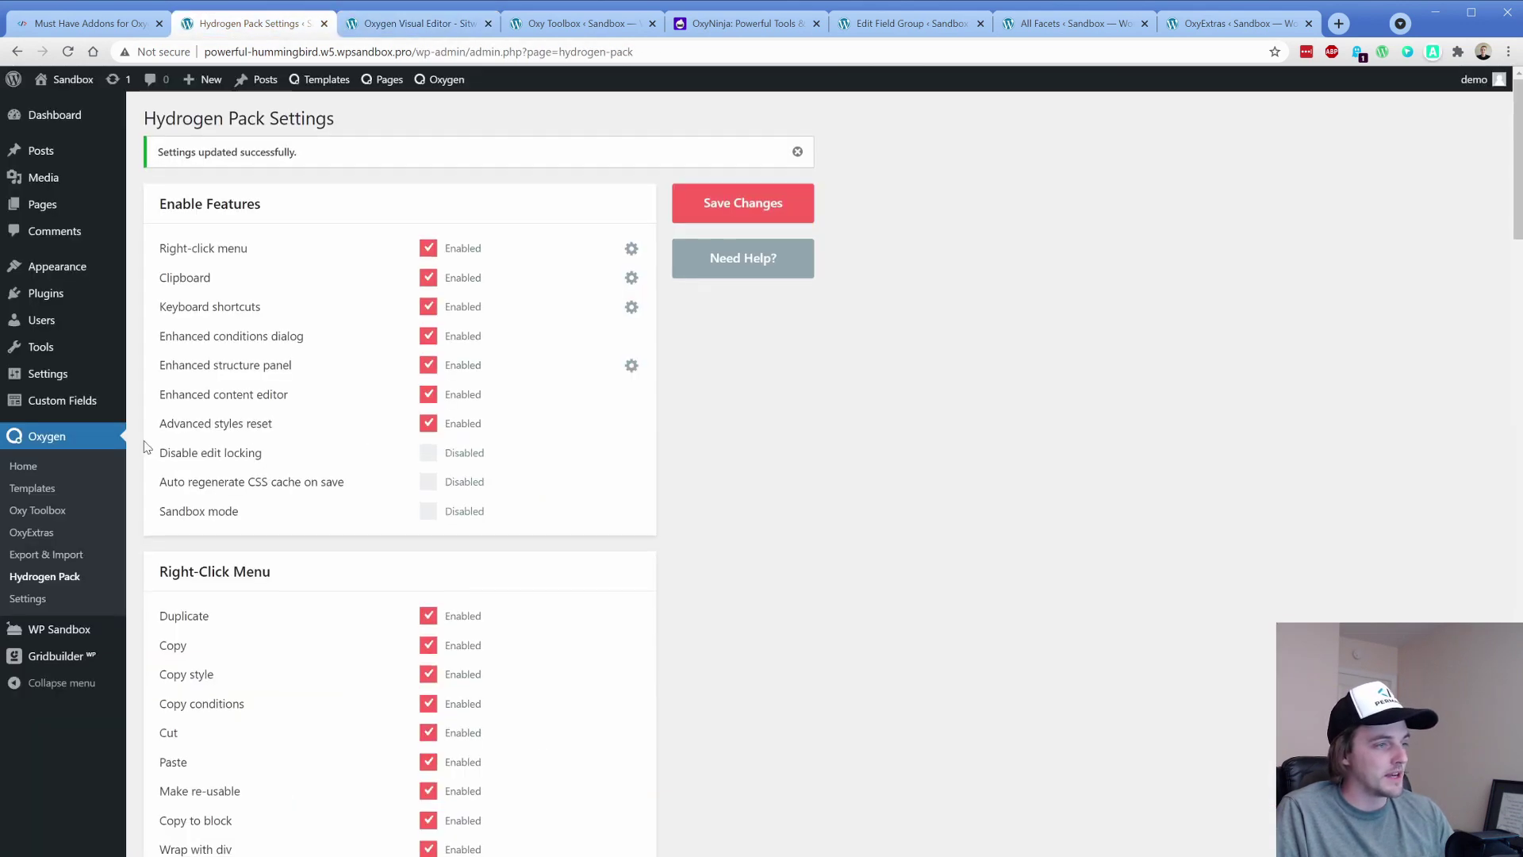
{"action": "scroll", "coordinate": [145, 447], "scroll_direction": "down", "scroll_amount": 5}
{"action": "scroll", "coordinate": [146, 447], "scroll_direction": "down", "scroll_amount": 5}
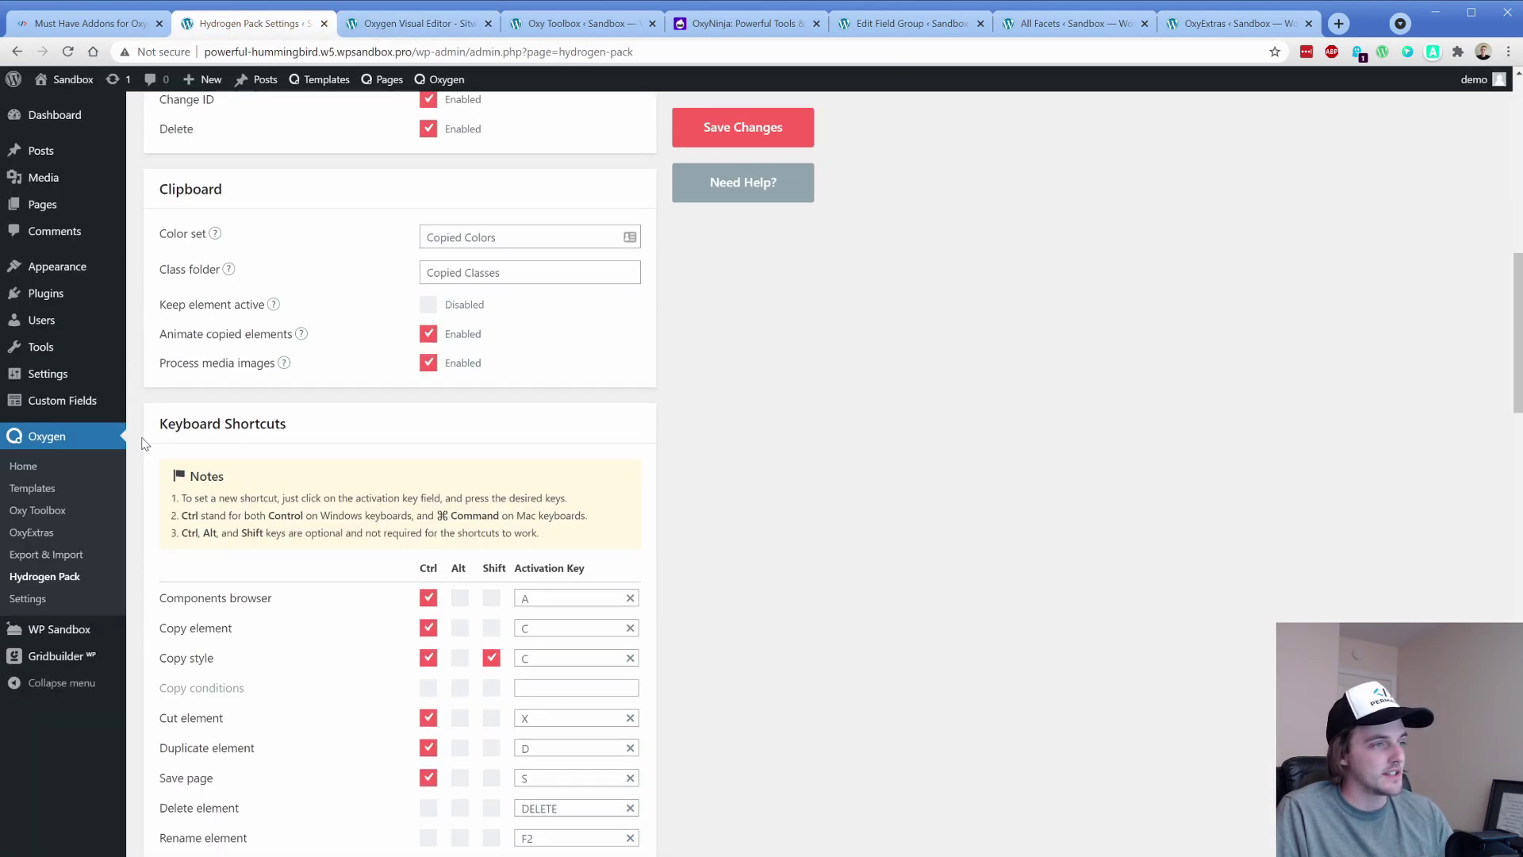
Return to the Oxygen editor, examine the context menu of actions for the placeholder image, and dismiss it.
{"action": "left_click", "coordinate": [405, 23]}
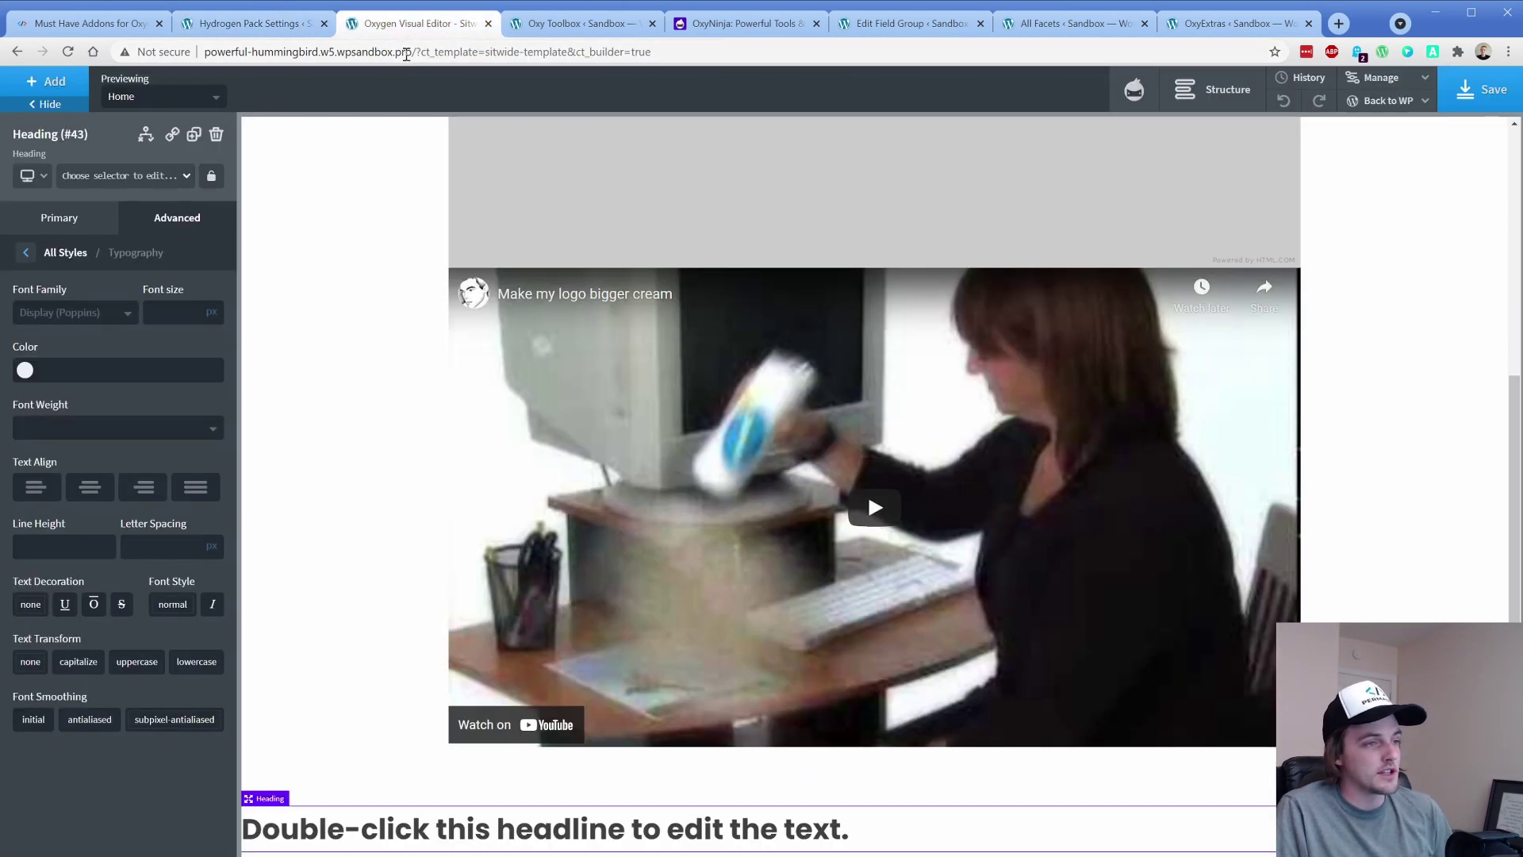
{"action": "scroll", "coordinate": [350, 305], "scroll_direction": "up", "scroll_amount": 5}
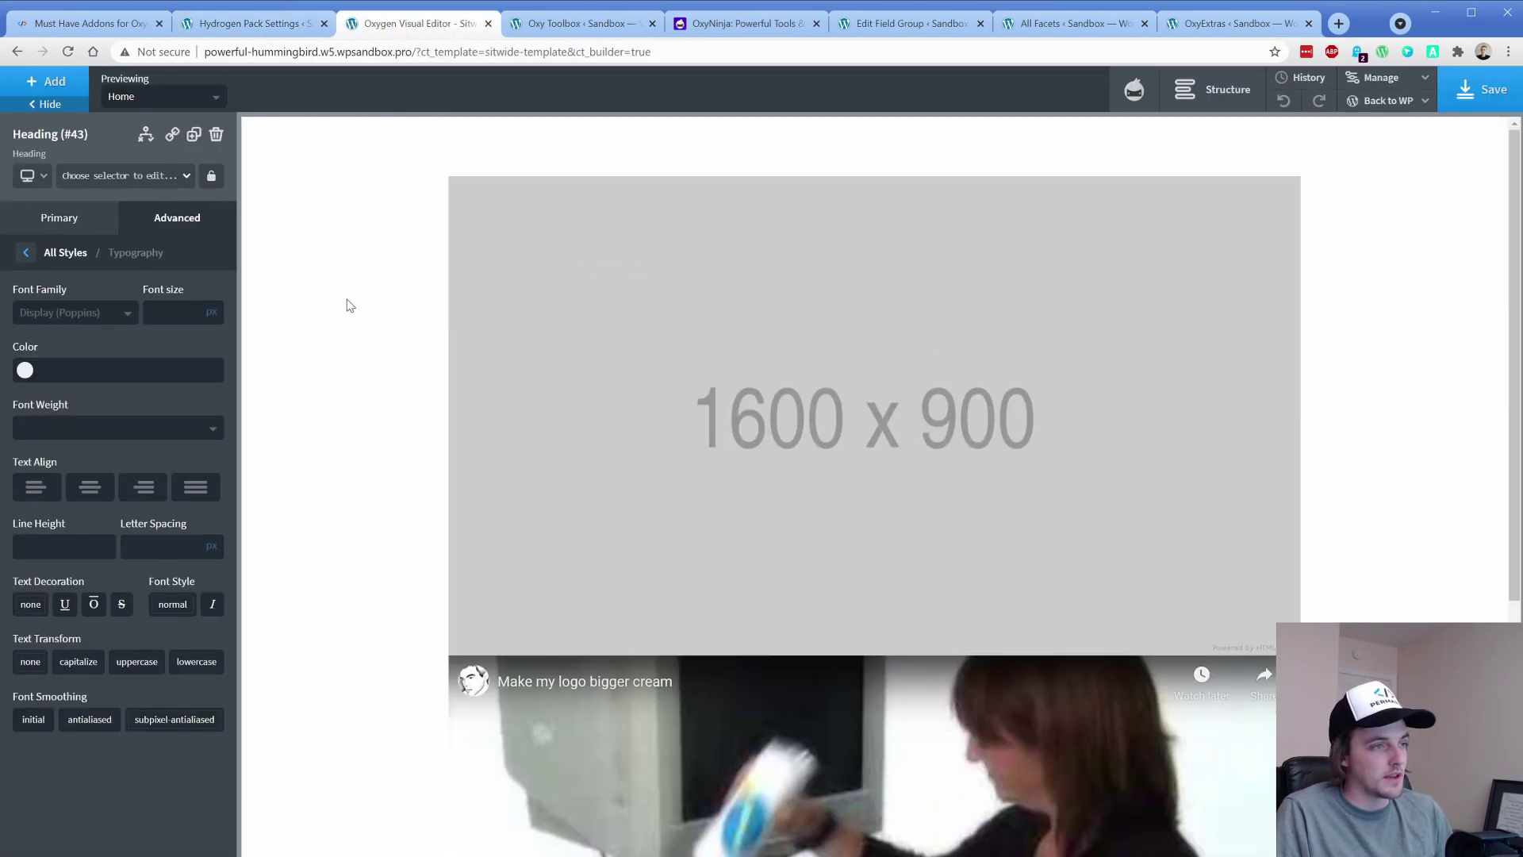
{"action": "right_click", "coordinate": [568, 260]}
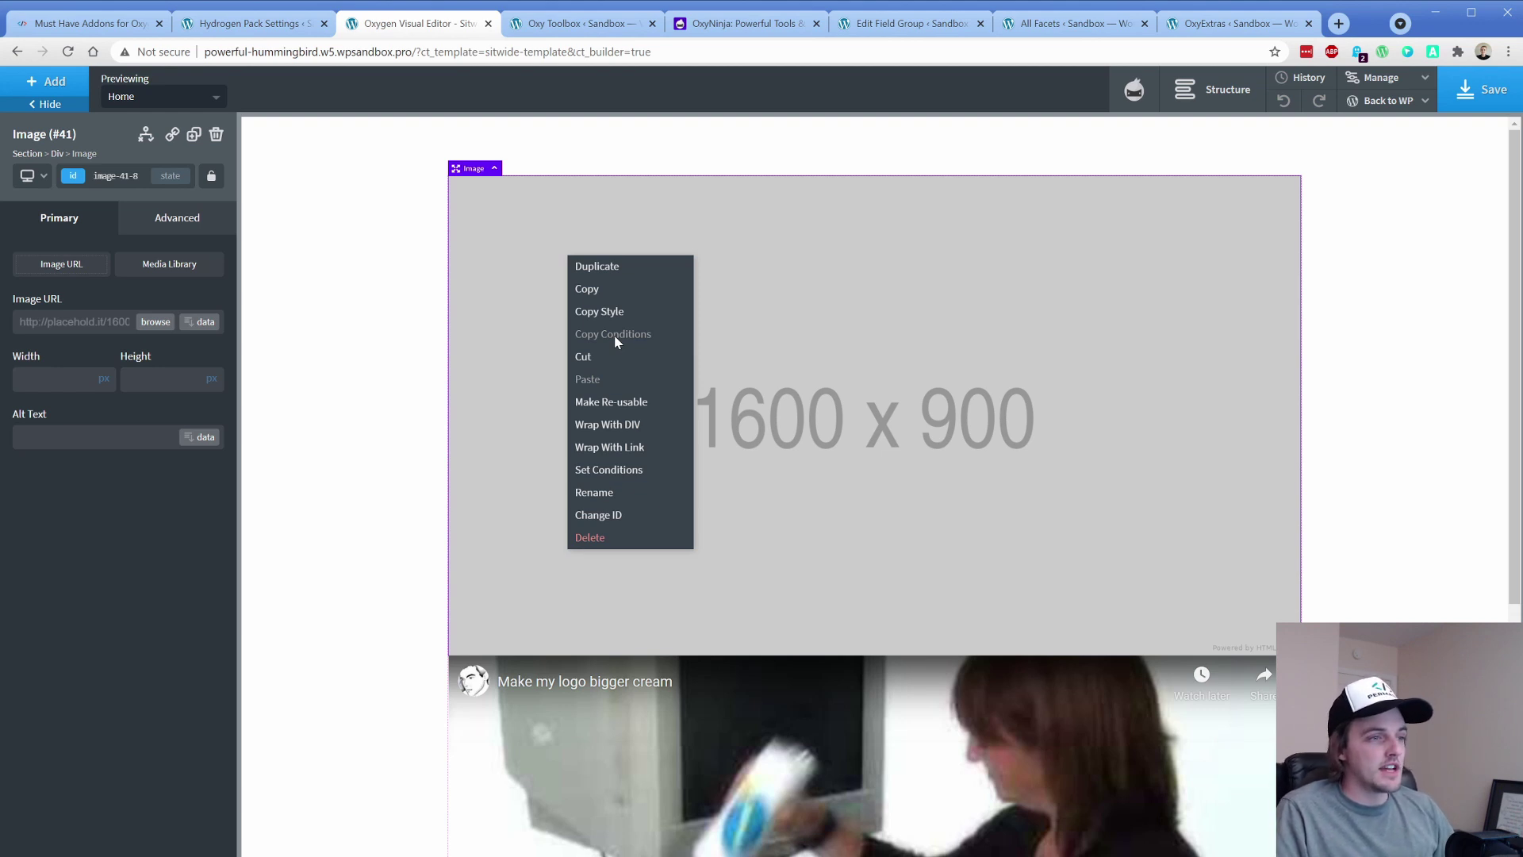
{"action": "left_click", "coordinate": [412, 317]}
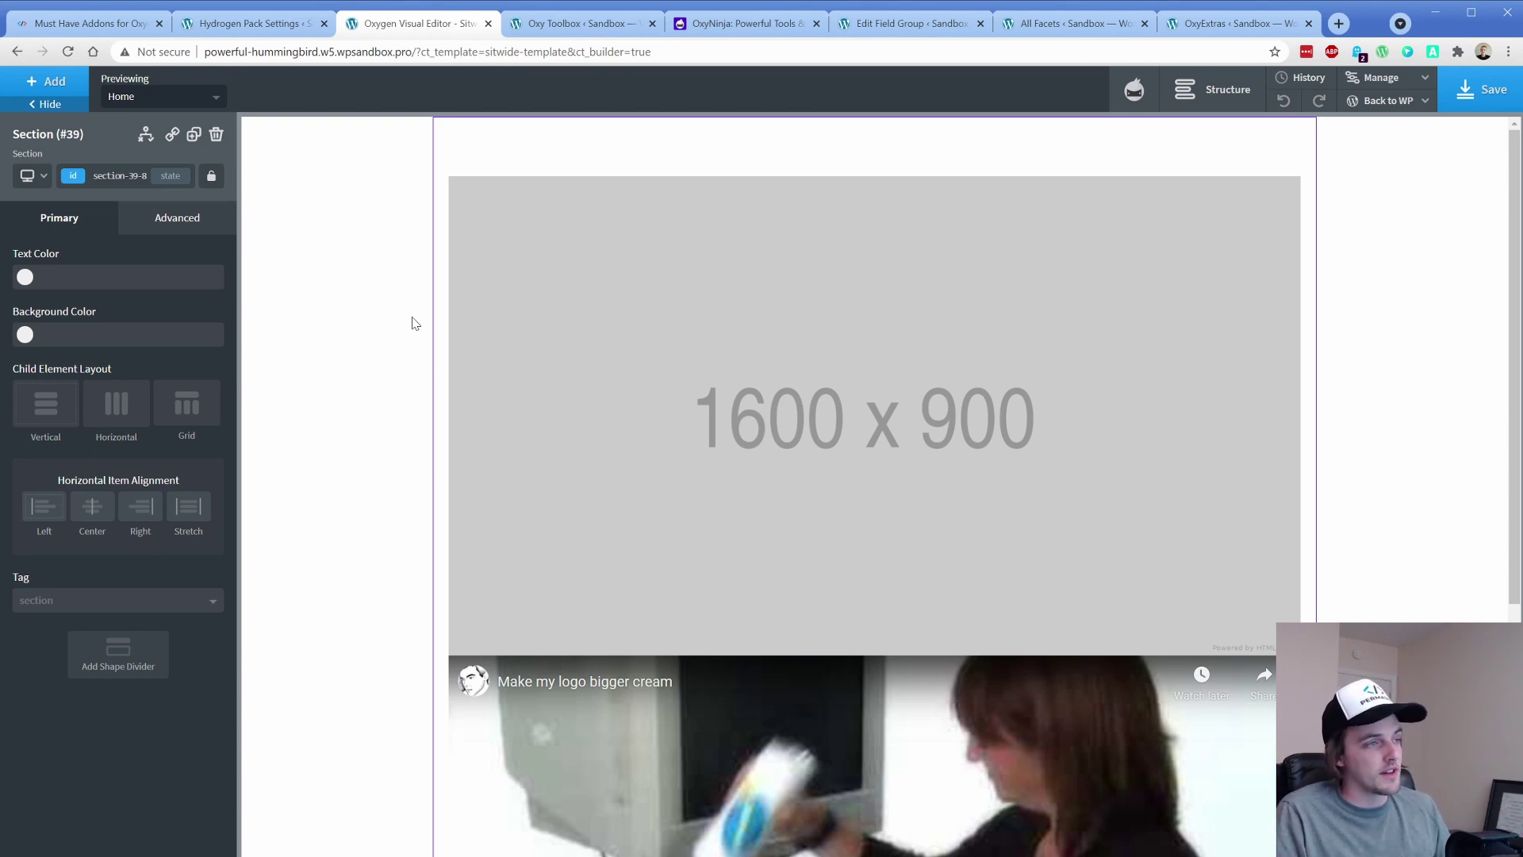
Switch to the Oxy Toolbox settings and examine the Templates, Pages and Oxygen menus in the admin bar.
{"action": "left_click", "coordinate": [246, 23]}
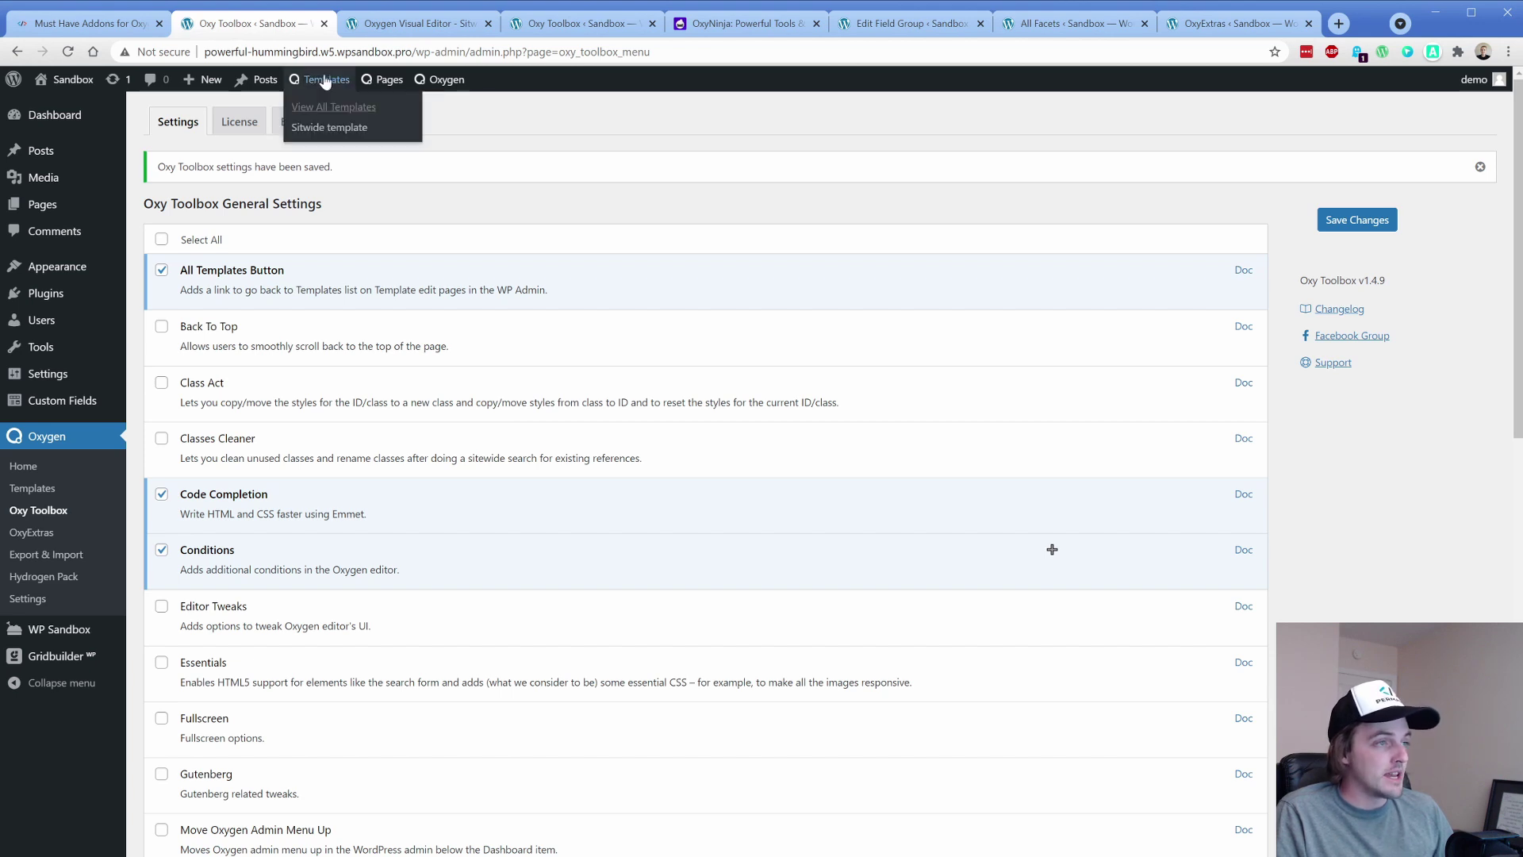
{"action": "mouse_move", "coordinate": [385, 83]}
{"action": "mouse_move", "coordinate": [433, 92]}
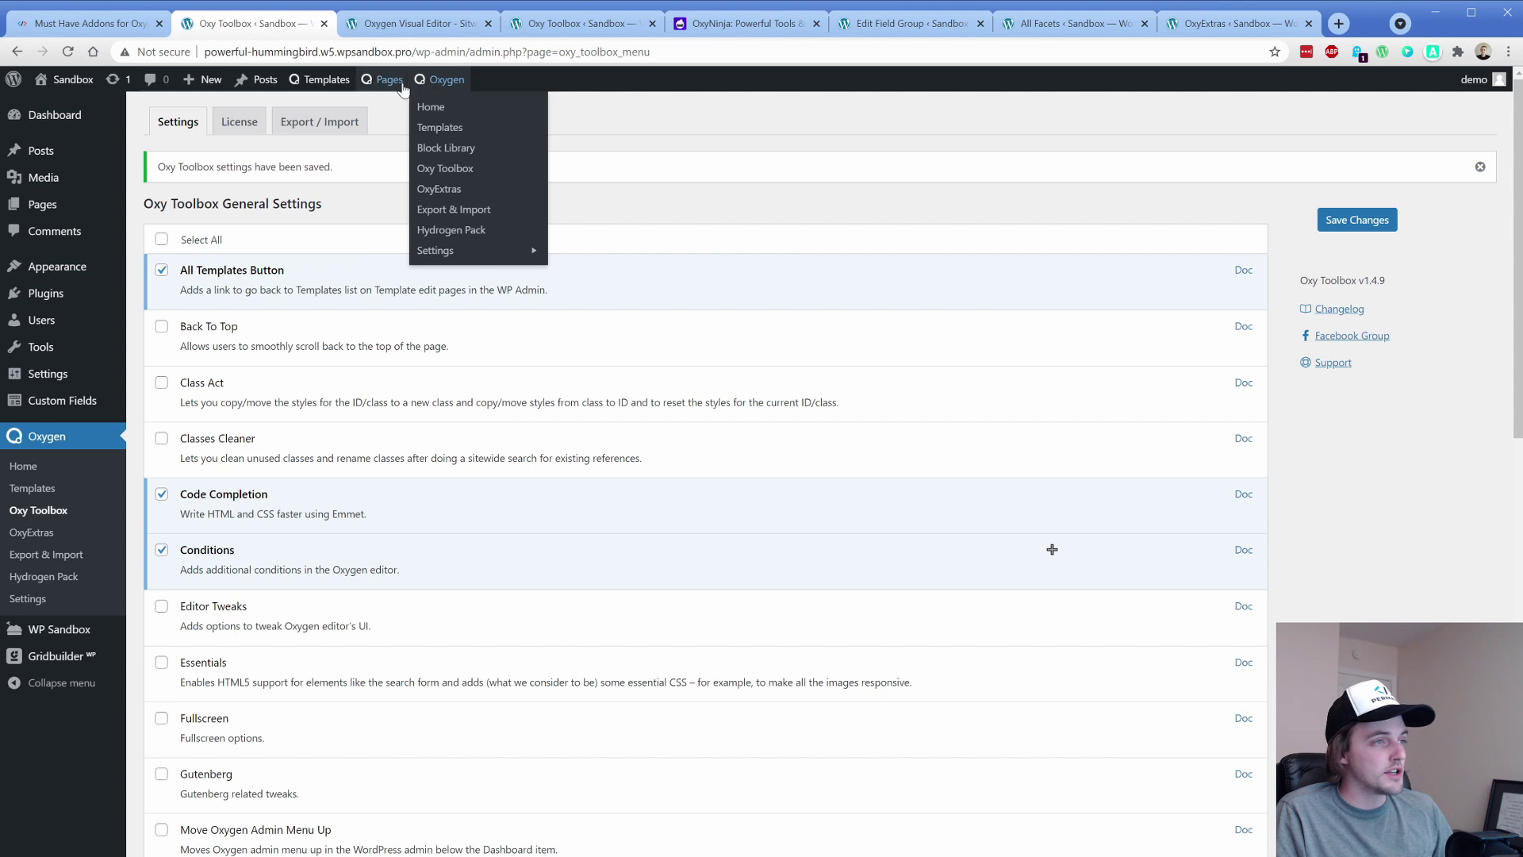
{"action": "mouse_move", "coordinate": [339, 85]}
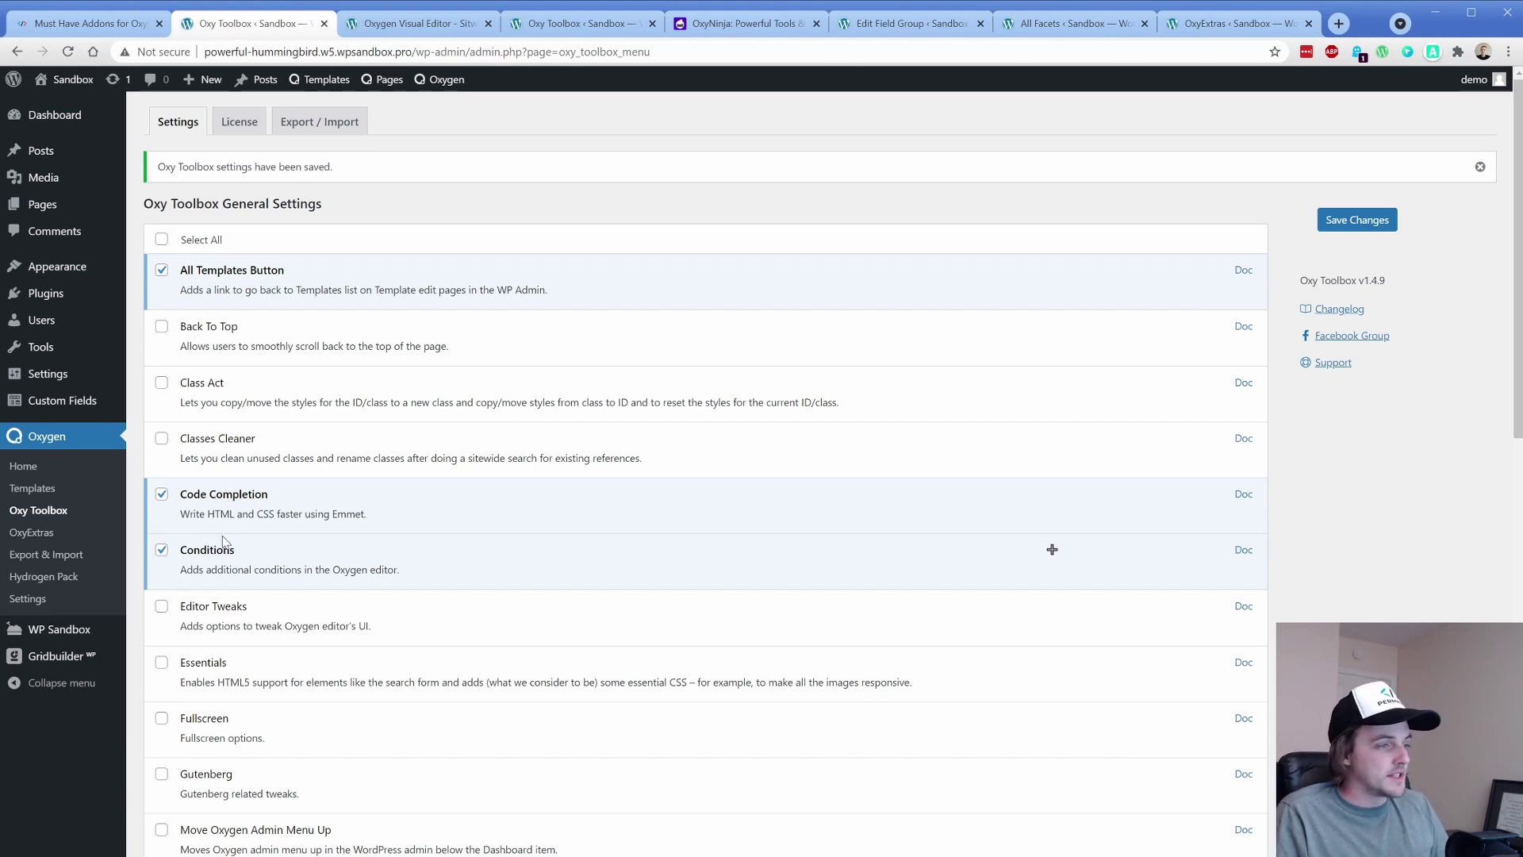
Expand the Conditions module in the Oxy Toolbox settings and examine its available conditions.
{"action": "scroll", "coordinate": [229, 538], "scroll_direction": "down", "scroll_amount": 2}
{"action": "left_click", "coordinate": [1052, 394]}
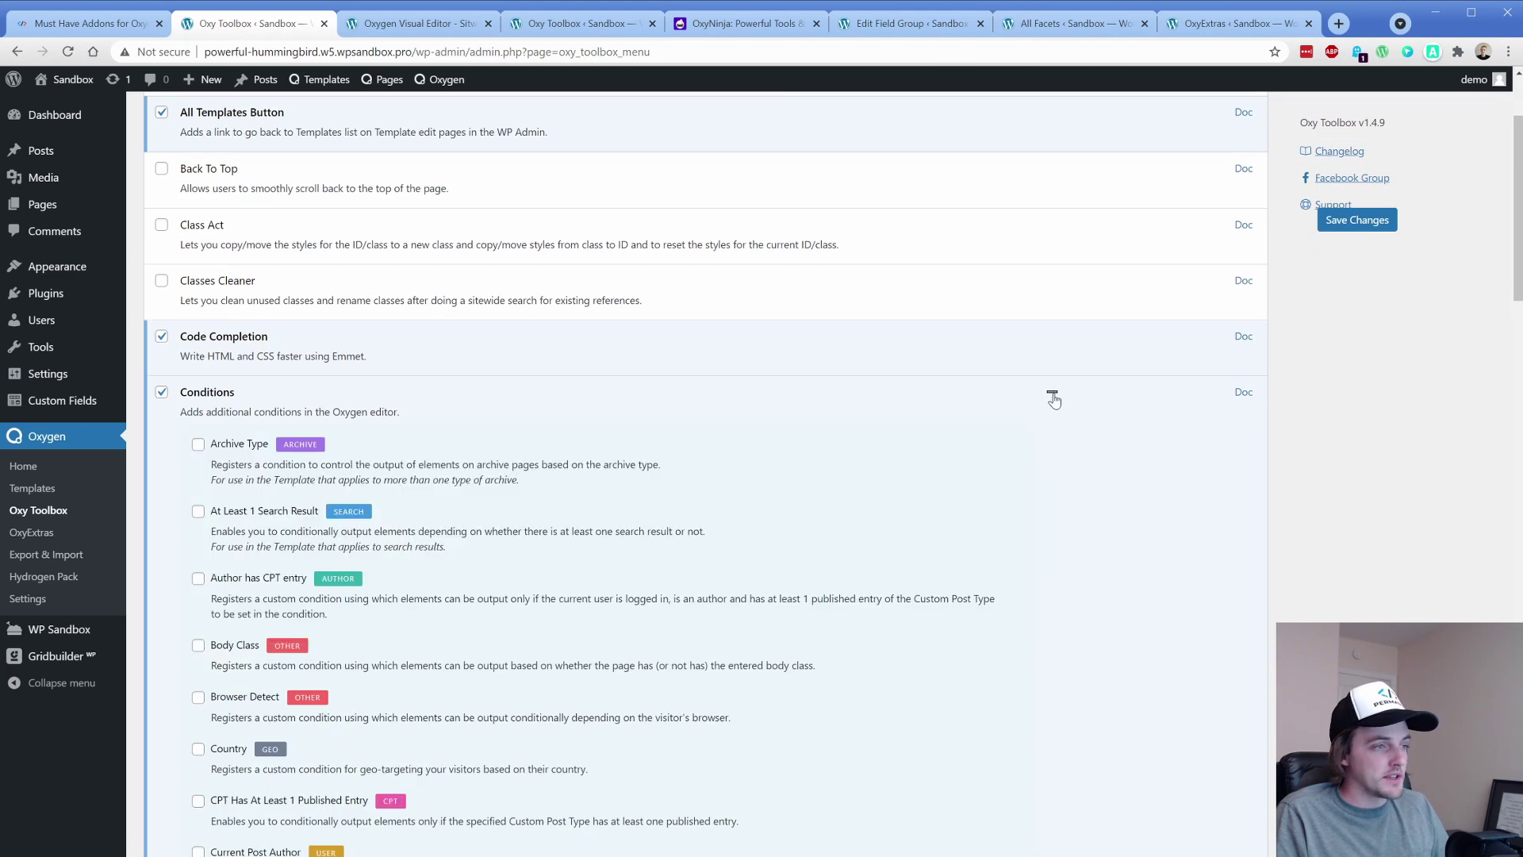
{"action": "scroll", "coordinate": [170, 463], "scroll_direction": "down", "scroll_amount": 1}
{"action": "scroll", "coordinate": [169, 463], "scroll_direction": "down", "scroll_amount": 2}
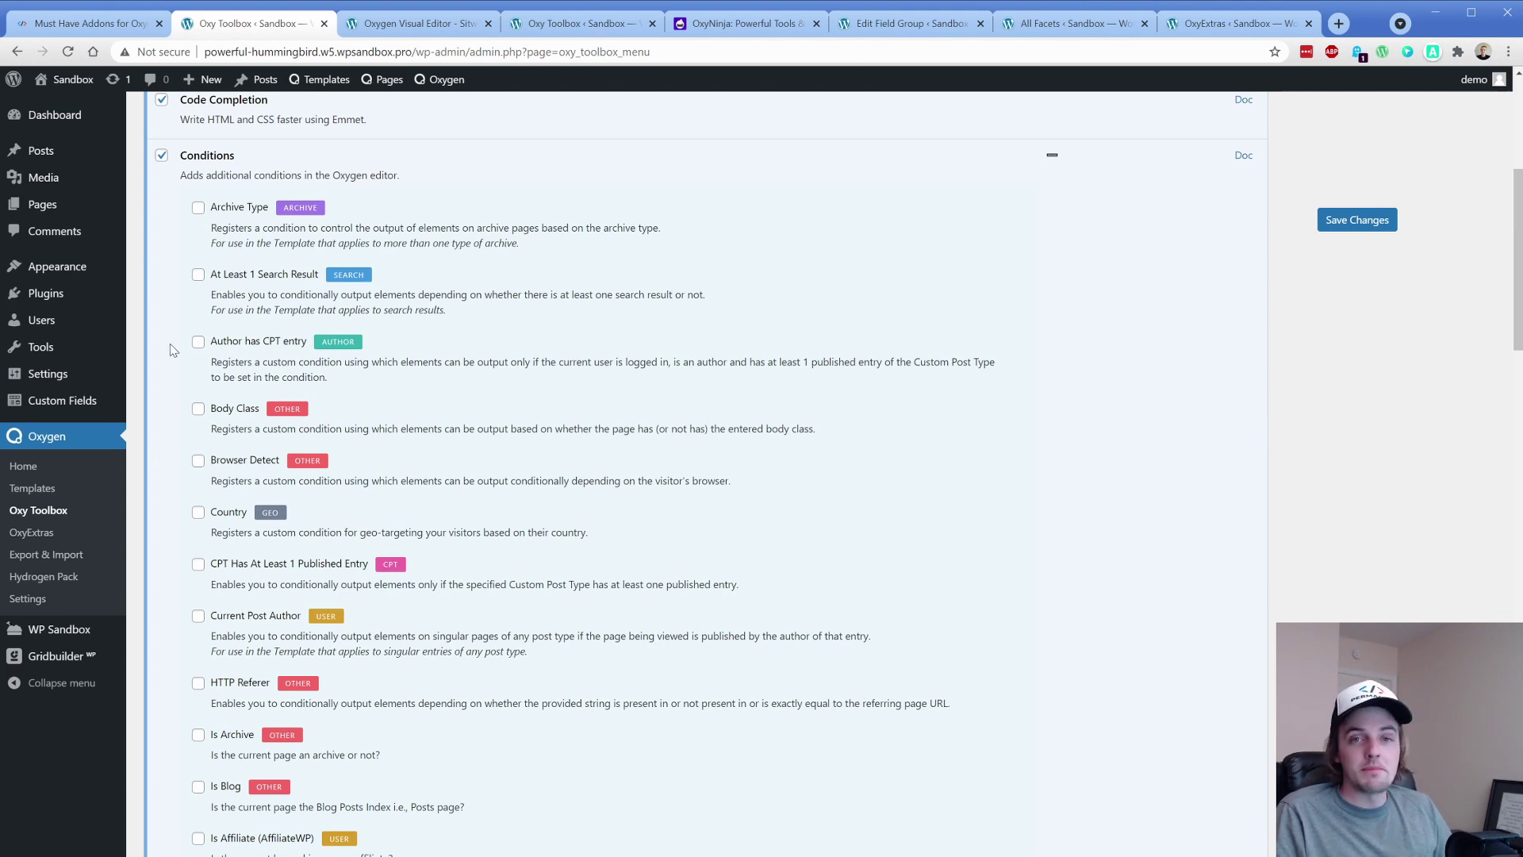
Examine the rest of the Conditions list and the remaining modules in the Oxy Toolbox general settings.
{"action": "left_click_drag", "start_coordinate": [210, 615], "coordinate": [300, 617]}
{"action": "left_click", "coordinate": [173, 585]}
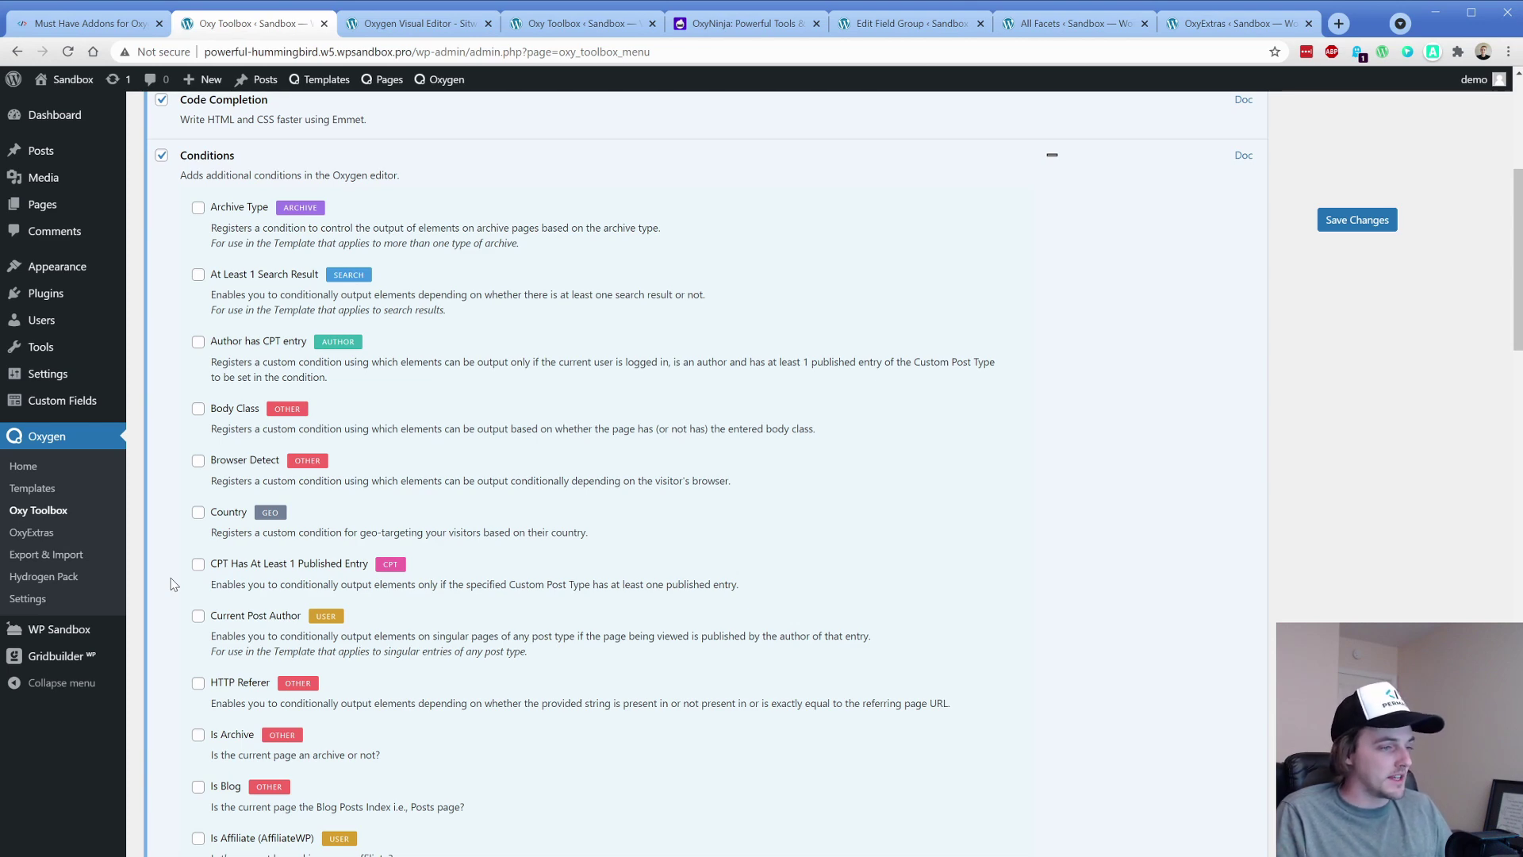
{"action": "scroll", "coordinate": [174, 556], "scroll_direction": "down", "scroll_amount": 8}
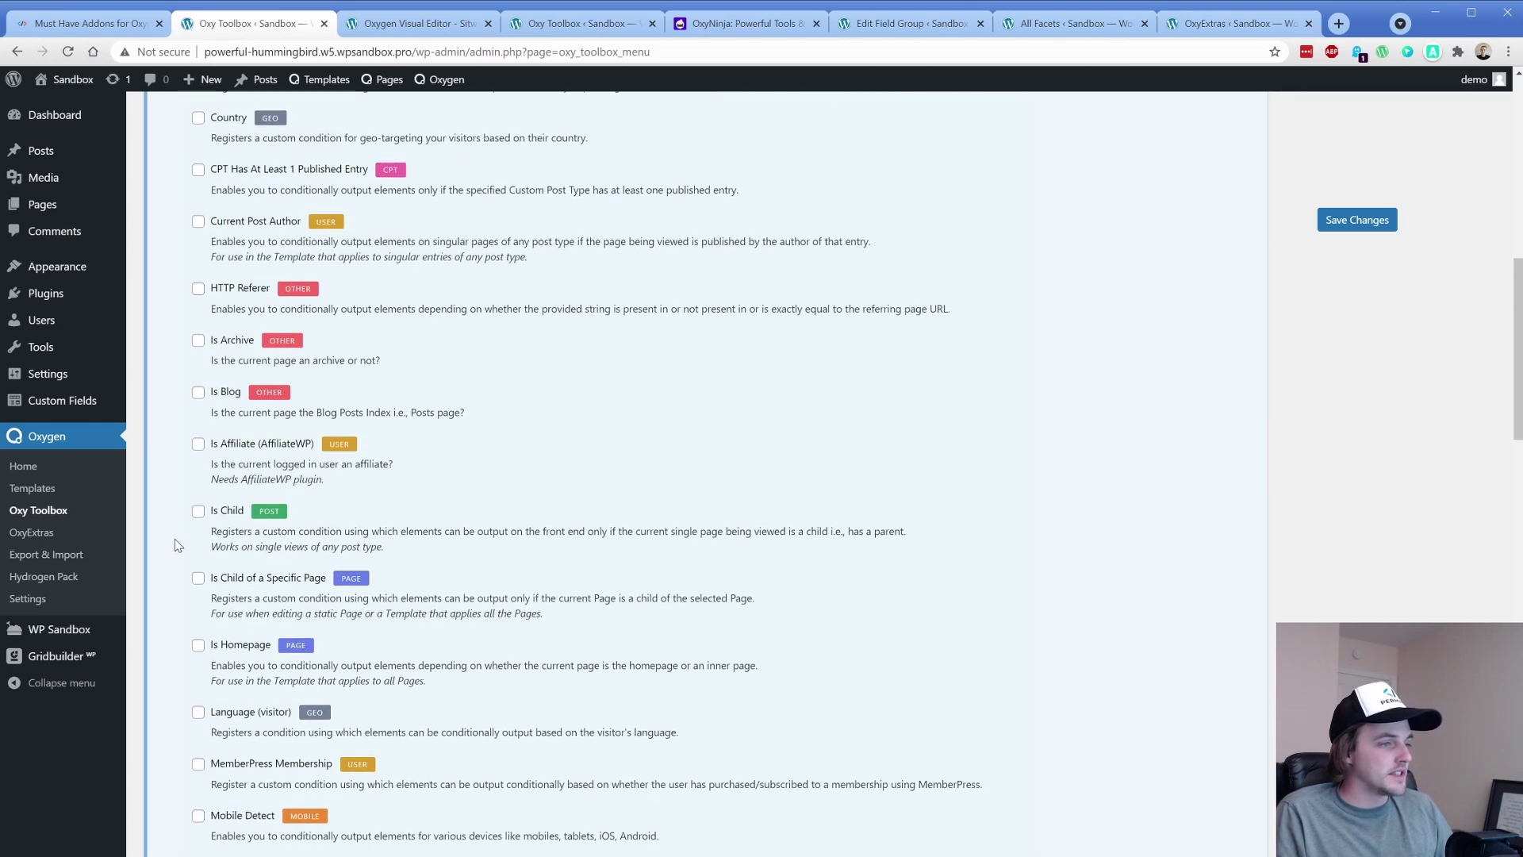
{"action": "scroll", "coordinate": [175, 540], "scroll_direction": "down", "scroll_amount": 11}
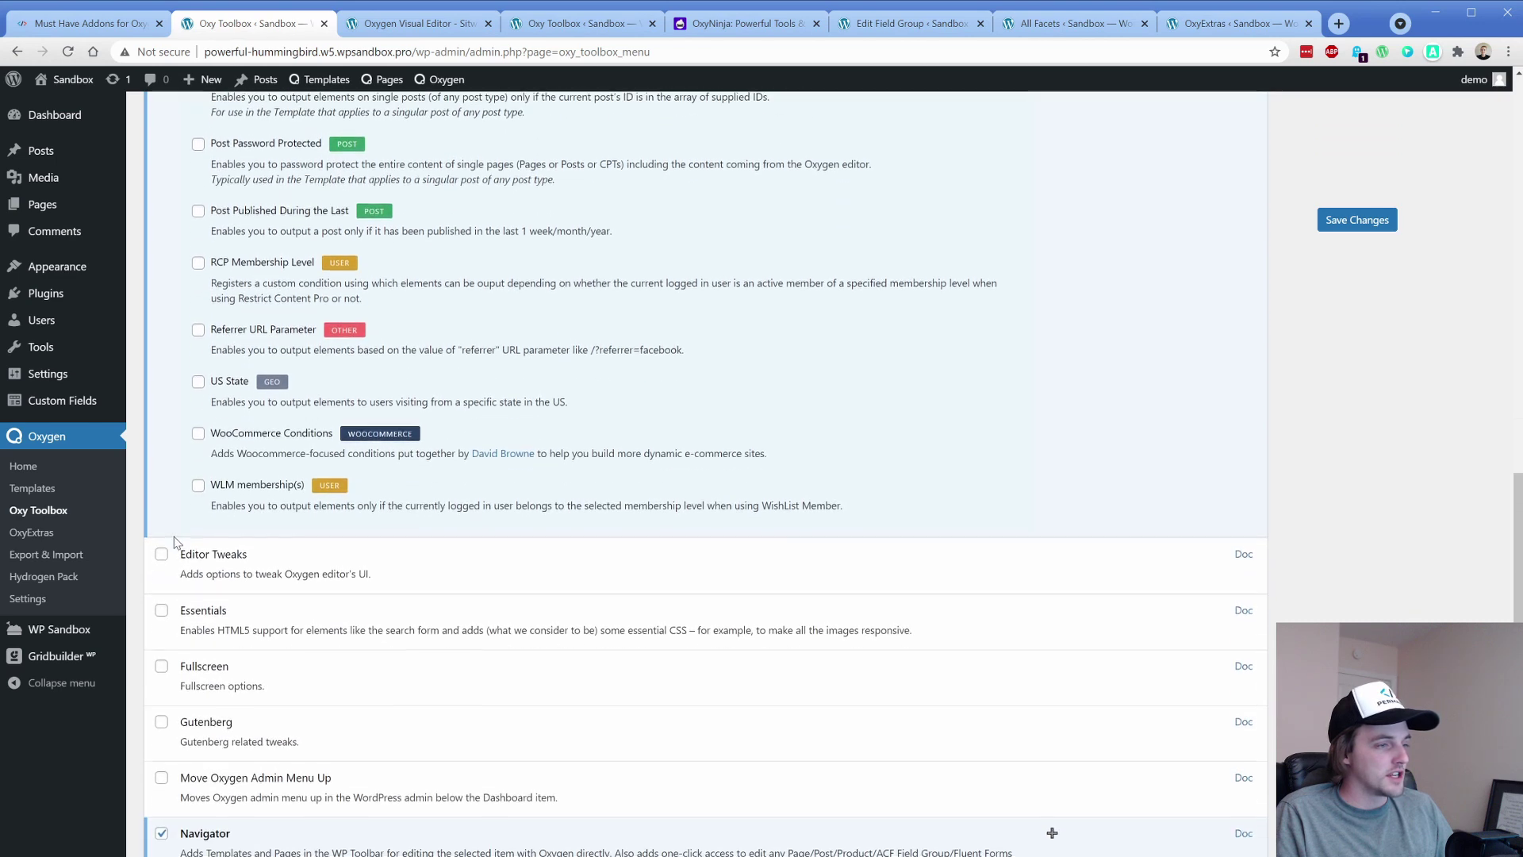
{"action": "scroll", "coordinate": [176, 542], "scroll_direction": "down", "scroll_amount": 2}
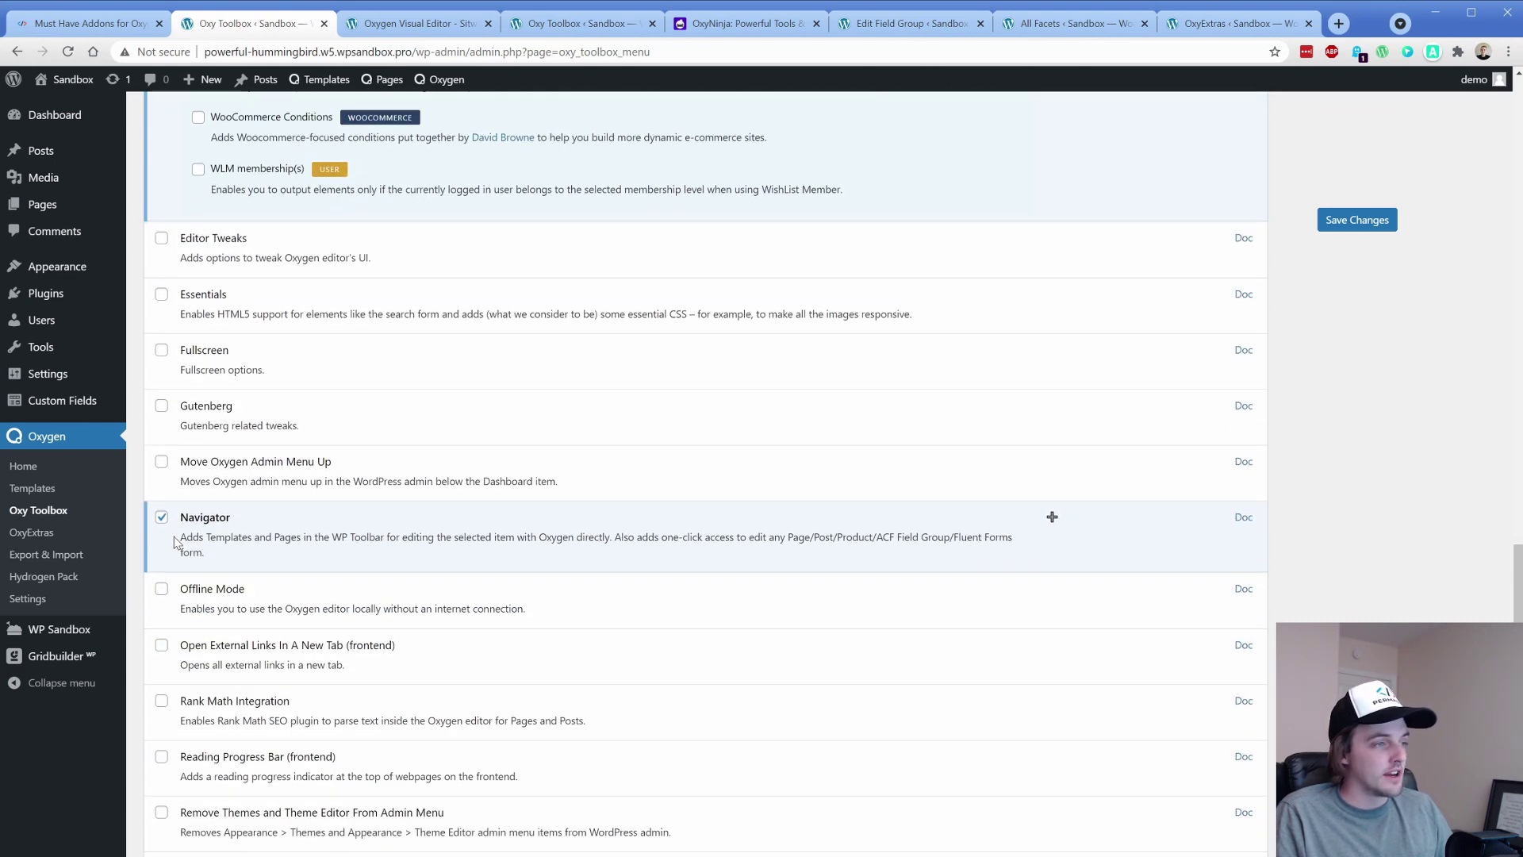
{"action": "scroll", "coordinate": [176, 542], "scroll_direction": "down", "scroll_amount": 4}
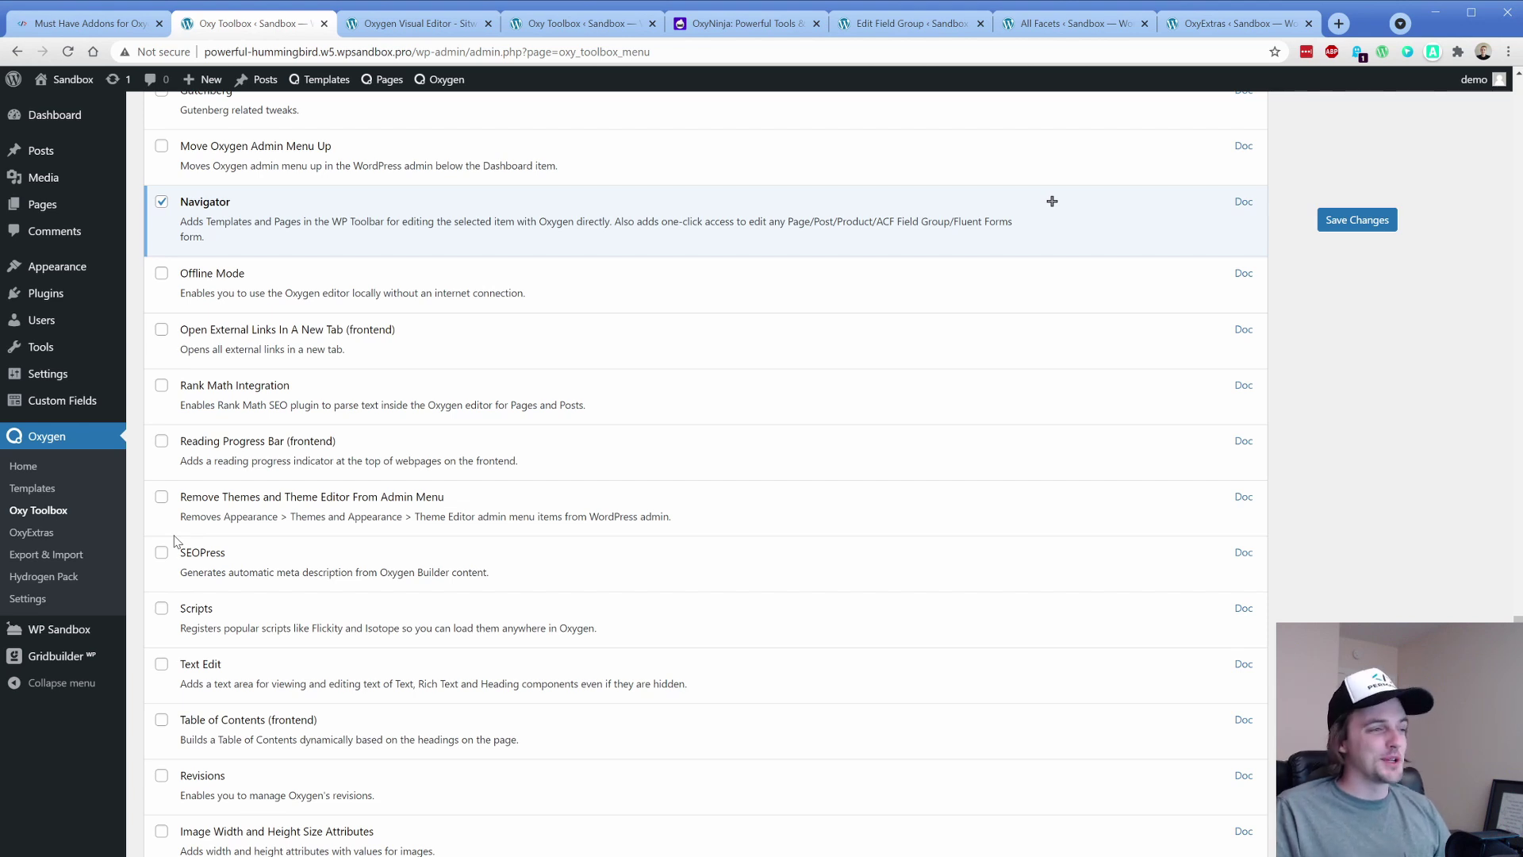
{"action": "scroll", "coordinate": [176, 541], "scroll_direction": "down", "scroll_amount": 3}
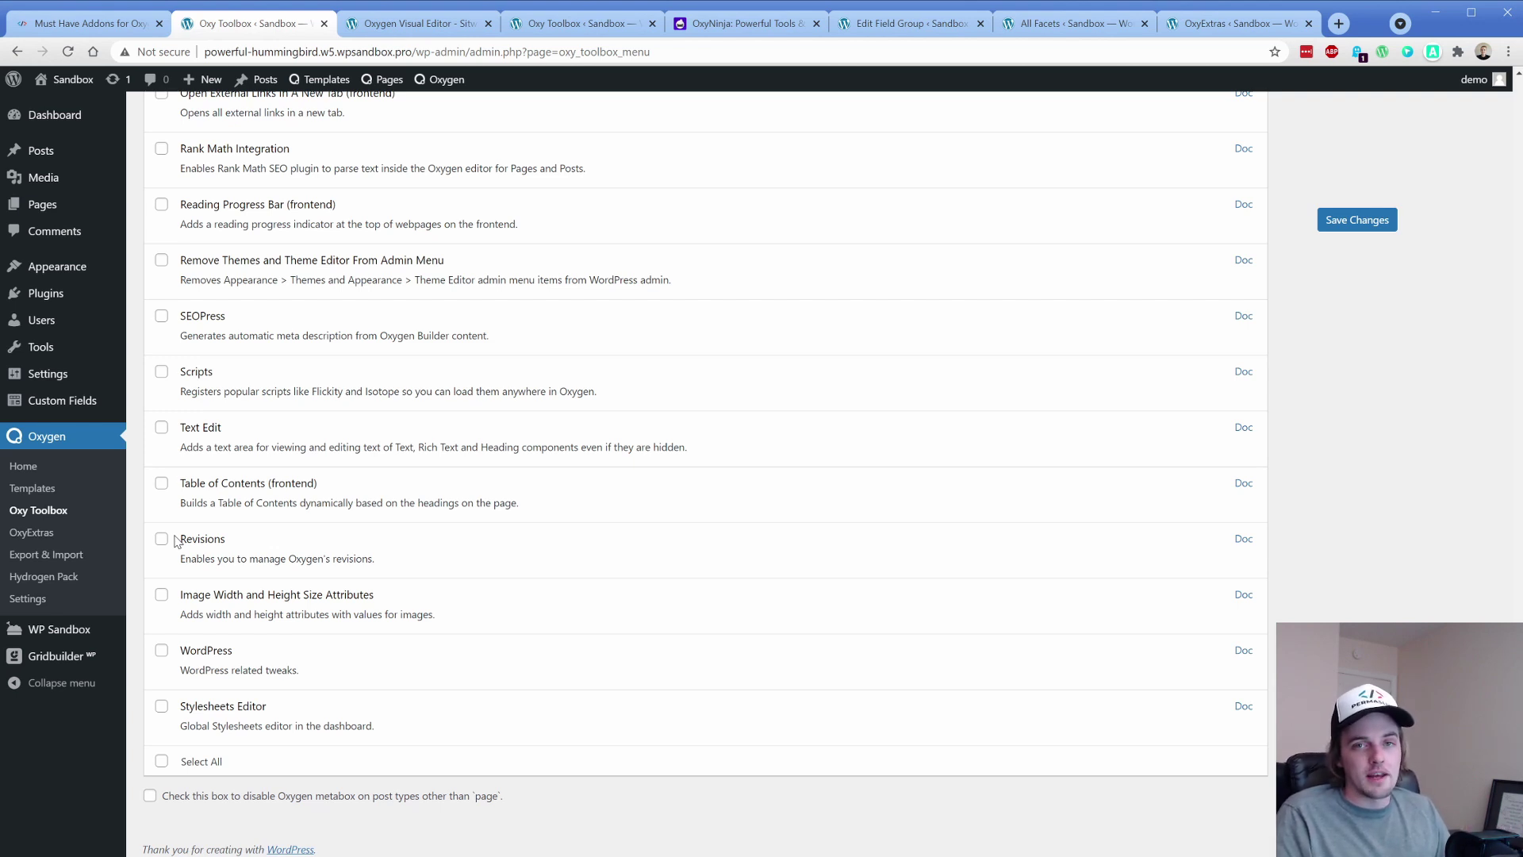
Enable the Text Edit module in Oxy Toolbox and save the settings.
{"action": "left_click_drag", "start_coordinate": [181, 427], "coordinate": [240, 428]}
{"action": "left_click", "coordinate": [242, 433]}
{"action": "left_click", "coordinate": [161, 428]}
{"action": "left_click", "coordinate": [1353, 220]}
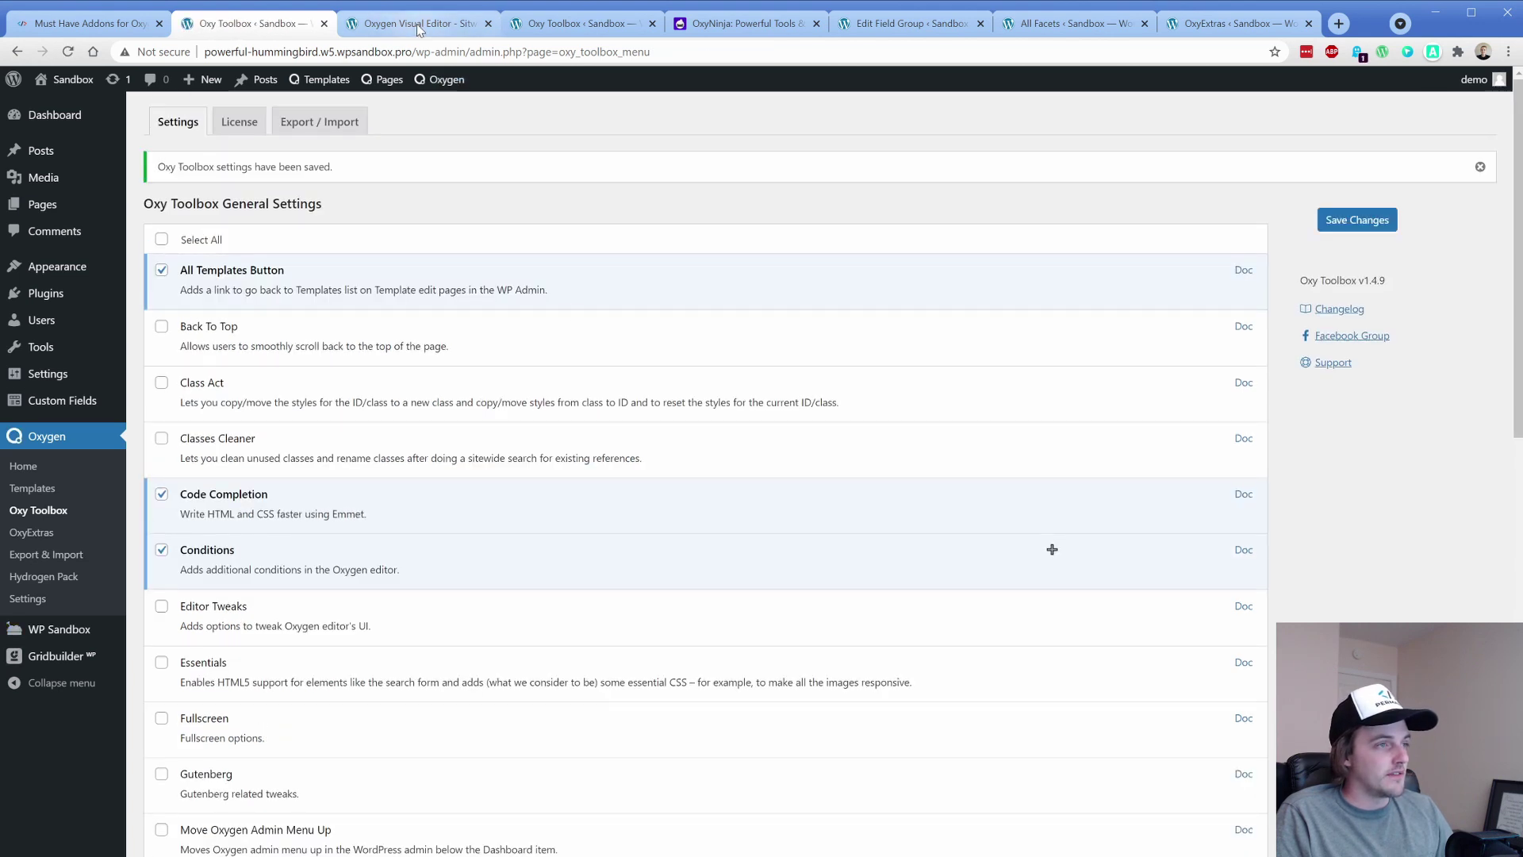
In the Oxygen editor, replace the heading's text content with "This works great.".
{"action": "left_click", "coordinate": [417, 23]}
{"action": "left_click", "coordinate": [549, 203]}
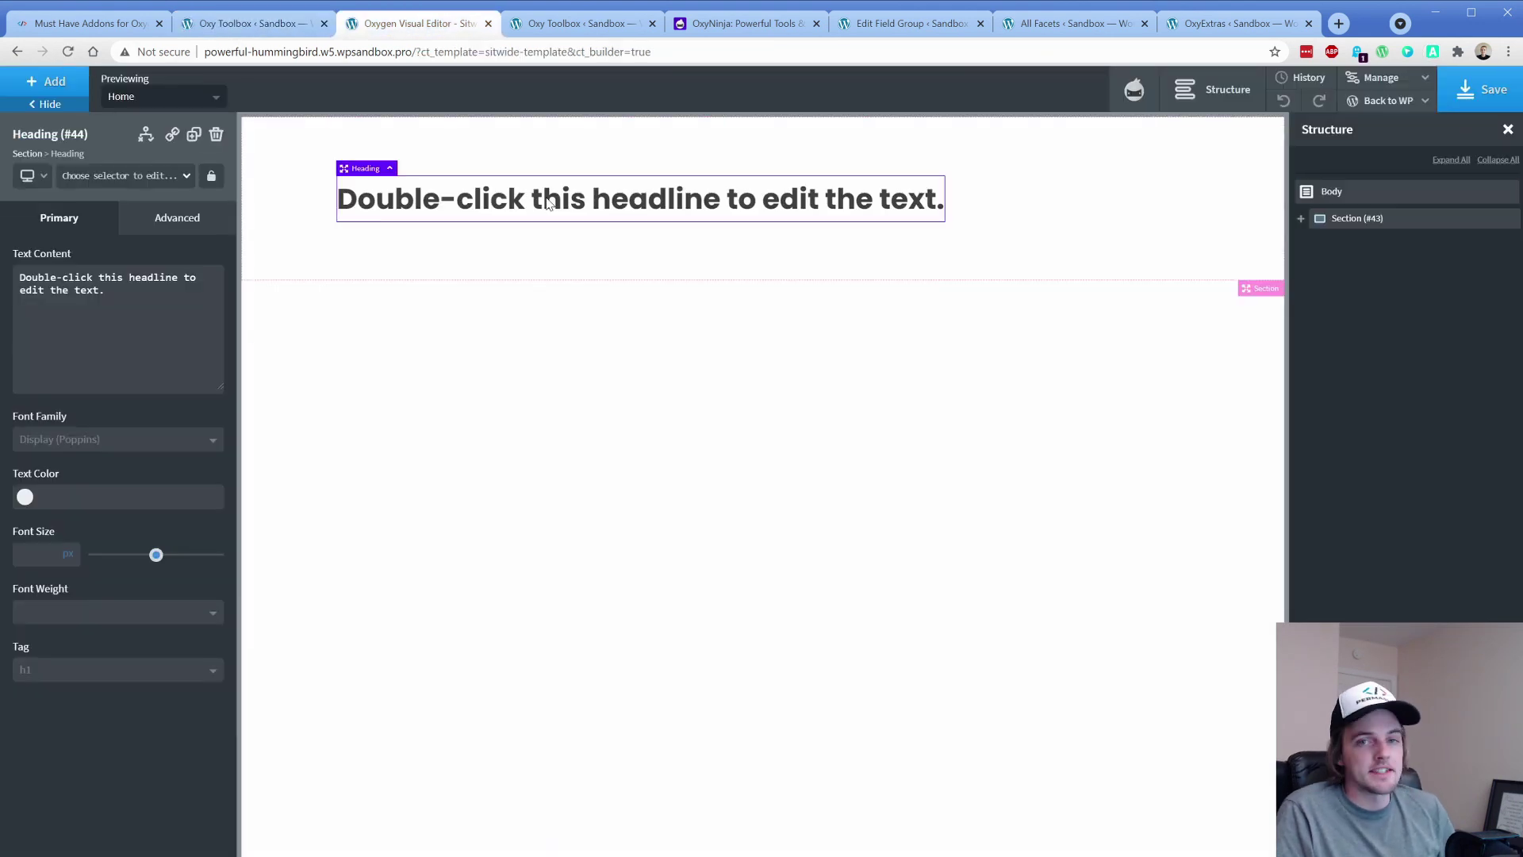
{"action": "left_click", "coordinate": [152, 300]}
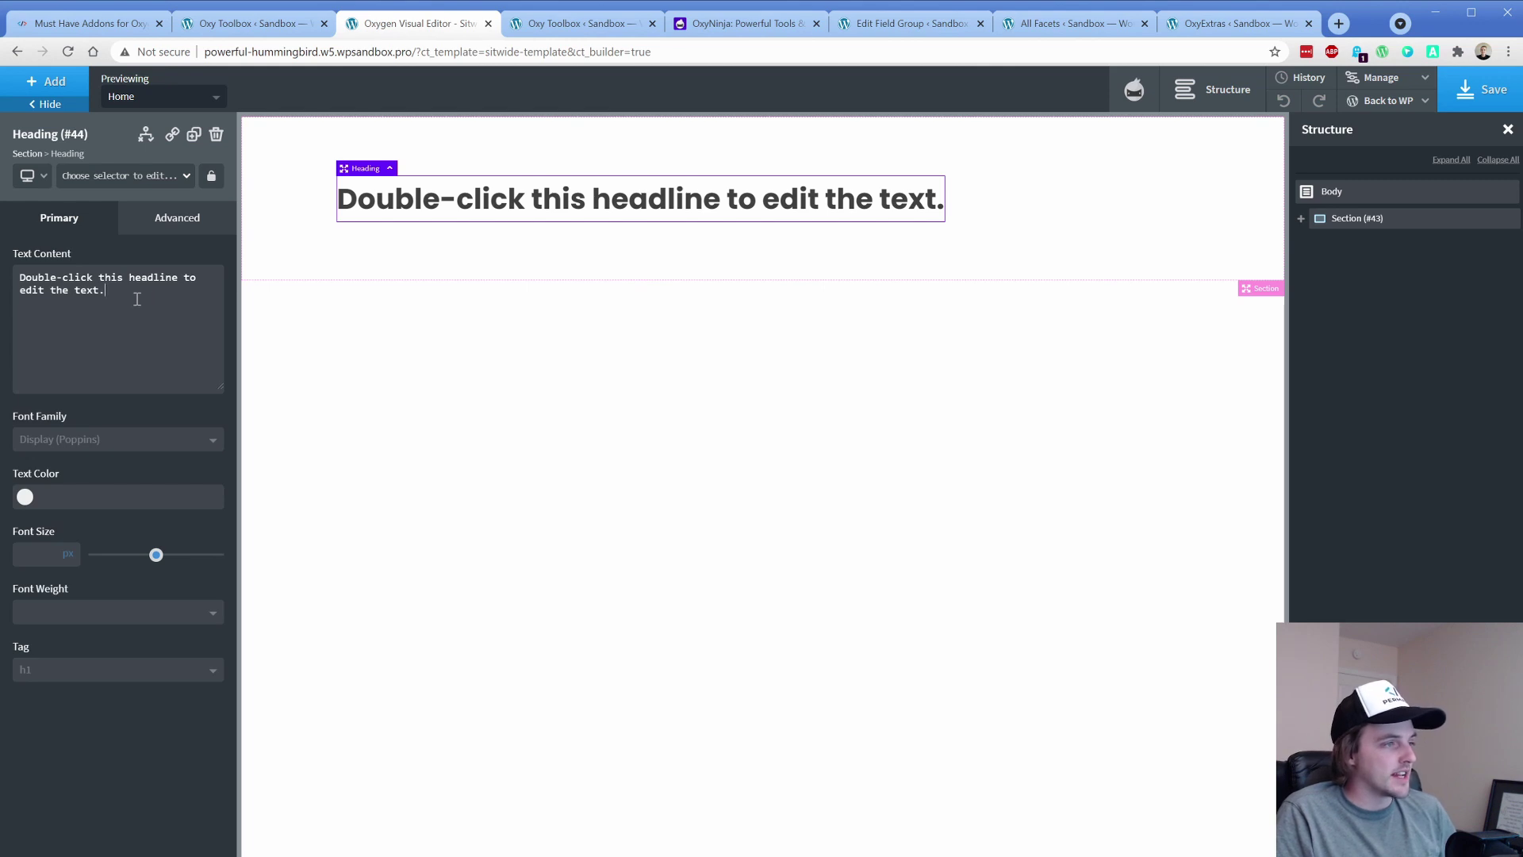
{"action": "left_click_drag", "start_coordinate": [136, 299], "coordinate": [86, 262]}
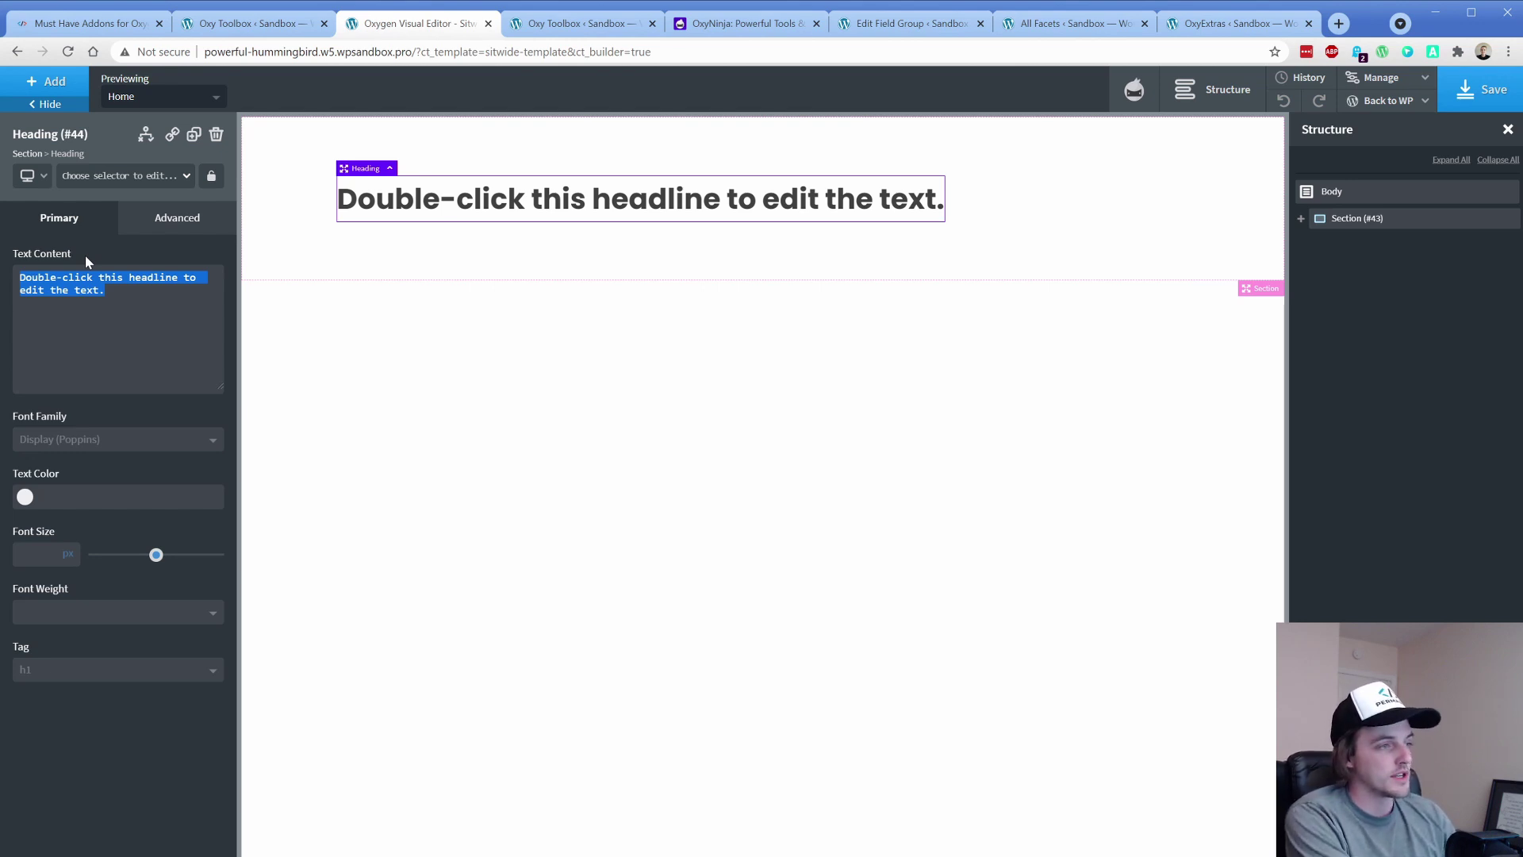
{"action": "type", "text": "T"}
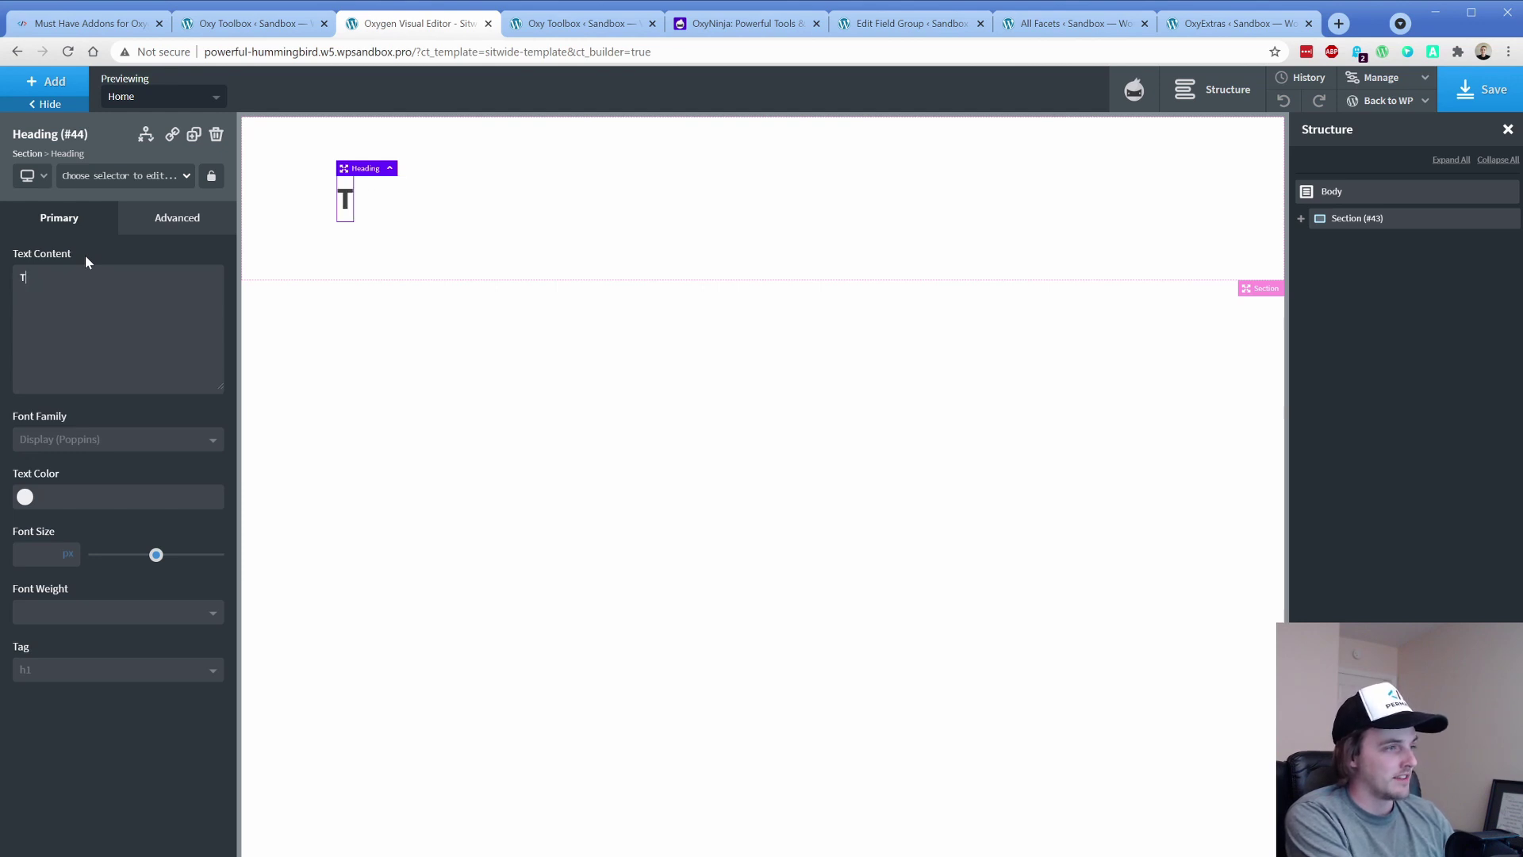
{"action": "type", "text": "his works great."}
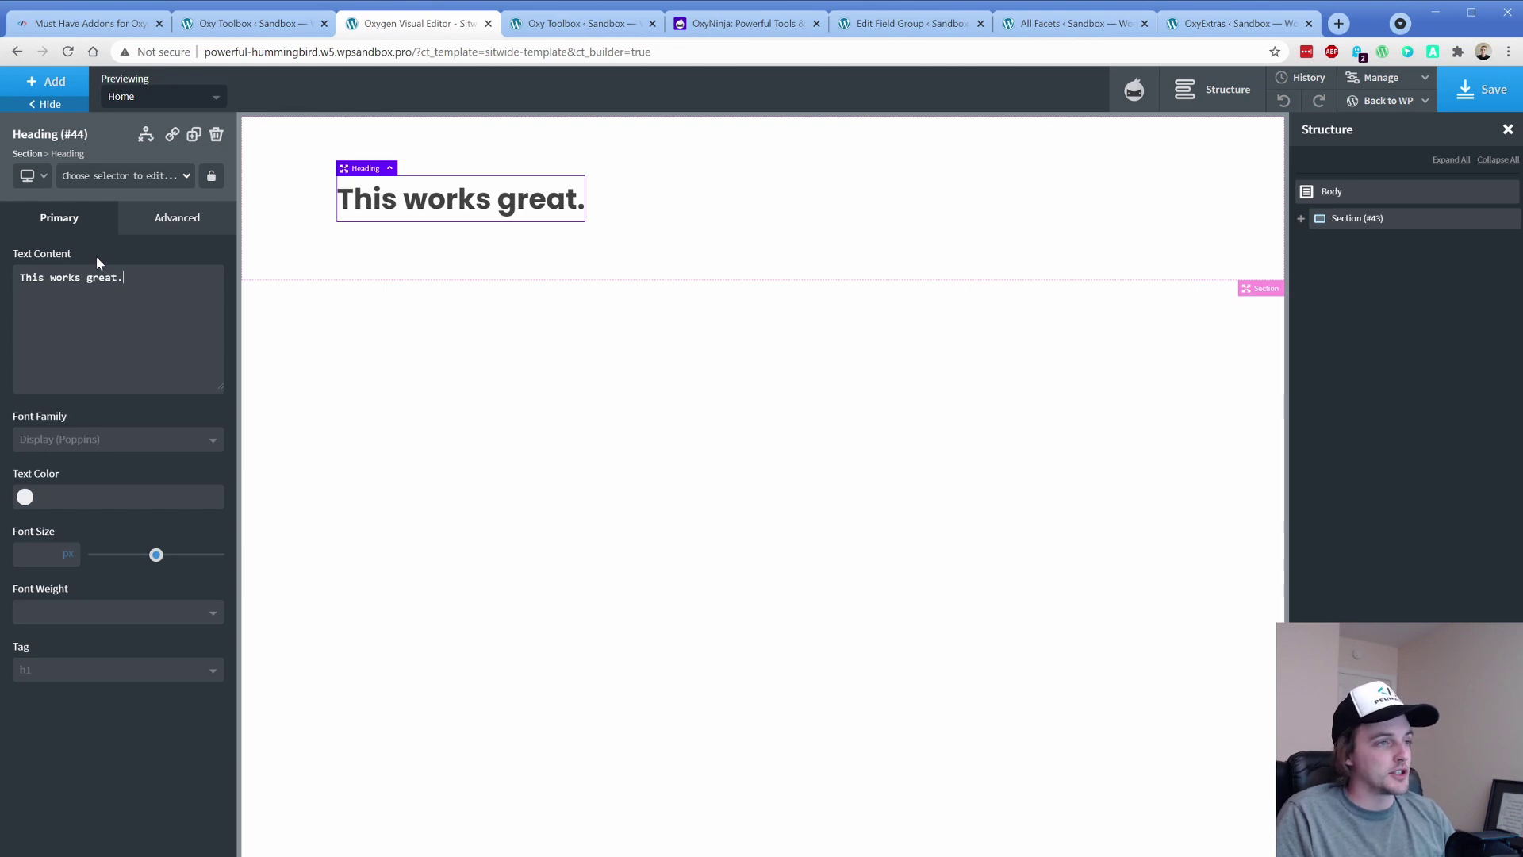
Look at the OxyNinja website, return to the Oxygen editor and insert Header 13 - Mega Menu Full Width Shop from the Core design set.
{"action": "key", "text": "ctrl+5"}
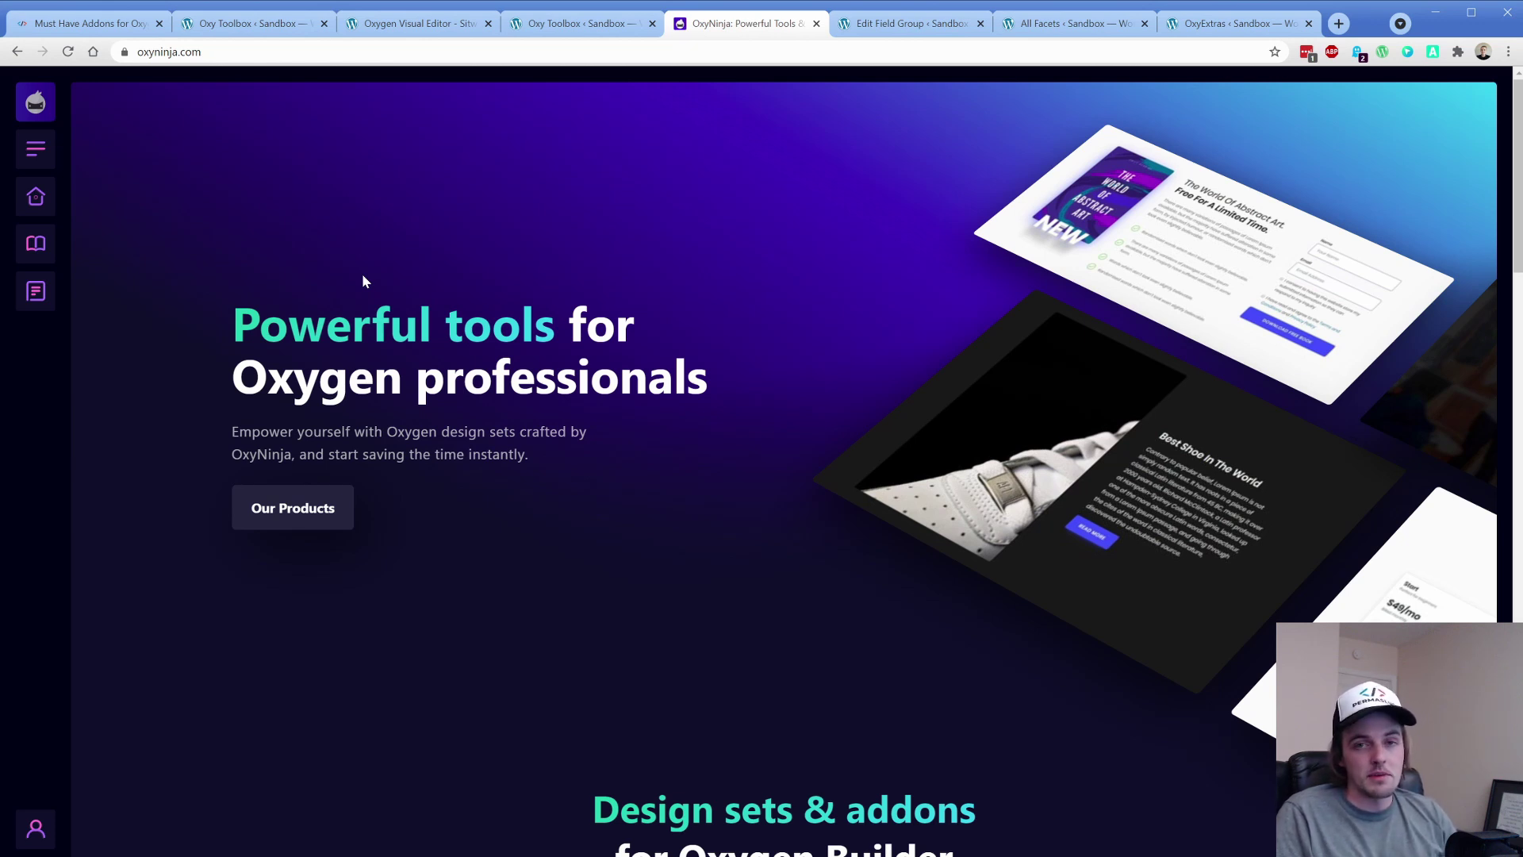
{"action": "left_click", "coordinate": [392, 31]}
{"action": "left_click", "coordinate": [53, 86]}
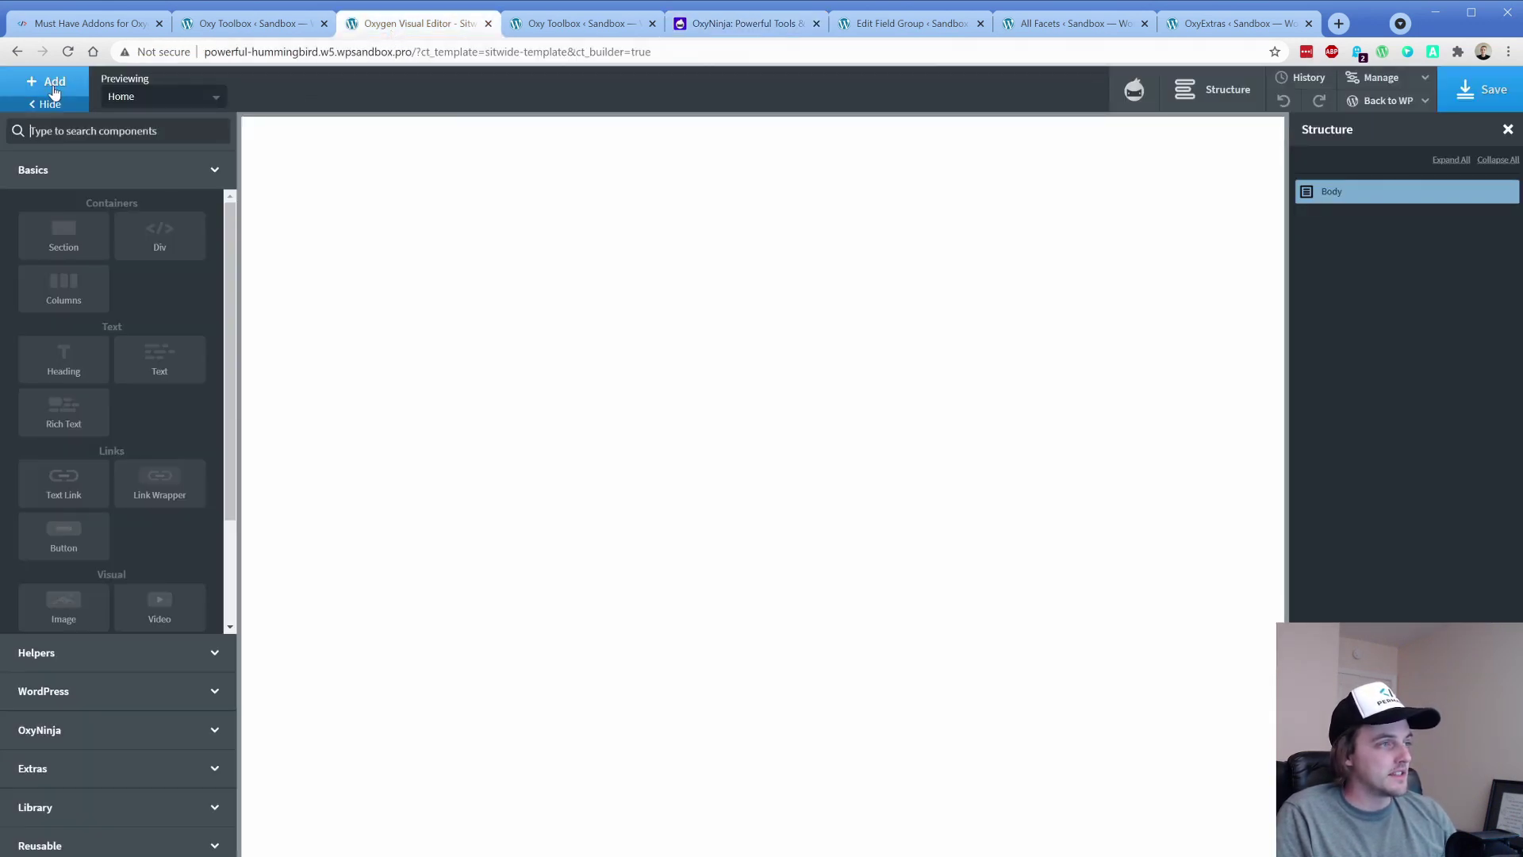
{"action": "left_click", "coordinate": [85, 807]}
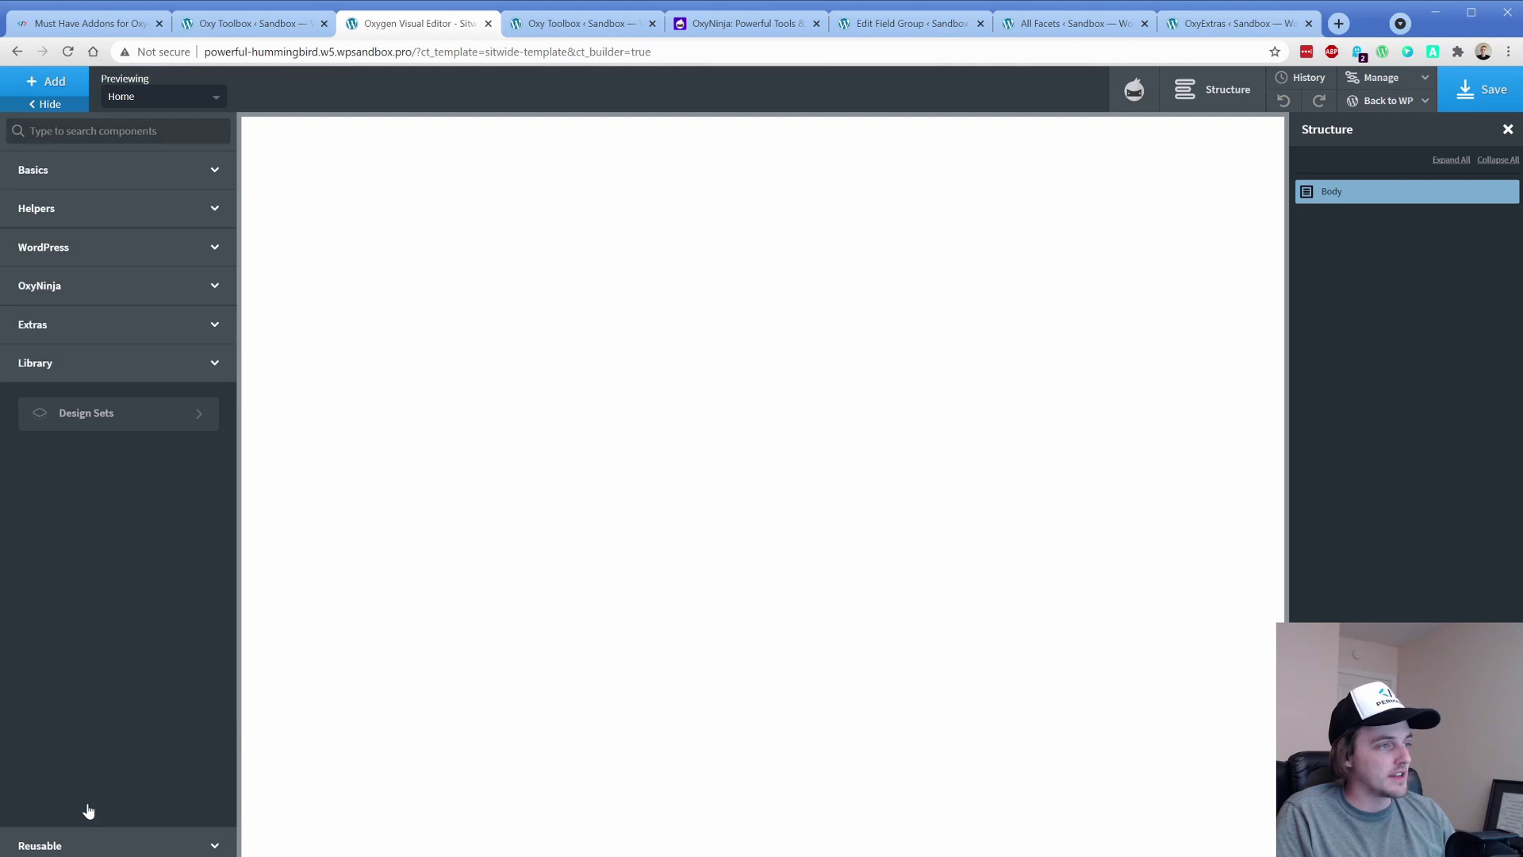
{"action": "left_click", "coordinate": [135, 414]}
{"action": "scroll", "coordinate": [116, 611], "scroll_direction": "down", "scroll_amount": 2}
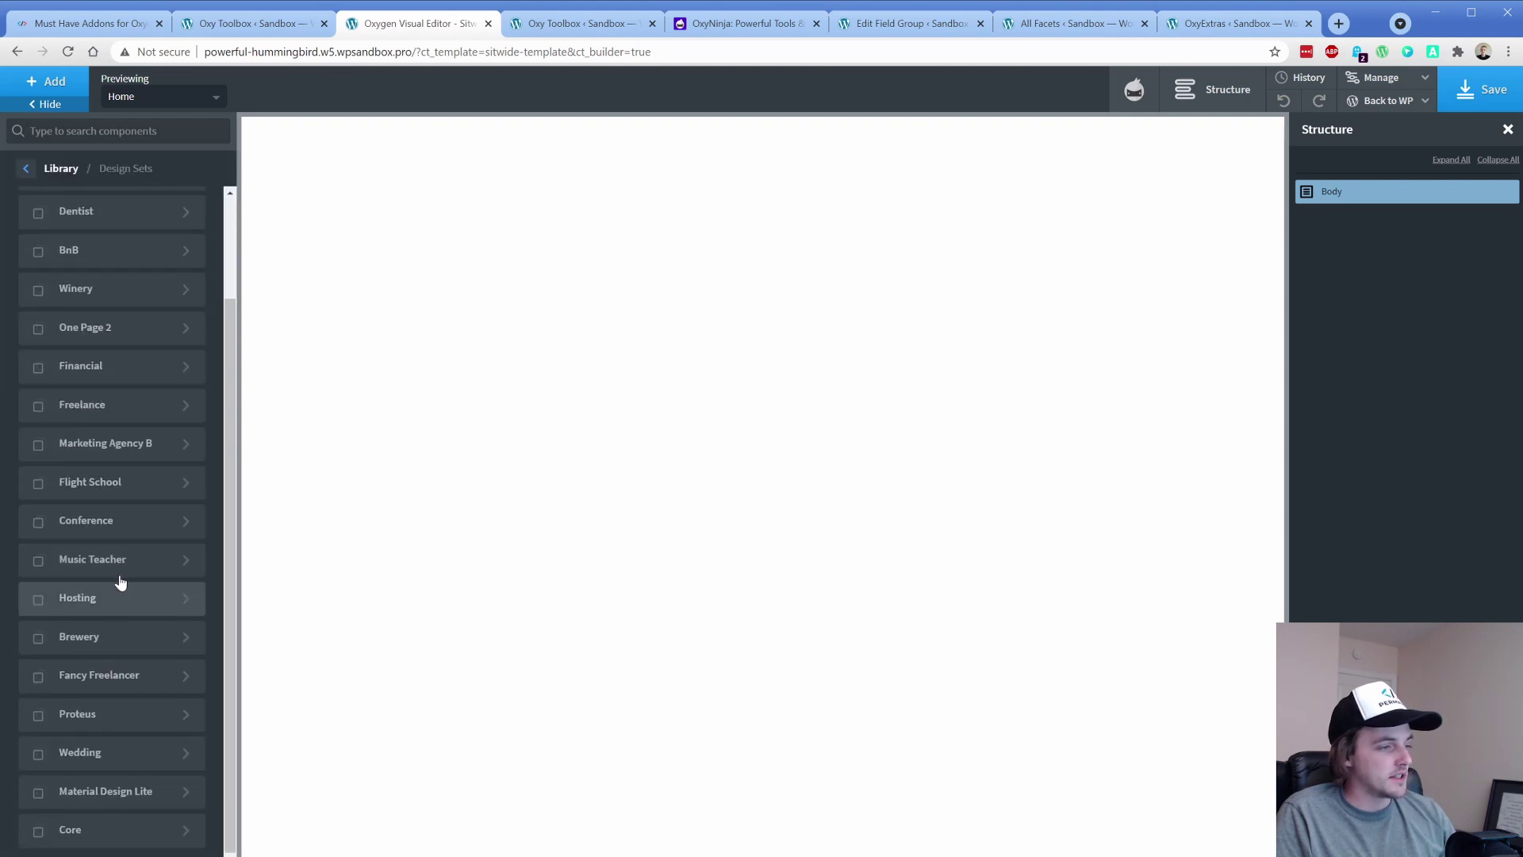
{"action": "left_click", "coordinate": [122, 831]}
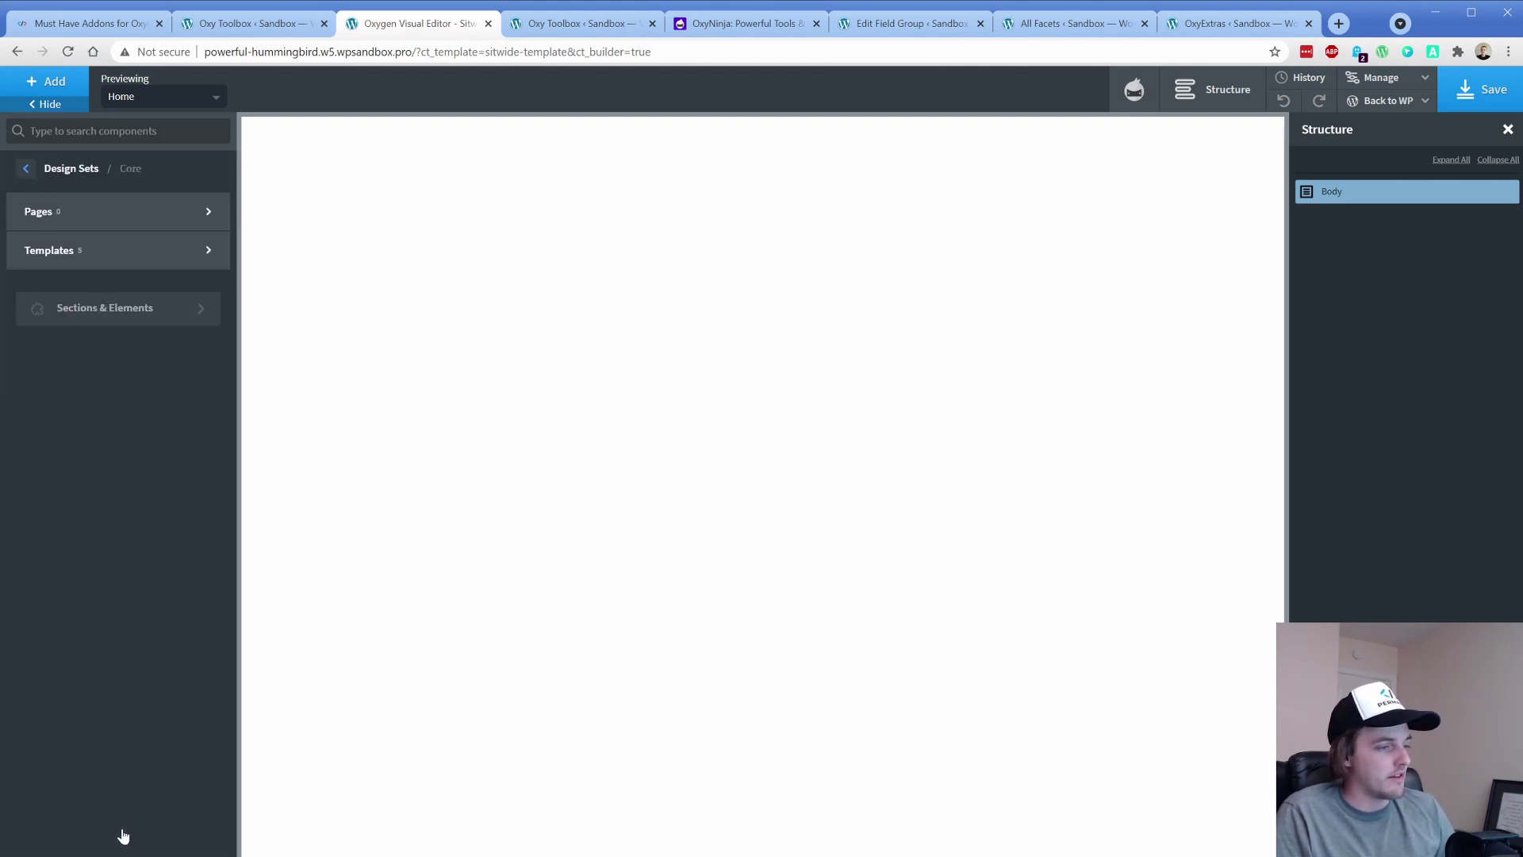
{"action": "left_click", "coordinate": [157, 325]}
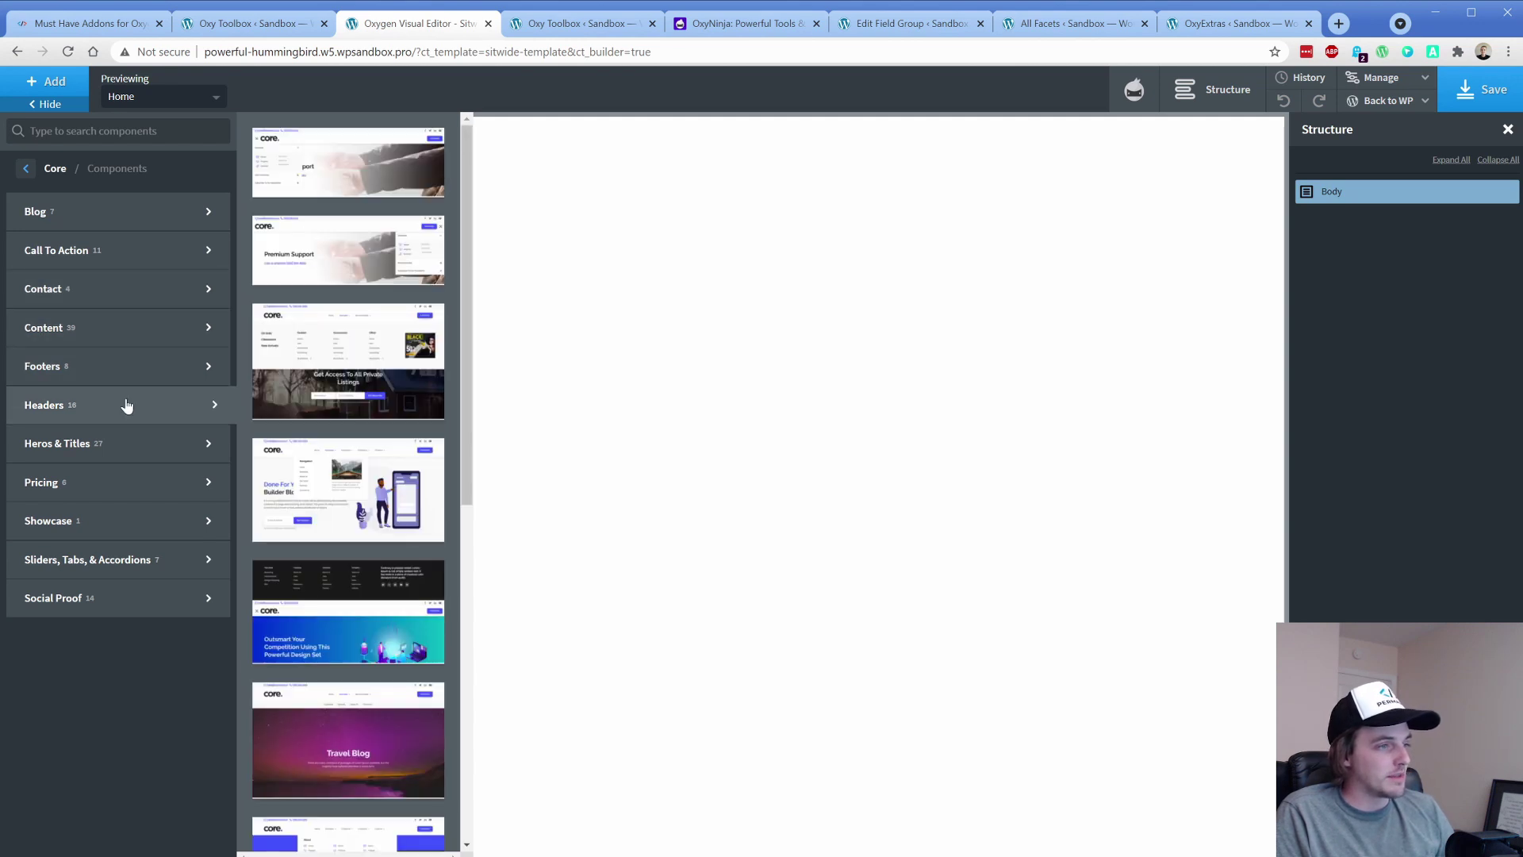
{"action": "left_click", "coordinate": [323, 358]}
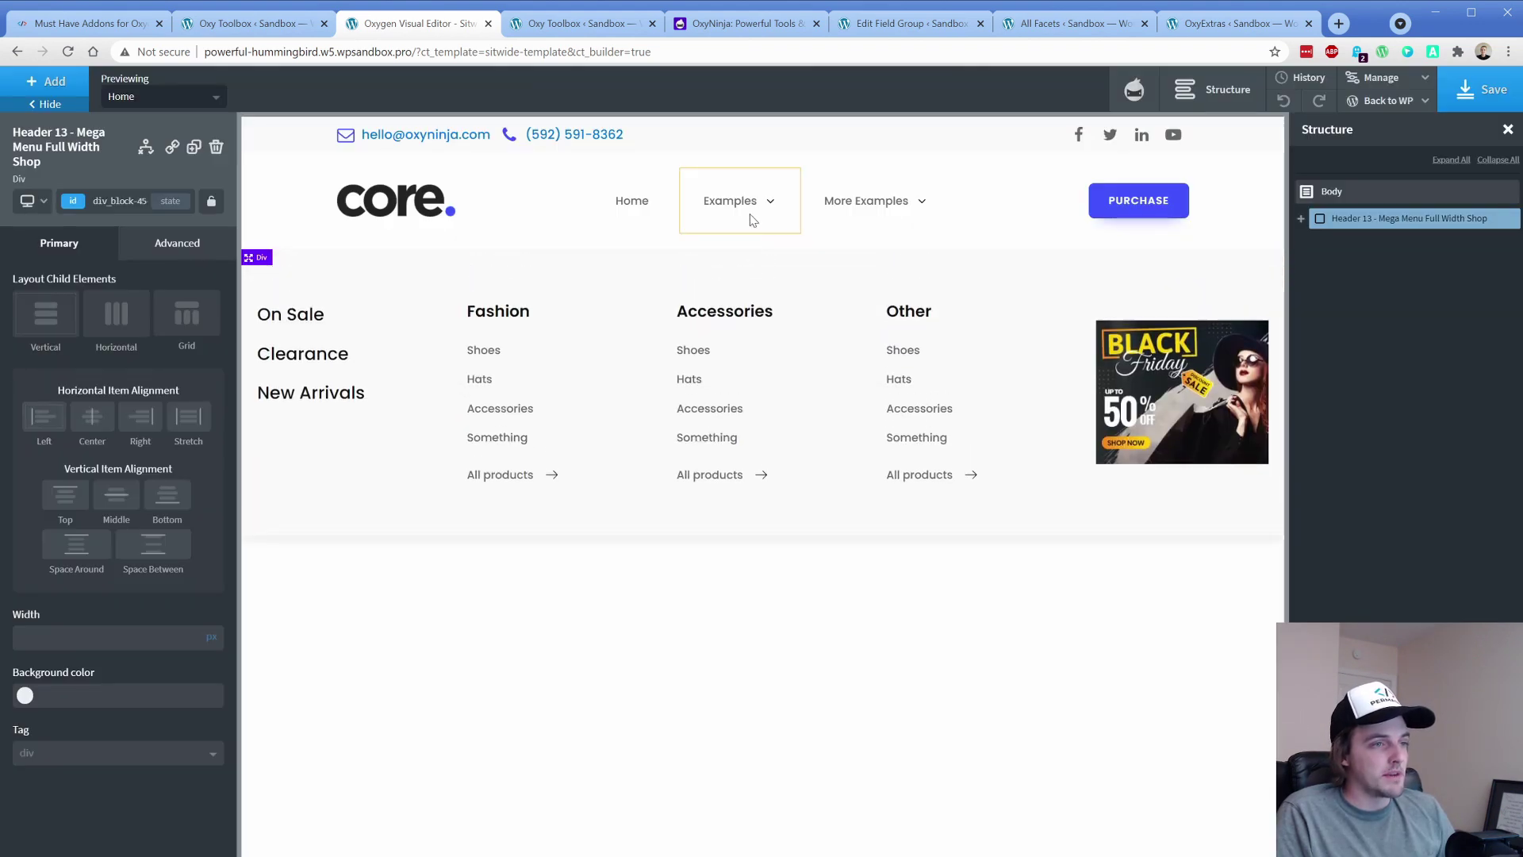
Preview the Examples and More Examples mega menus and examine the header's Shoes link, column and menu link elements.
{"action": "mouse_move", "coordinate": [865, 221]}
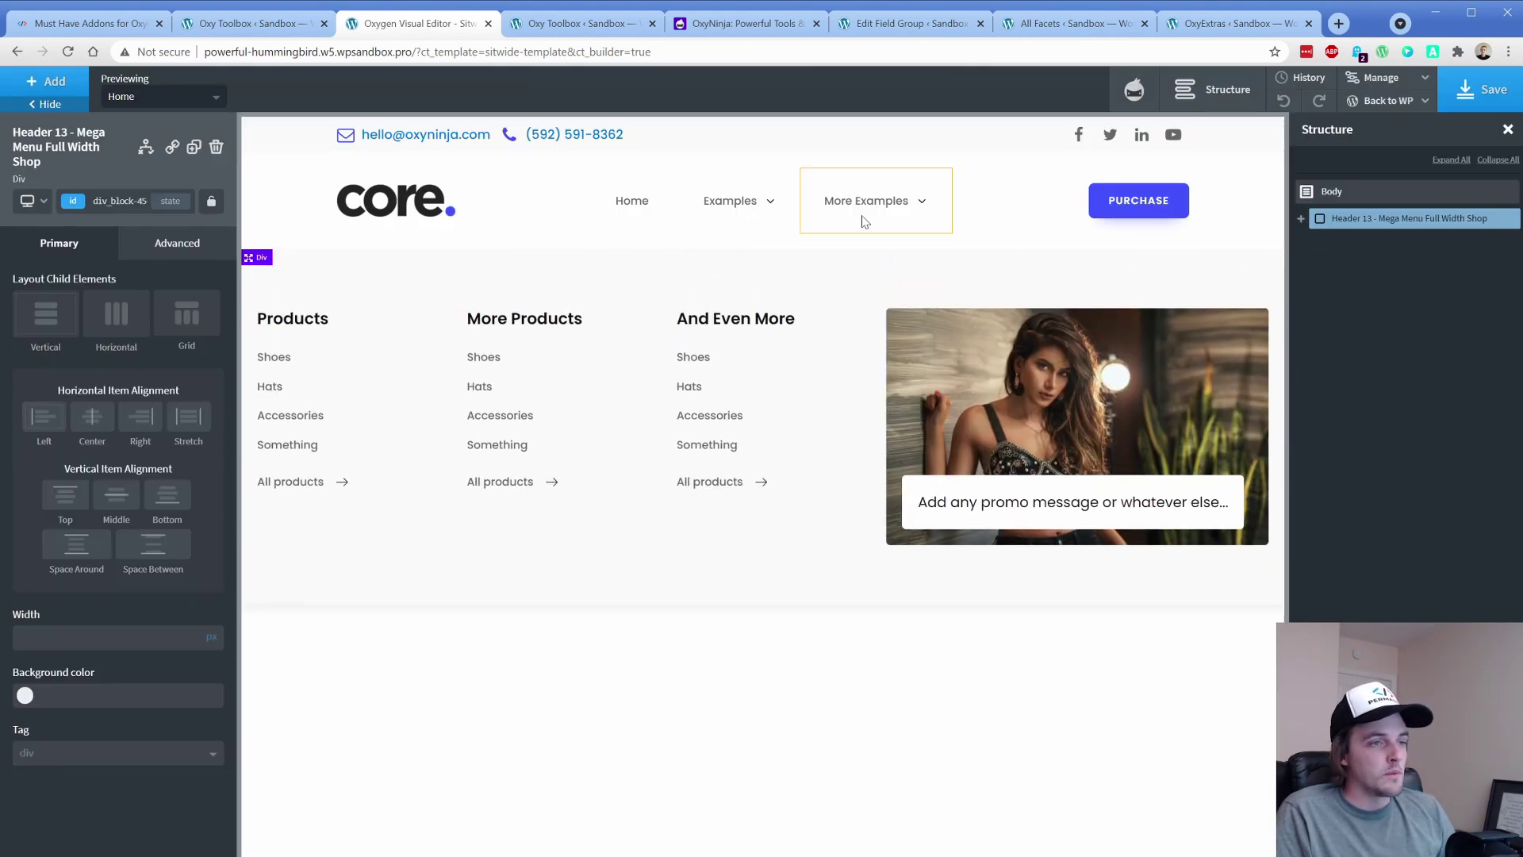
{"action": "mouse_move", "coordinate": [740, 208]}
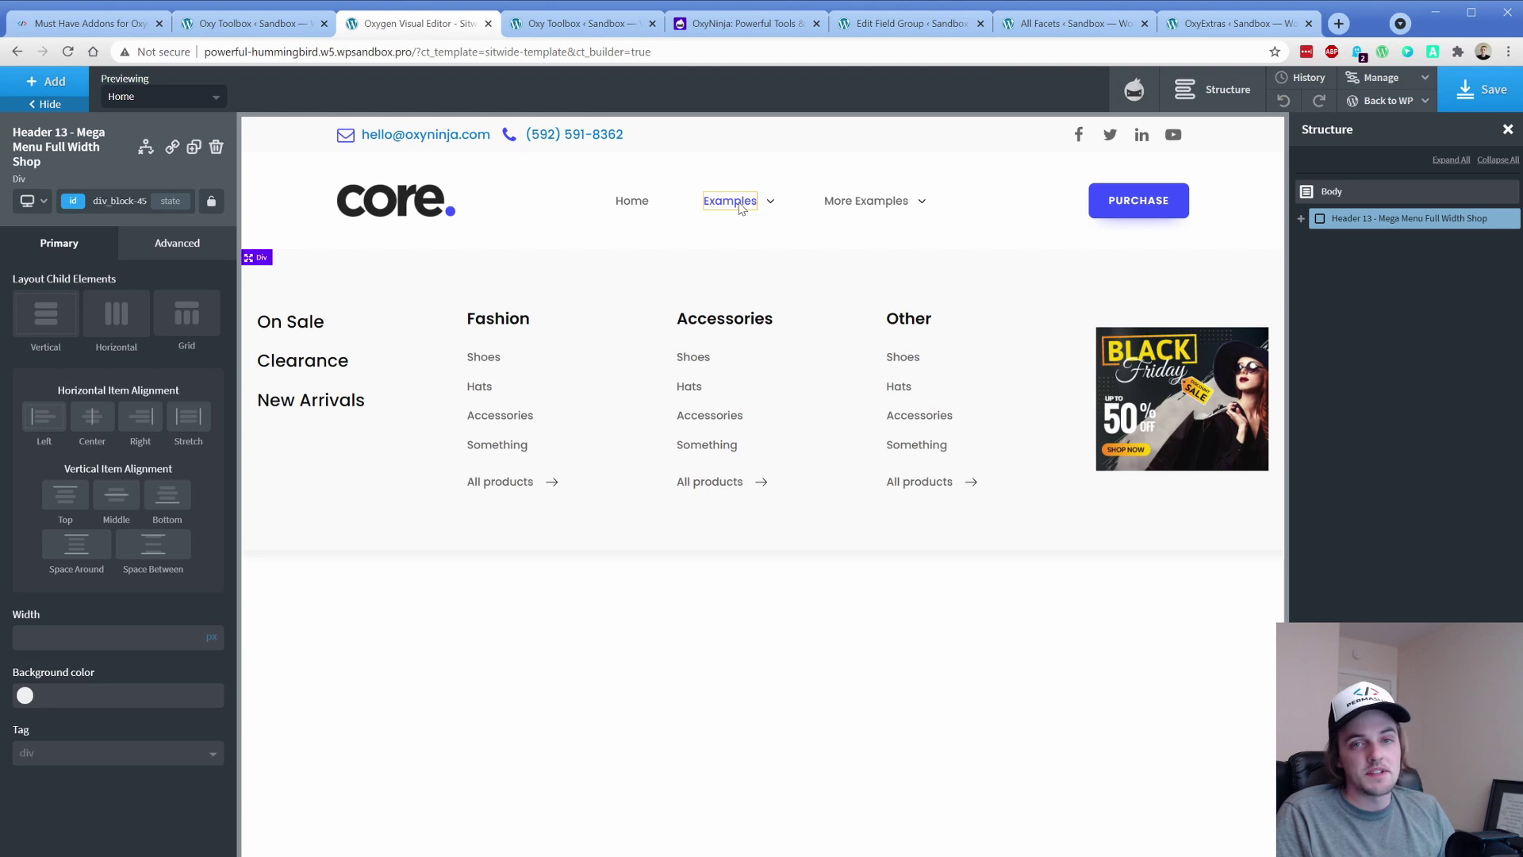
{"action": "left_click", "coordinate": [492, 361]}
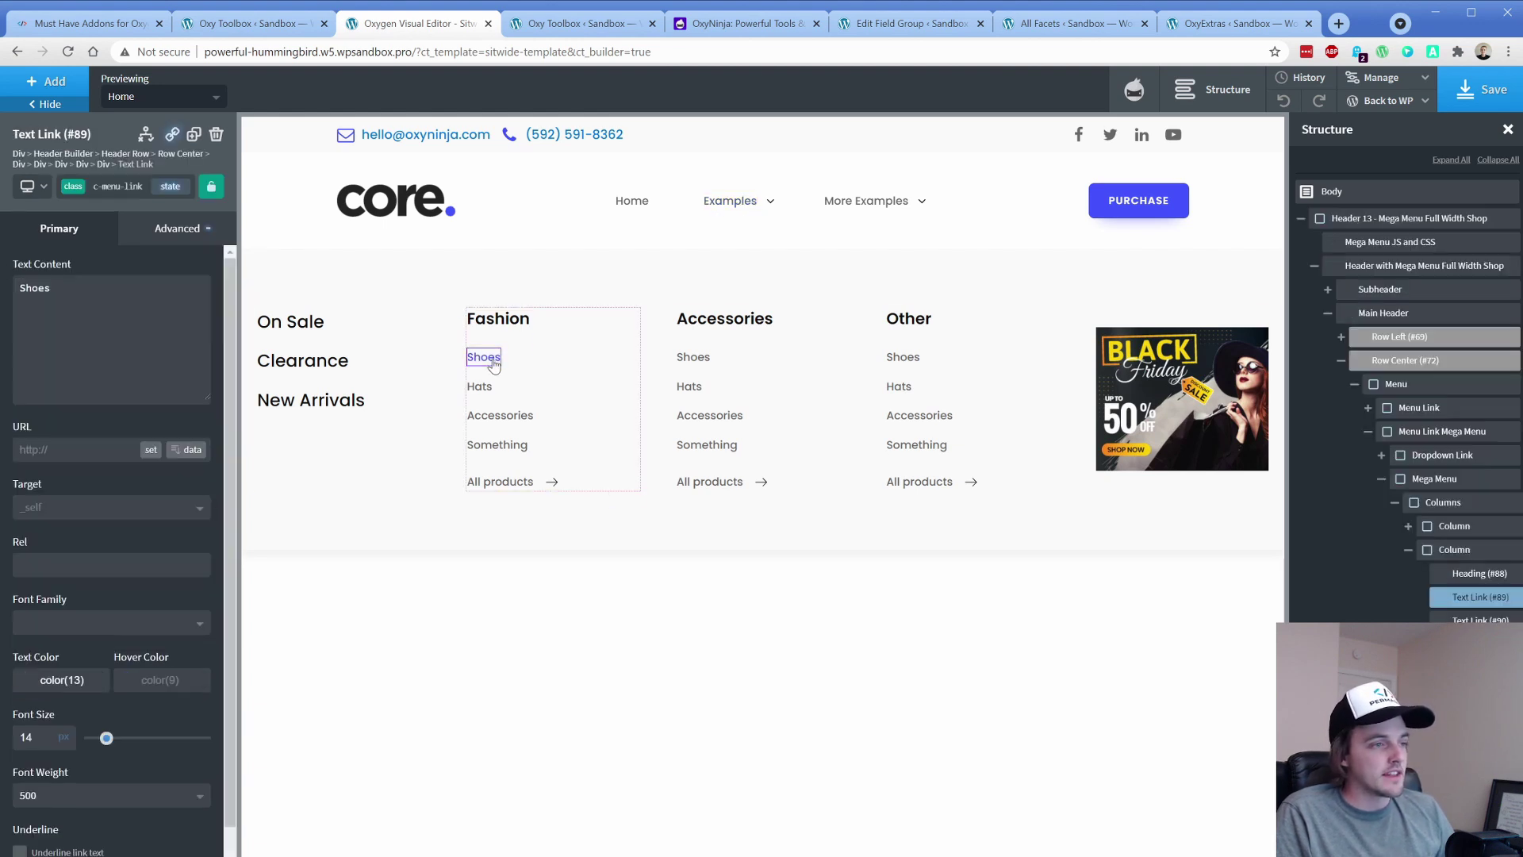
{"action": "mouse_move", "coordinate": [738, 204]}
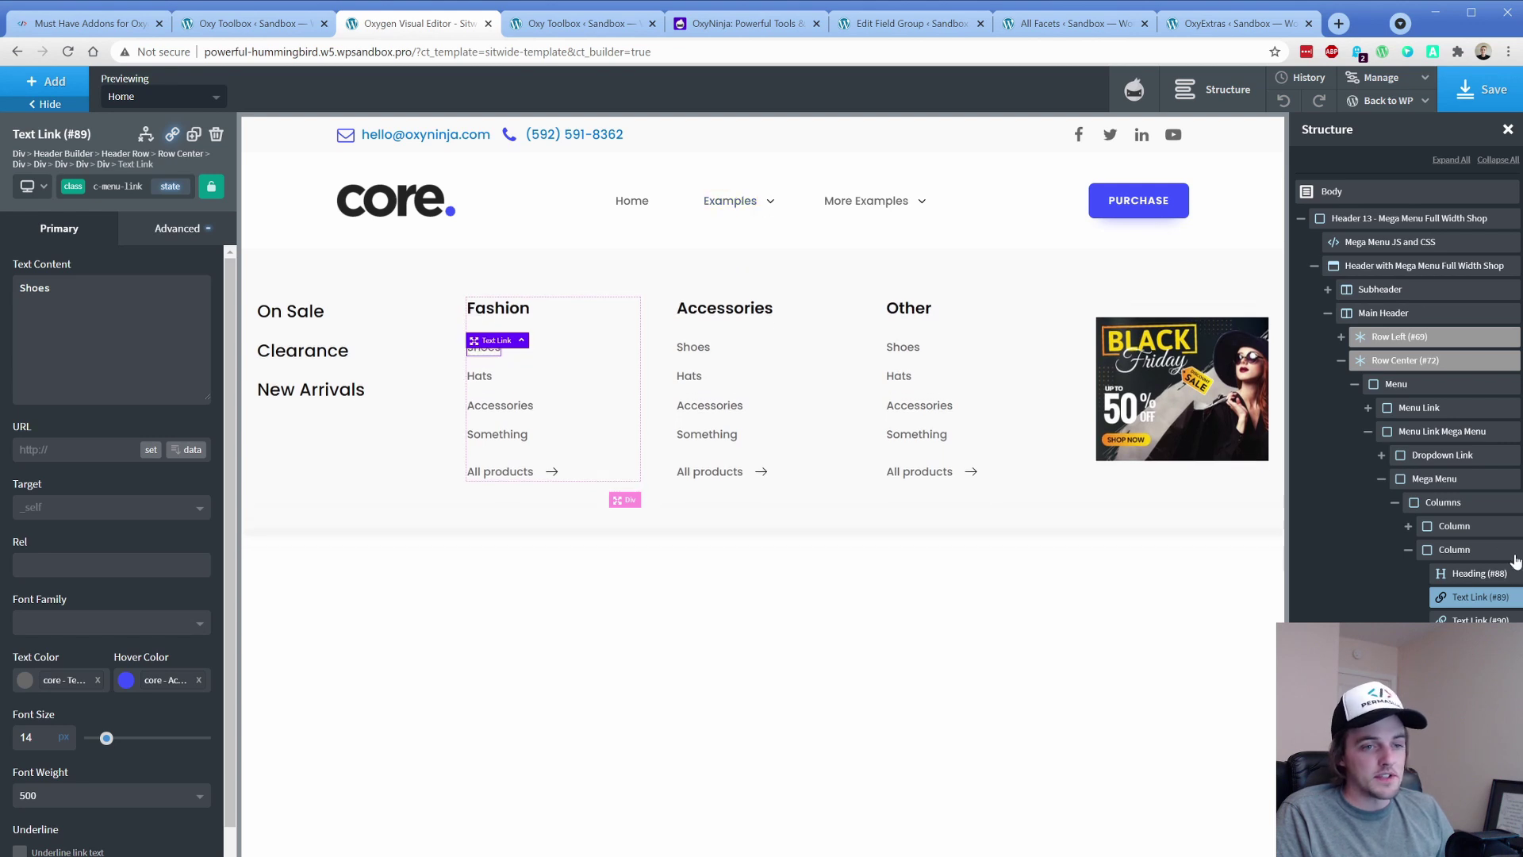
{"action": "left_click", "coordinate": [1452, 526]}
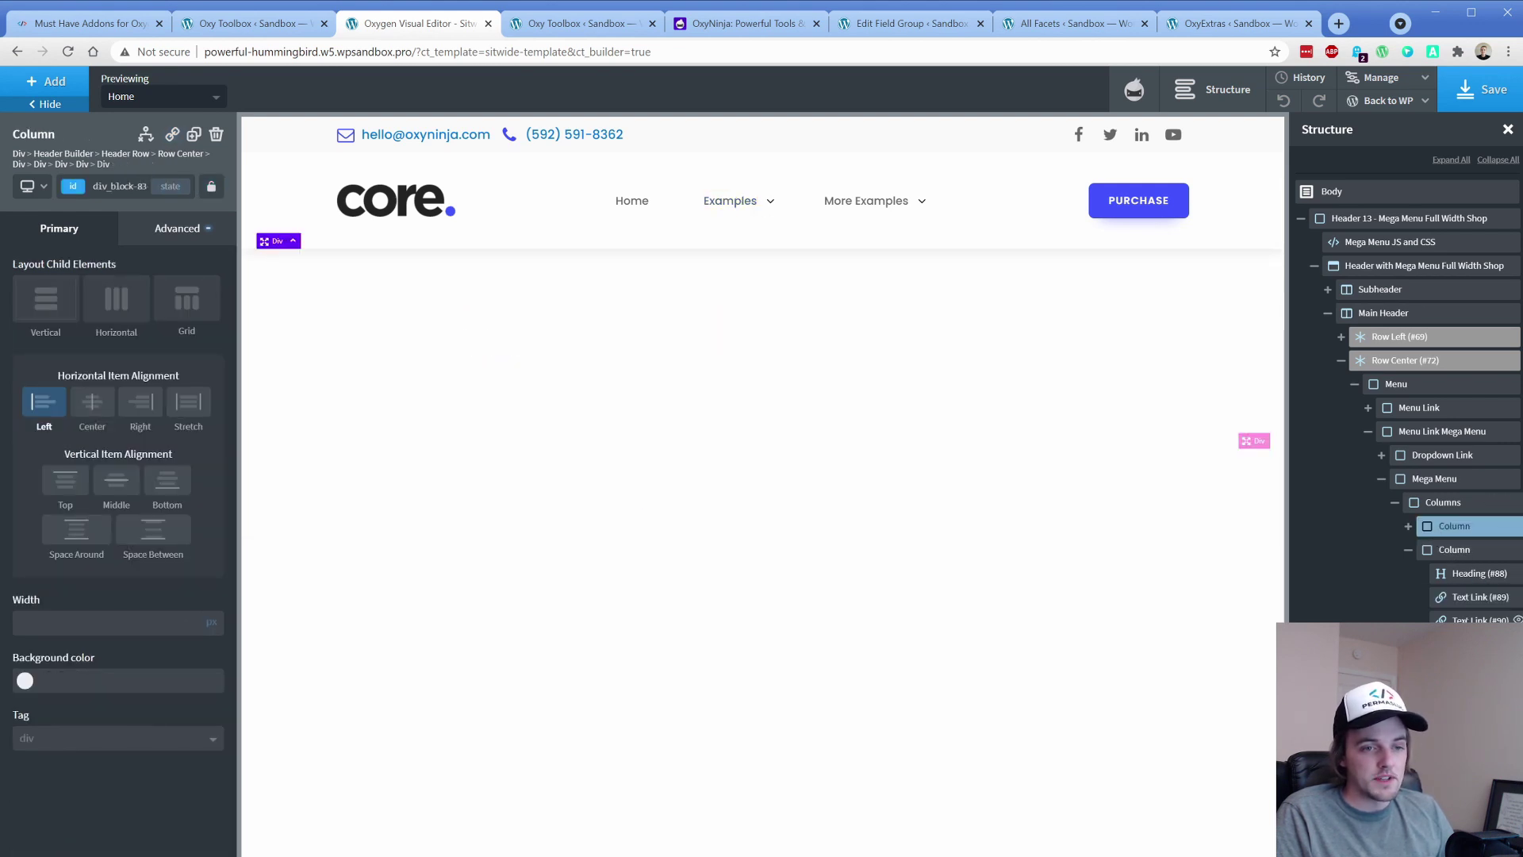
{"action": "left_click", "coordinate": [1476, 618]}
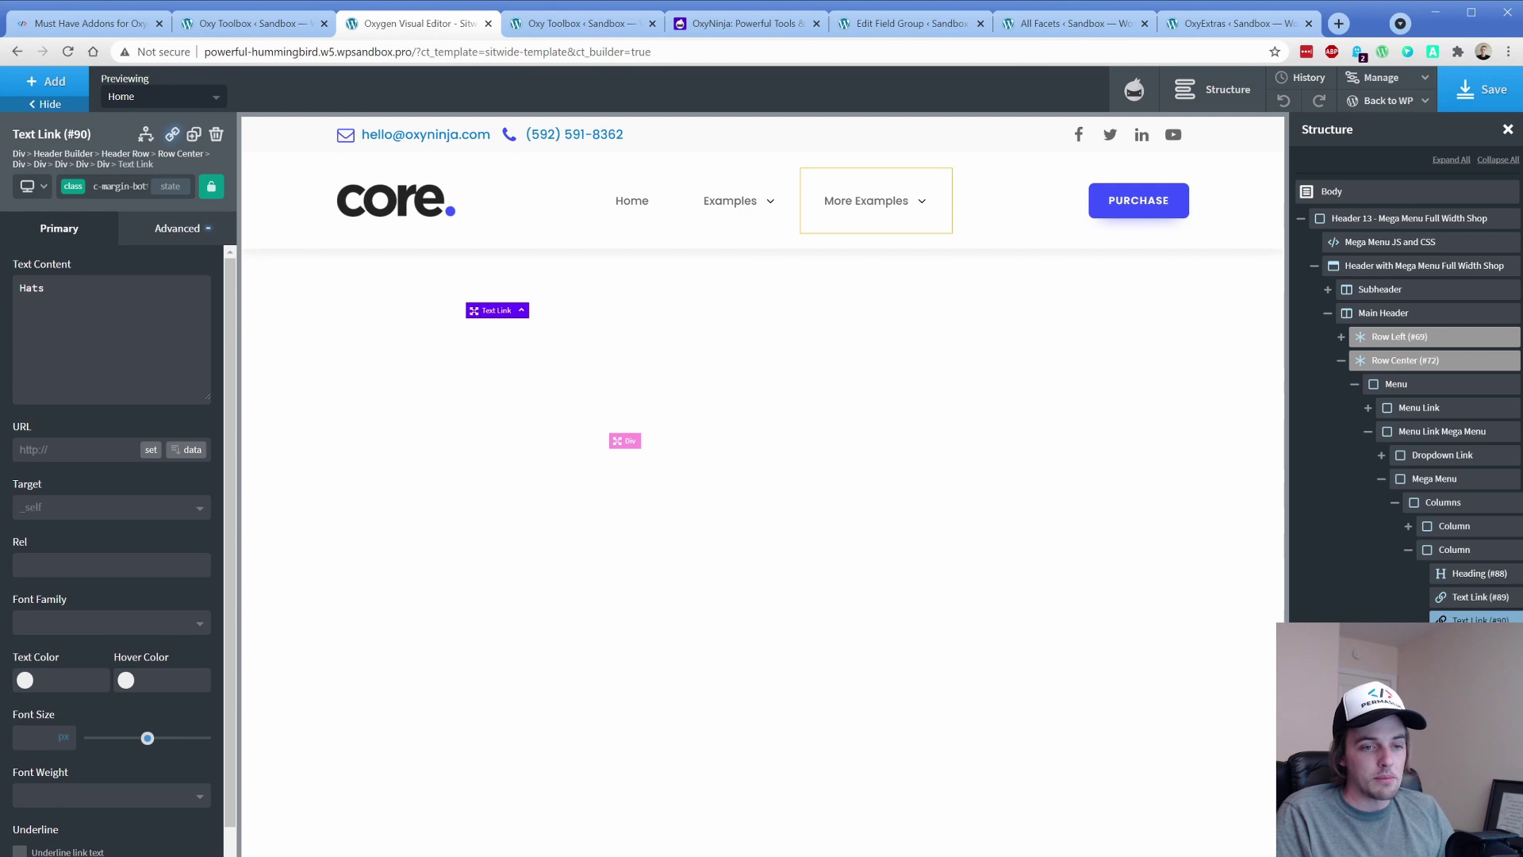
{"action": "left_click", "coordinate": [1419, 408]}
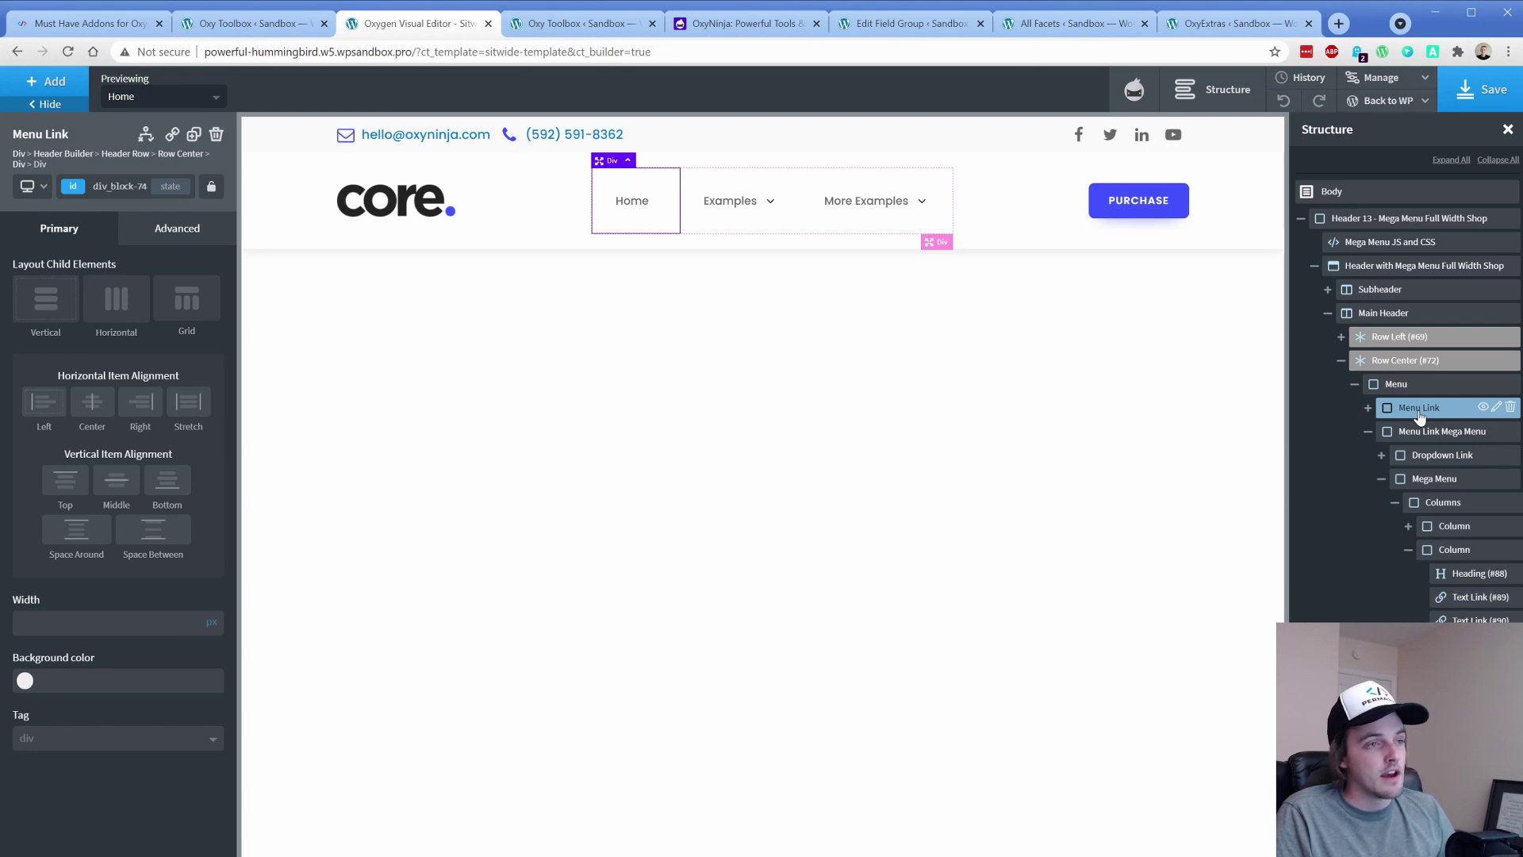
Select the Hats link in the Accessories column of the Examples mega menu and lock its ID selector.
{"action": "mouse_move", "coordinate": [873, 200]}
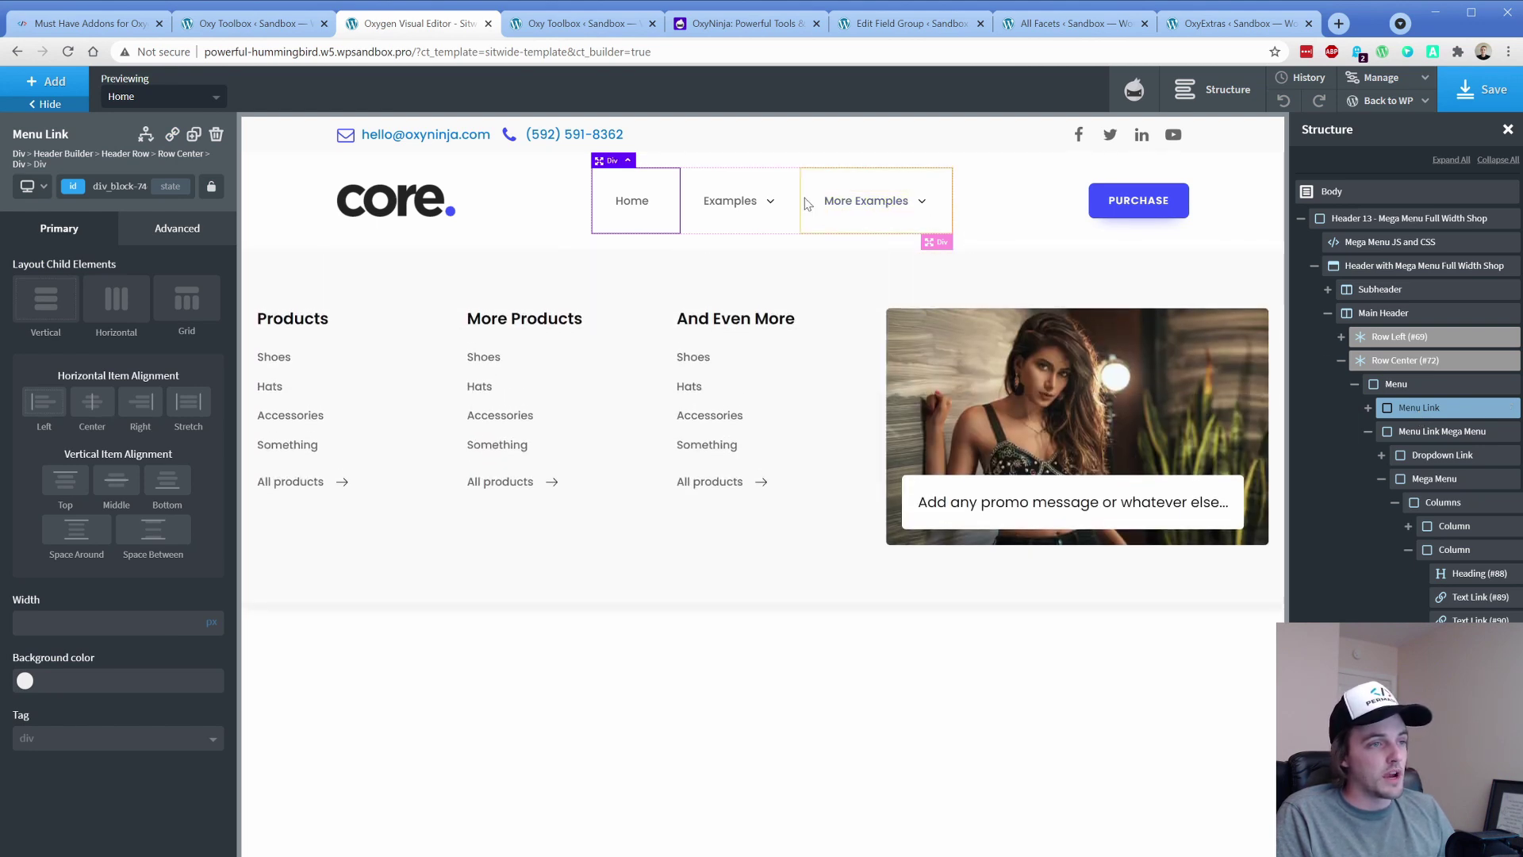
{"action": "left_click", "coordinate": [726, 200]}
{"action": "left_click", "coordinate": [689, 386]}
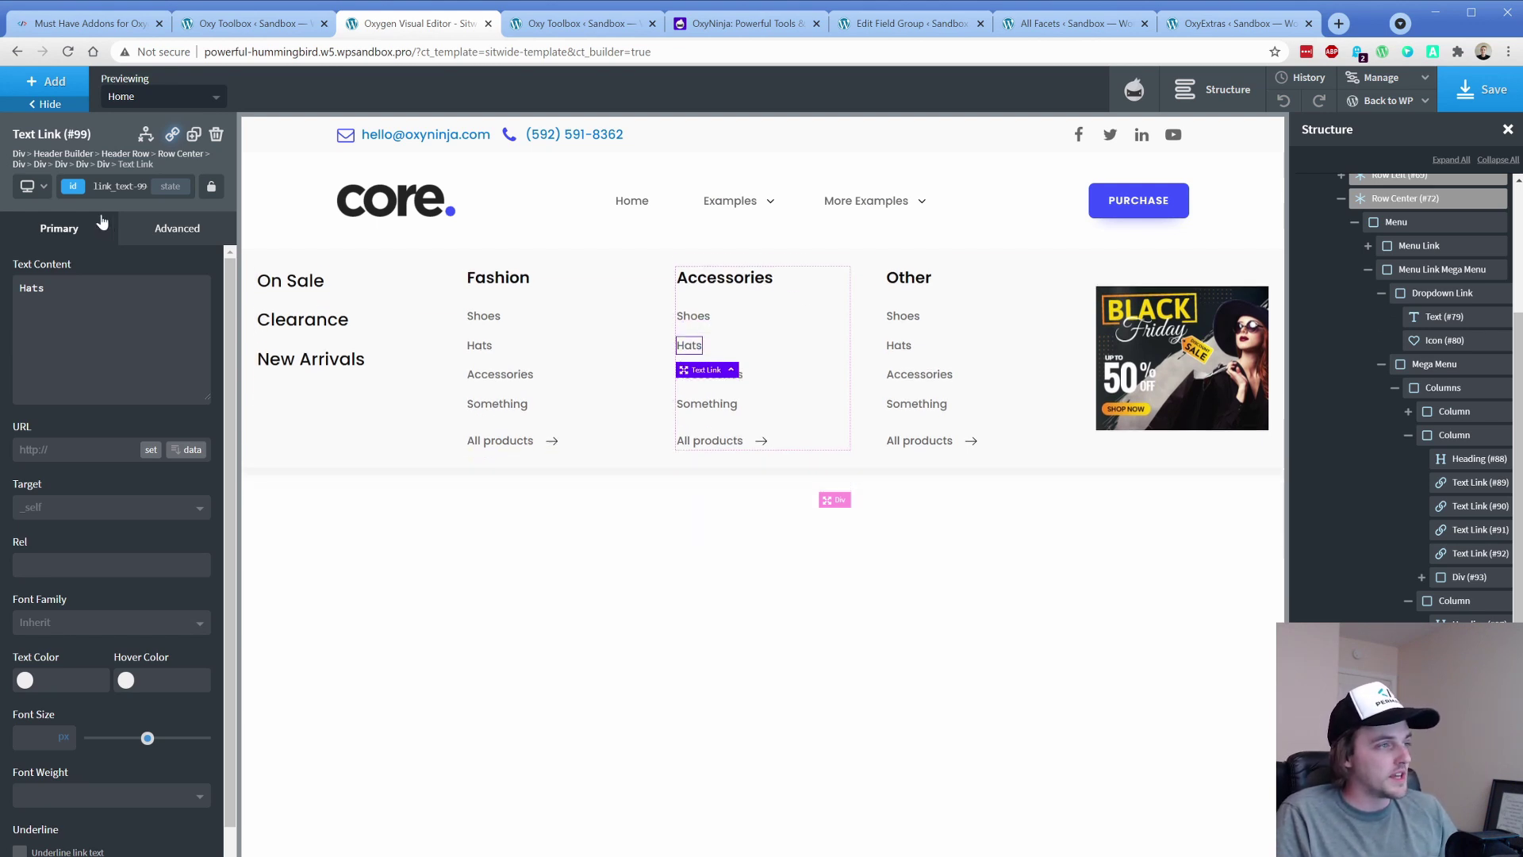
{"action": "left_click", "coordinate": [119, 186]}
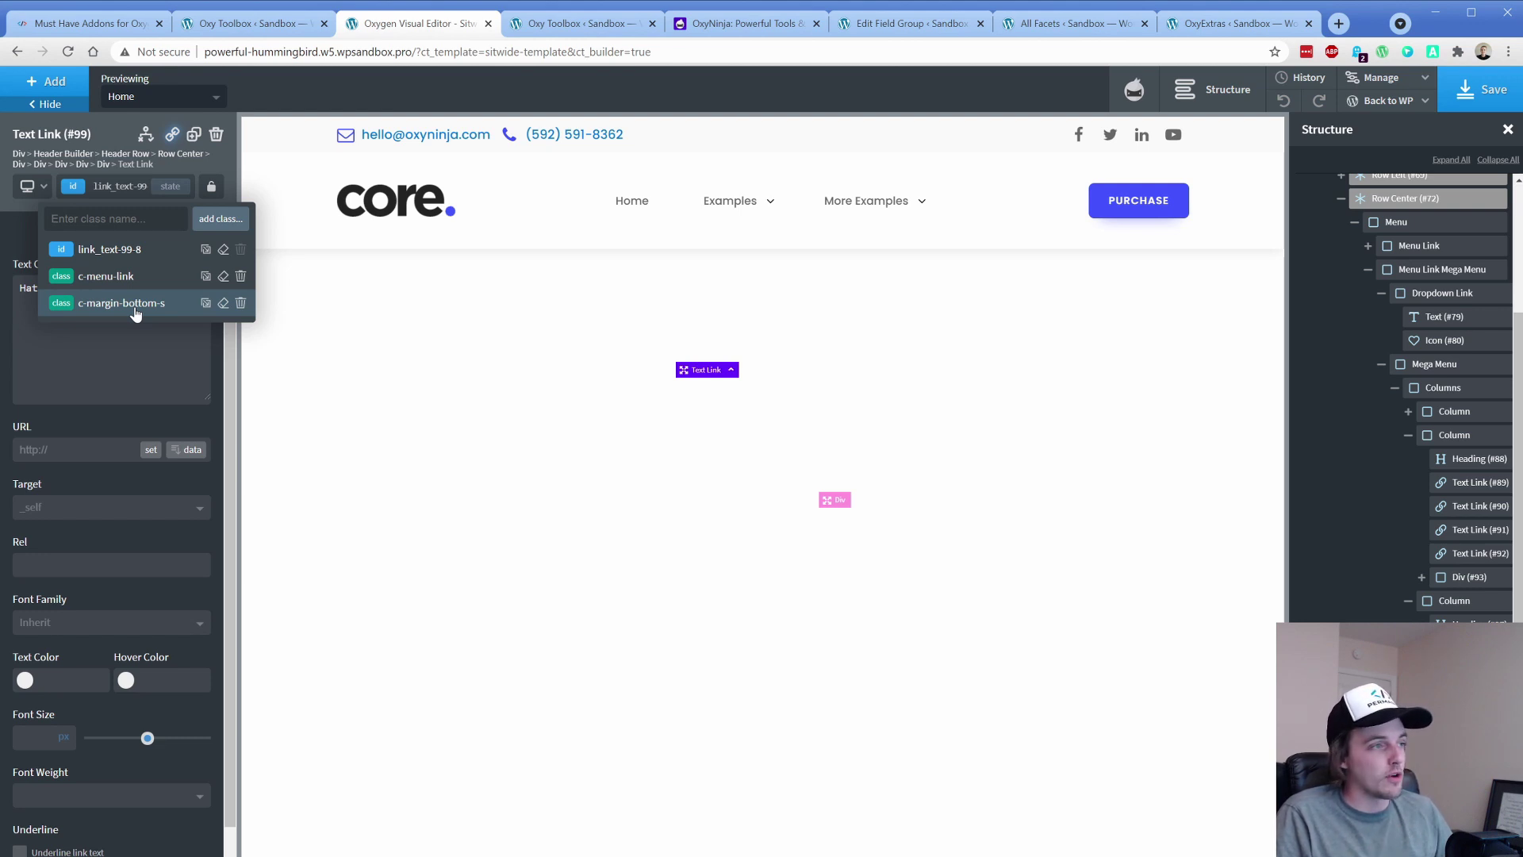
{"action": "left_click", "coordinate": [212, 190]}
Examine the ID and the classes assigned to the Hats text link.
{"action": "left_click", "coordinate": [71, 192]}
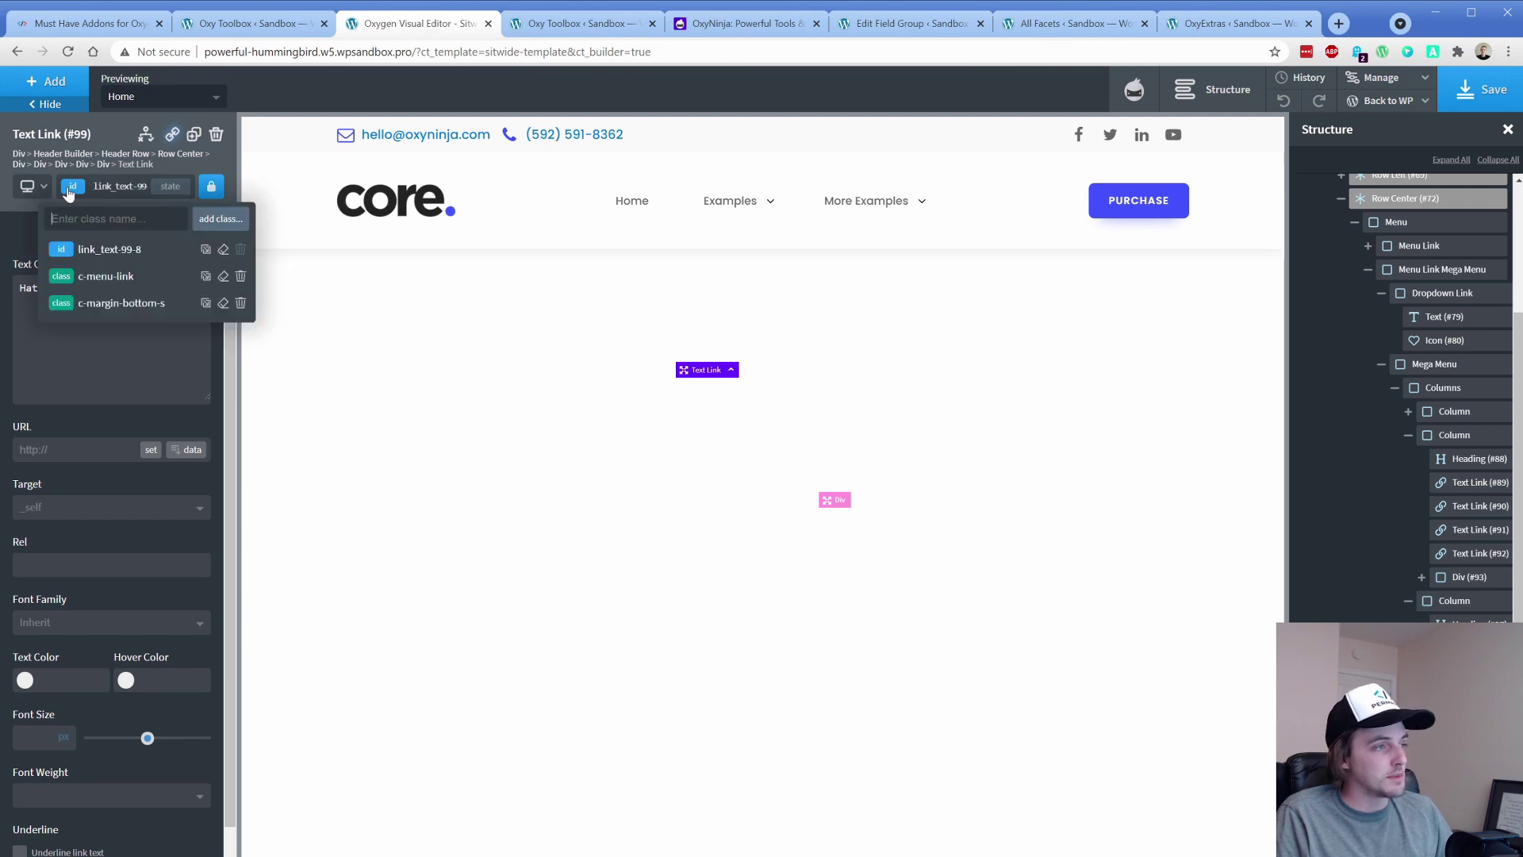
{"action": "left_click", "coordinate": [72, 195]}
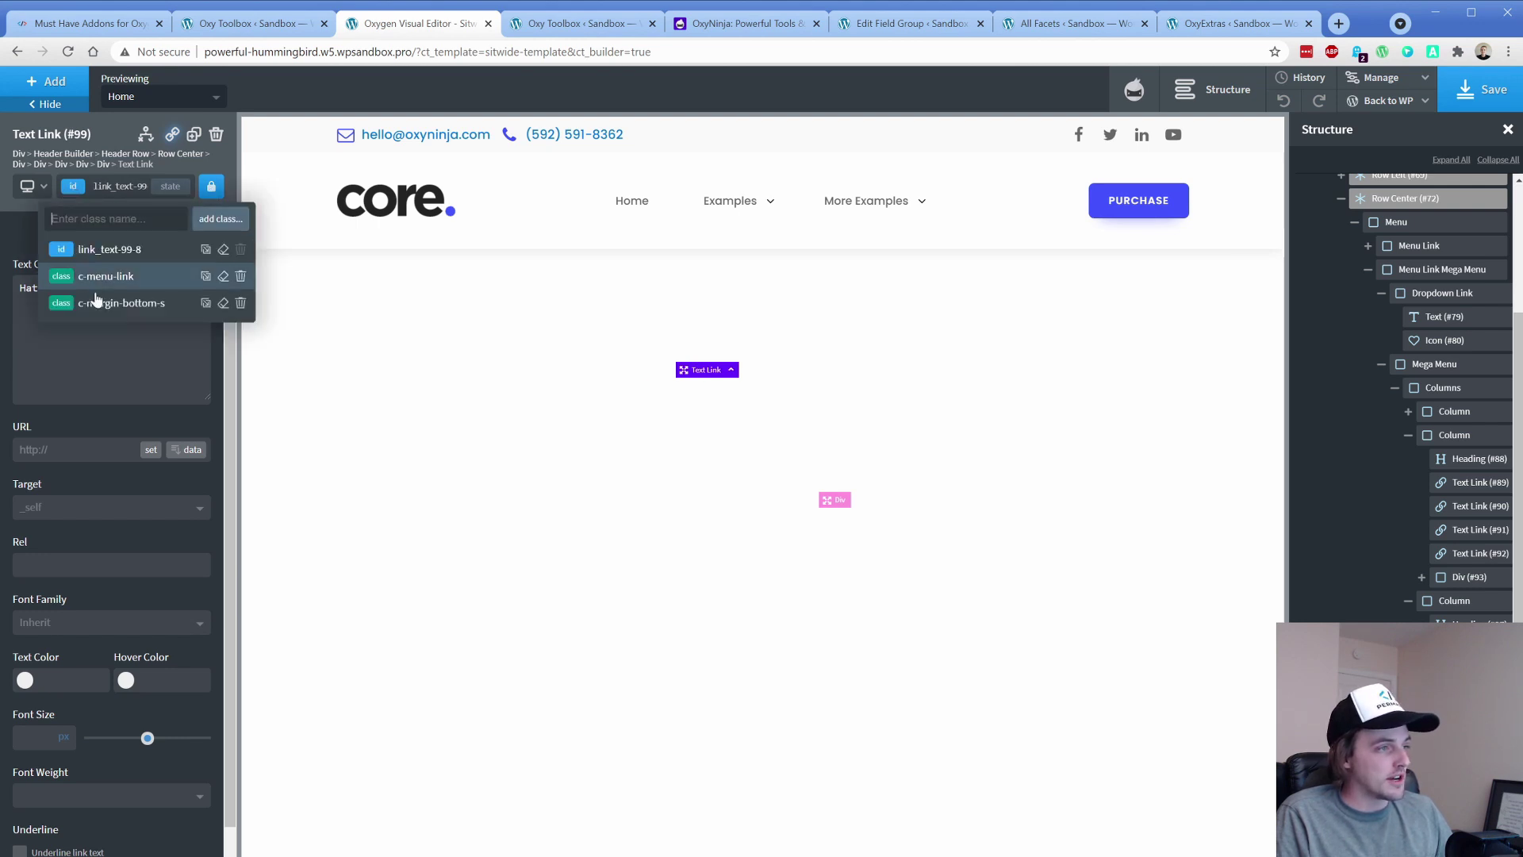
{"action": "left_click", "coordinate": [72, 194]}
{"action": "left_click", "coordinate": [71, 194]}
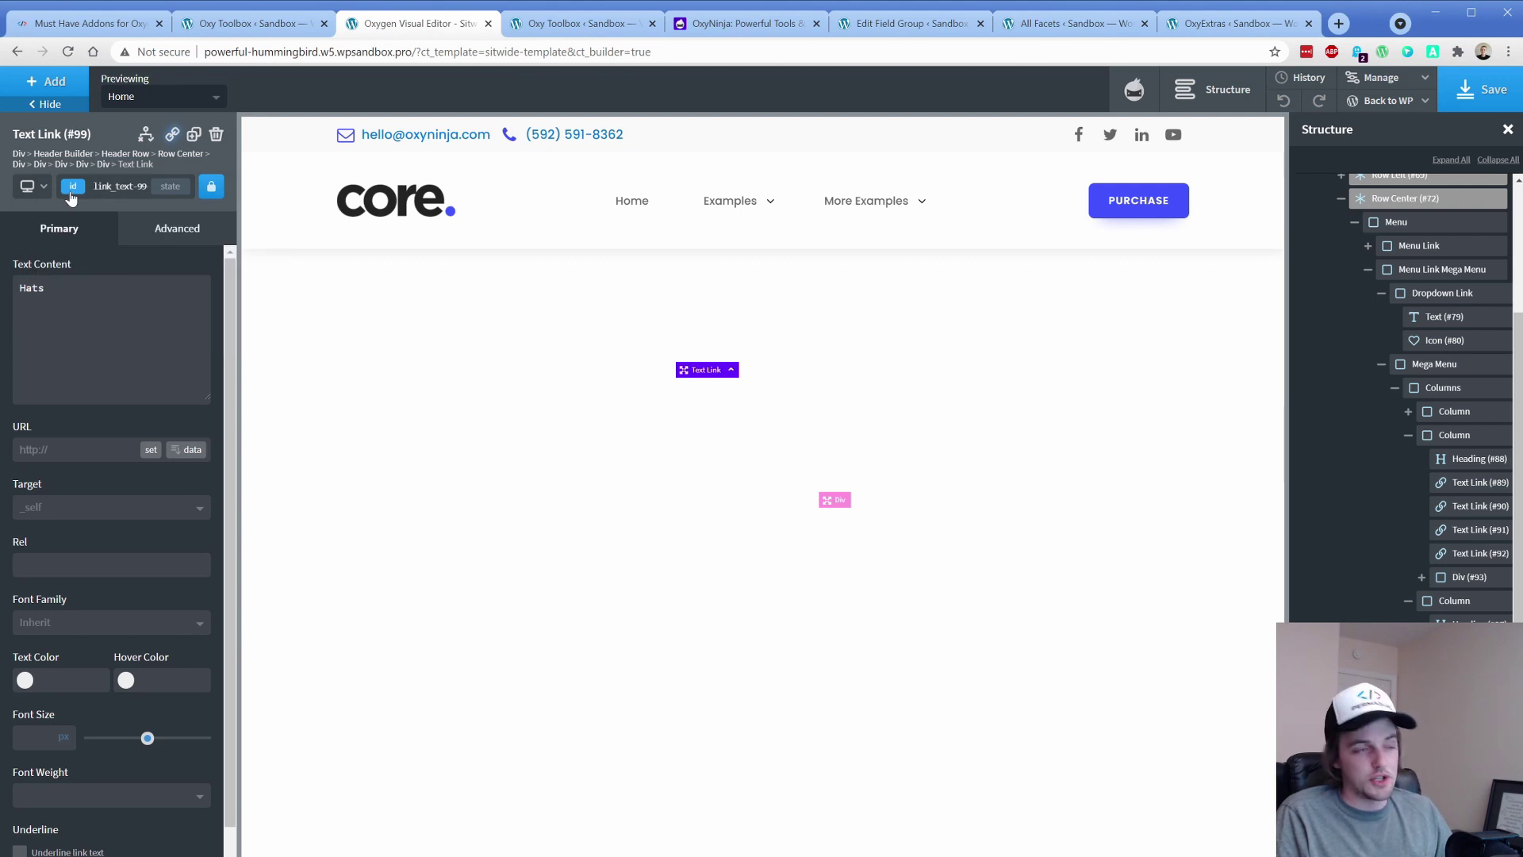
{"action": "left_click", "coordinate": [71, 194]}
{"action": "left_click", "coordinate": [70, 193]}
{"action": "left_click", "coordinate": [70, 194]}
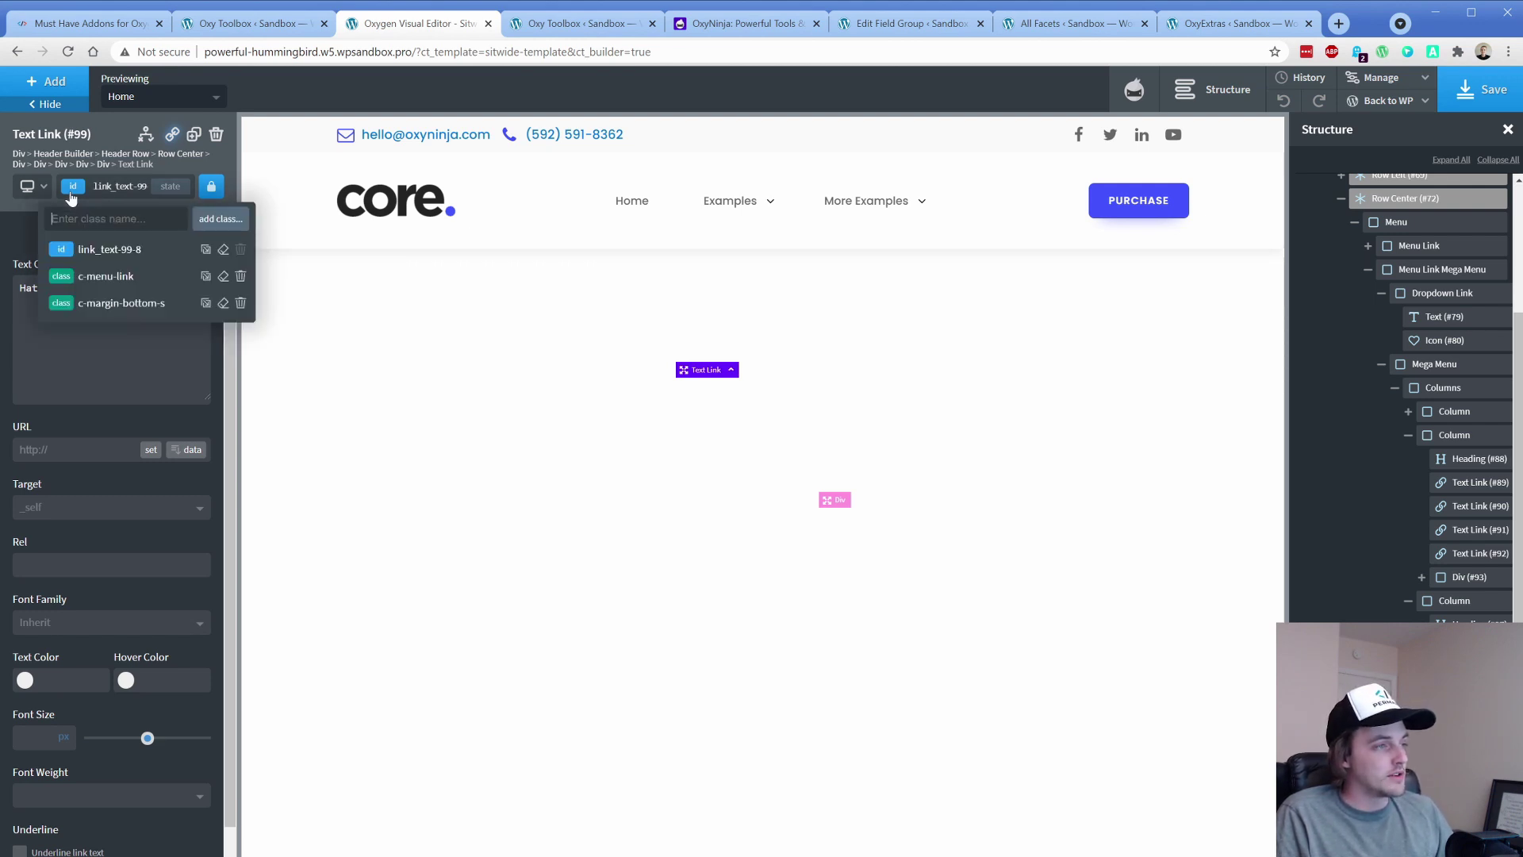
{"action": "left_click", "coordinate": [105, 287]}
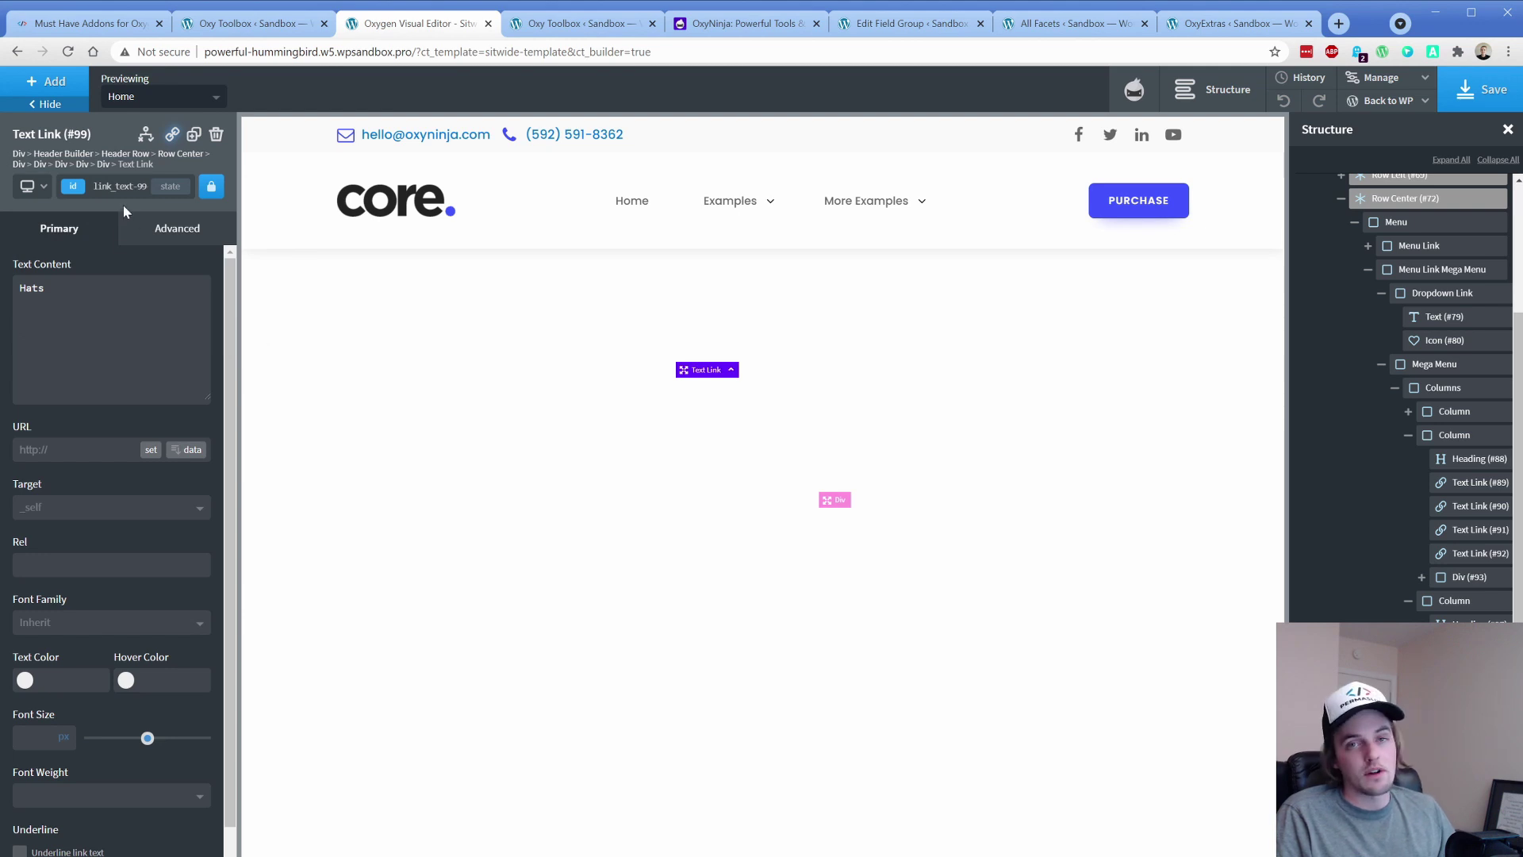
{"action": "left_click", "coordinate": [64, 190]}
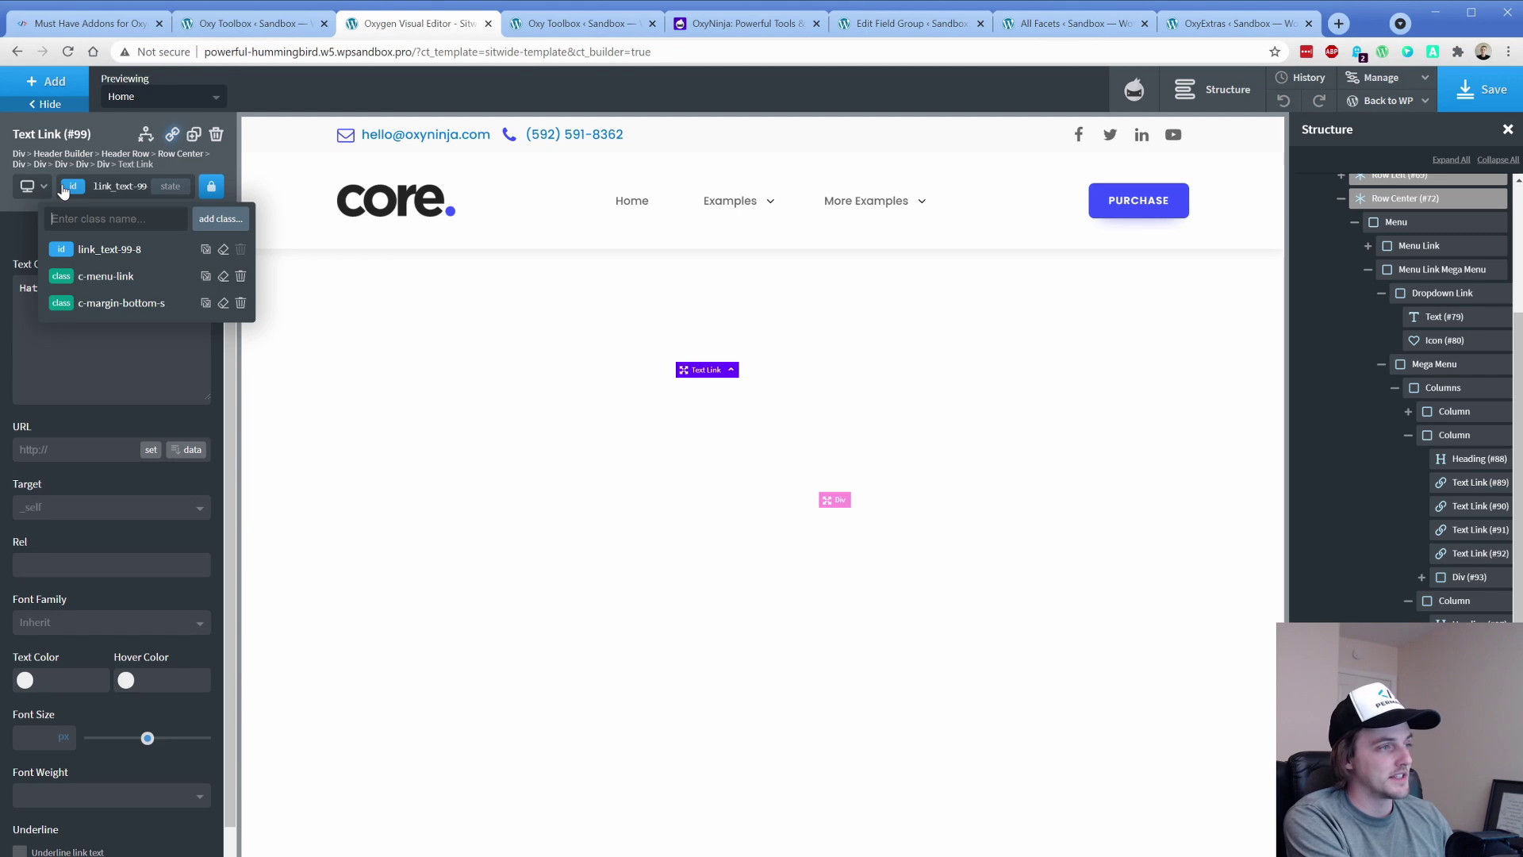
Add the class c-permaslug to the Hats text link while its ID selector is locked.
{"action": "type", "text": "c-permaslug"}
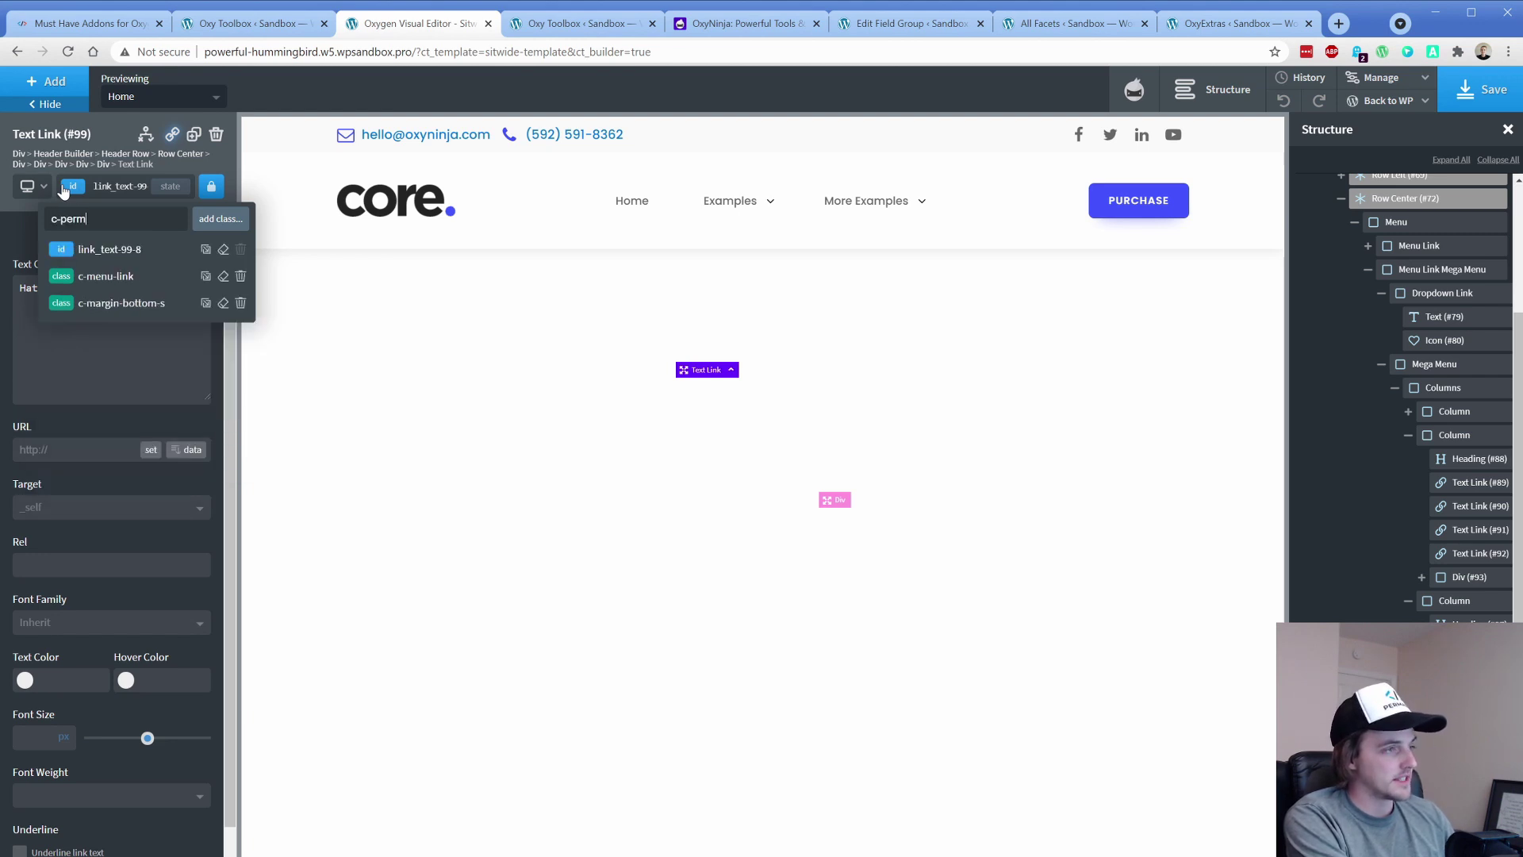
{"action": "key", "text": "Return"}
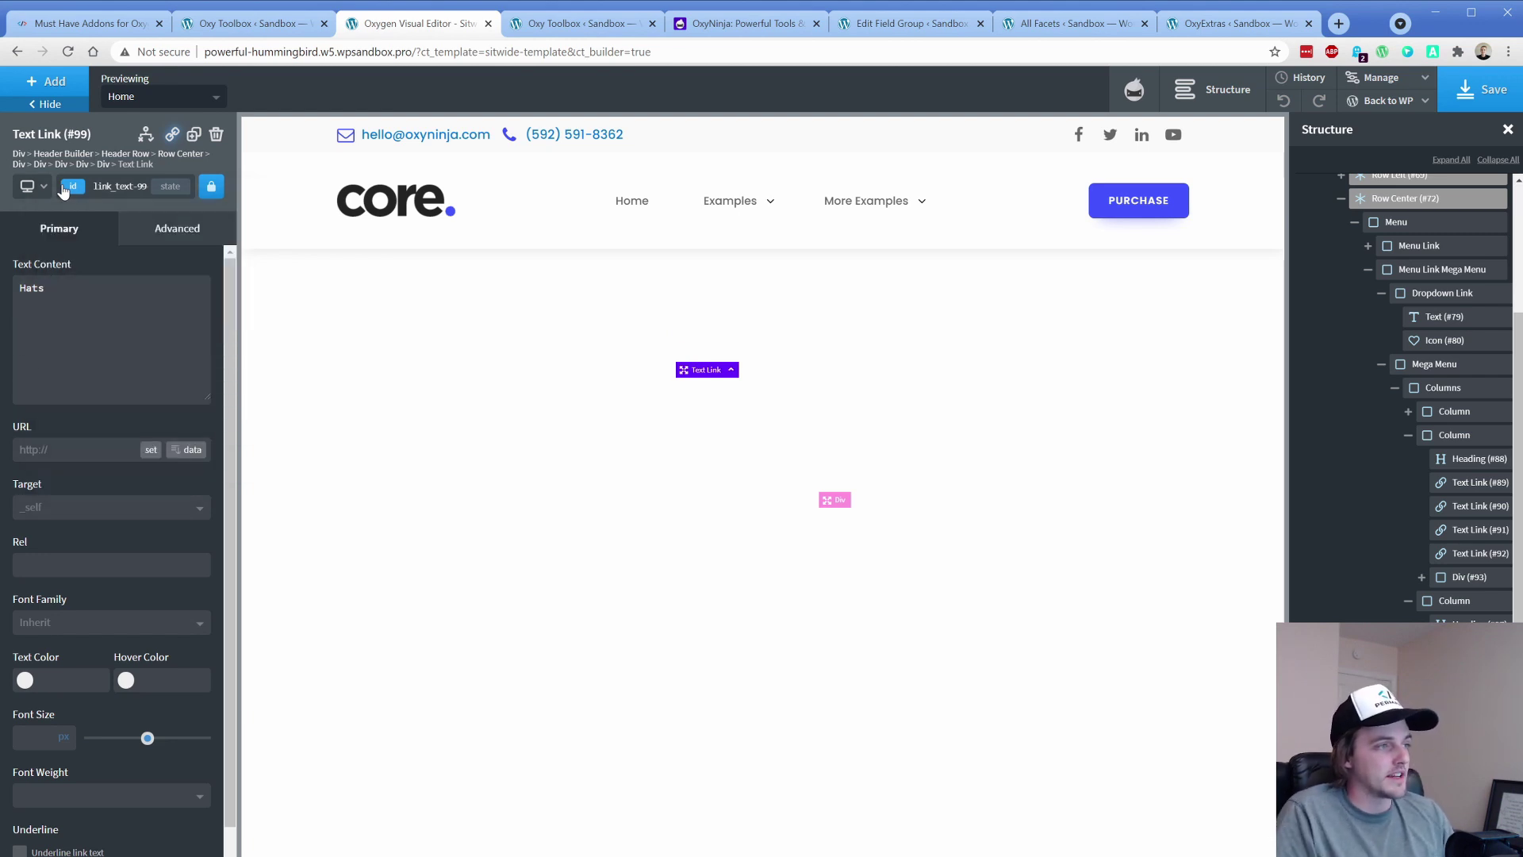
{"action": "left_click", "coordinate": [63, 187]}
{"action": "left_click", "coordinate": [80, 191]}
{"action": "left_click", "coordinate": [73, 191]}
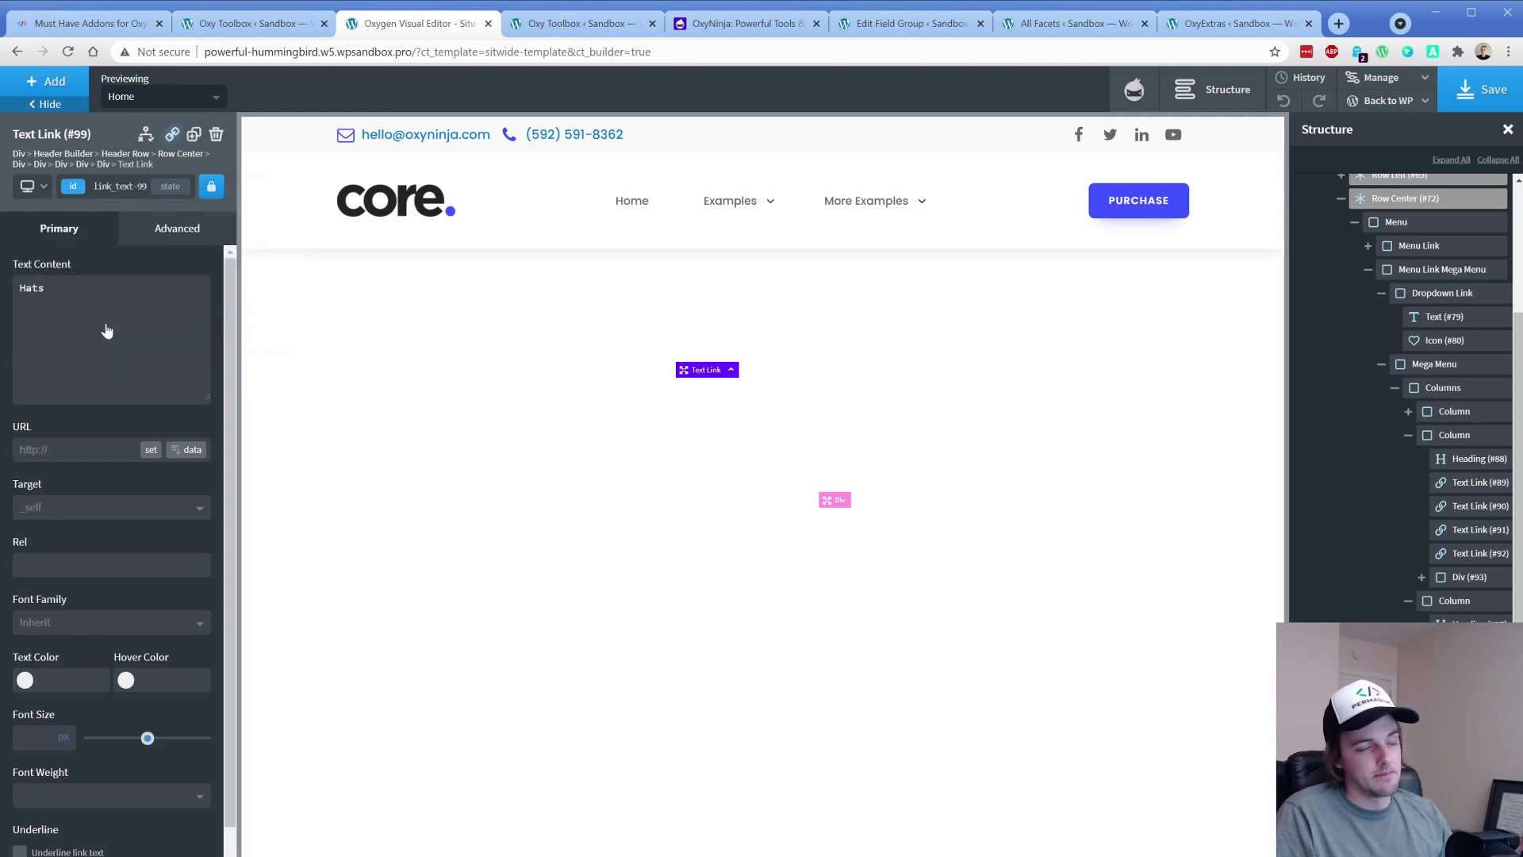
Open the OxyNinja settings, copy all selectors and paste them back into the site.
{"action": "left_click", "coordinate": [1381, 77]}
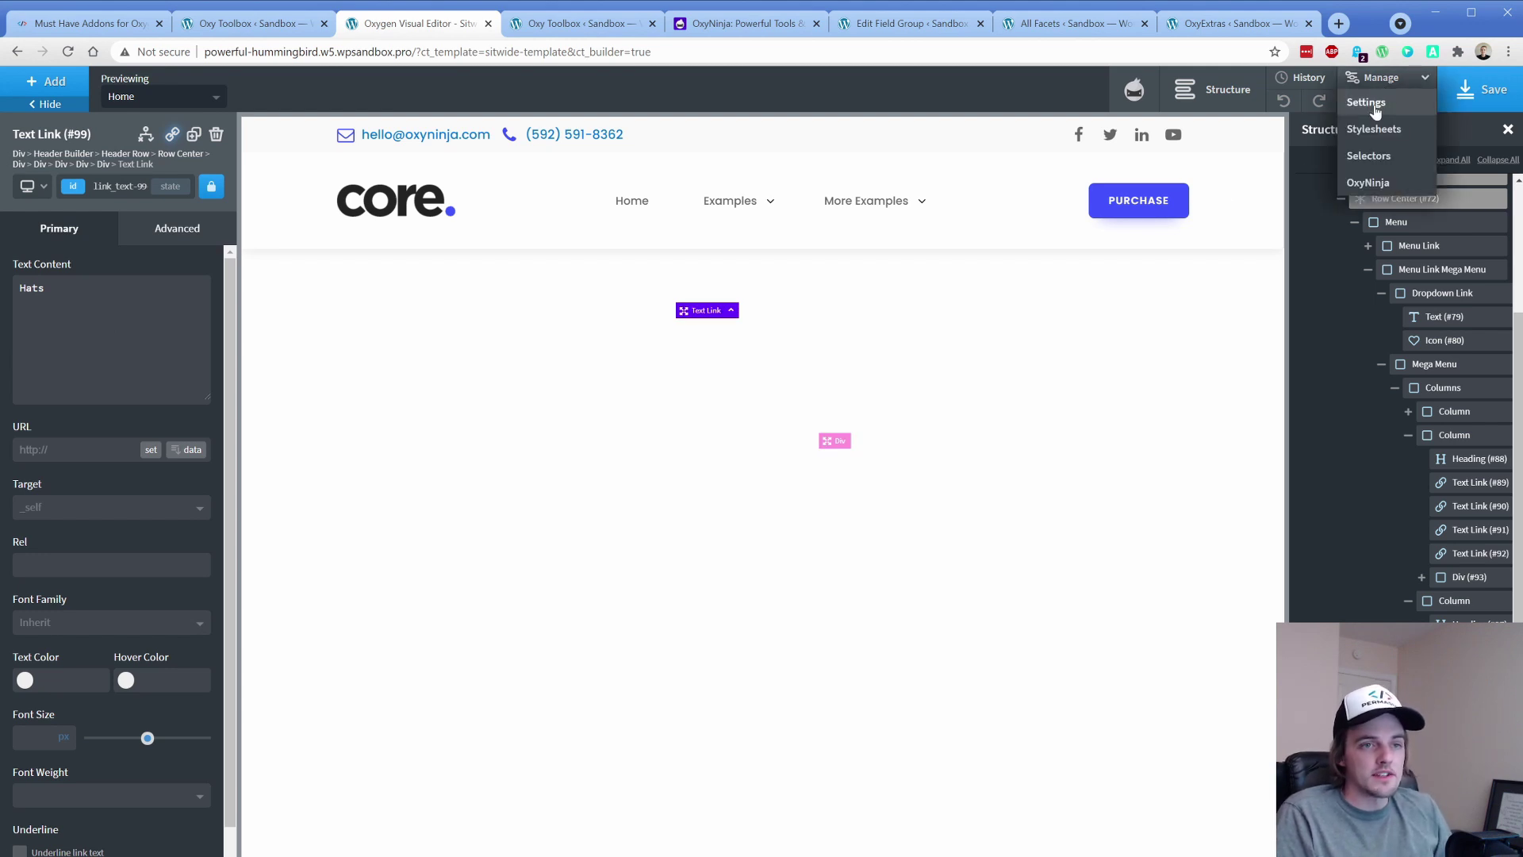
{"action": "left_click", "coordinate": [1375, 111]}
{"action": "left_click", "coordinate": [1384, 303]}
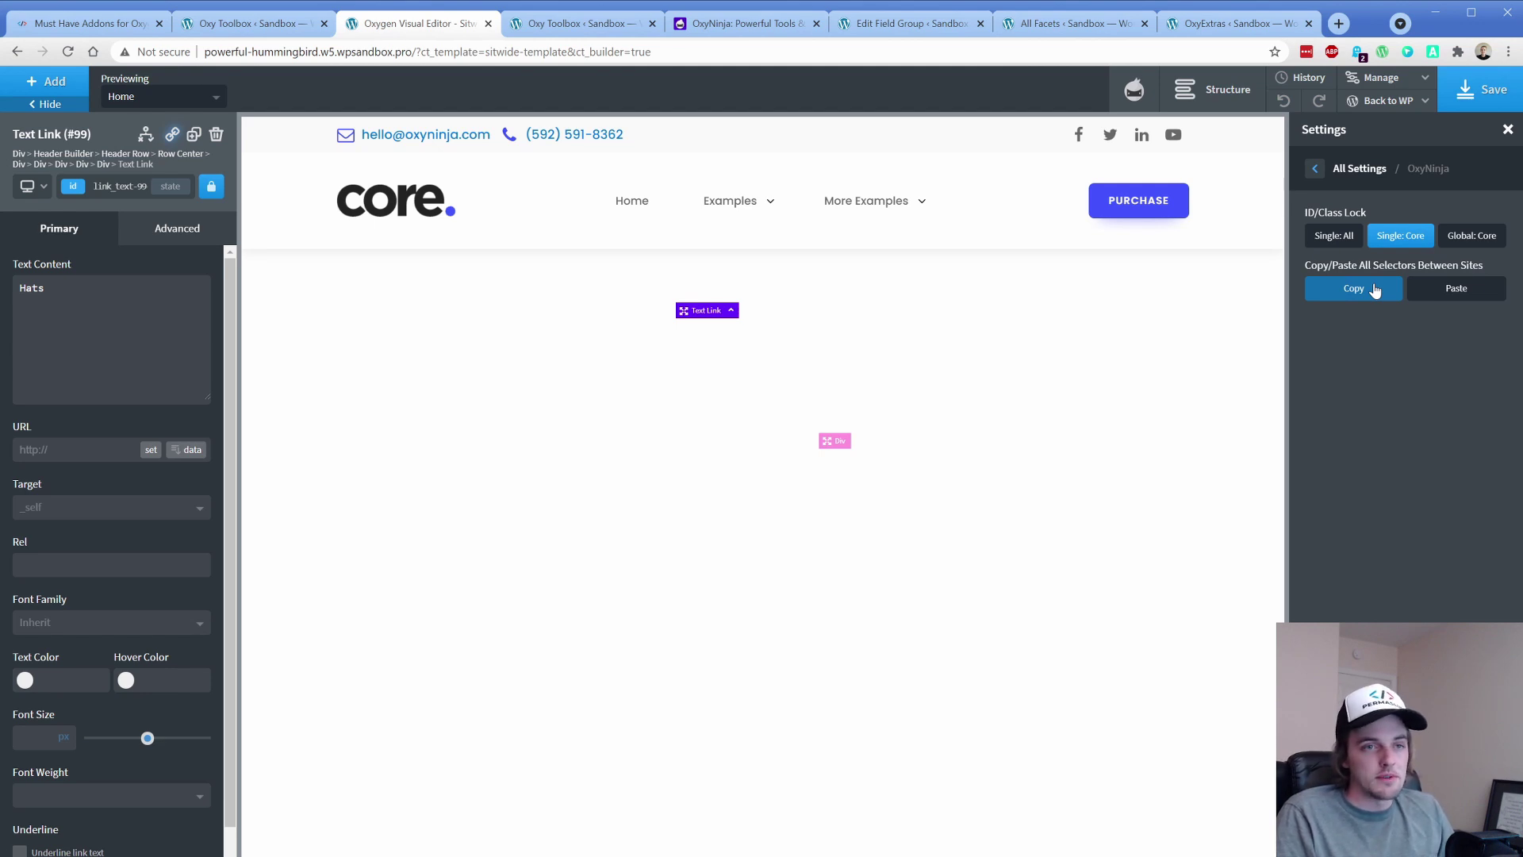
{"action": "left_click", "coordinate": [1366, 289]}
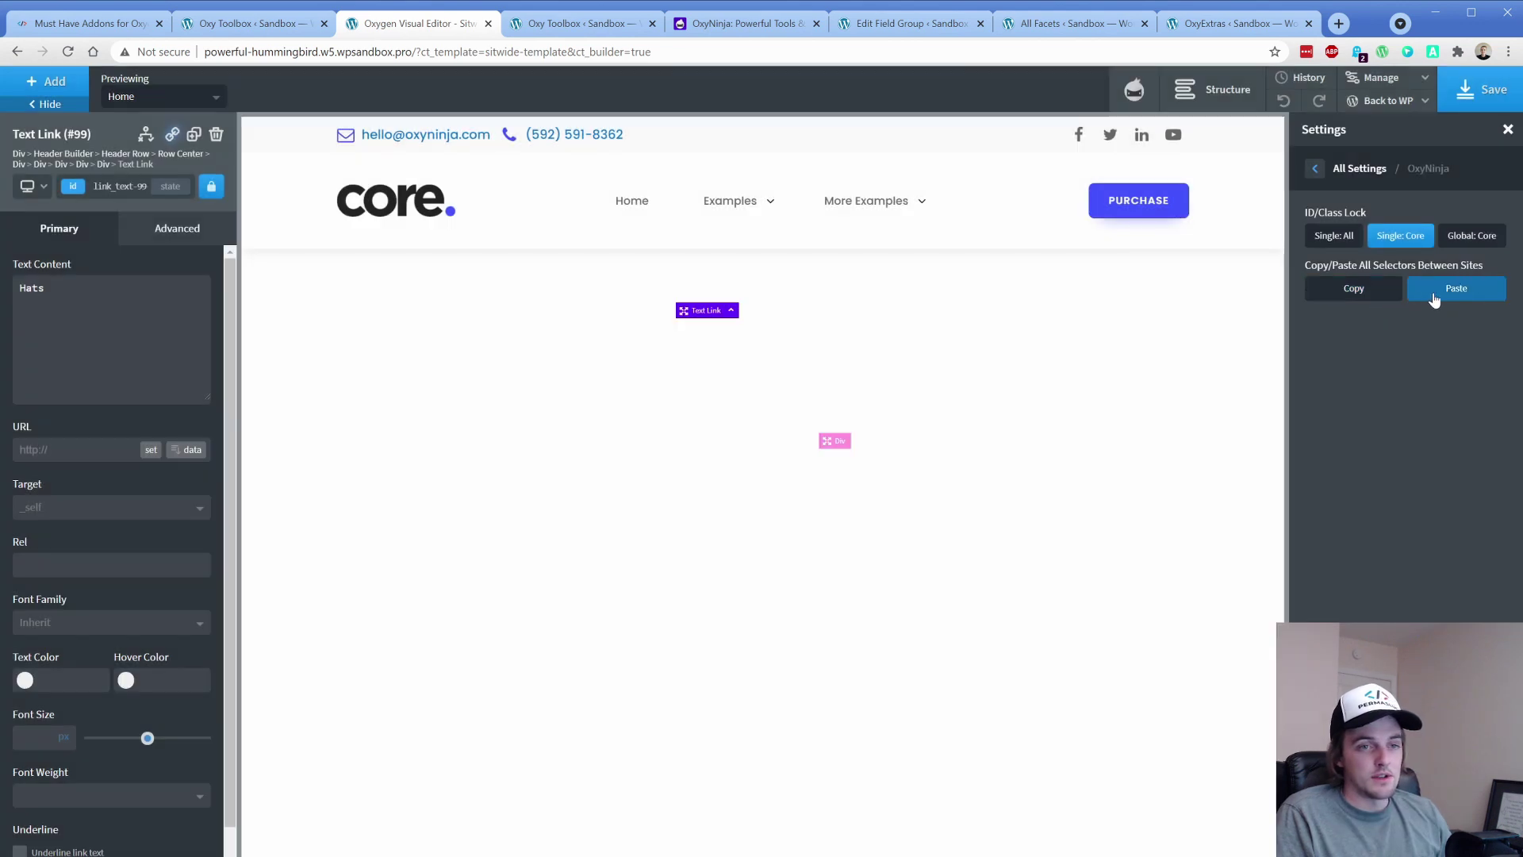
{"action": "left_click", "coordinate": [1435, 296]}
{"action": "key", "text": "ctrl+v"}
{"action": "left_click", "coordinate": [840, 184]}
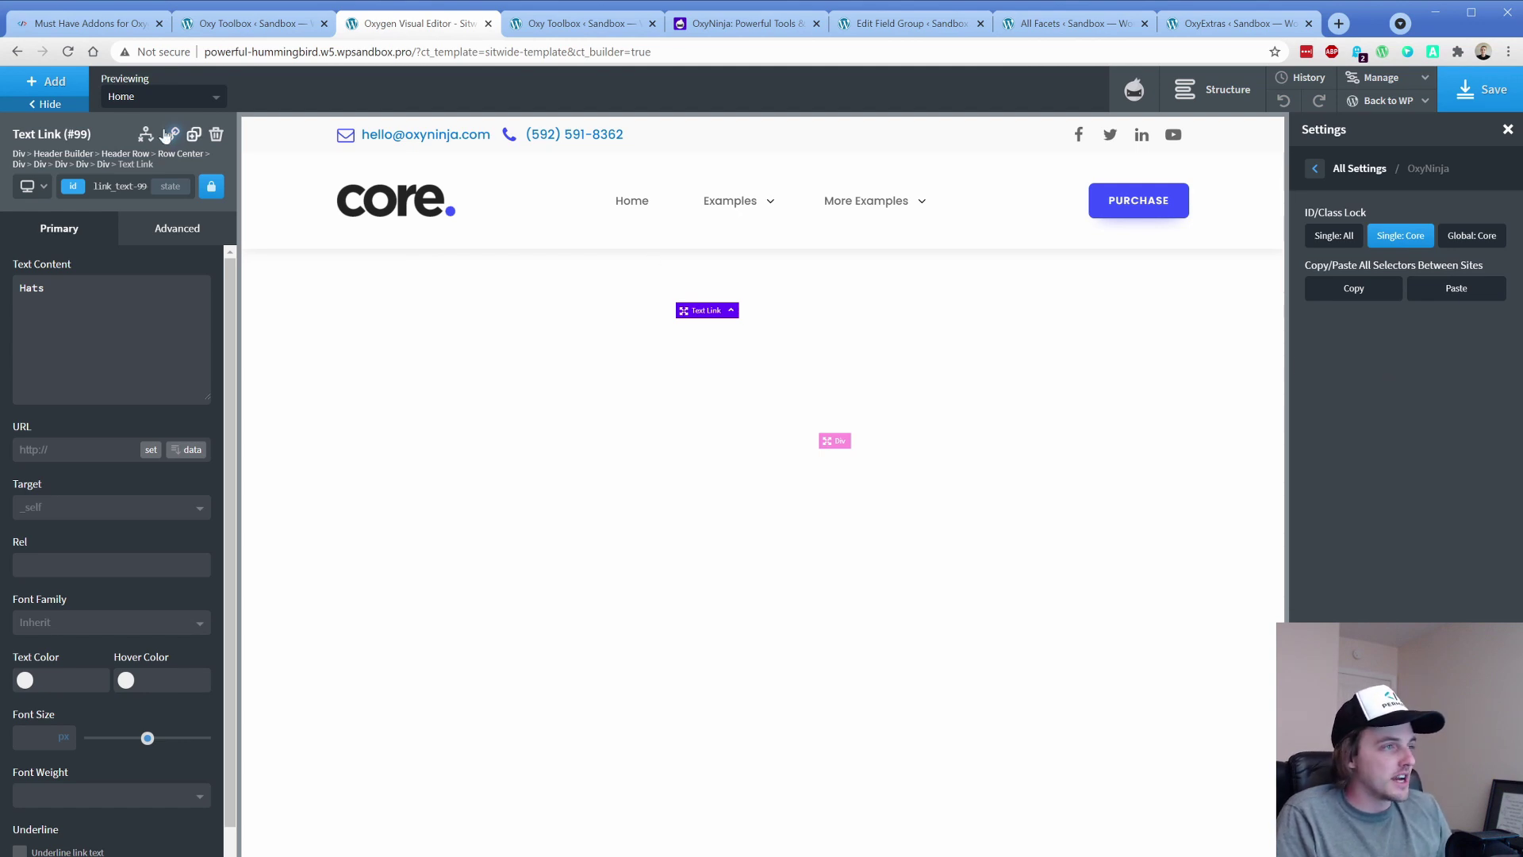
Browse the Core design set's Content components and insert the 3 Column Content section with six case studies.
{"action": "left_click", "coordinate": [48, 81]}
{"action": "mouse_move", "coordinate": [90, 338]}
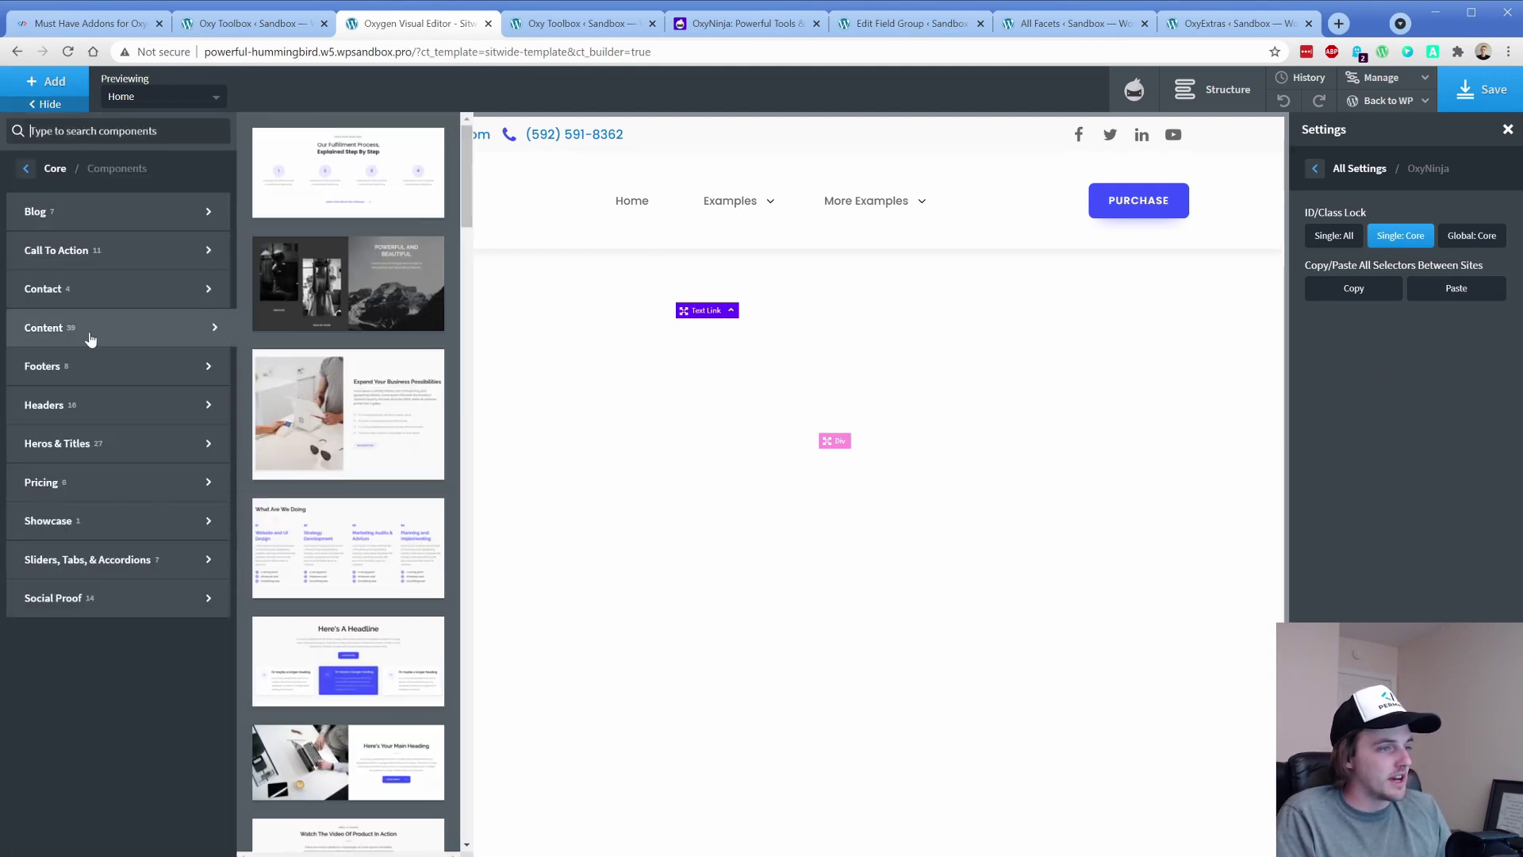
{"action": "left_click_drag", "start_coordinate": [465, 203], "coordinate": [458, 706]}
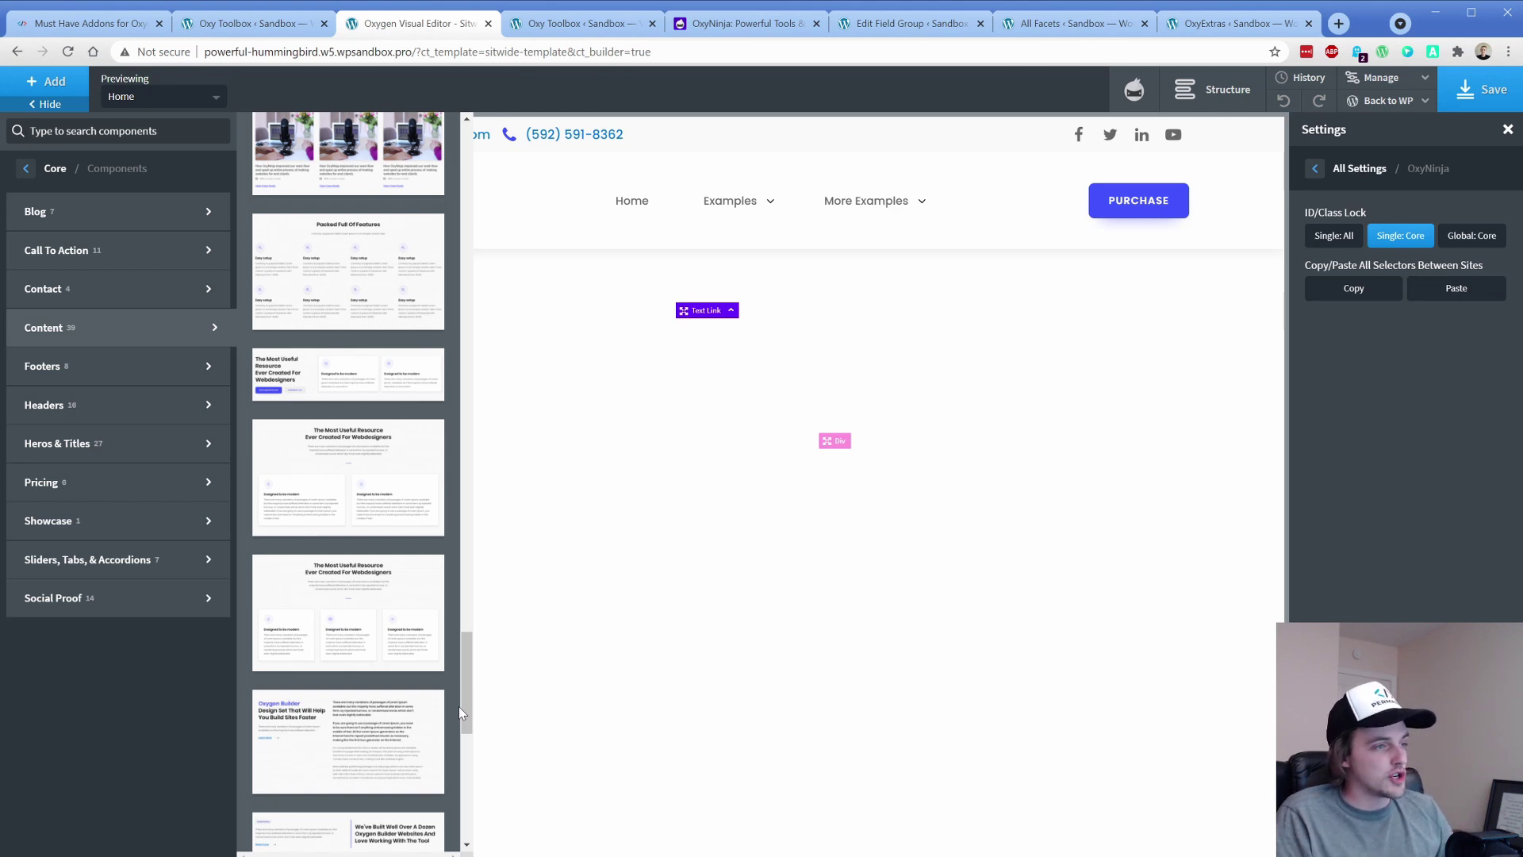
{"action": "scroll", "coordinate": [384, 376], "scroll_direction": "up", "scroll_amount": 3}
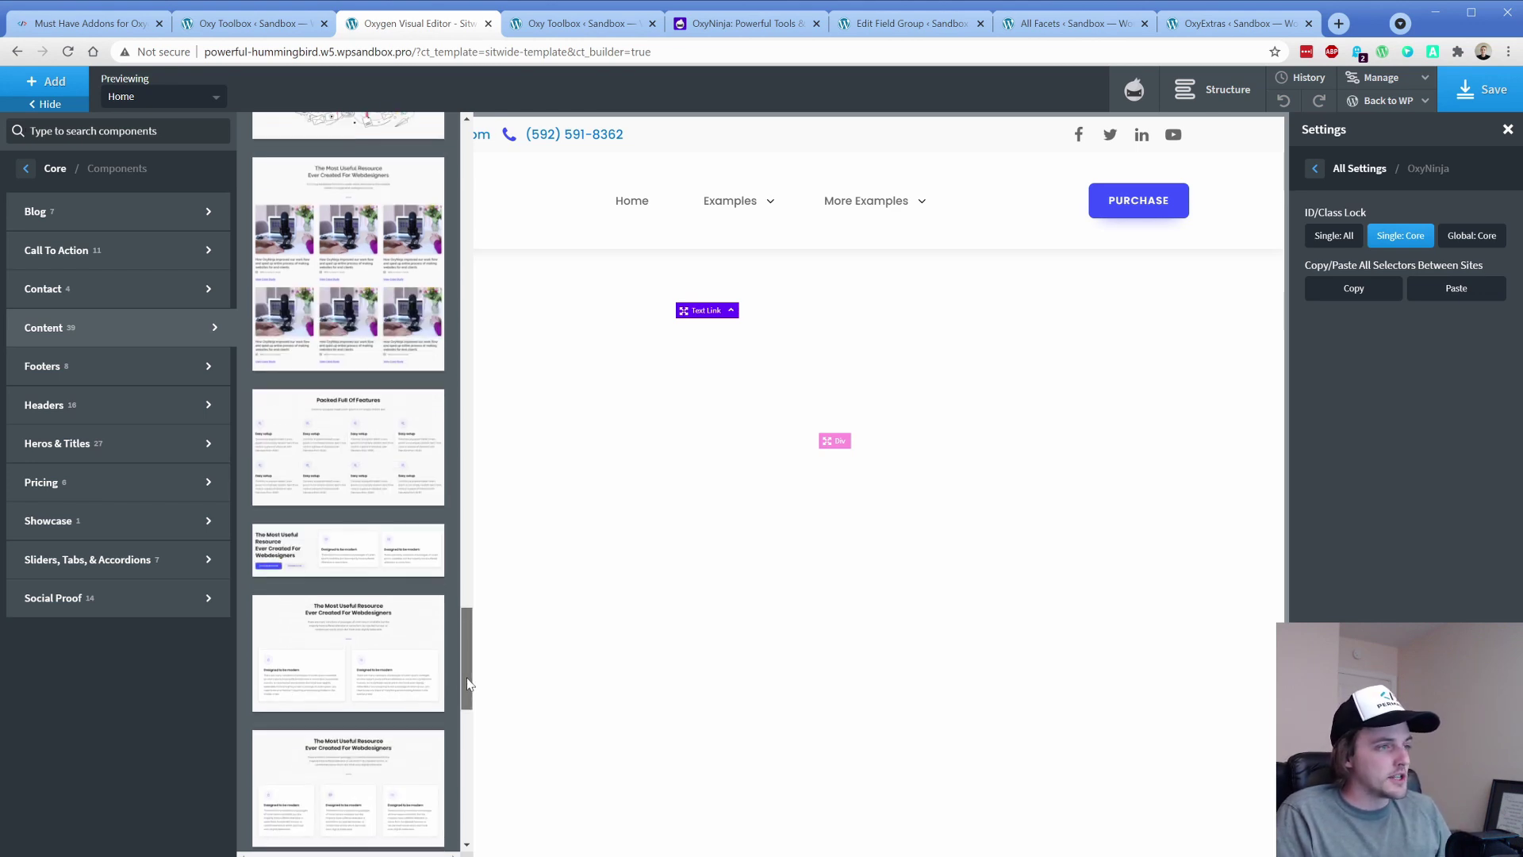
{"action": "left_click", "coordinate": [384, 372]}
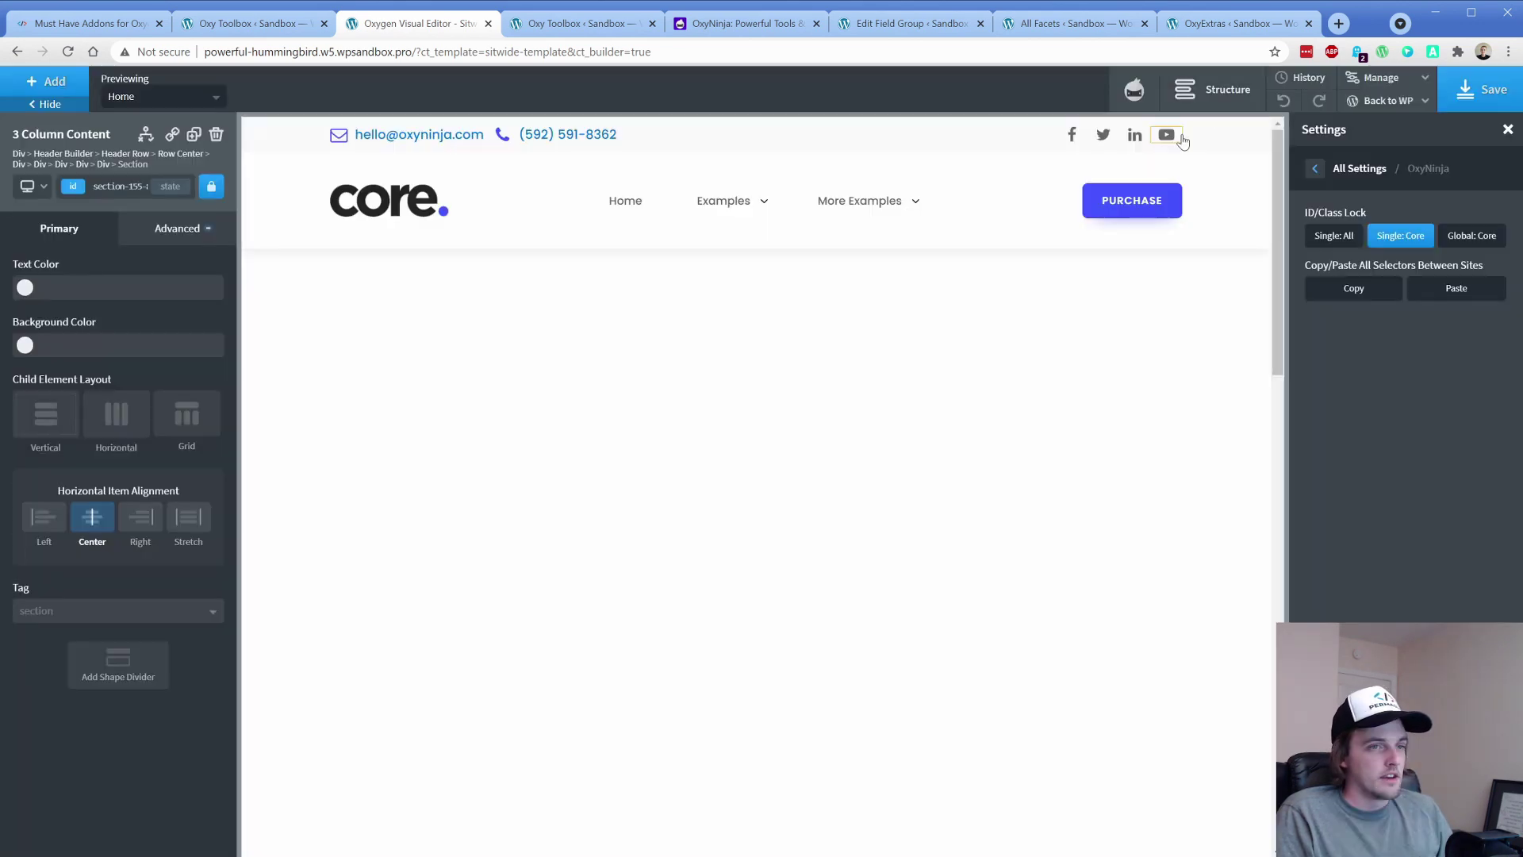
Move the 3 Column Content section out of the header's hierarchy so it sits directly below Header 13 under Body.
{"action": "left_click", "coordinate": [1213, 89]}
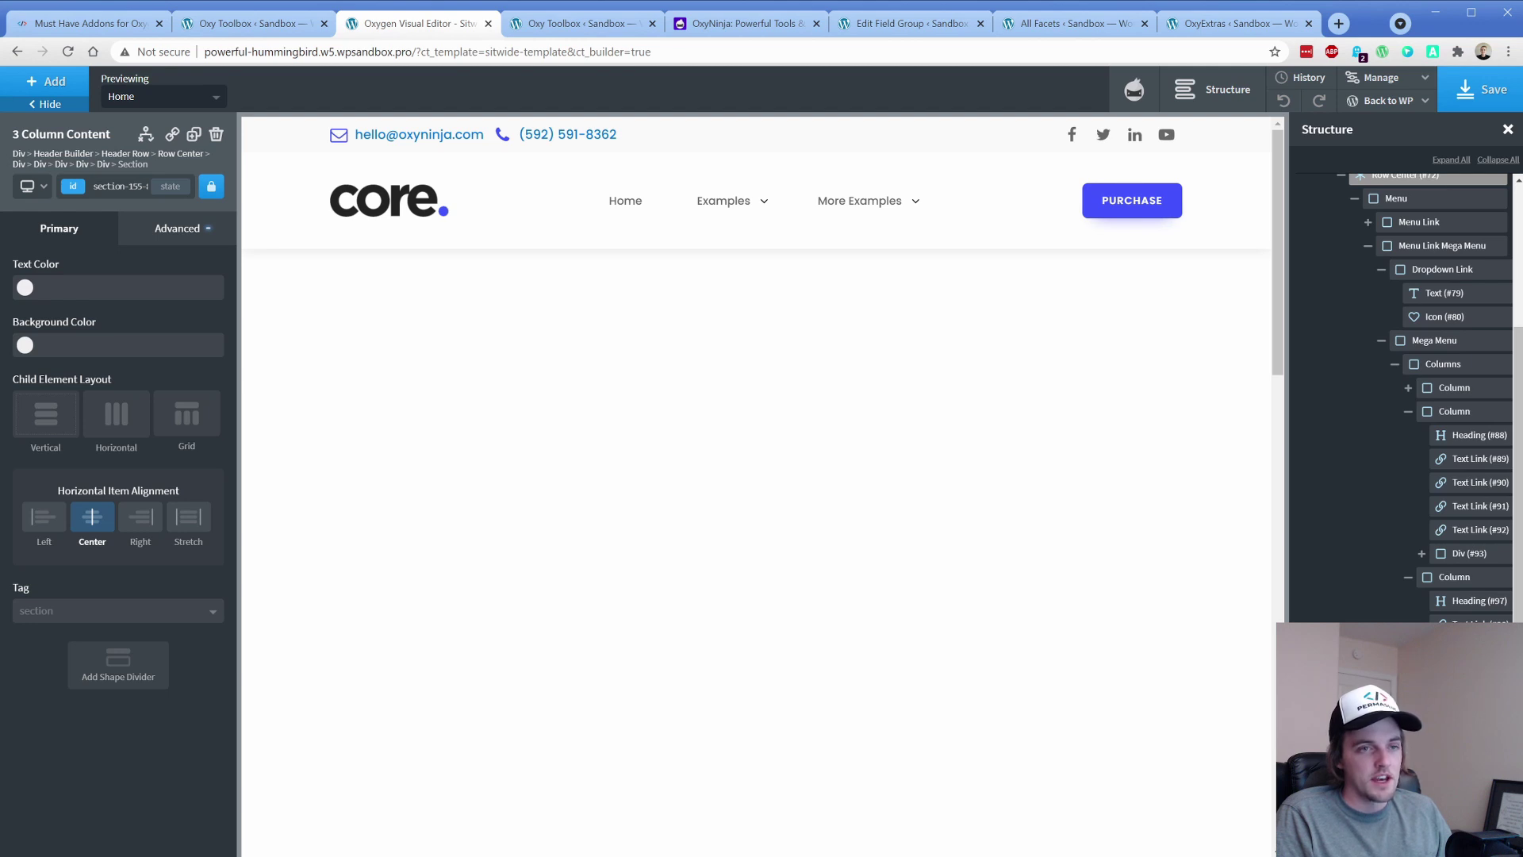
{"action": "scroll", "coordinate": [1408, 396], "scroll_direction": "up", "scroll_amount": 3}
{"action": "mouse_move", "coordinate": [1380, 242]}
{"action": "left_mouse_down"}
{"action": "mouse_move", "coordinate": [1374, 157]}
{"action": "mouse_move", "coordinate": [1373, 218]}
{"action": "left_mouse_up"}
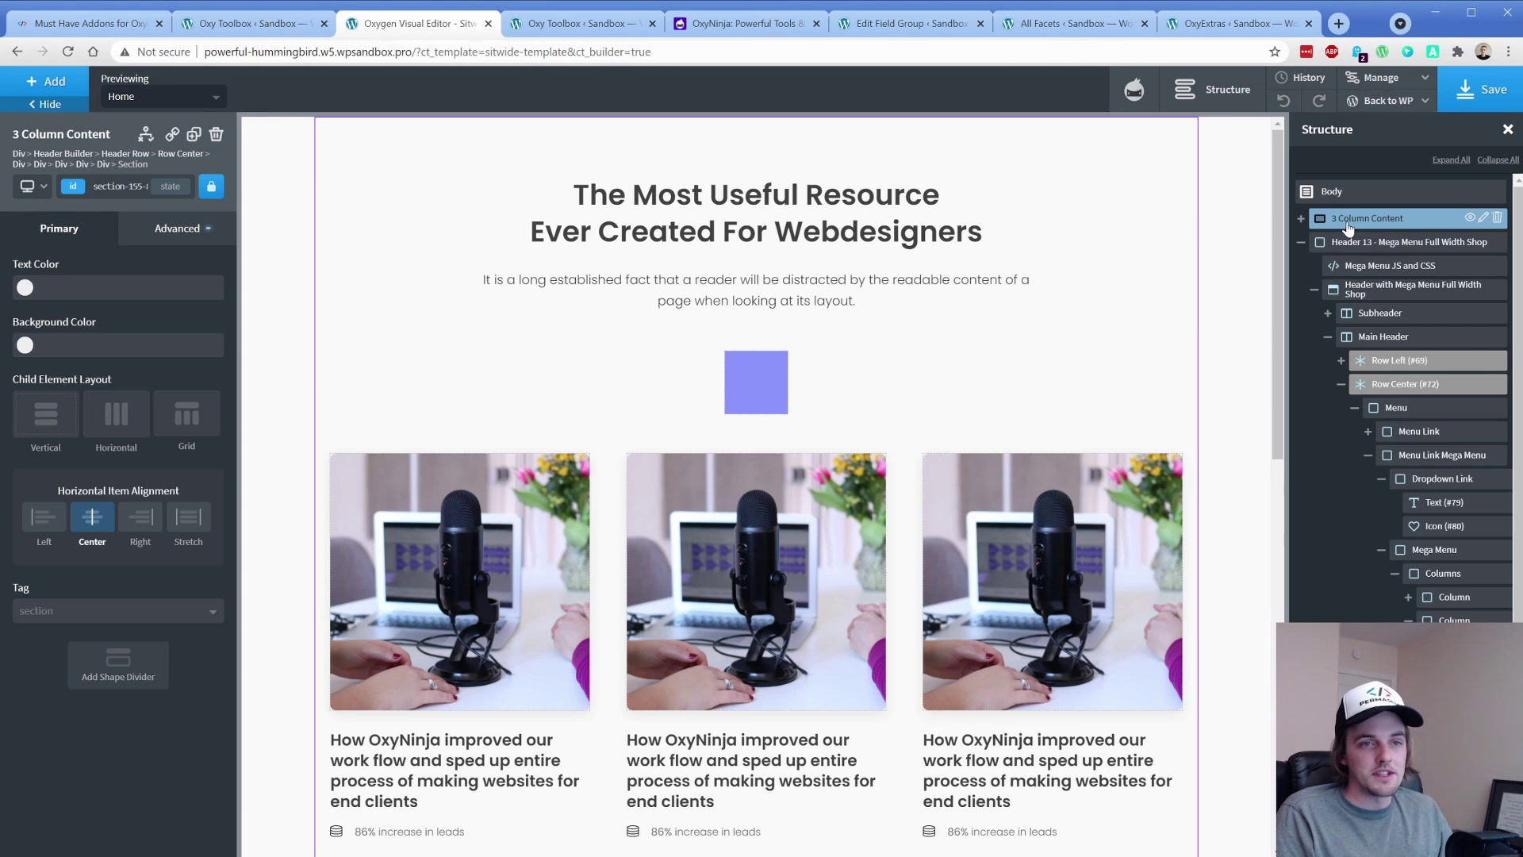
{"action": "left_click", "coordinate": [1301, 242]}
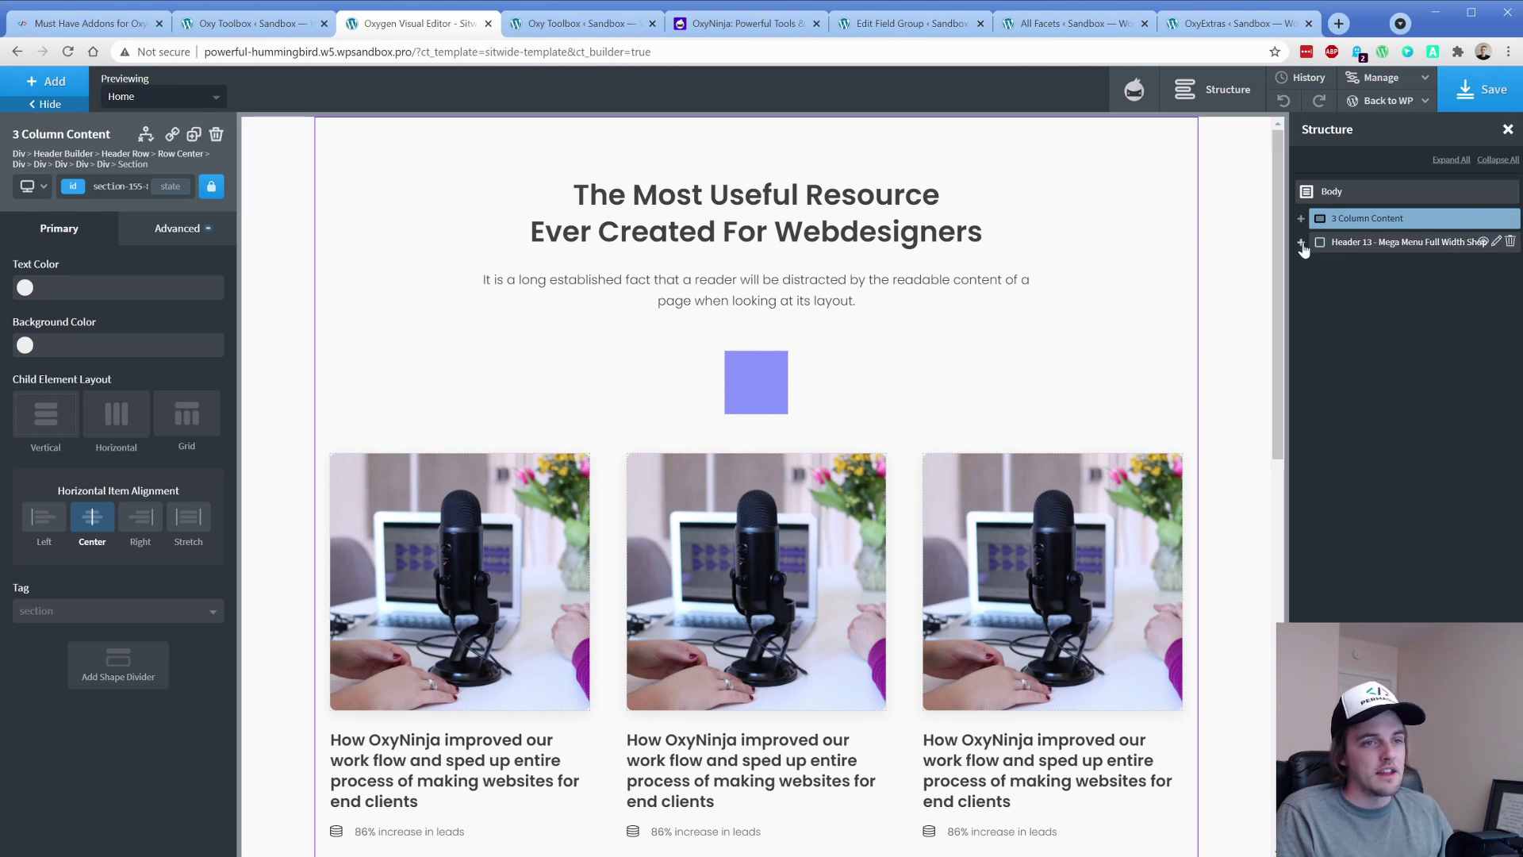
{"action": "left_click_drag", "start_coordinate": [1416, 246], "coordinate": [1371, 231]}
{"action": "left_click", "coordinate": [1367, 245]}
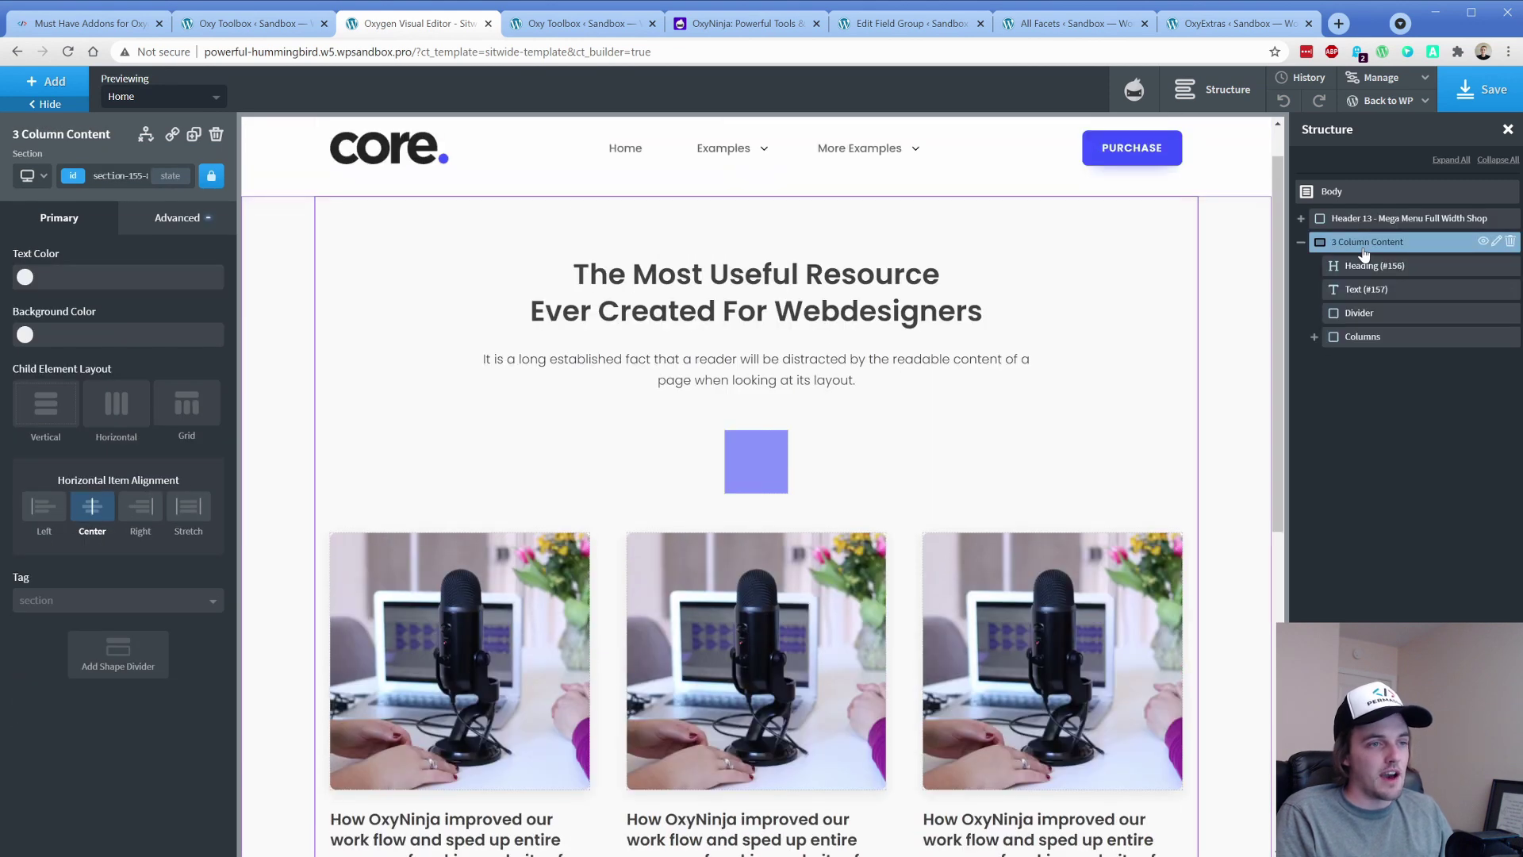
Select the Columns element of the 3 Column Content section, release its class lock and inspect its assigned classes.
{"action": "scroll", "coordinate": [764, 476], "scroll_direction": "down", "scroll_amount": 3}
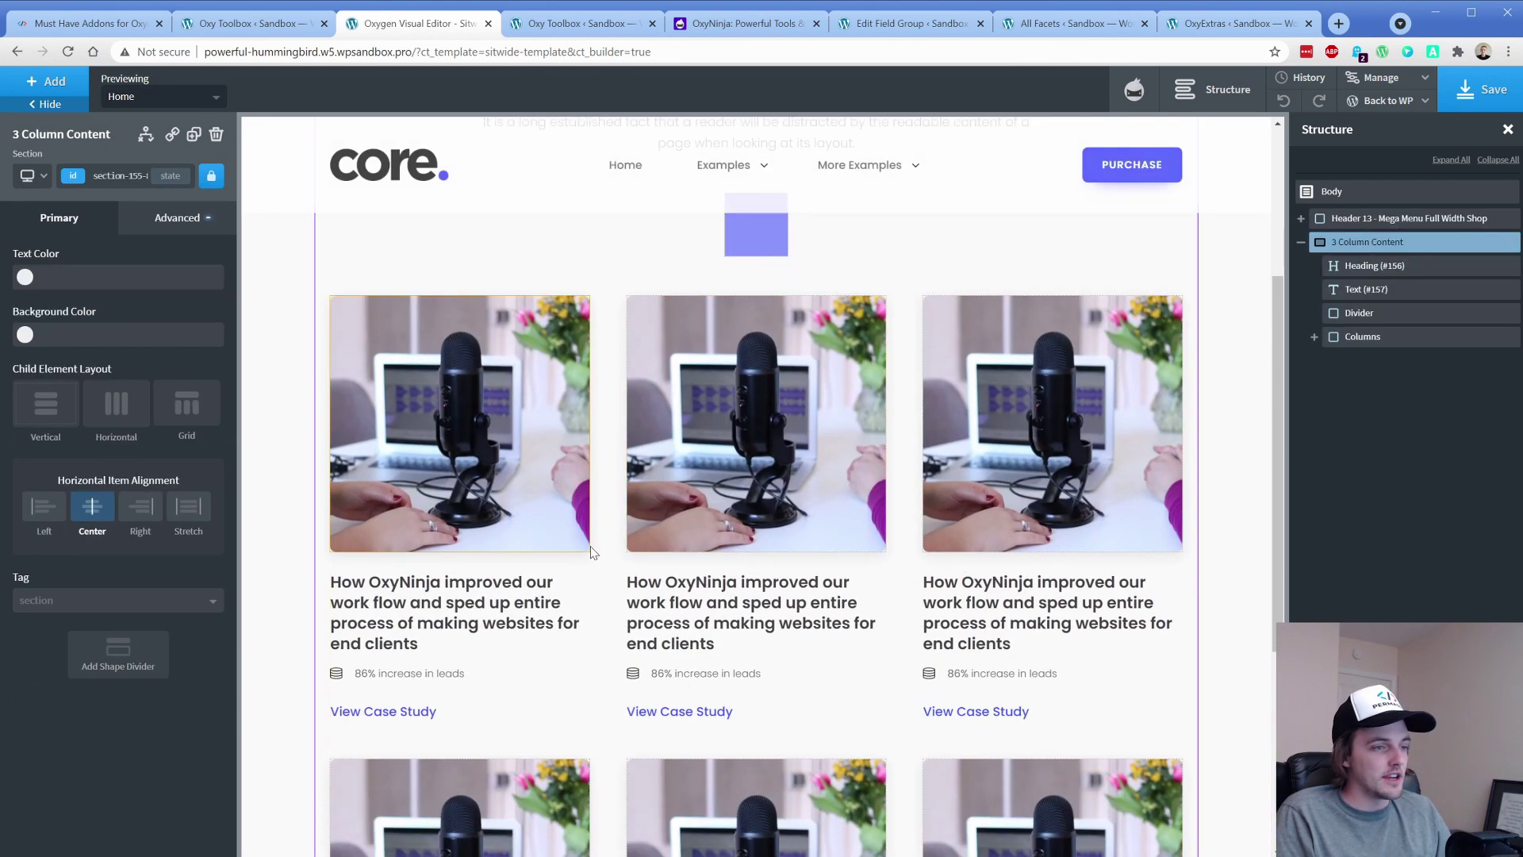
{"action": "left_click", "coordinate": [559, 571]}
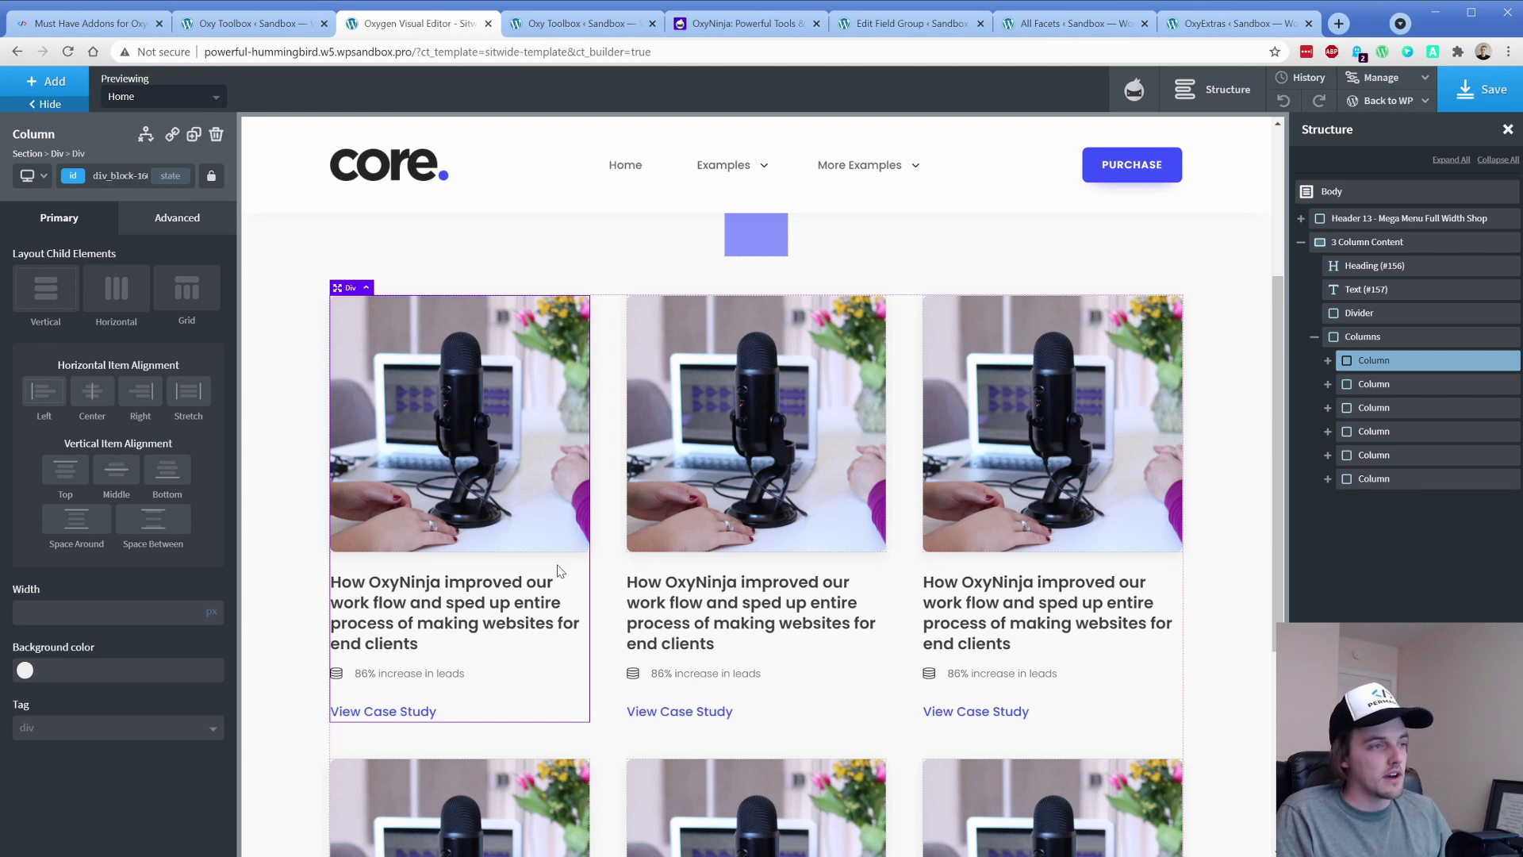
{"action": "left_click", "coordinate": [1362, 340]}
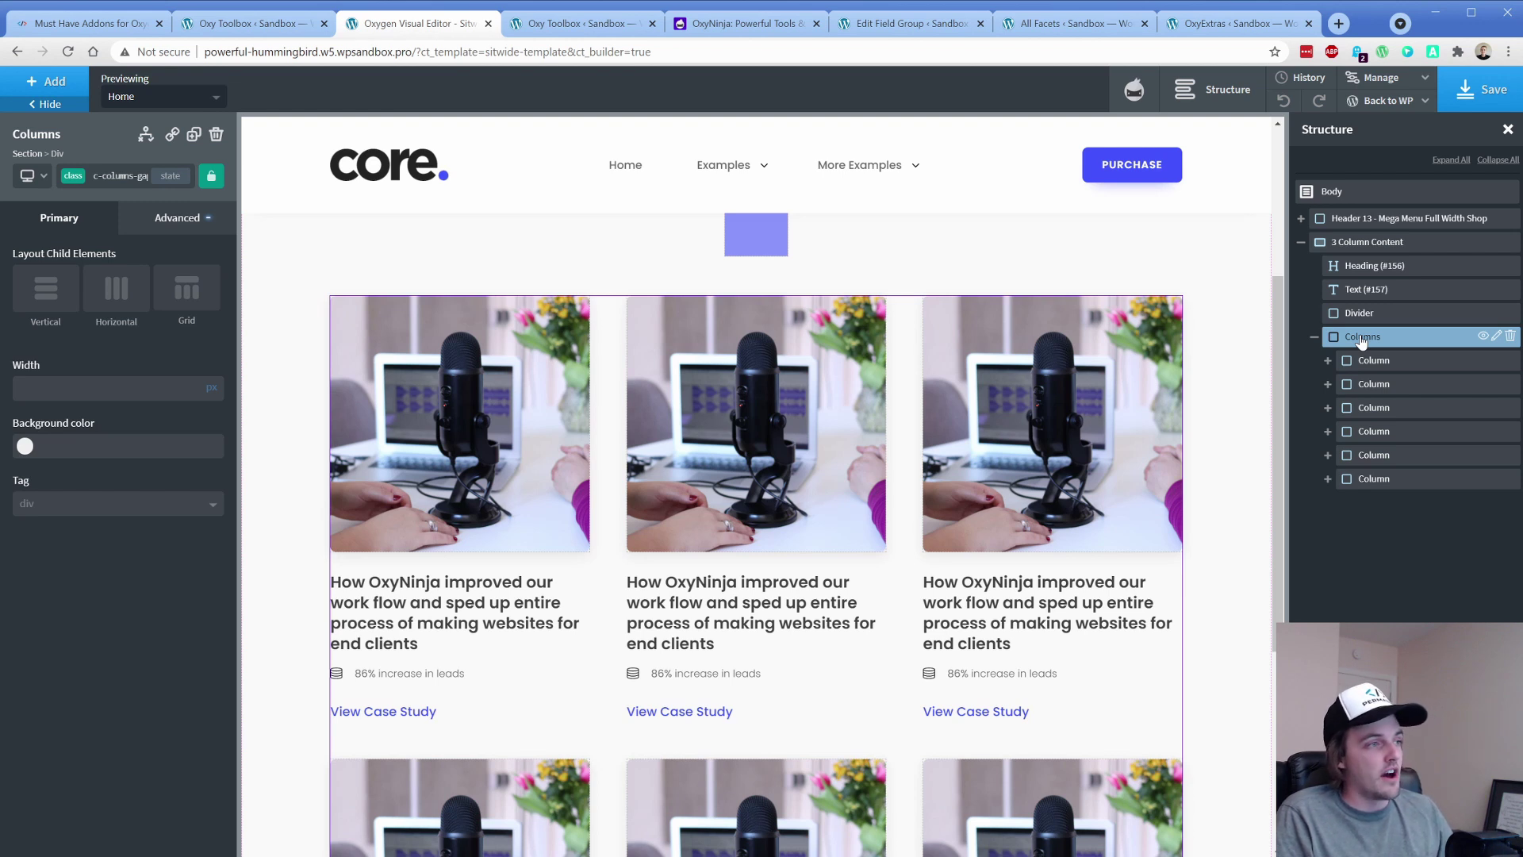
{"action": "left_click", "coordinate": [211, 187]}
{"action": "left_click", "coordinate": [68, 183]}
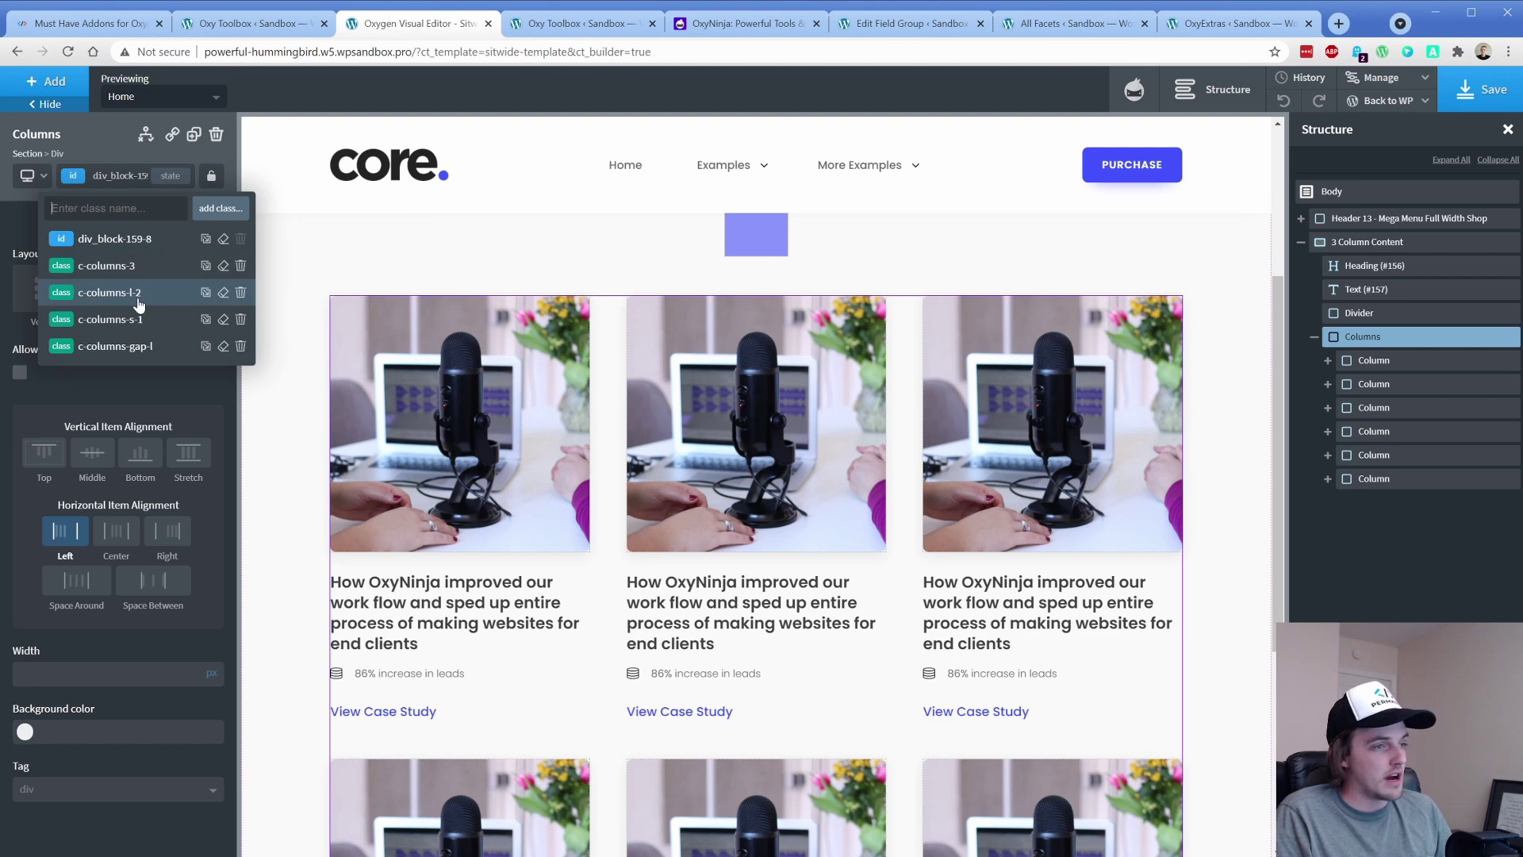
Preview the columns layout at less than 992px and less than 480px, returning to the all-devices view each time.
{"action": "left_click", "coordinate": [29, 175]}
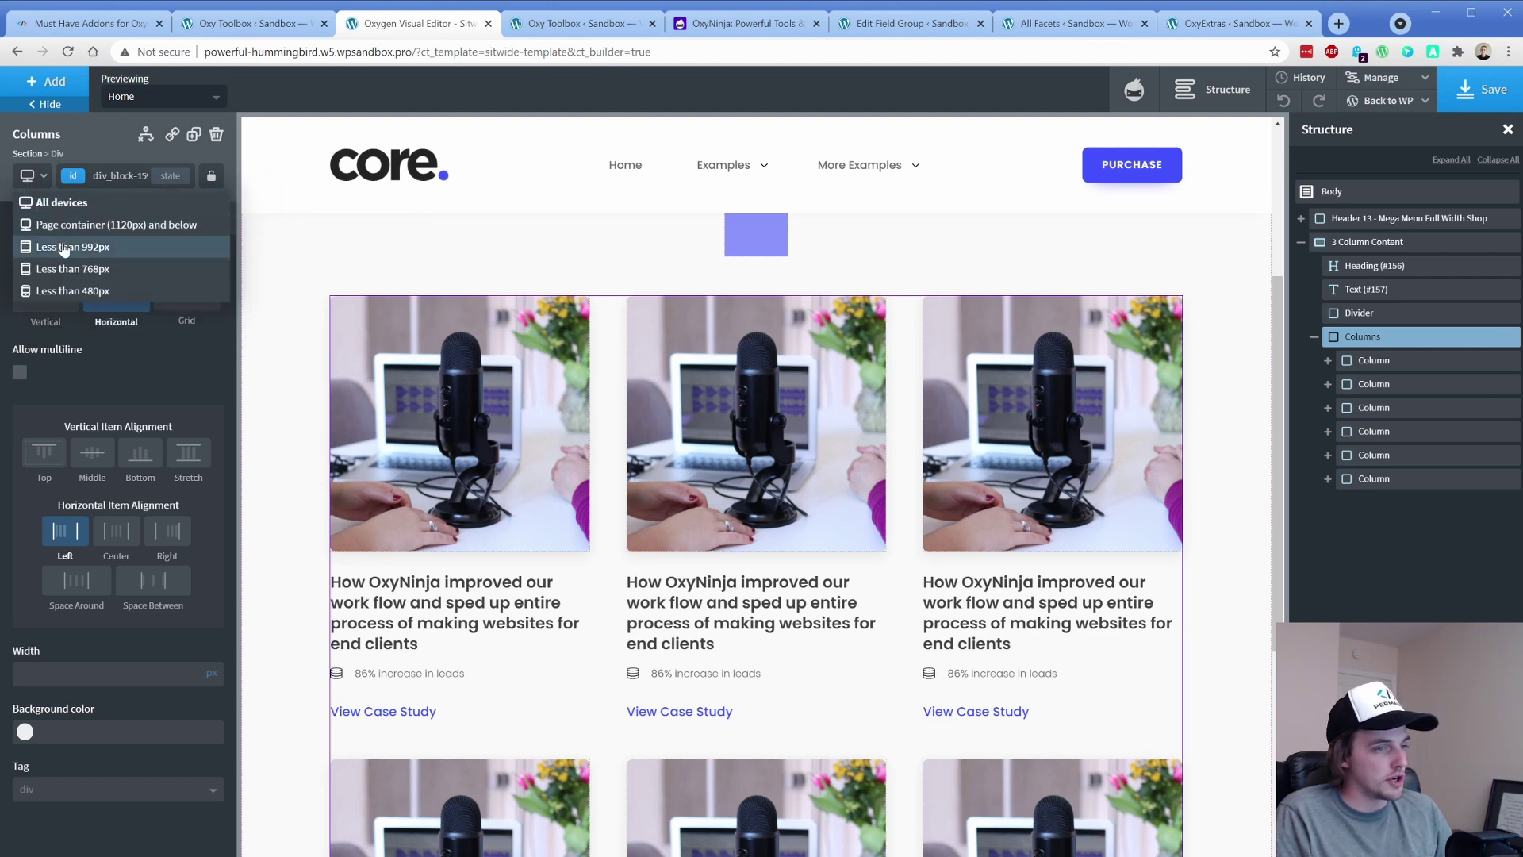
{"action": "left_click", "coordinate": [63, 250]}
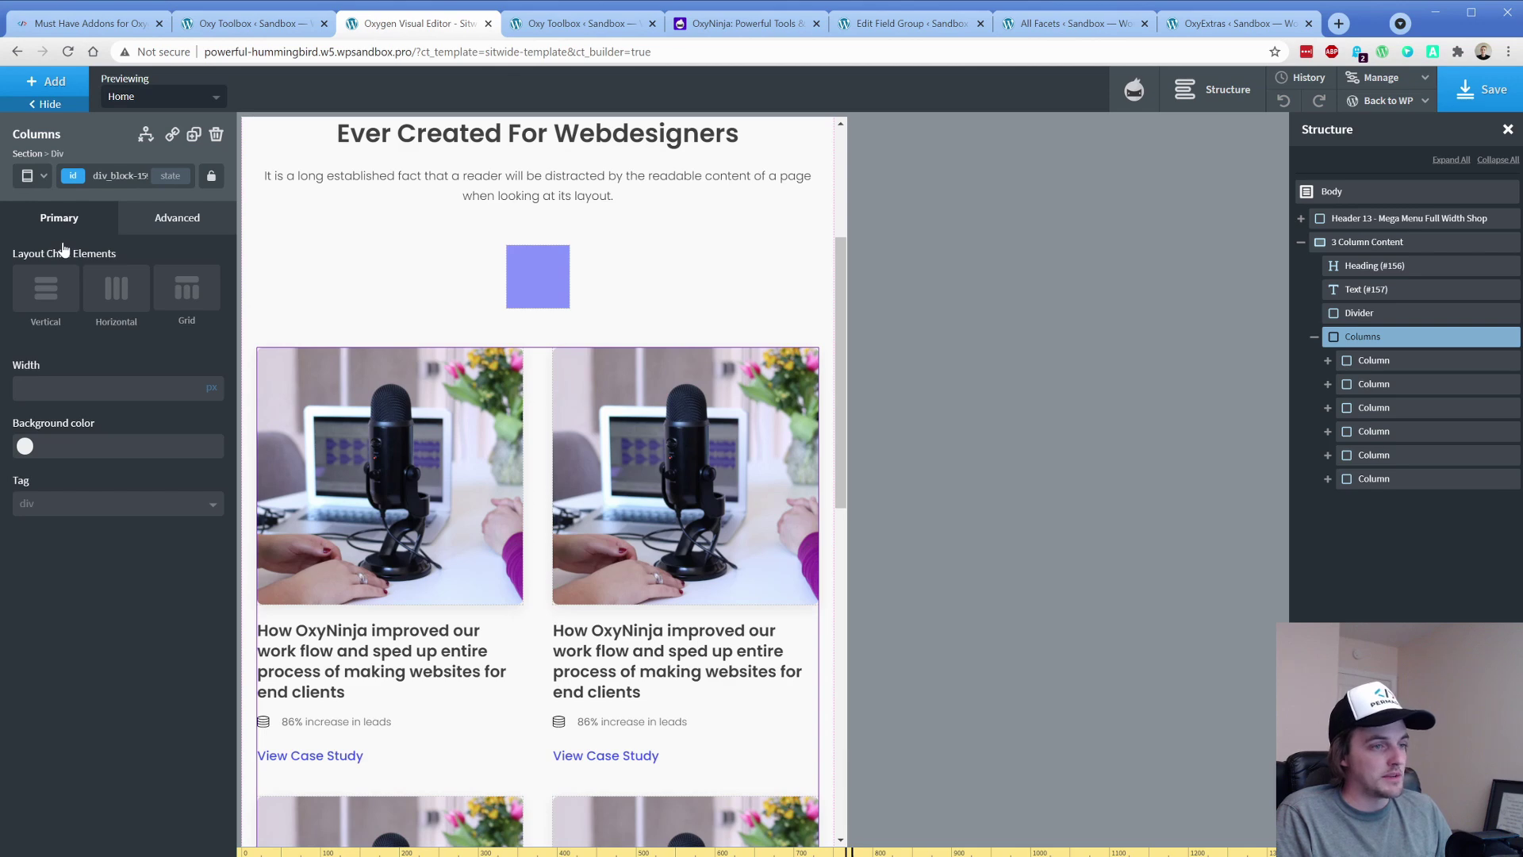
{"action": "left_click", "coordinate": [28, 176]}
{"action": "left_click", "coordinate": [51, 204]}
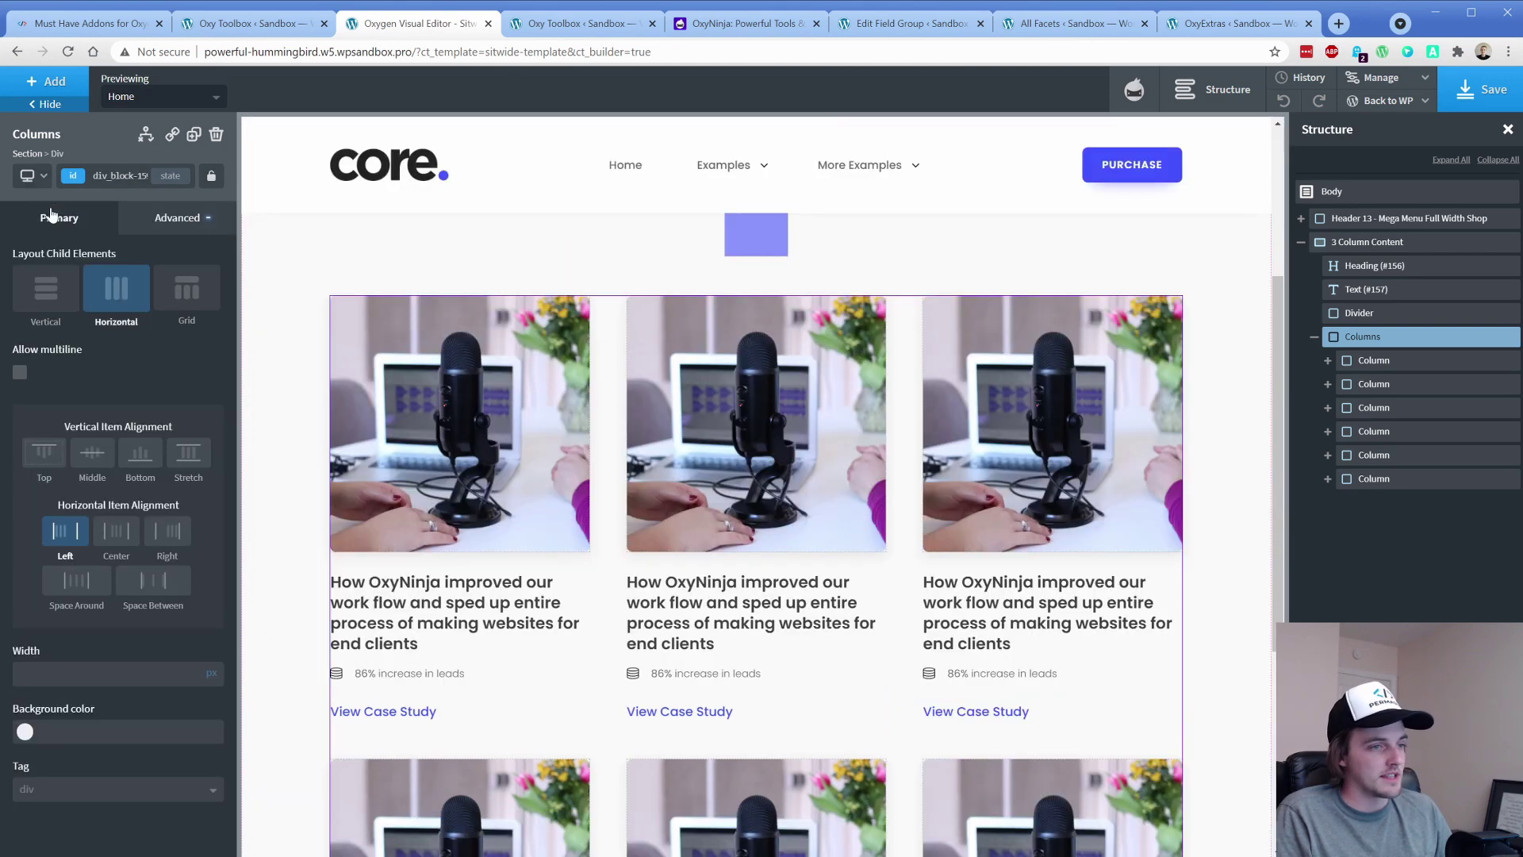
{"action": "left_click", "coordinate": [77, 183]}
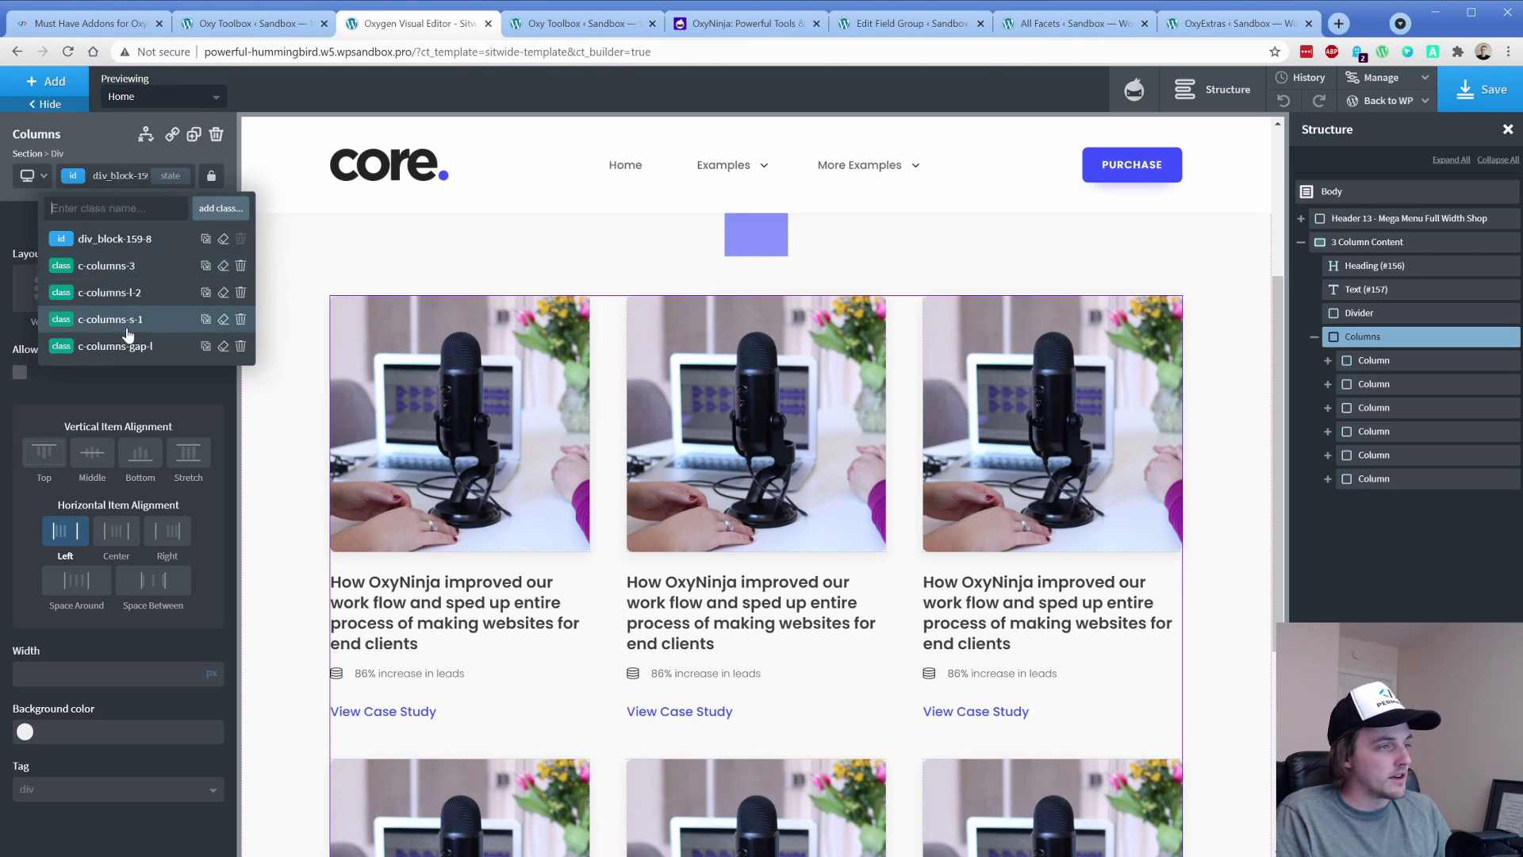
{"action": "left_click", "coordinate": [31, 175]}
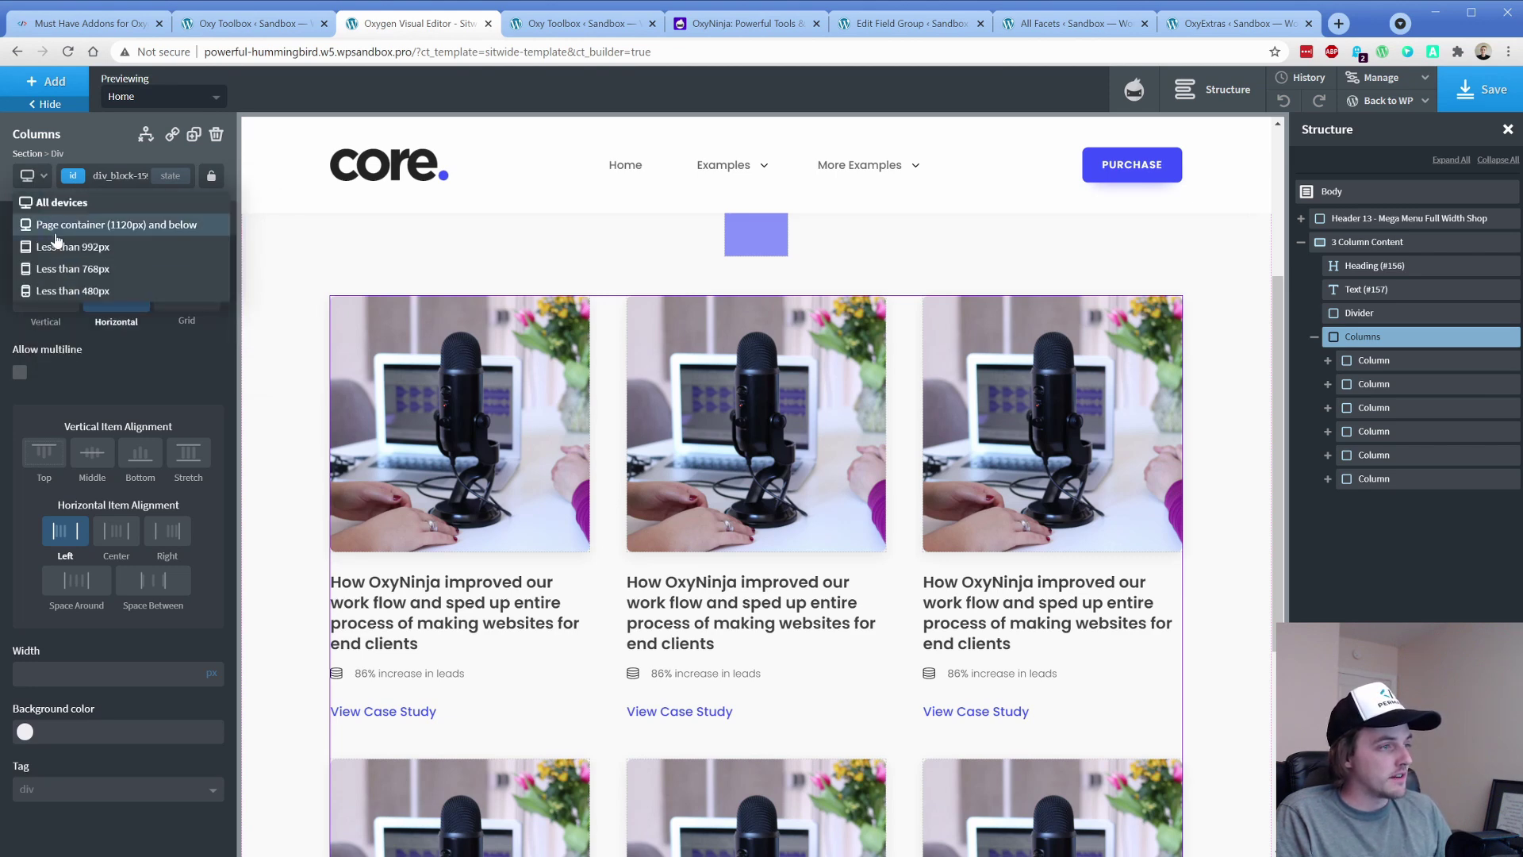
{"action": "left_click", "coordinate": [73, 291]}
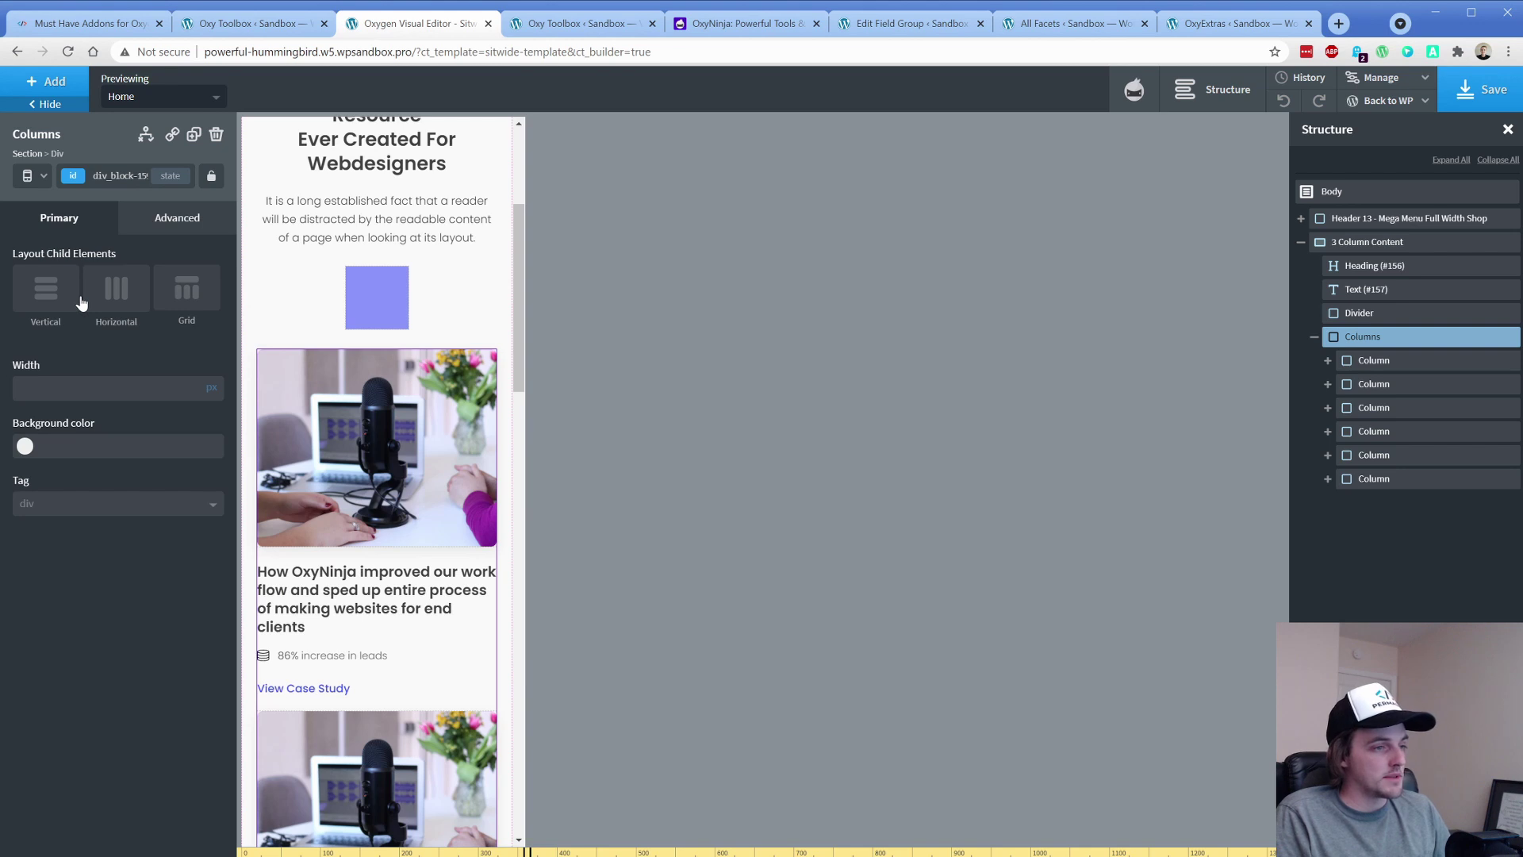
{"action": "left_click", "coordinate": [31, 176]}
{"action": "left_click", "coordinate": [65, 201]}
Replace the c-columns-gap-l class on the Columns element with c-columns-gap-m.
{"action": "left_click", "coordinate": [79, 178]}
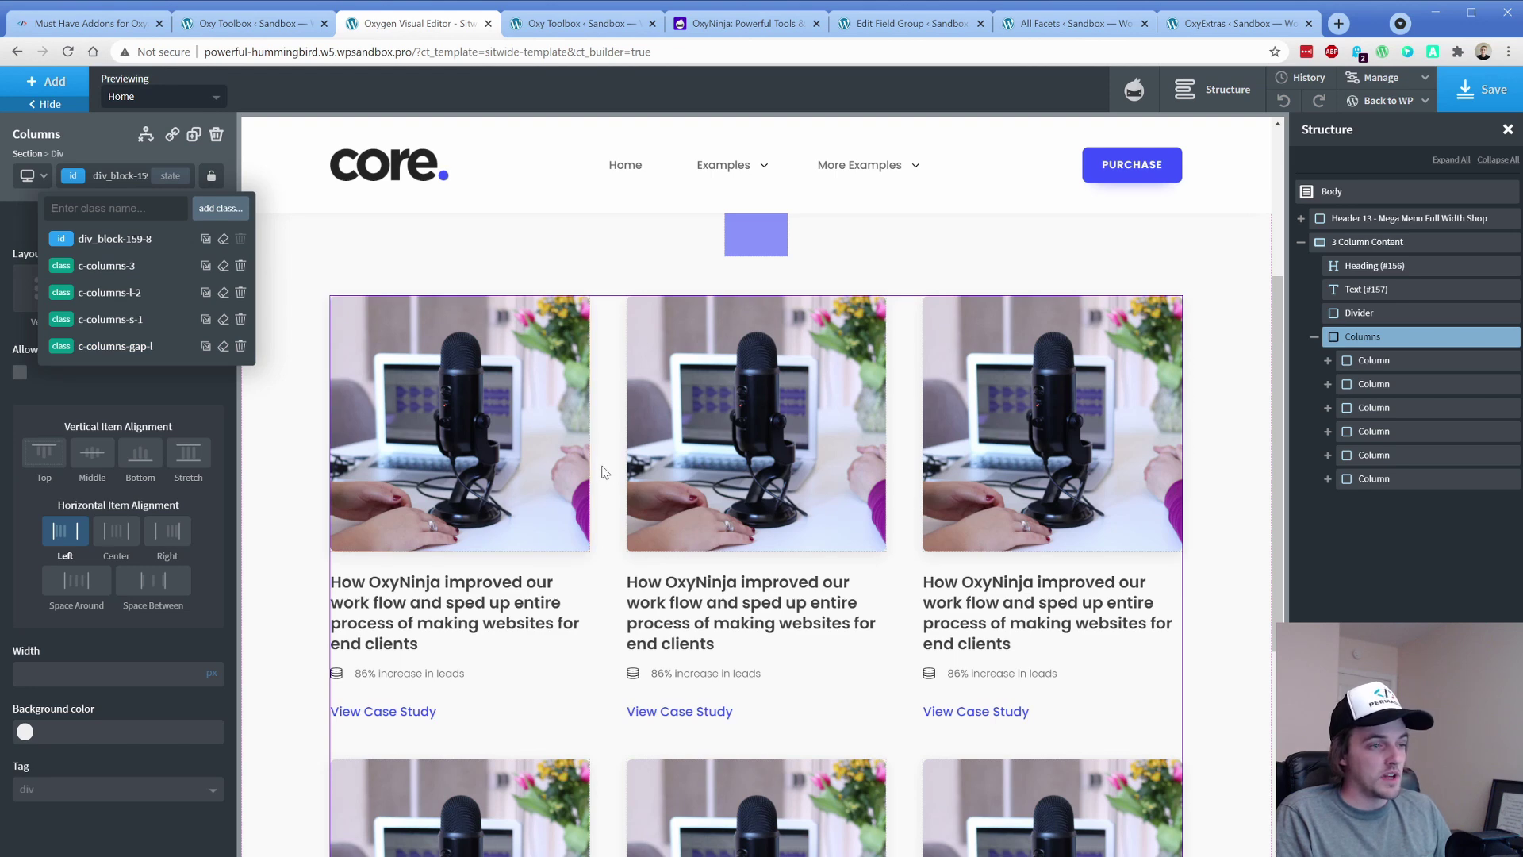
{"action": "left_click", "coordinate": [240, 346]}
{"action": "left_click", "coordinate": [72, 176]}
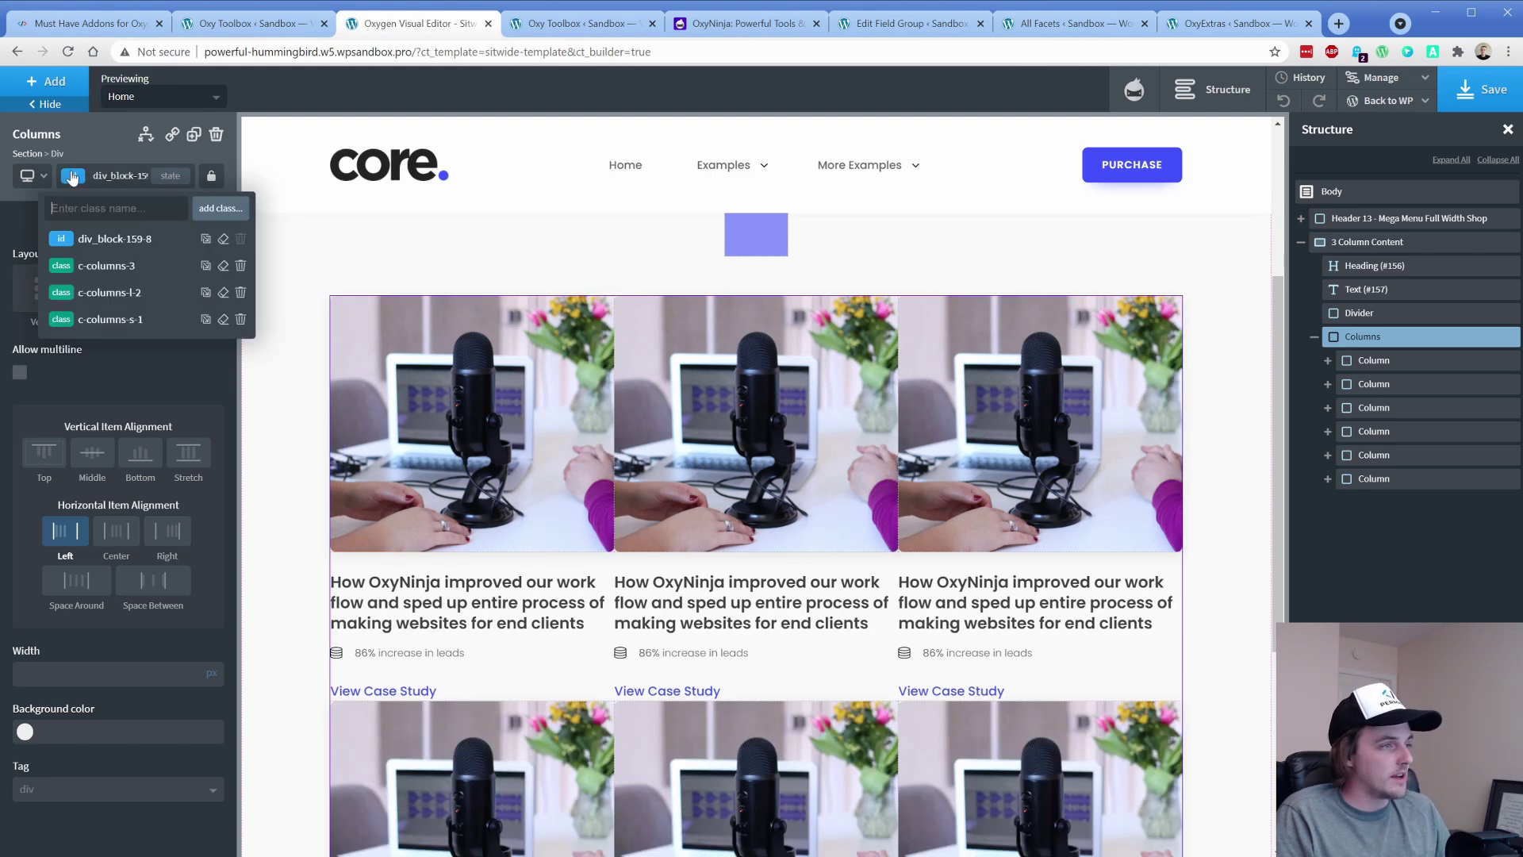
{"action": "type", "text": "gap-"}
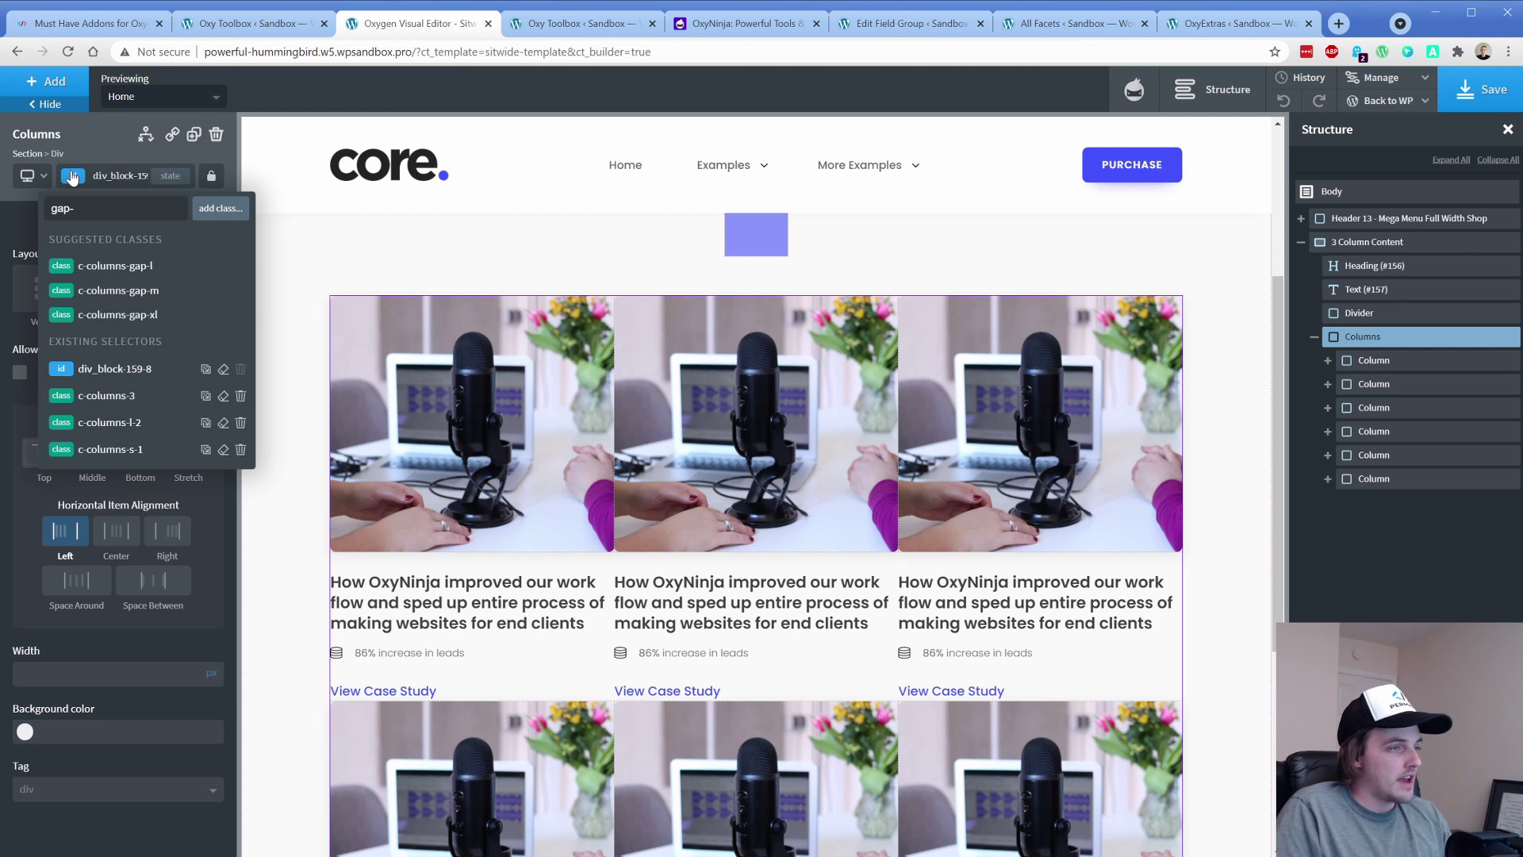
{"action": "left_click", "coordinate": [127, 292]}
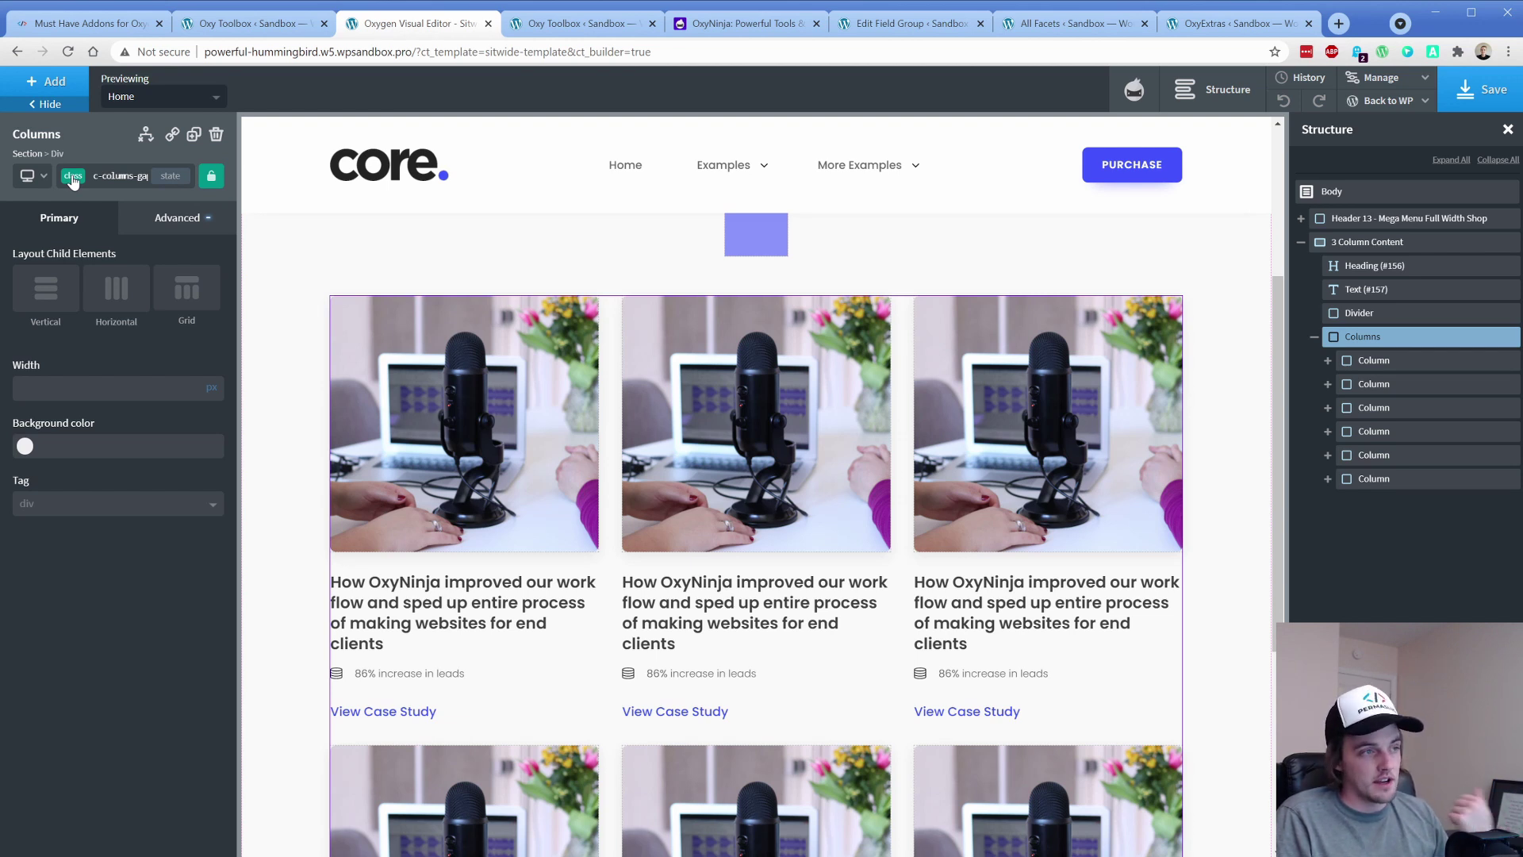
Switch to the Post Fields field group in Advanced Custom Fields and copy the code for the Upload File field.
{"action": "key", "text": "ctrl+6"}
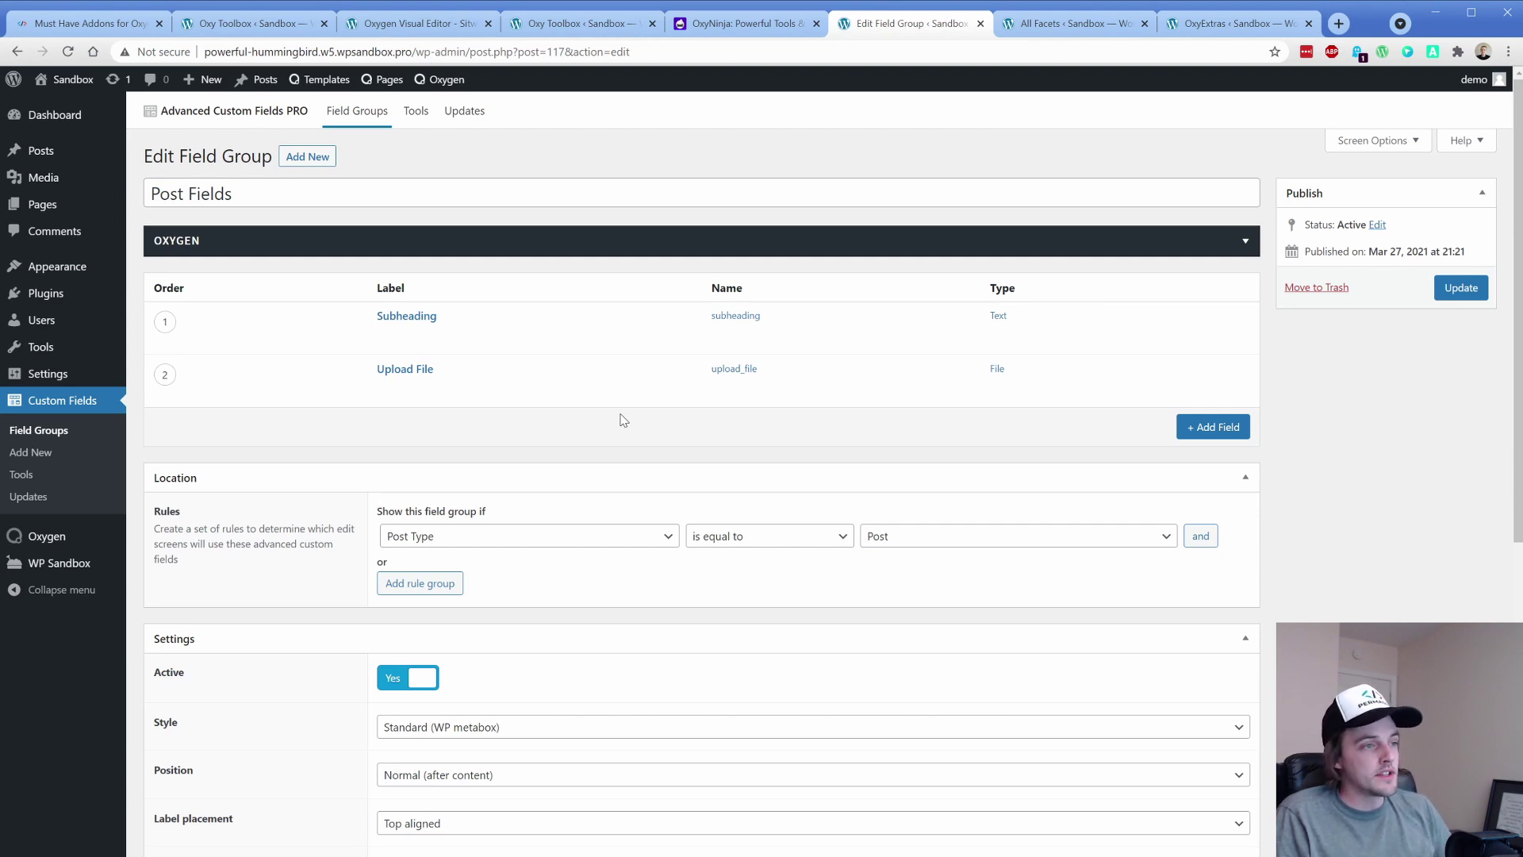
{"action": "mouse_move", "coordinate": [632, 350]}
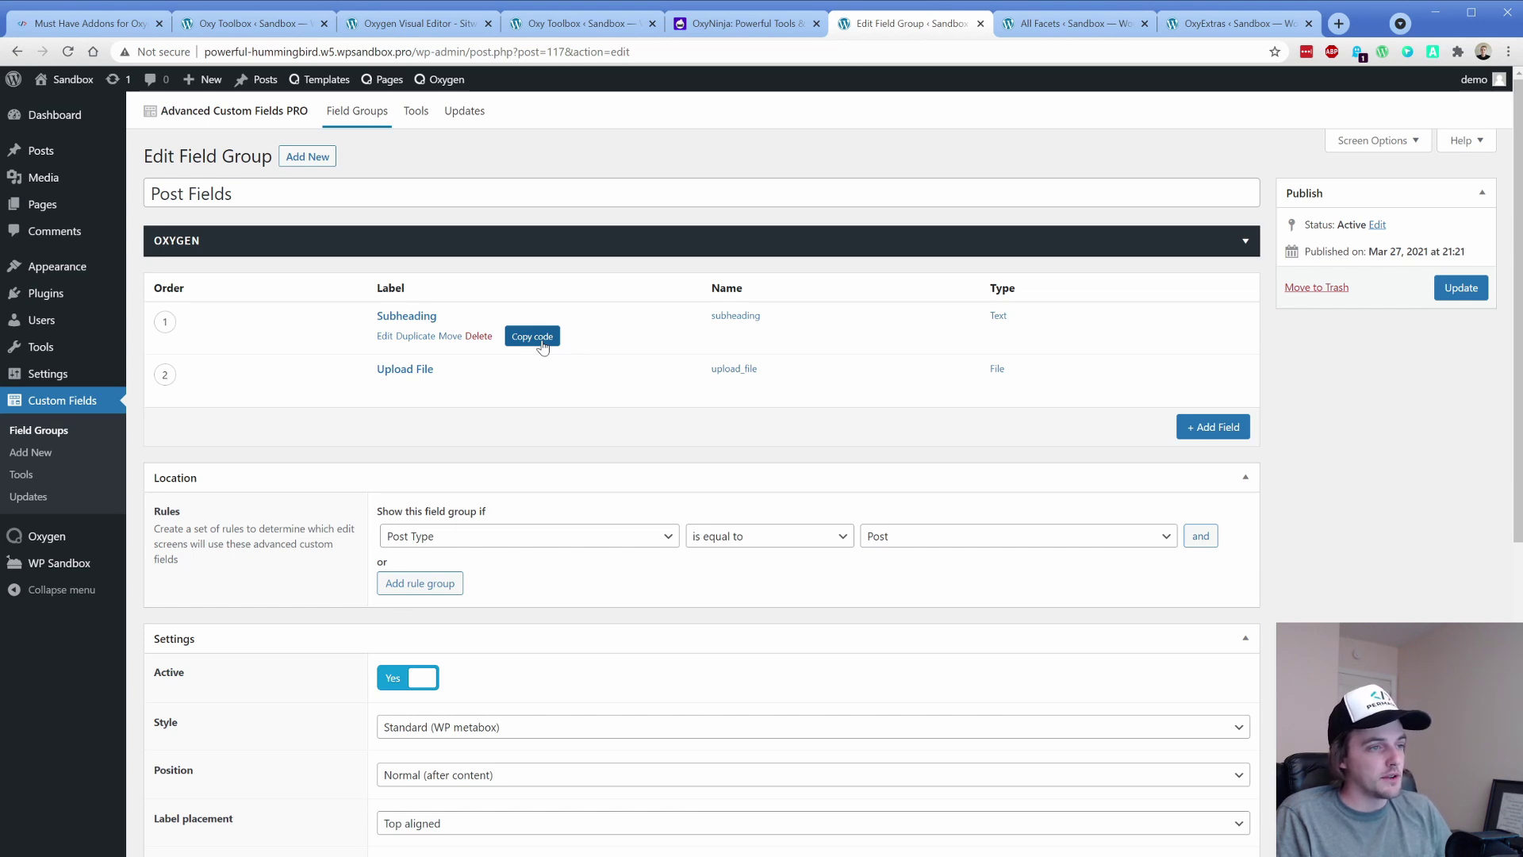
{"action": "mouse_move", "coordinate": [544, 390]}
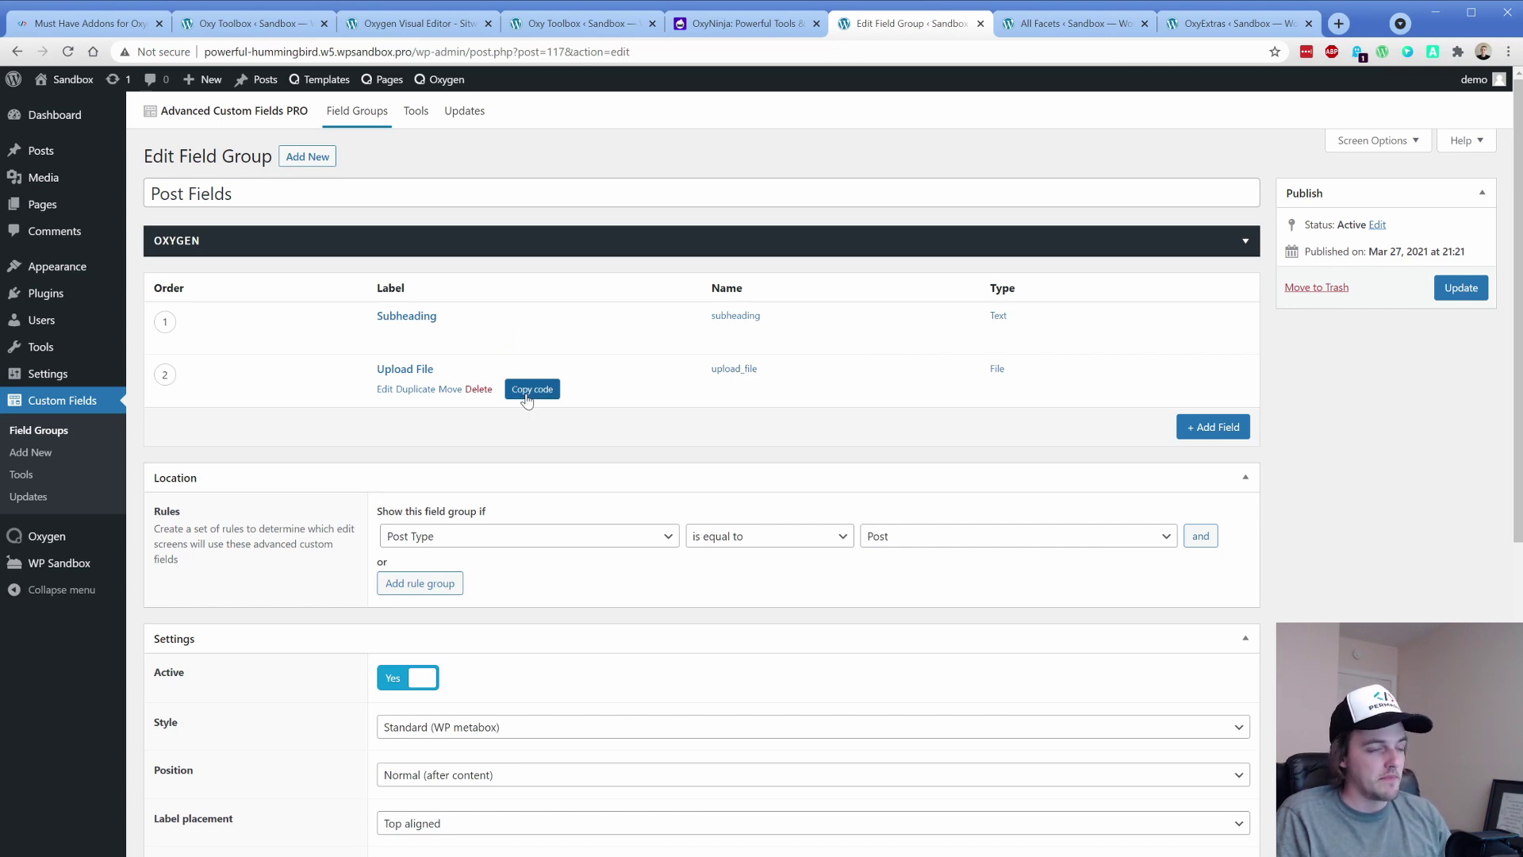
{"action": "left_click", "coordinate": [531, 391]}
Return to the Oxygen editor, replace the code block's PHP with the copied upload_file code and apply it.
{"action": "left_click", "coordinate": [433, 34]}
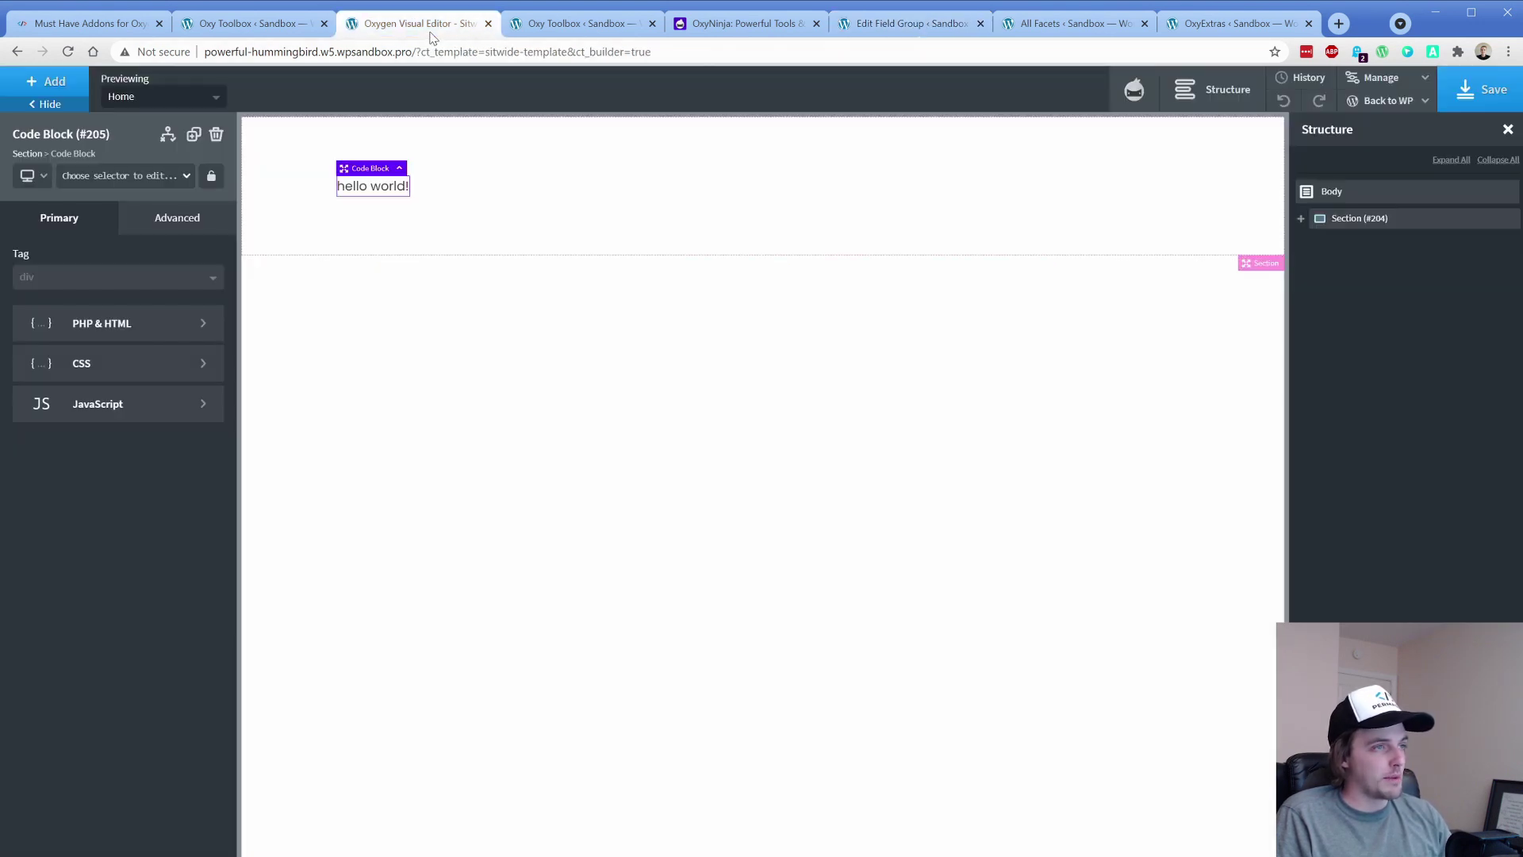
{"action": "left_click", "coordinate": [160, 323]}
{"action": "key", "text": "ctrl+v"}
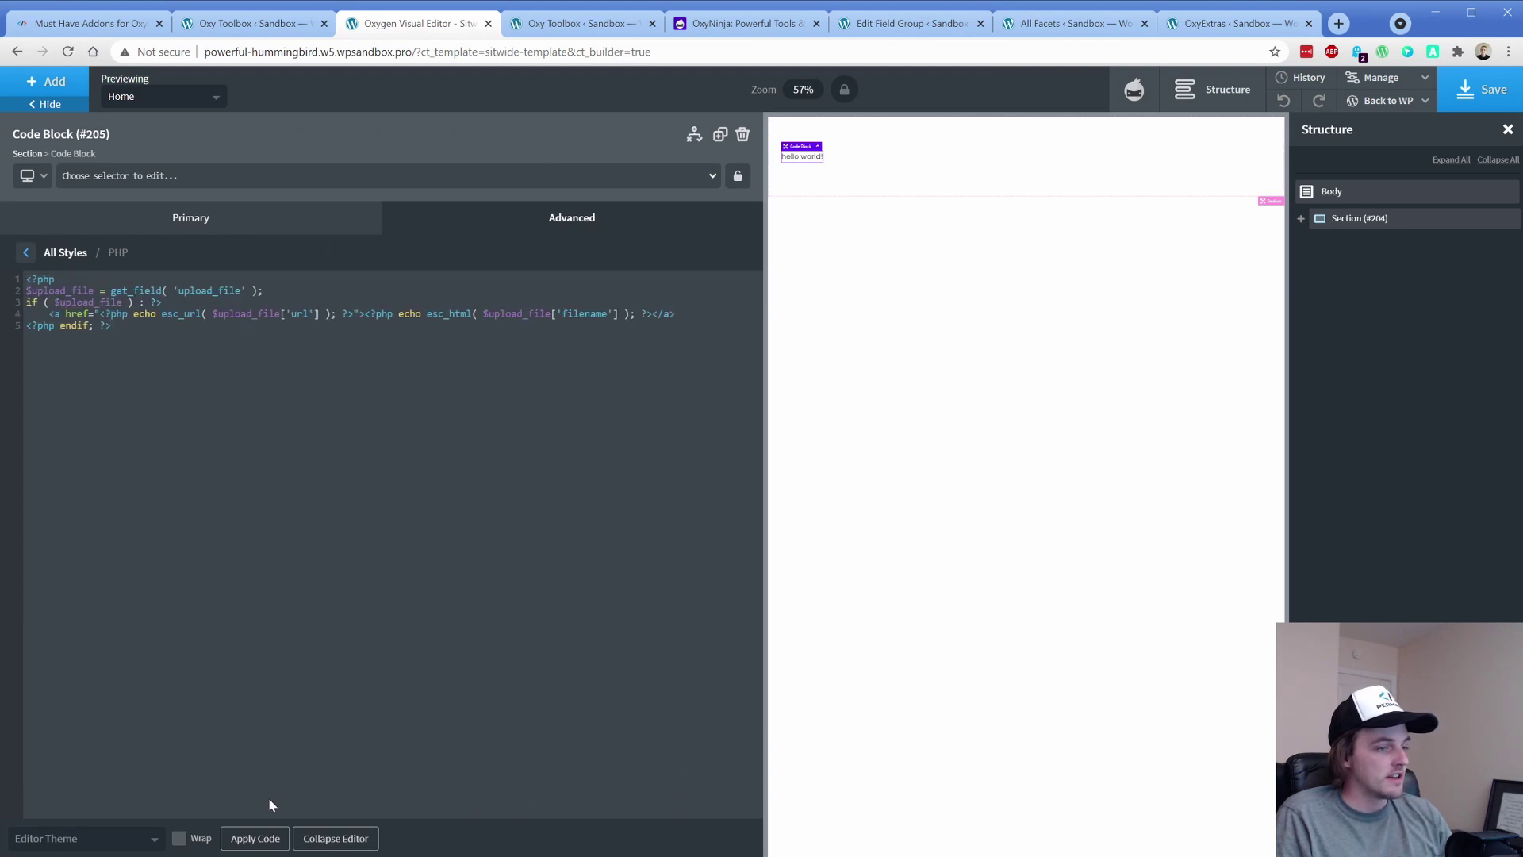
{"action": "left_click", "coordinate": [268, 838]}
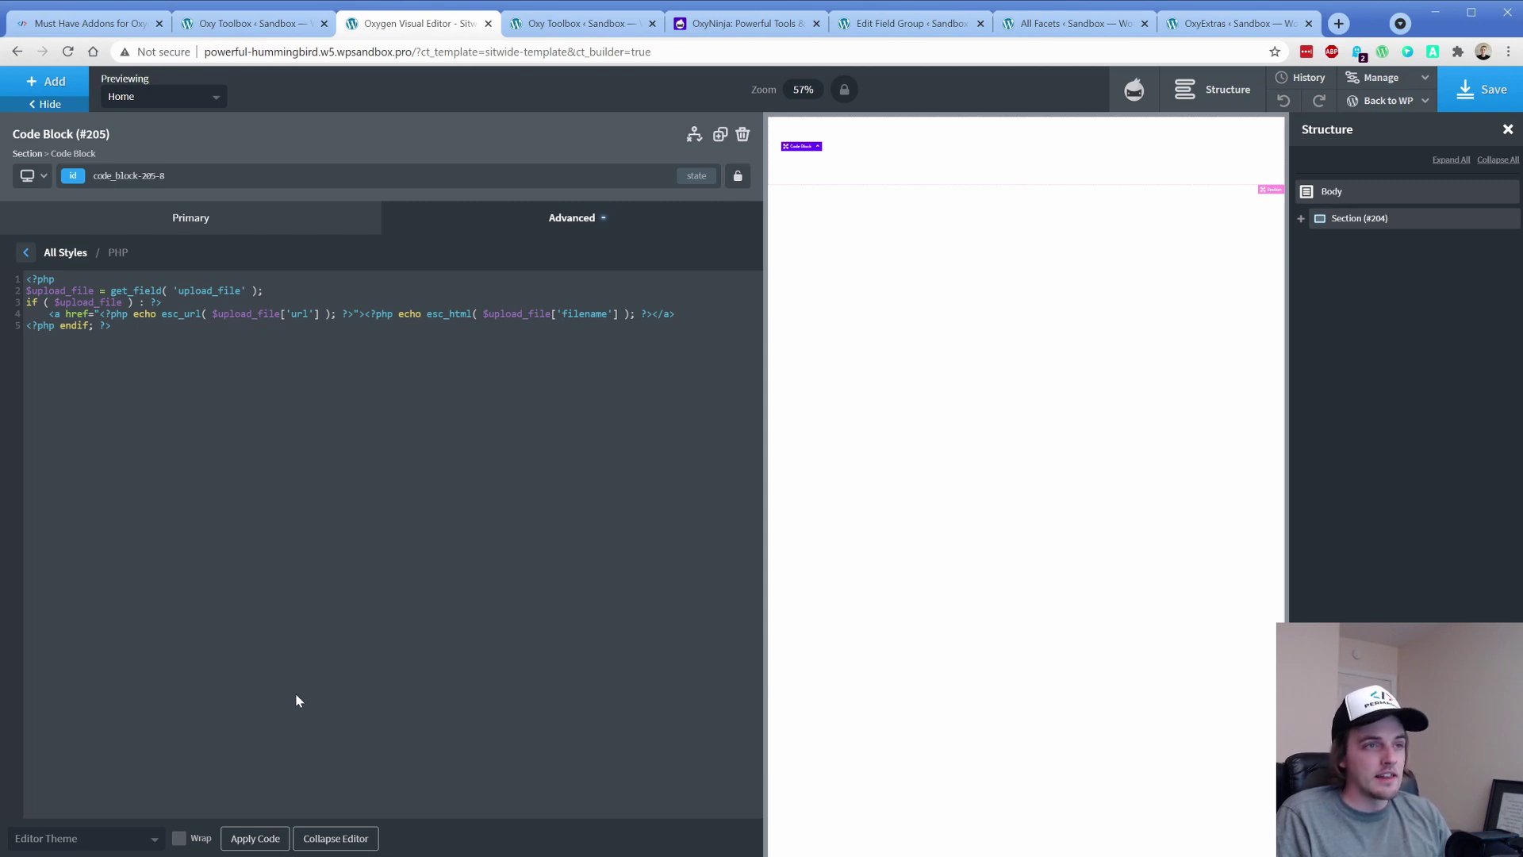
Review the upload_file field in the Post Fields field group, and view the All Facets page of Gridbuilder.
{"action": "left_click", "coordinate": [913, 23]}
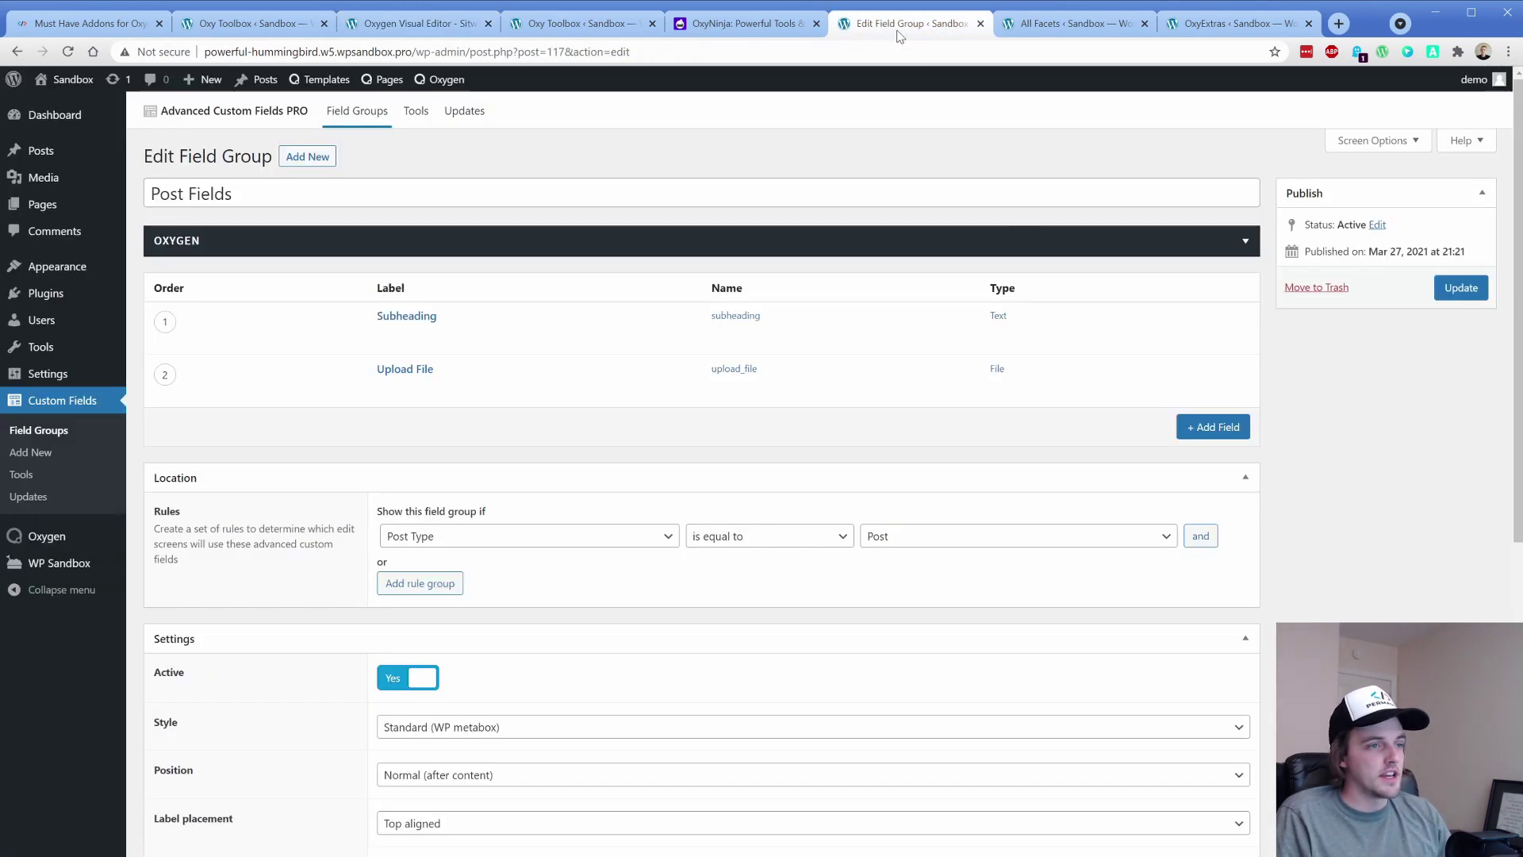
{"action": "left_click", "coordinate": [731, 370]}
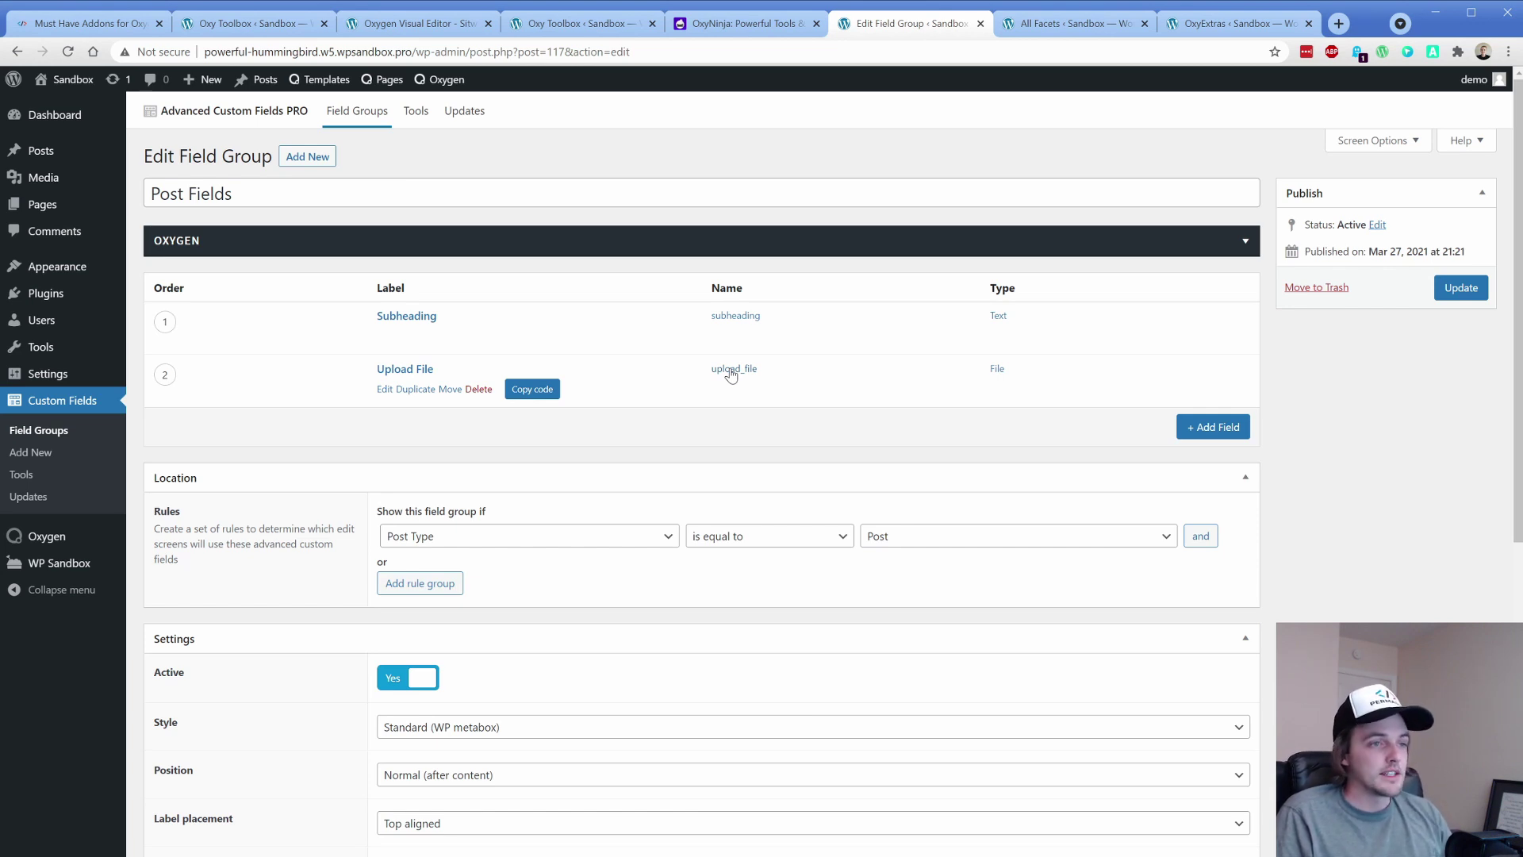
{"action": "left_click", "coordinate": [1061, 31]}
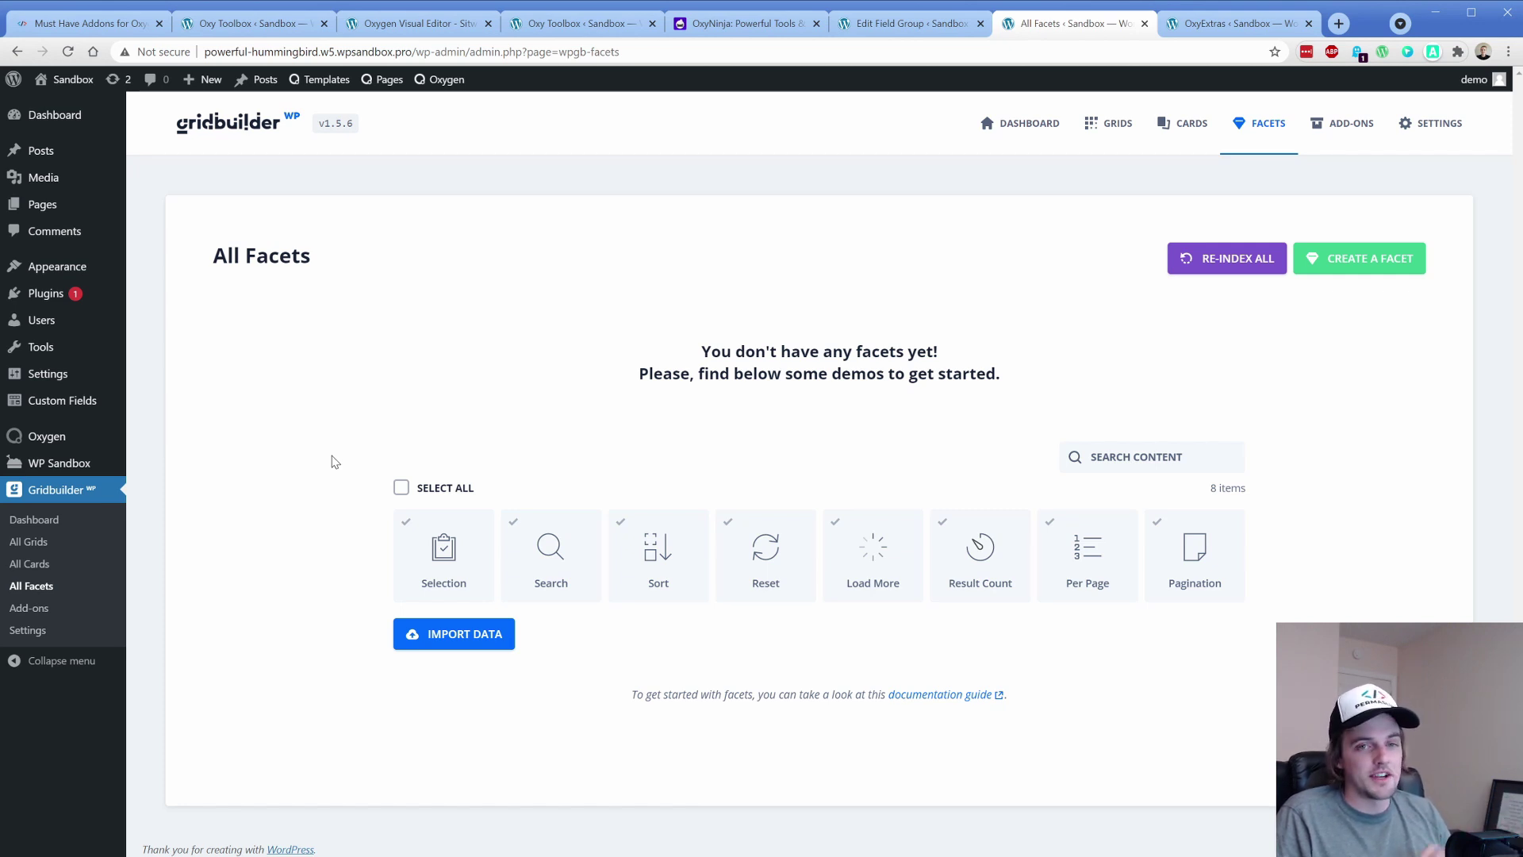
In the OxyExtras general settings, enable the Burger Trigger, Back To Top and Author Box components and save the changes.
{"action": "key", "text": "ctrl+Tab"}
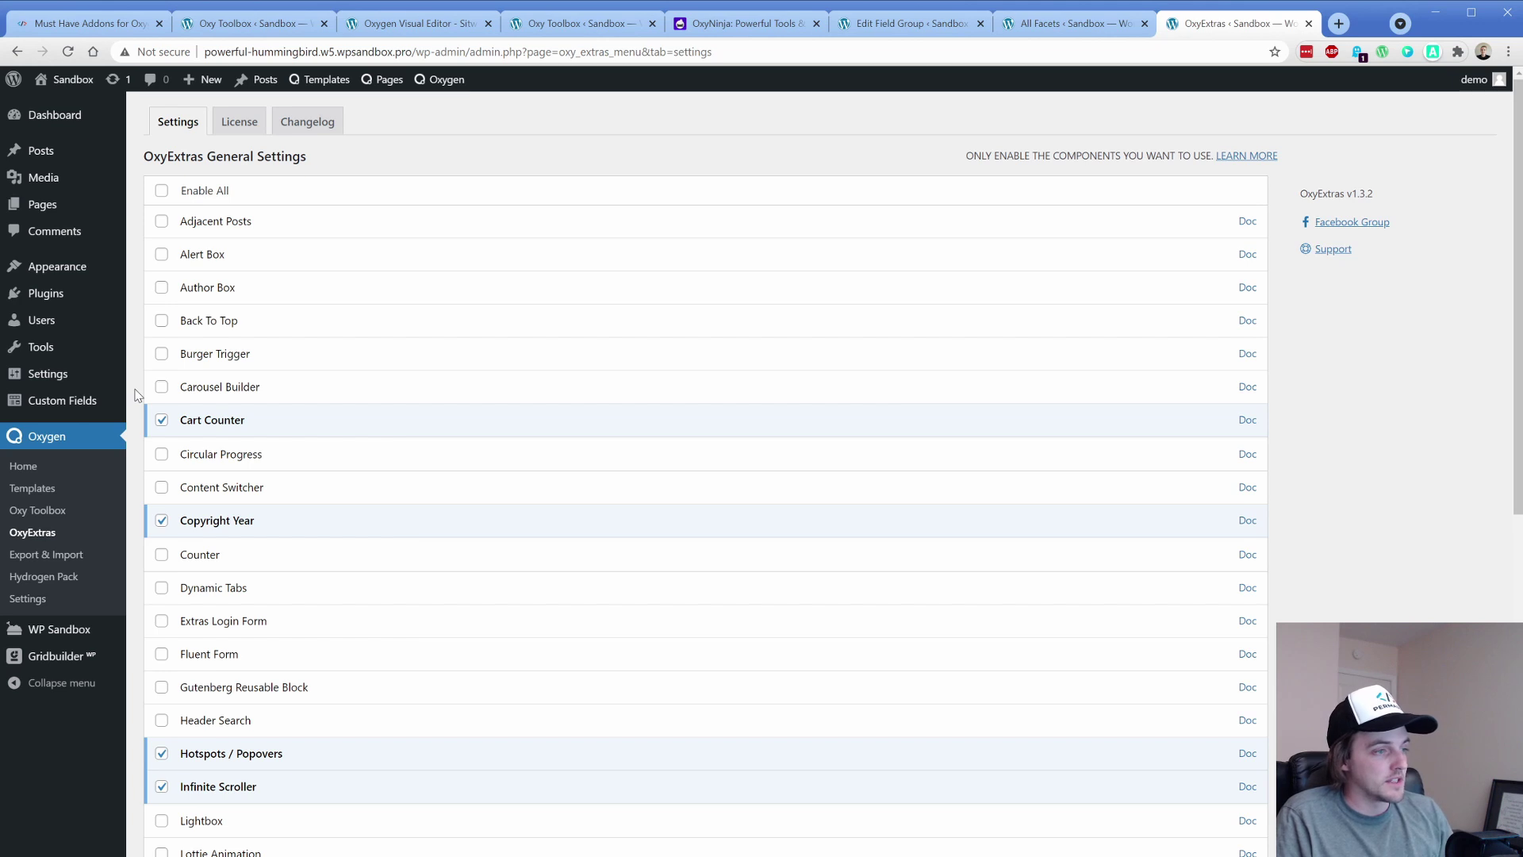
{"action": "left_click", "coordinate": [162, 354]}
{"action": "left_click", "coordinate": [162, 320]}
{"action": "left_click", "coordinate": [161, 287]}
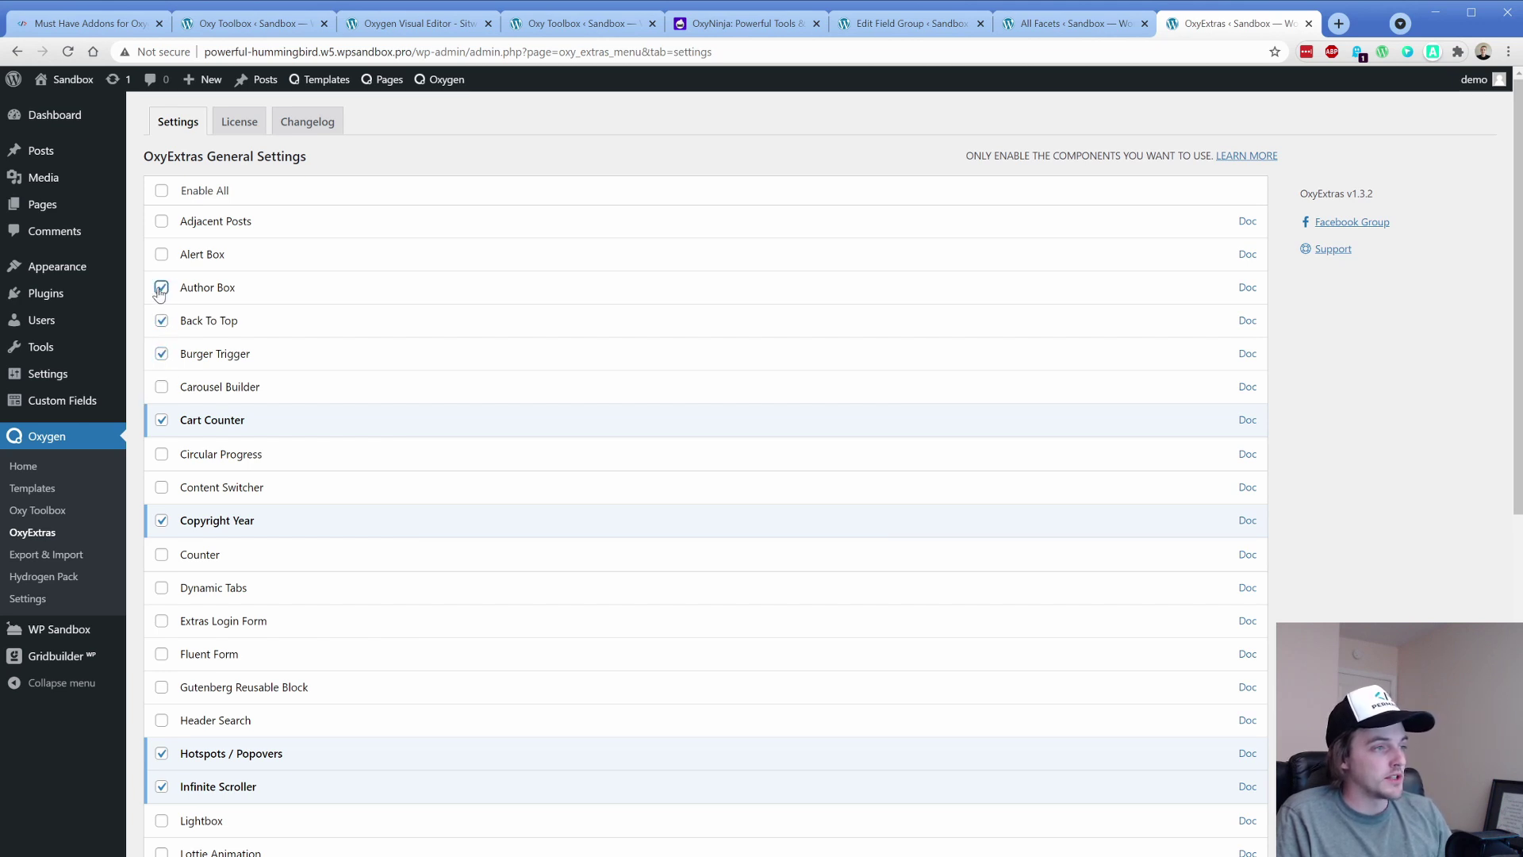
{"action": "scroll", "coordinate": [401, 451], "scroll_direction": "down", "scroll_amount": 8}
{"action": "left_click", "coordinate": [187, 790]}
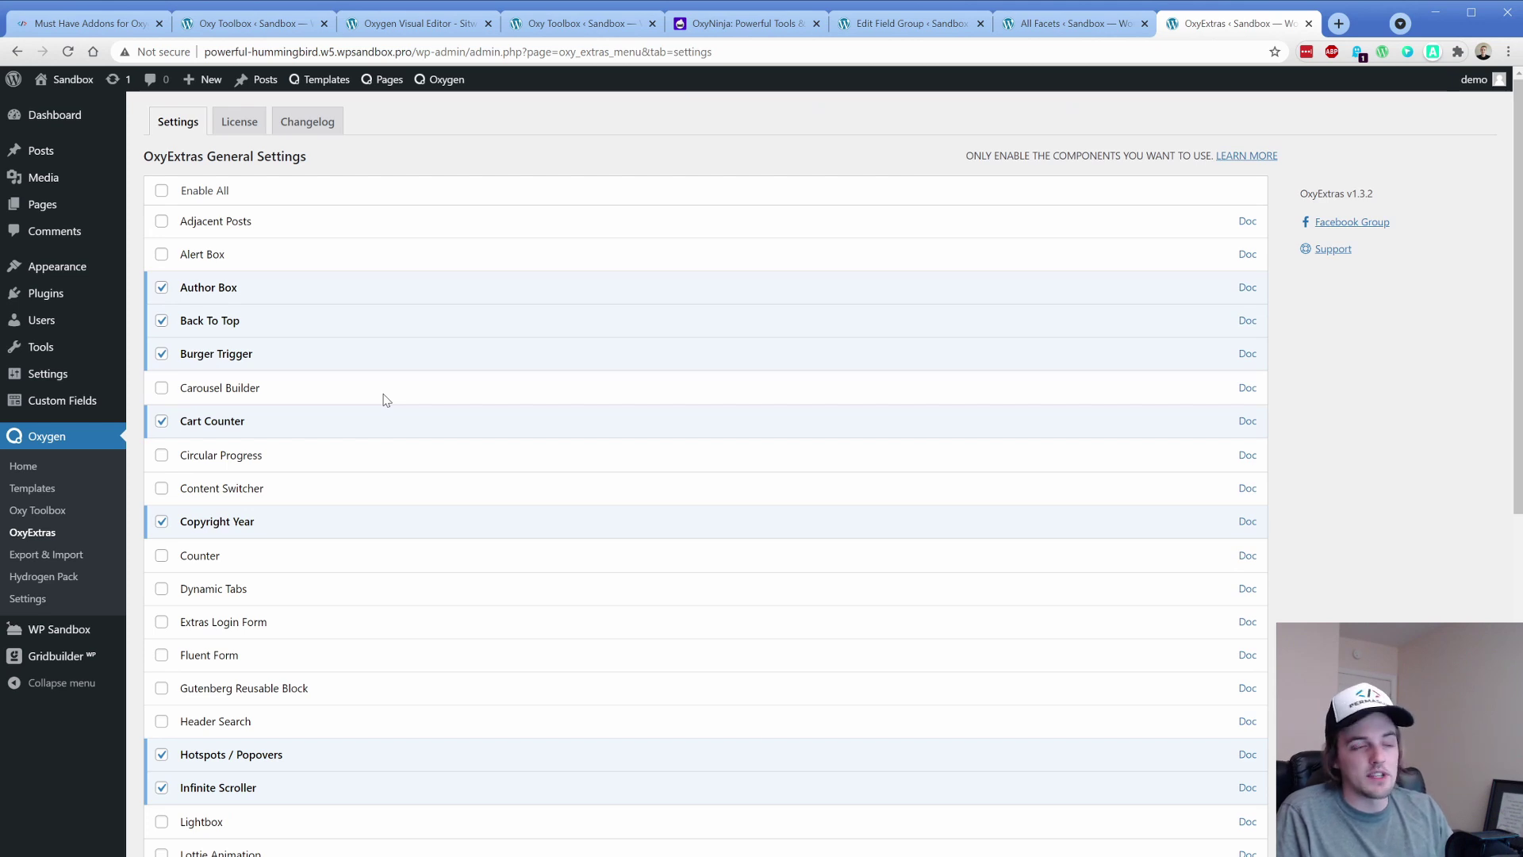
Look through the OxyExtras documentation for the Burger Trigger component and return to the OxyExtras settings.
{"action": "left_click", "coordinate": [1247, 353]}
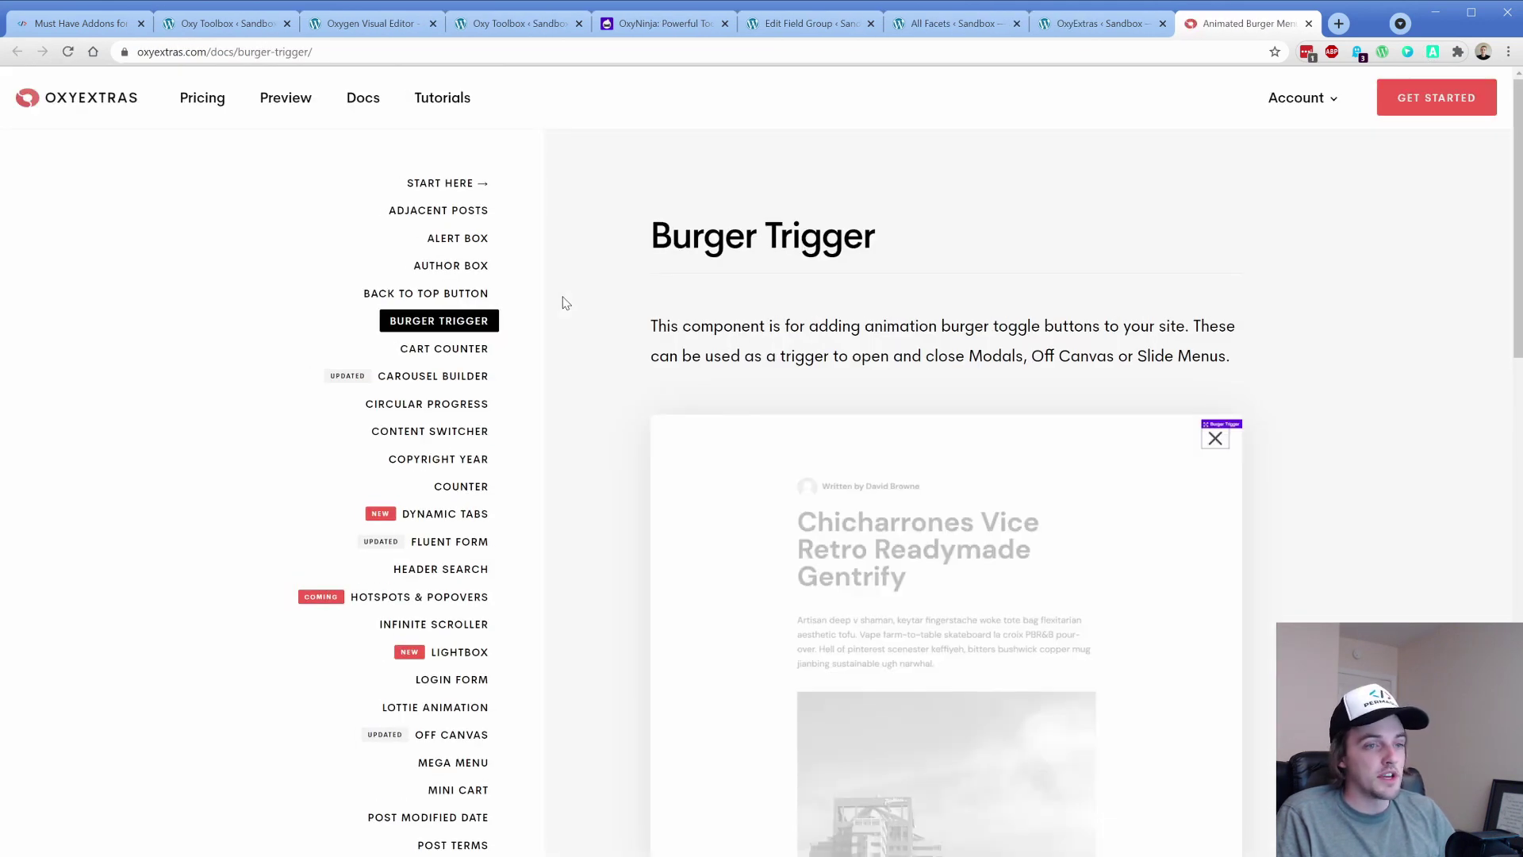
{"action": "scroll", "coordinate": [548, 388], "scroll_direction": "down", "scroll_amount": 6}
{"action": "scroll", "coordinate": [554, 407], "scroll_direction": "up", "scroll_amount": 6}
{"action": "key", "text": "ctrl+shift+Tab"}
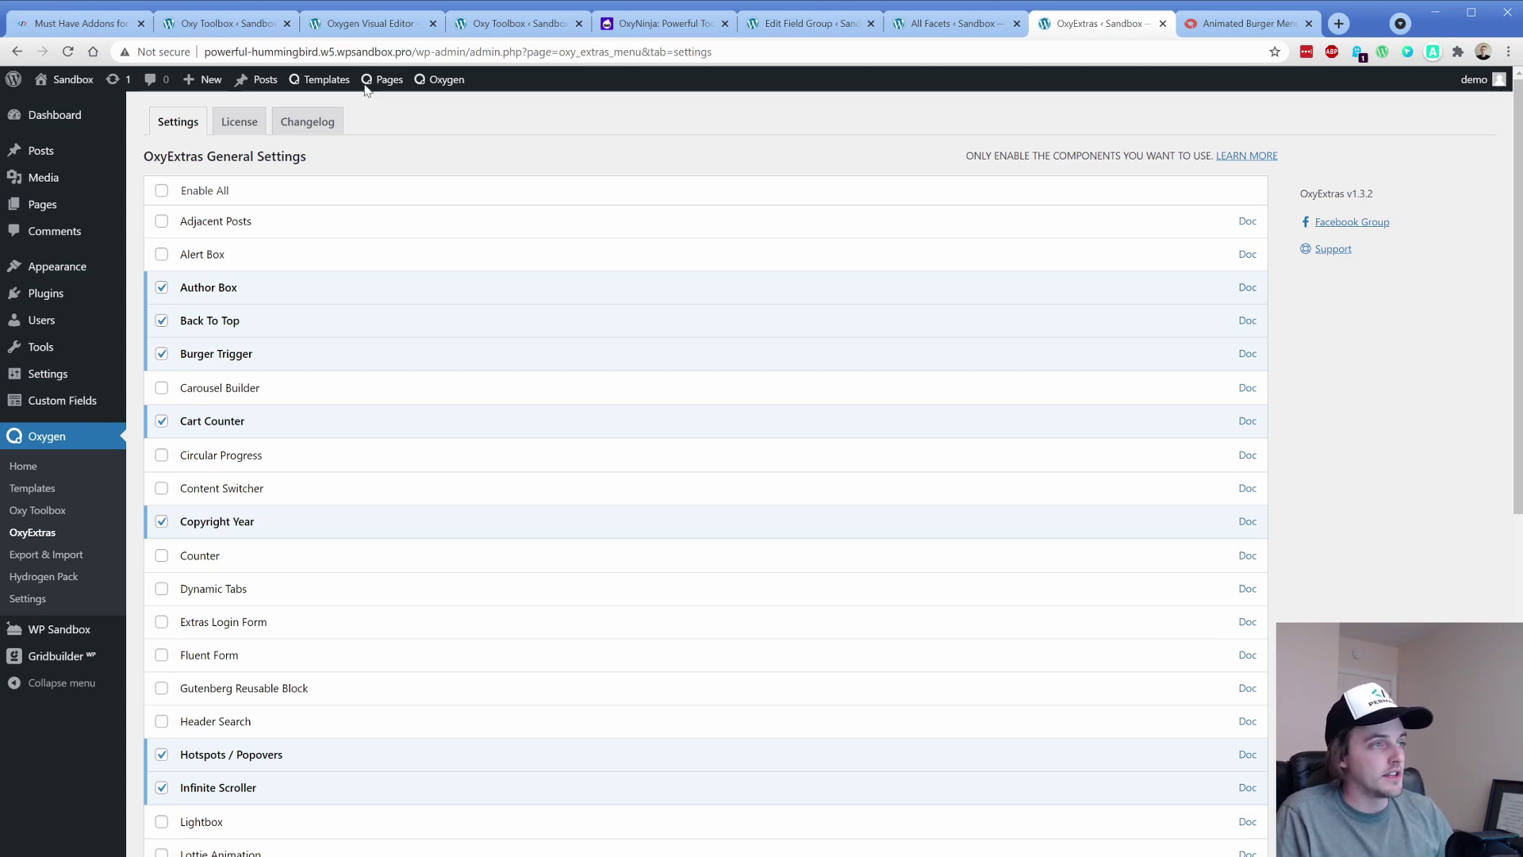
Switch to the Oxygen editor, add a Section and insert the Mega Menu component from the Extras set into it.
{"action": "left_click", "coordinate": [375, 22]}
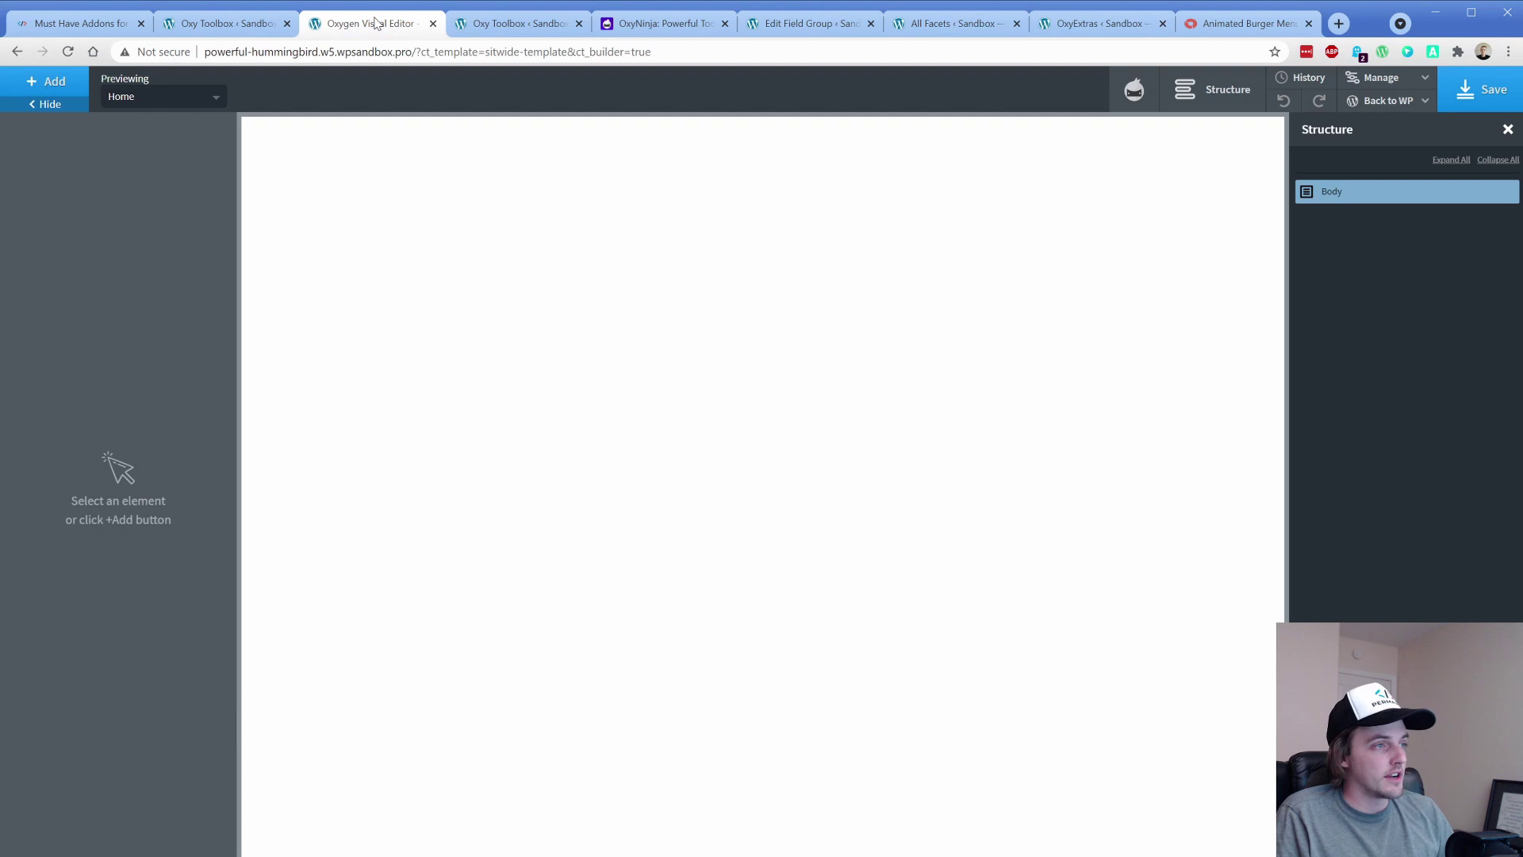
{"action": "left_click", "coordinate": [50, 87]}
{"action": "left_click", "coordinate": [55, 248]}
{"action": "left_click", "coordinate": [57, 93]}
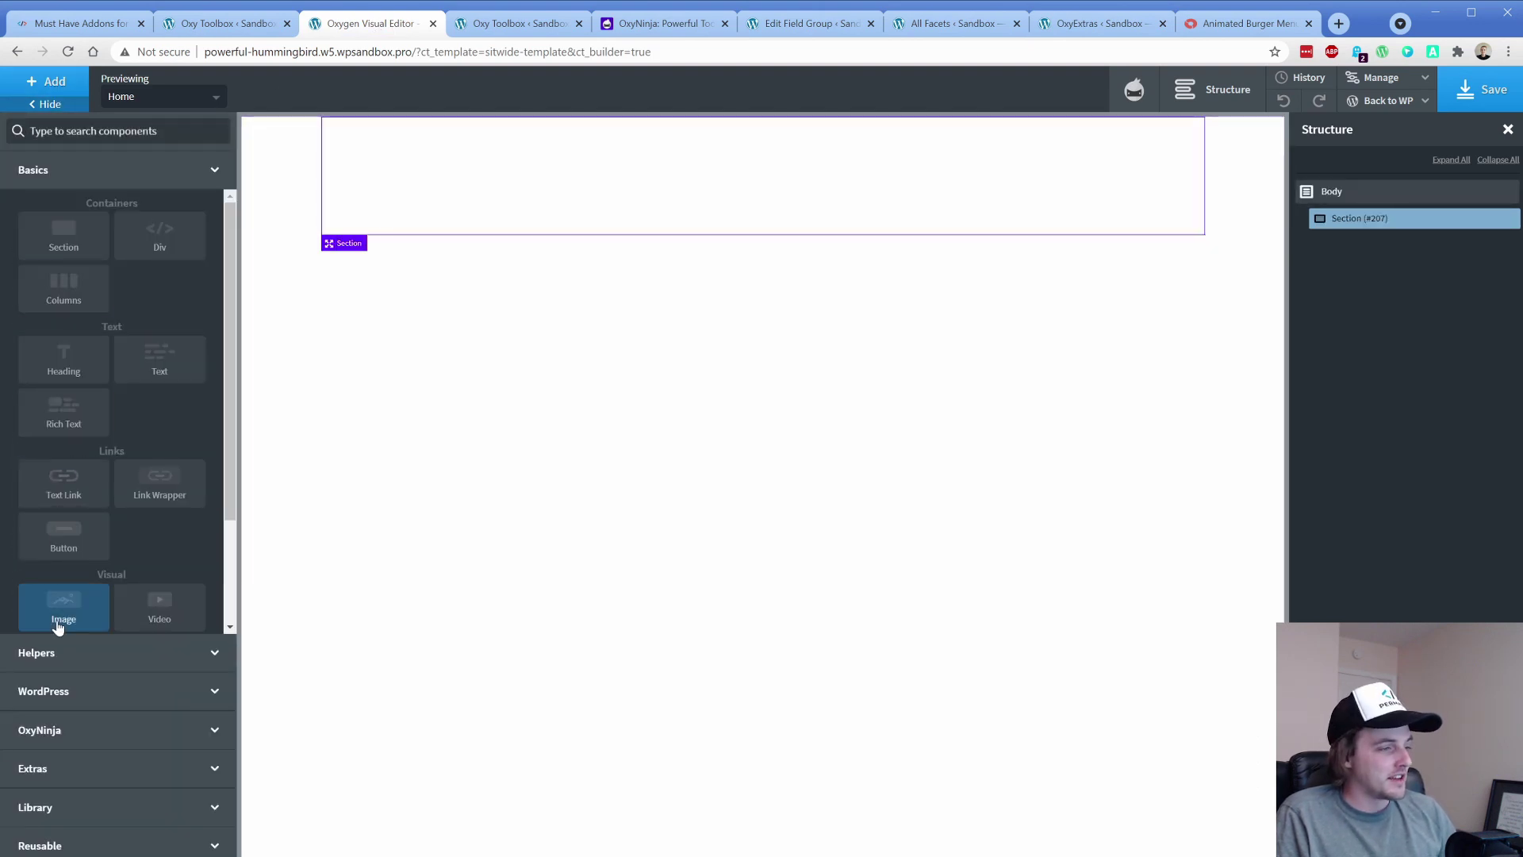
{"action": "left_click", "coordinate": [85, 773]}
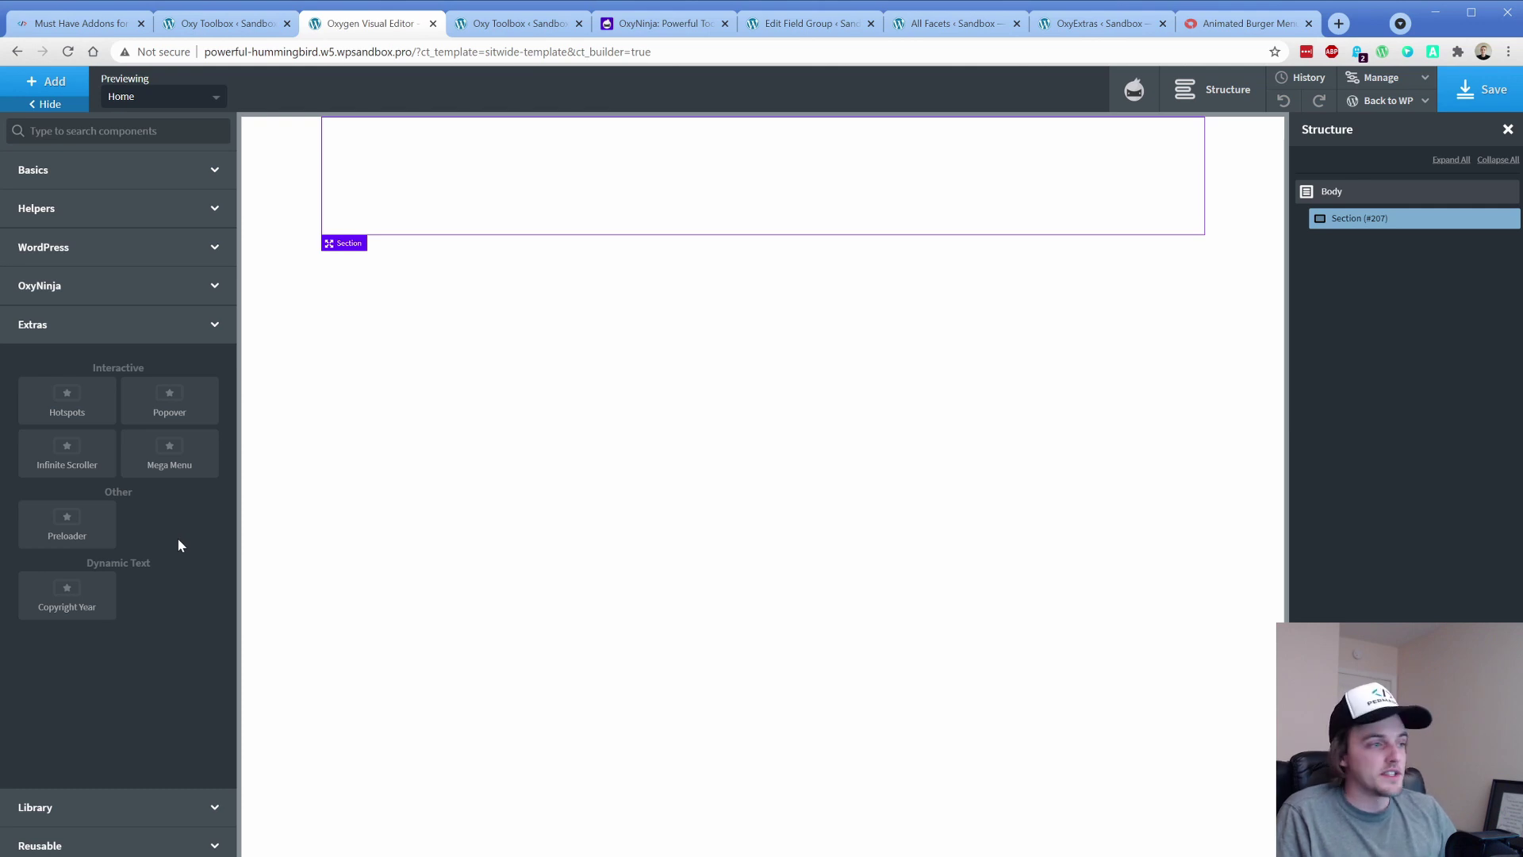
{"action": "left_click", "coordinate": [178, 470]}
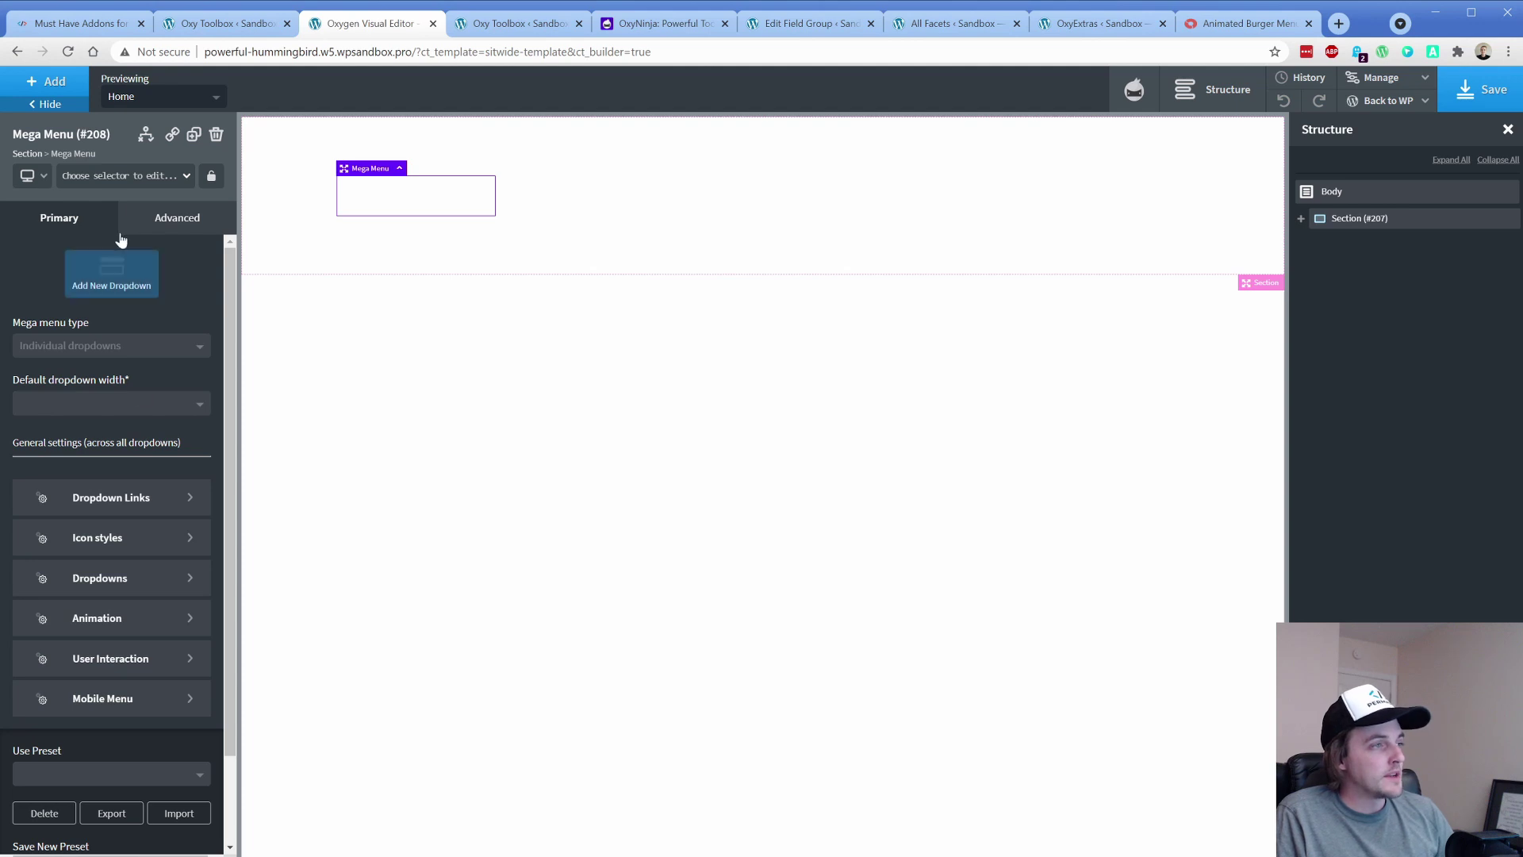
Add an Infinite Scroller component to the section and view which component types it can be used with.
{"action": "left_click", "coordinate": [71, 88]}
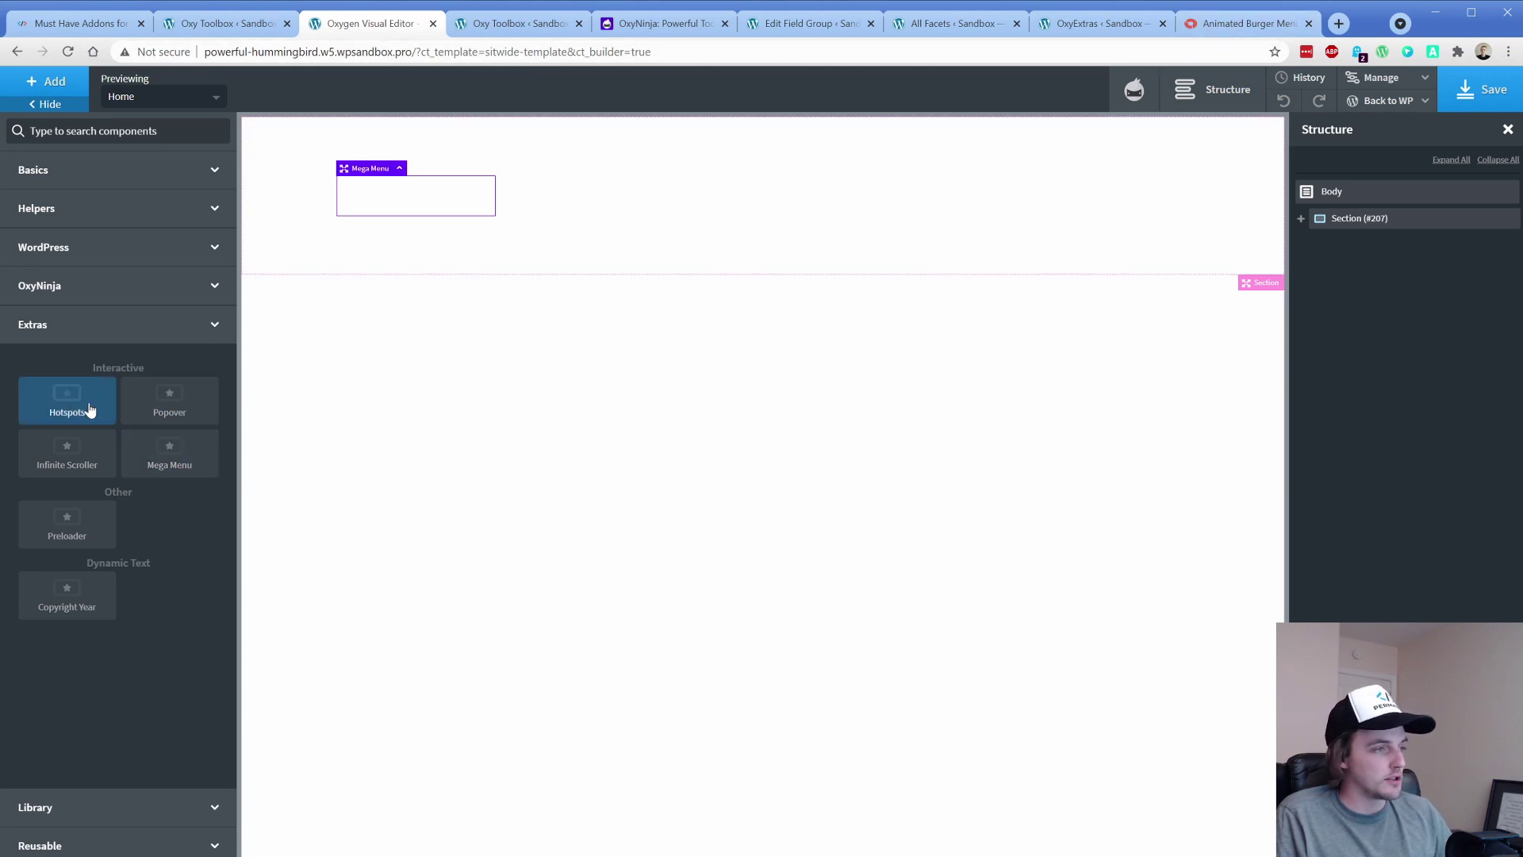
{"action": "left_click", "coordinate": [97, 458]}
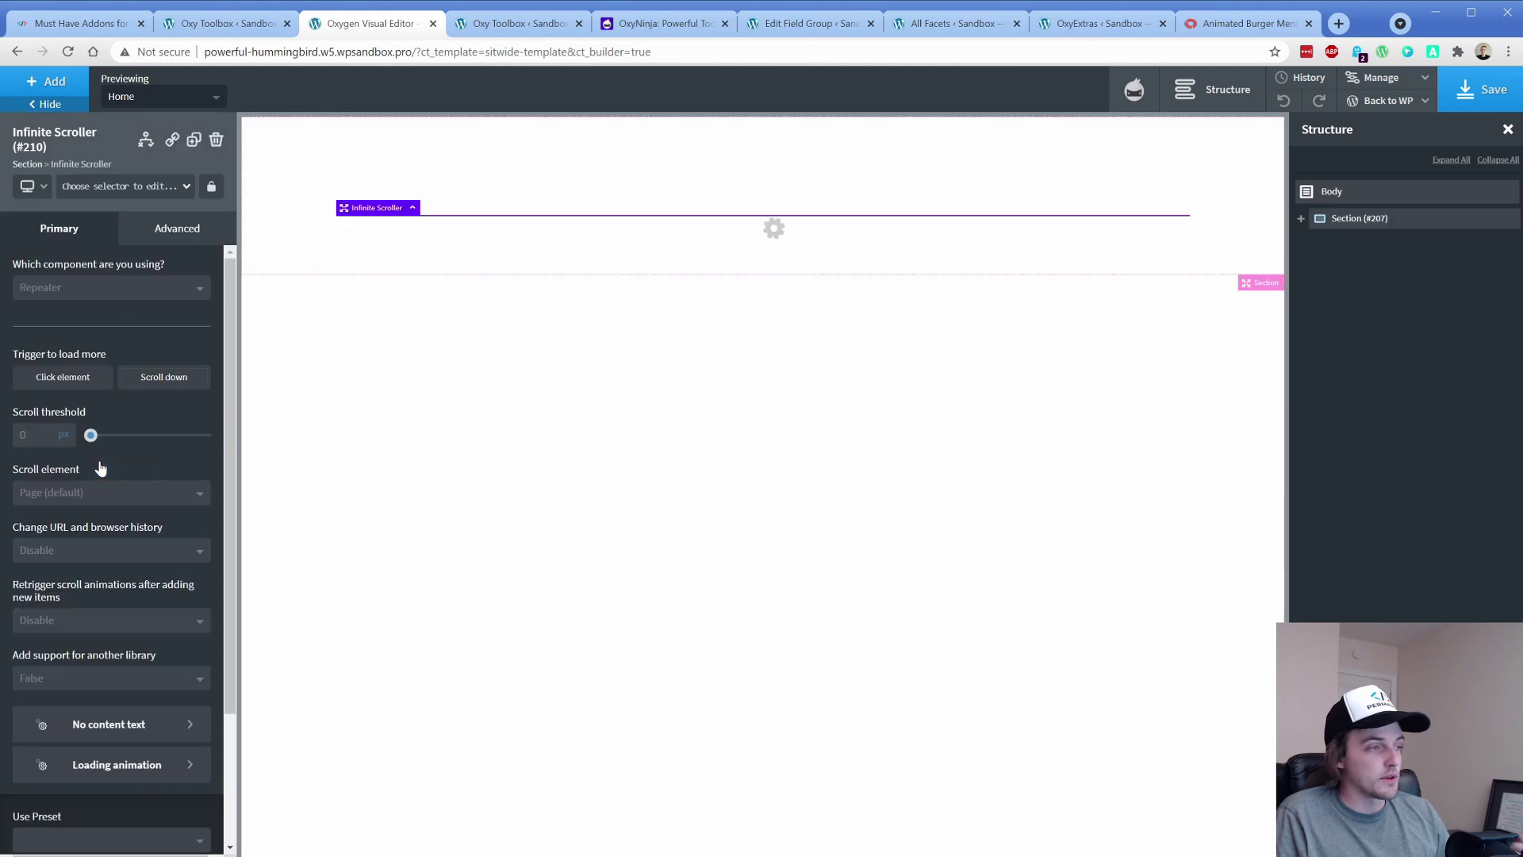
{"action": "left_click", "coordinate": [102, 290]}
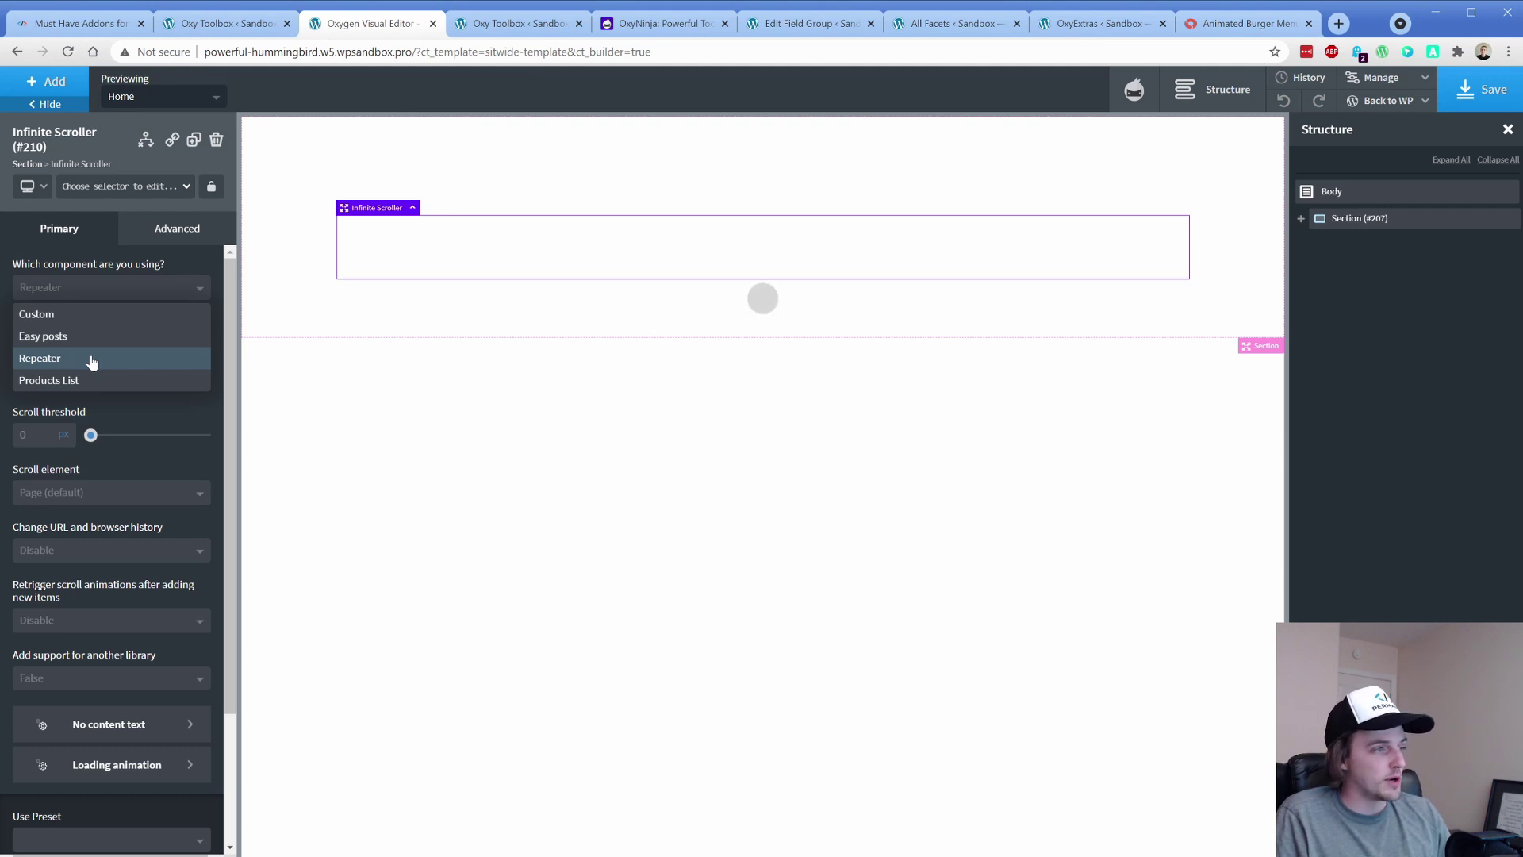
{"action": "left_click", "coordinate": [83, 406]}
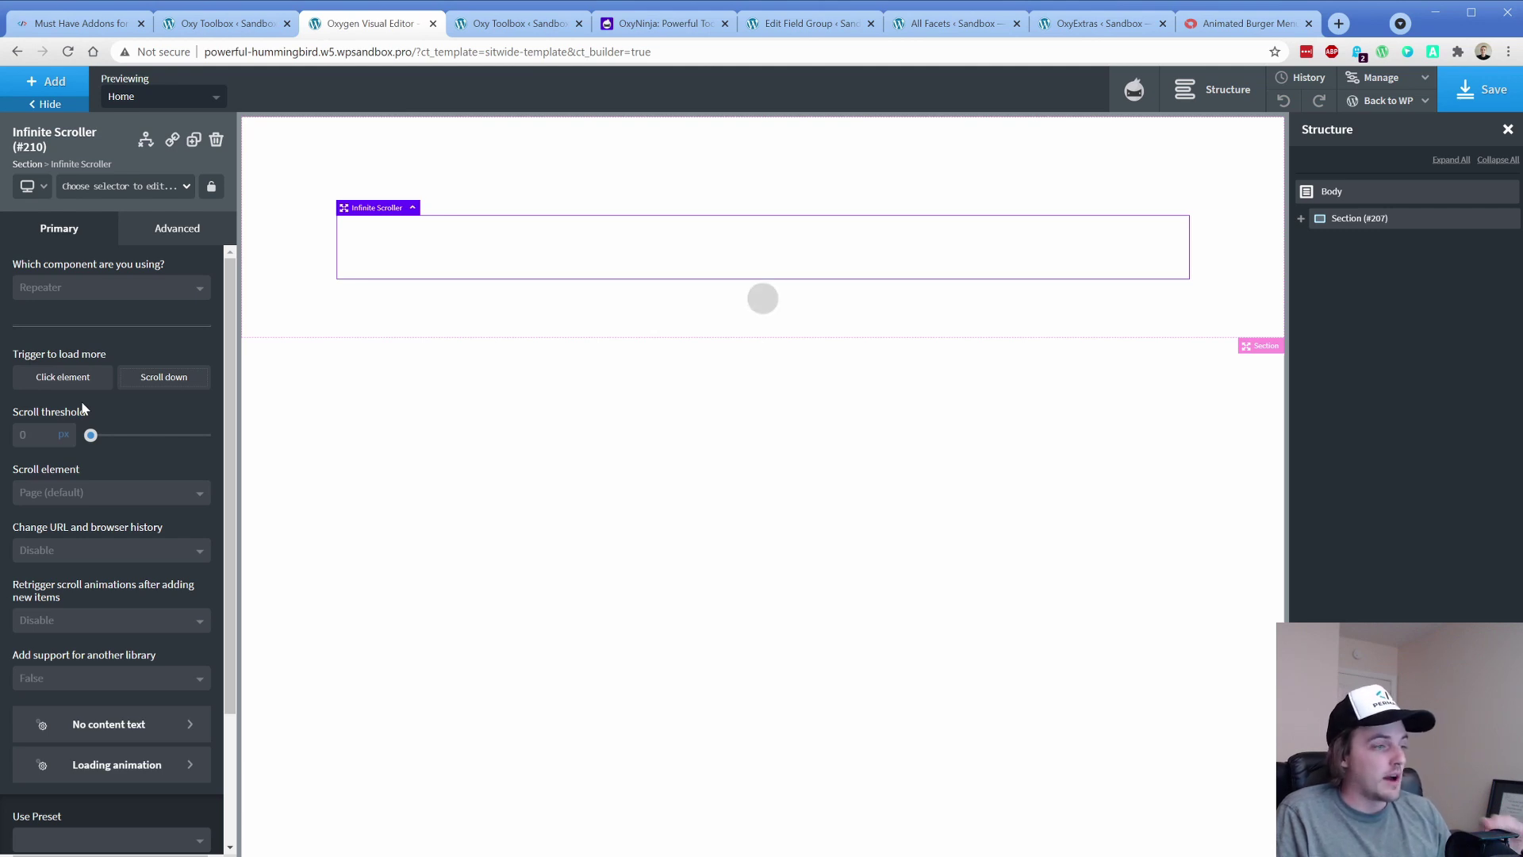
Add a Copyright Year component inside the Infinite Scroller.
{"action": "left_click", "coordinate": [48, 81]}
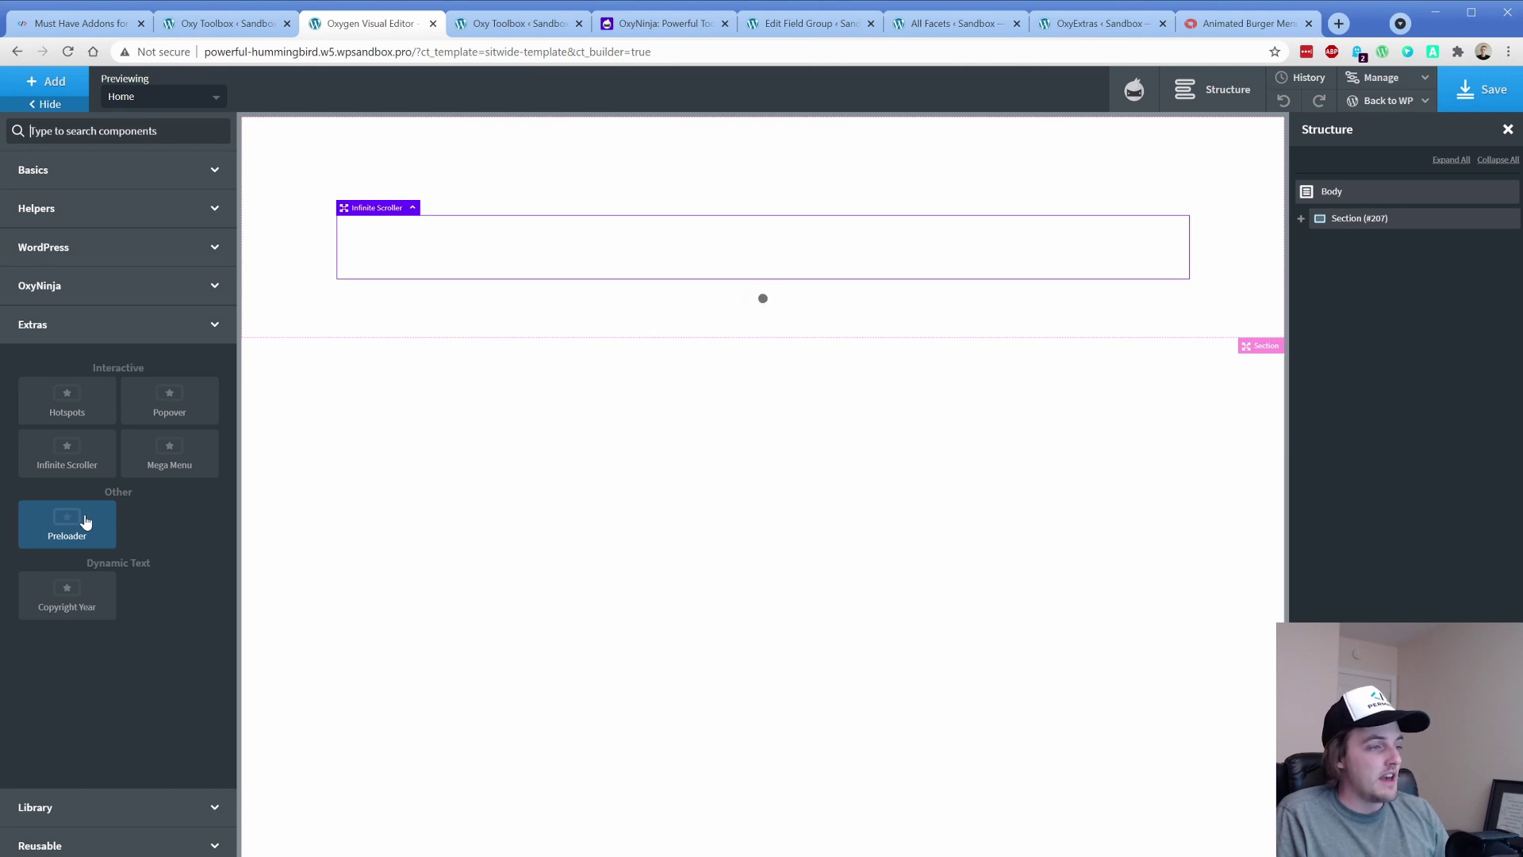
{"action": "left_click", "coordinate": [93, 607]}
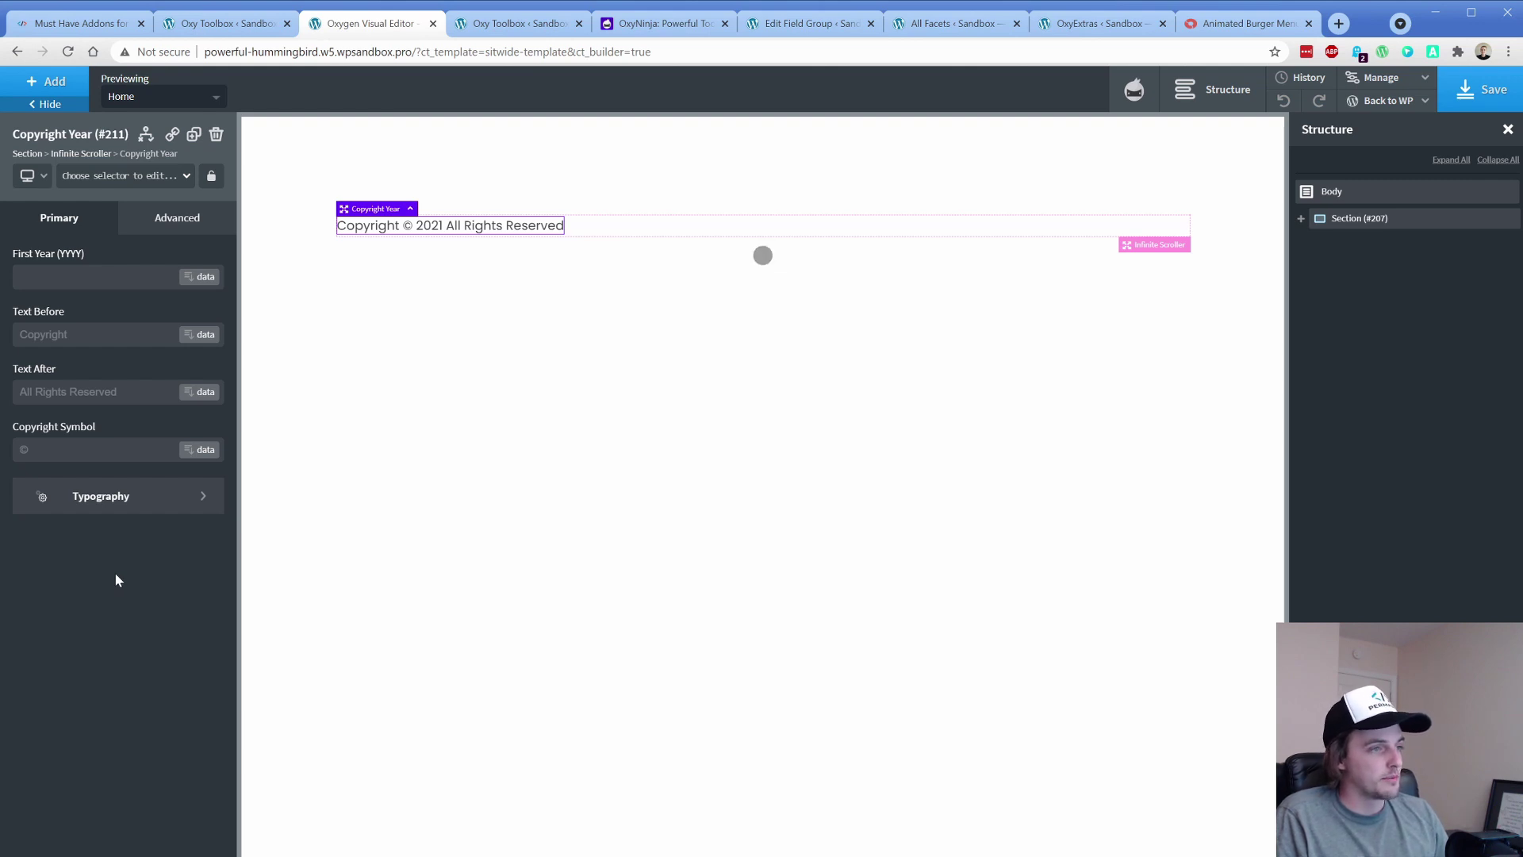
Return to the OxyExtras settings and switch to the Must Have Addons article on Permaslug.
{"action": "left_click", "coordinate": [1097, 23]}
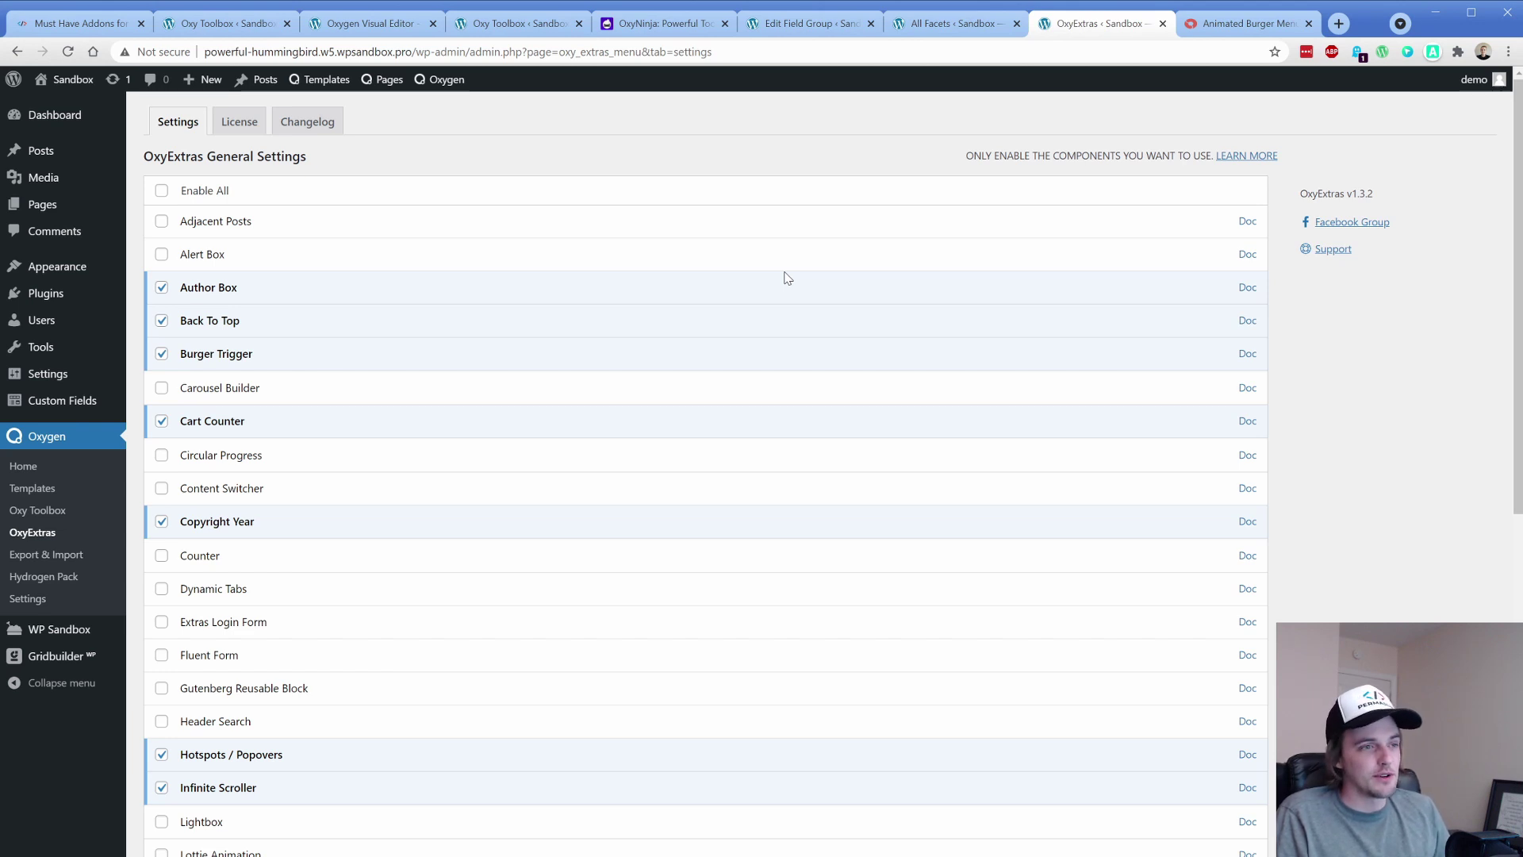
{"action": "key", "text": "ctrl+1"}
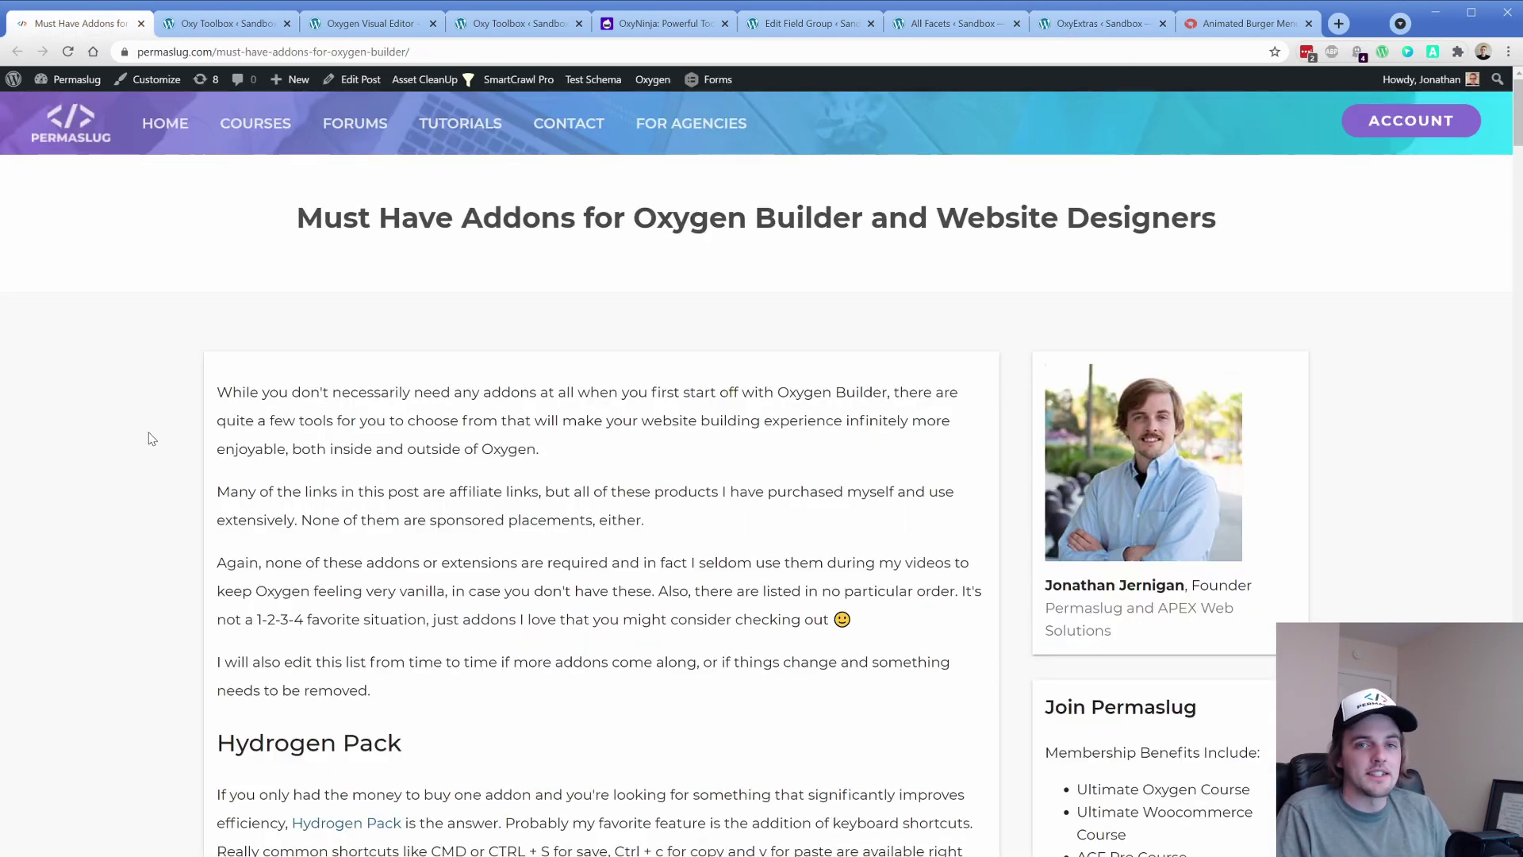